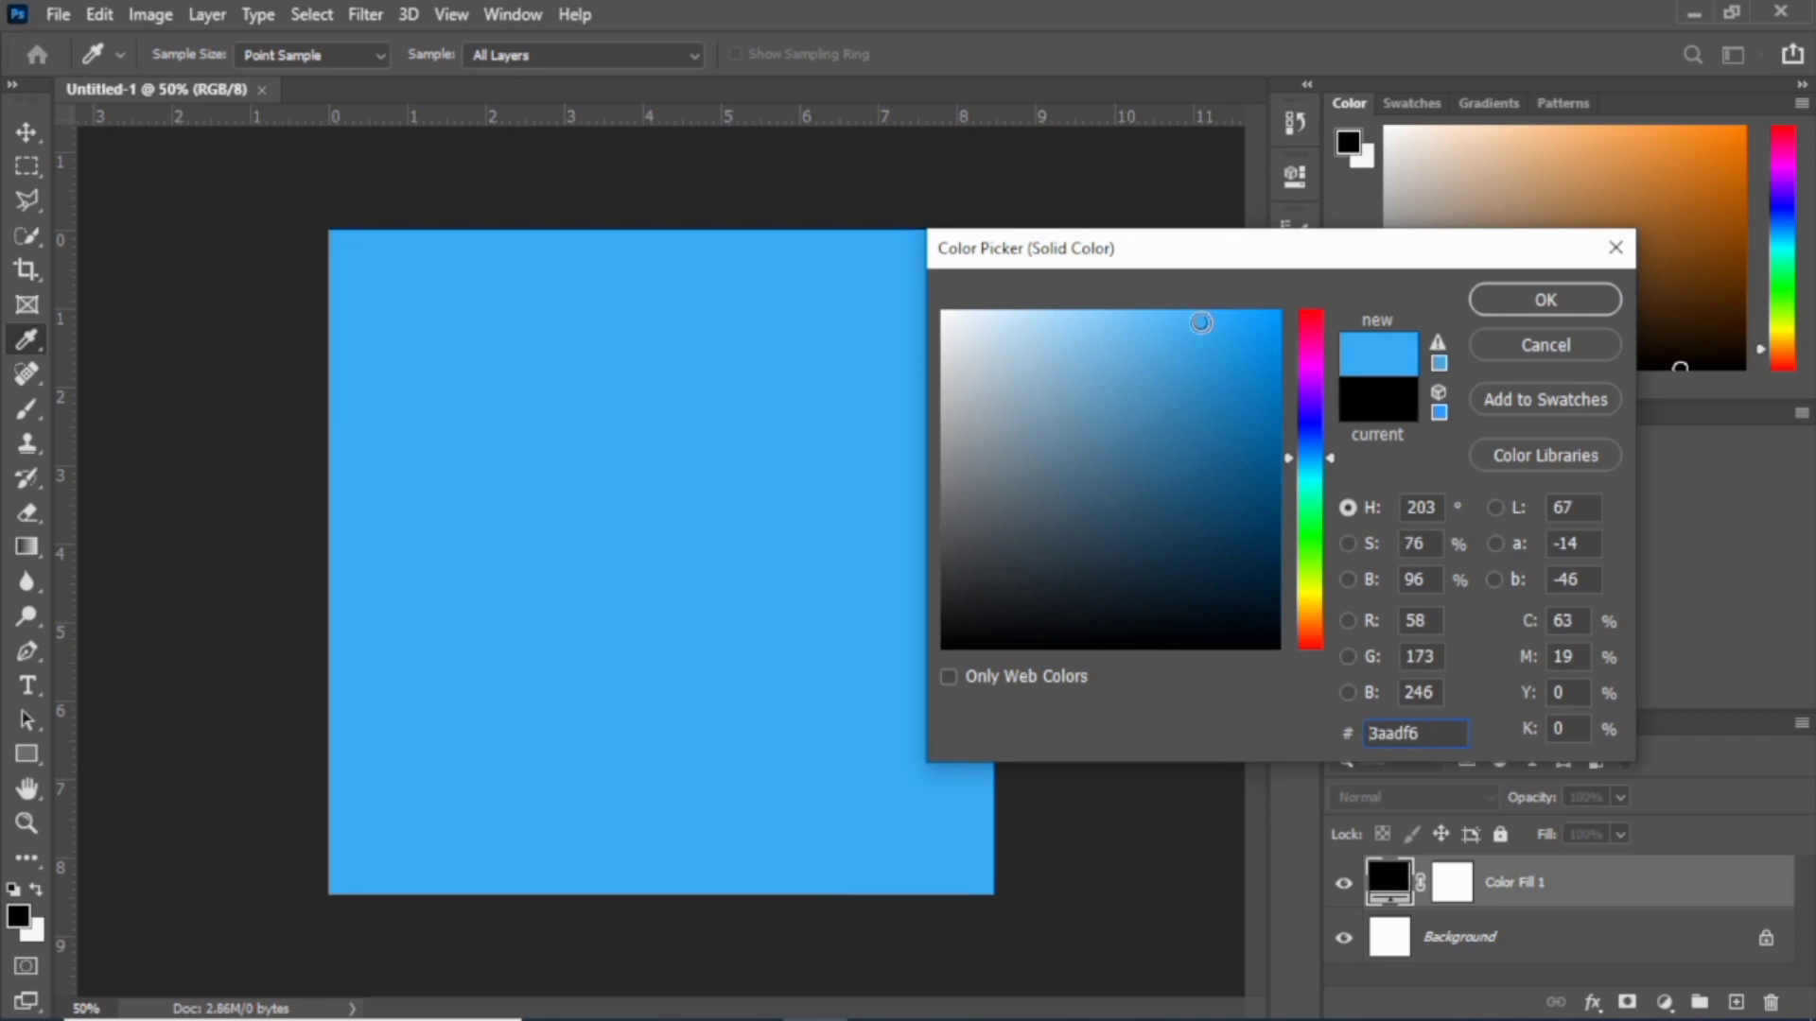
- Apply the #3aadf6 solid colour fill and place the floating grass island image from the folder onto the canvas
left_click(1551, 303)
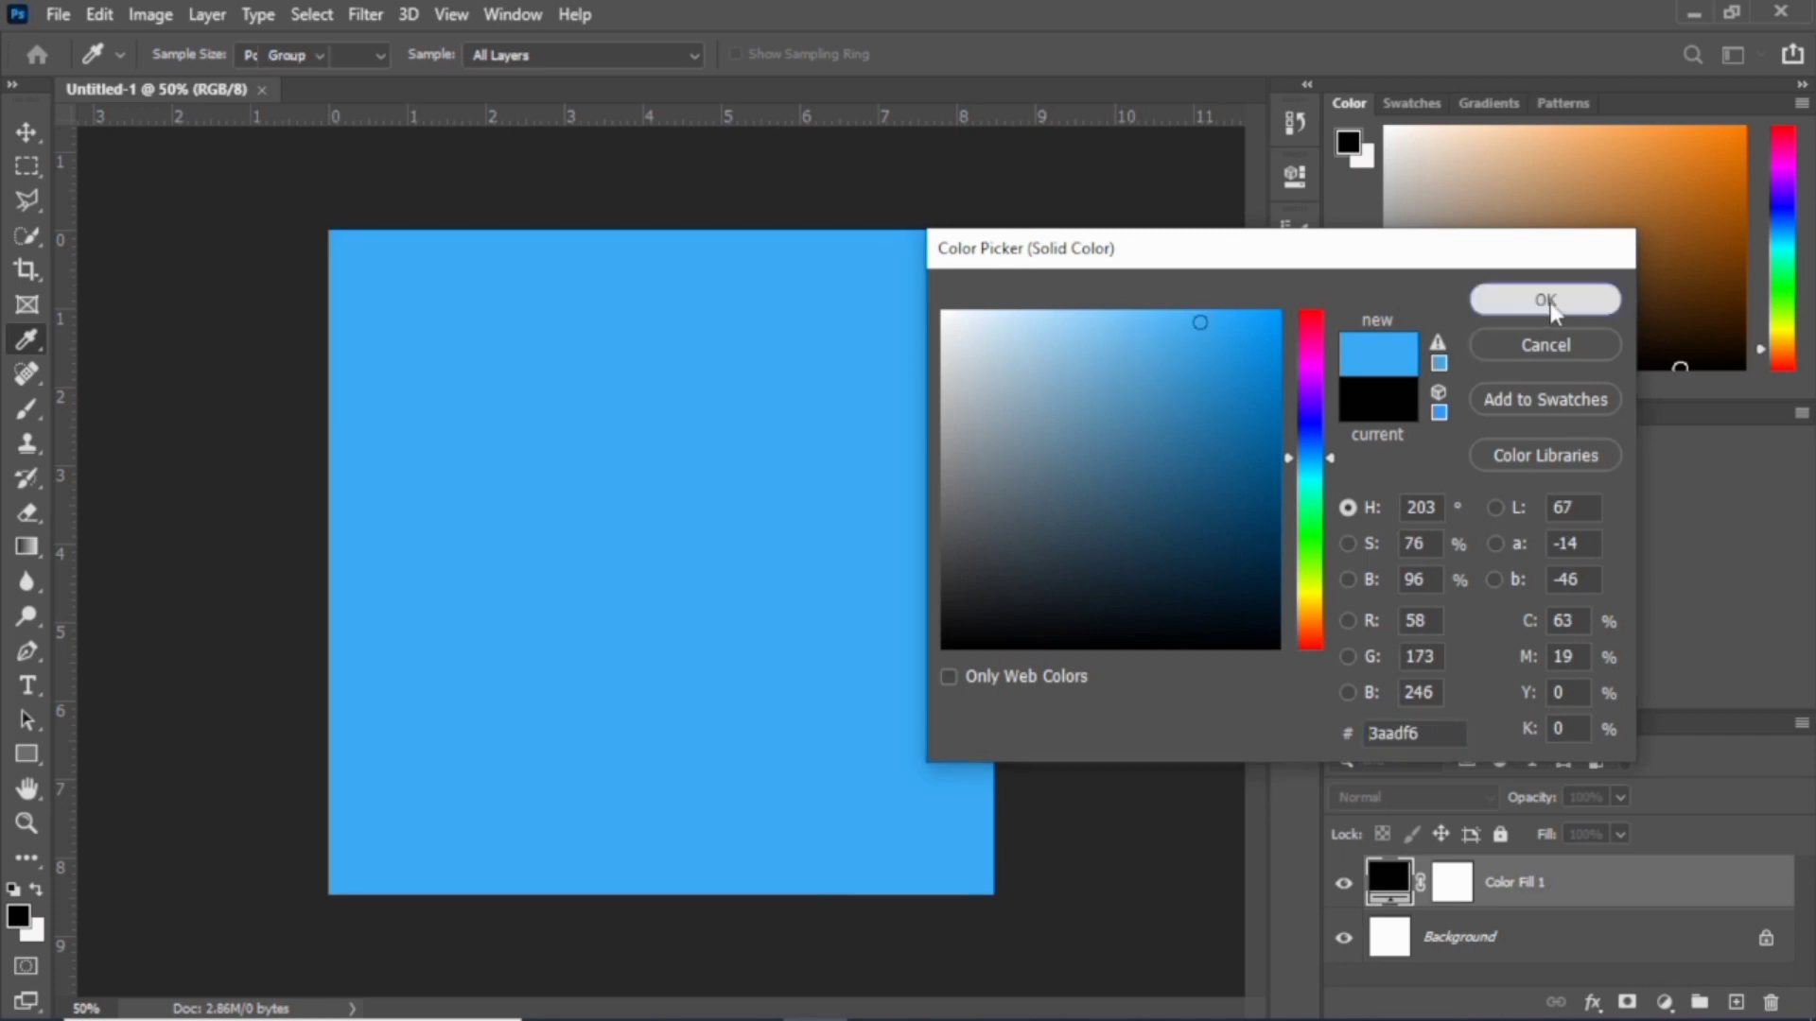
left_click(1692, 13)
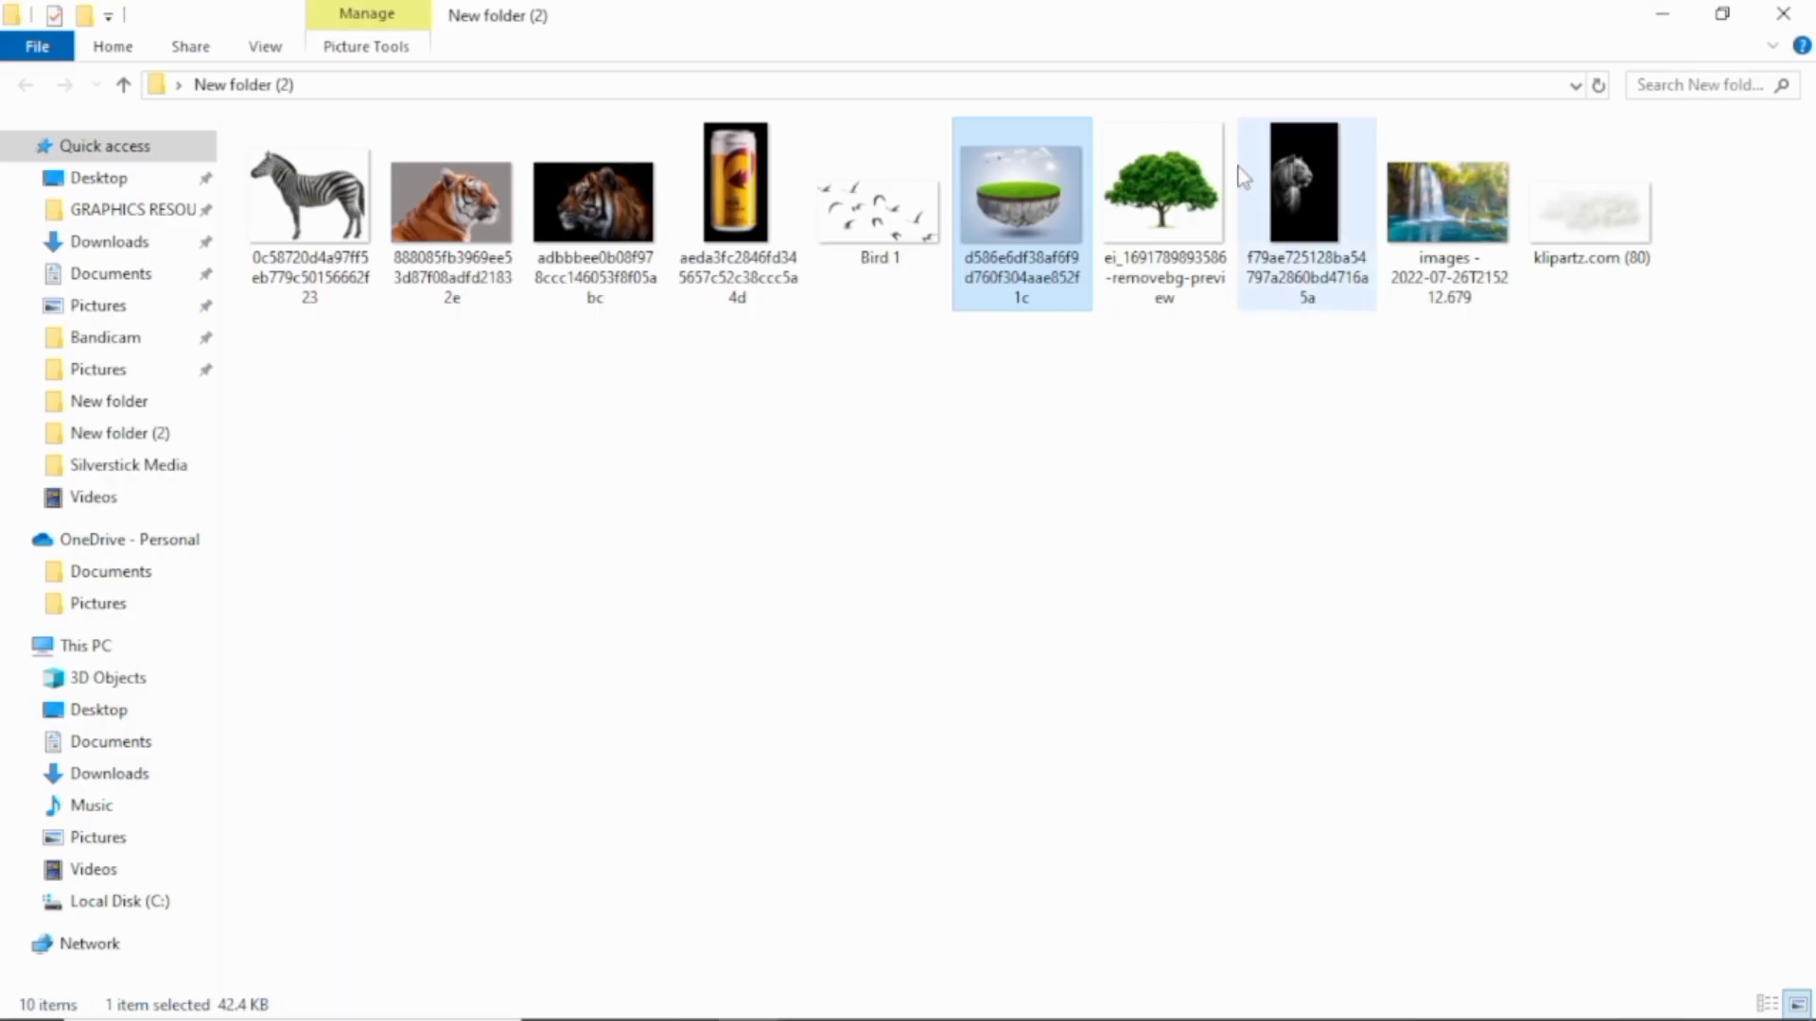
left_click_drag(994, 185, 650, 552)
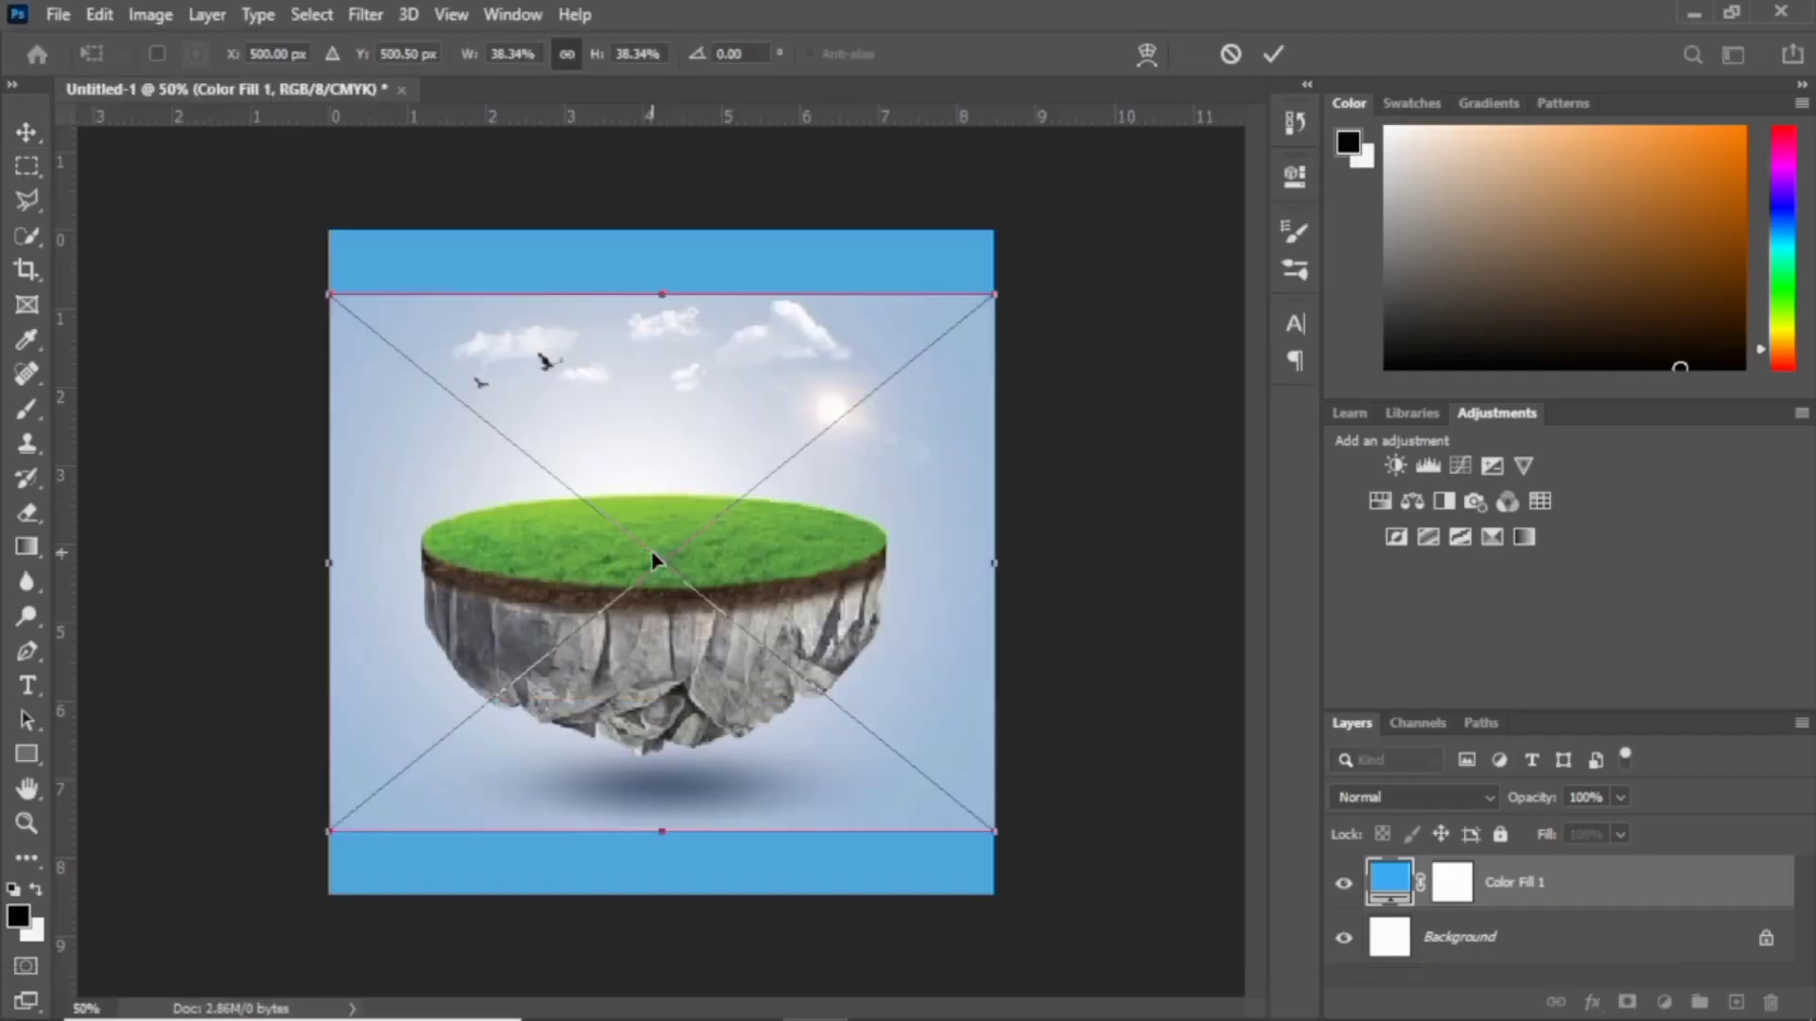
key("Return")
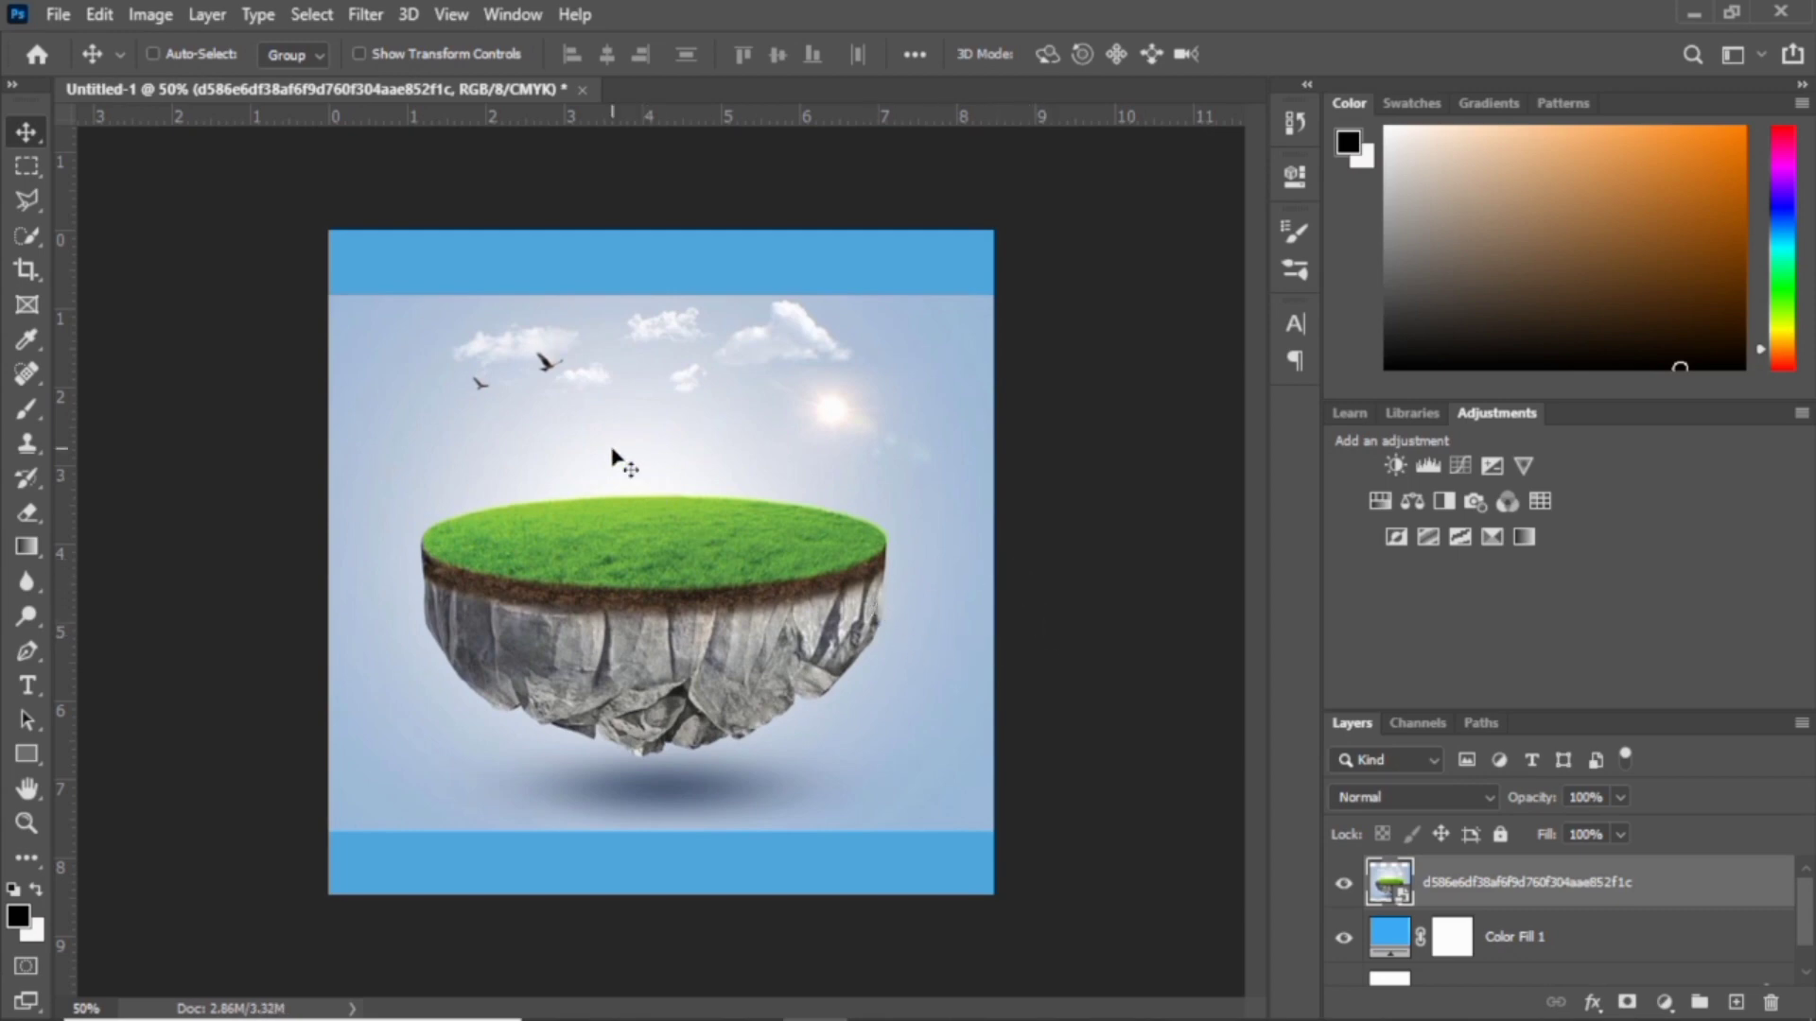
- Select the floating island with Select Subject and add a layer mask that hides its background
left_click(312, 13)
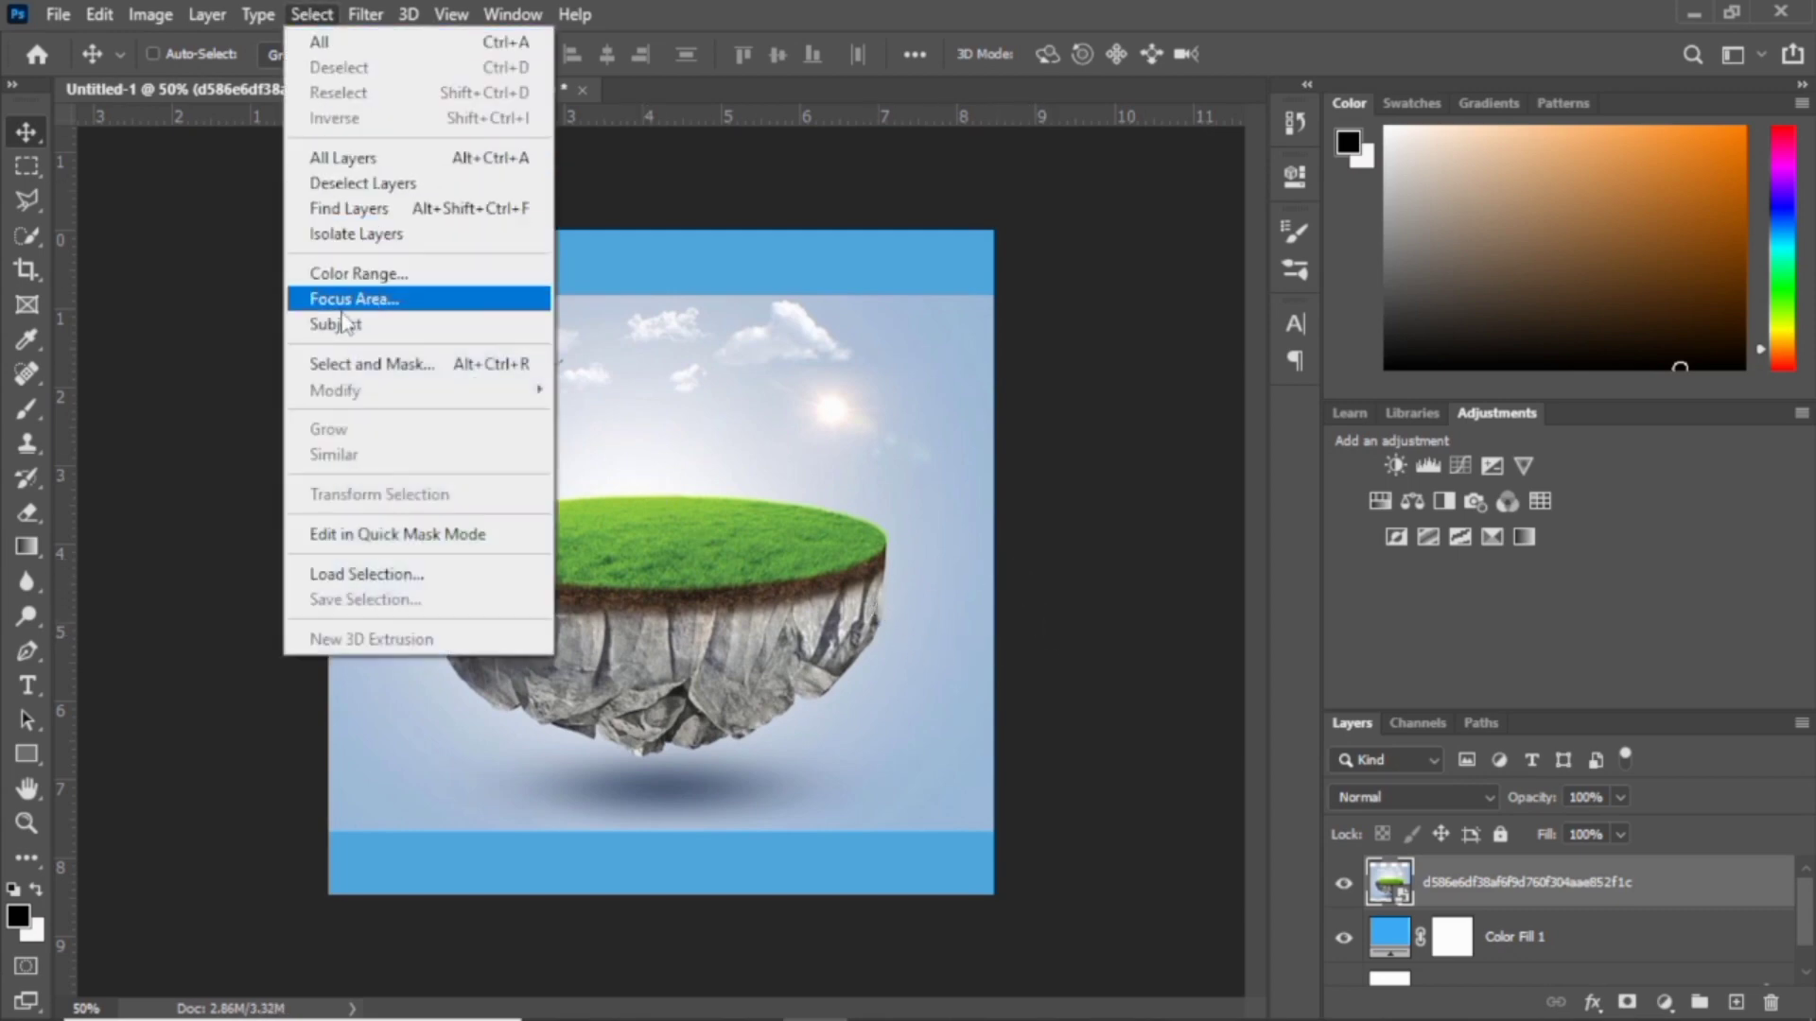
left_click(378, 293)
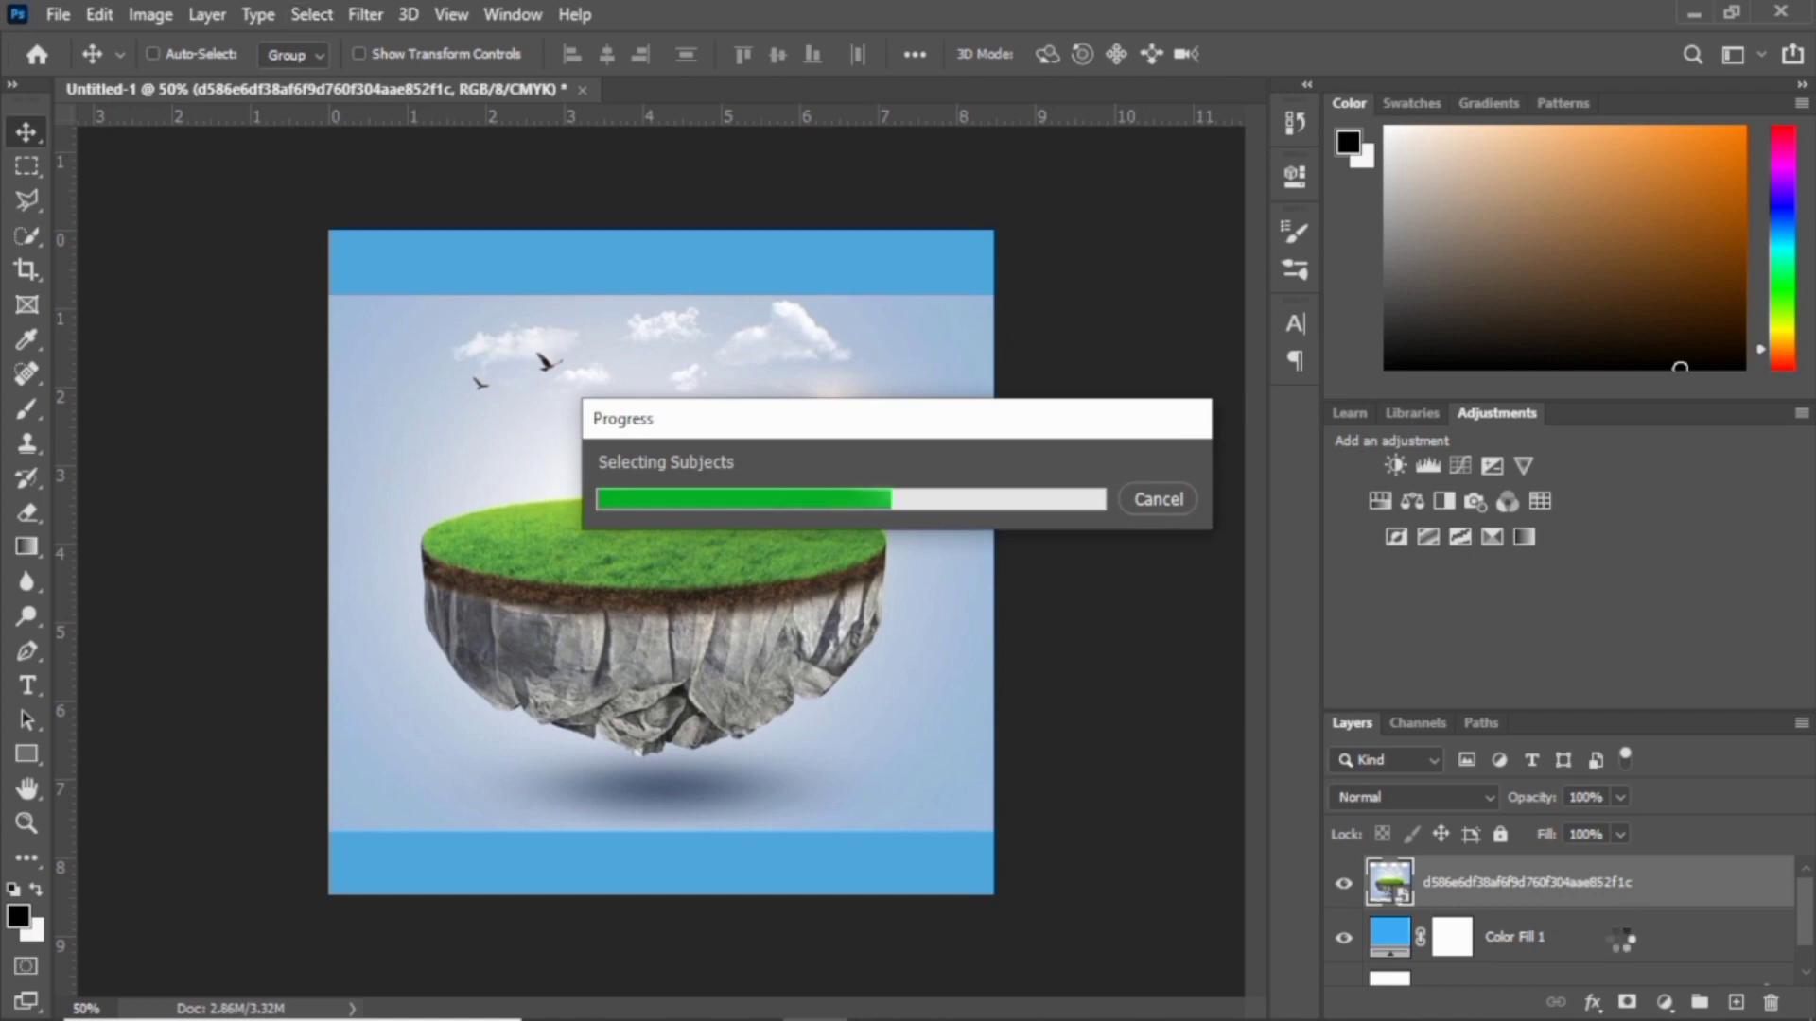
left_click(1627, 1003)
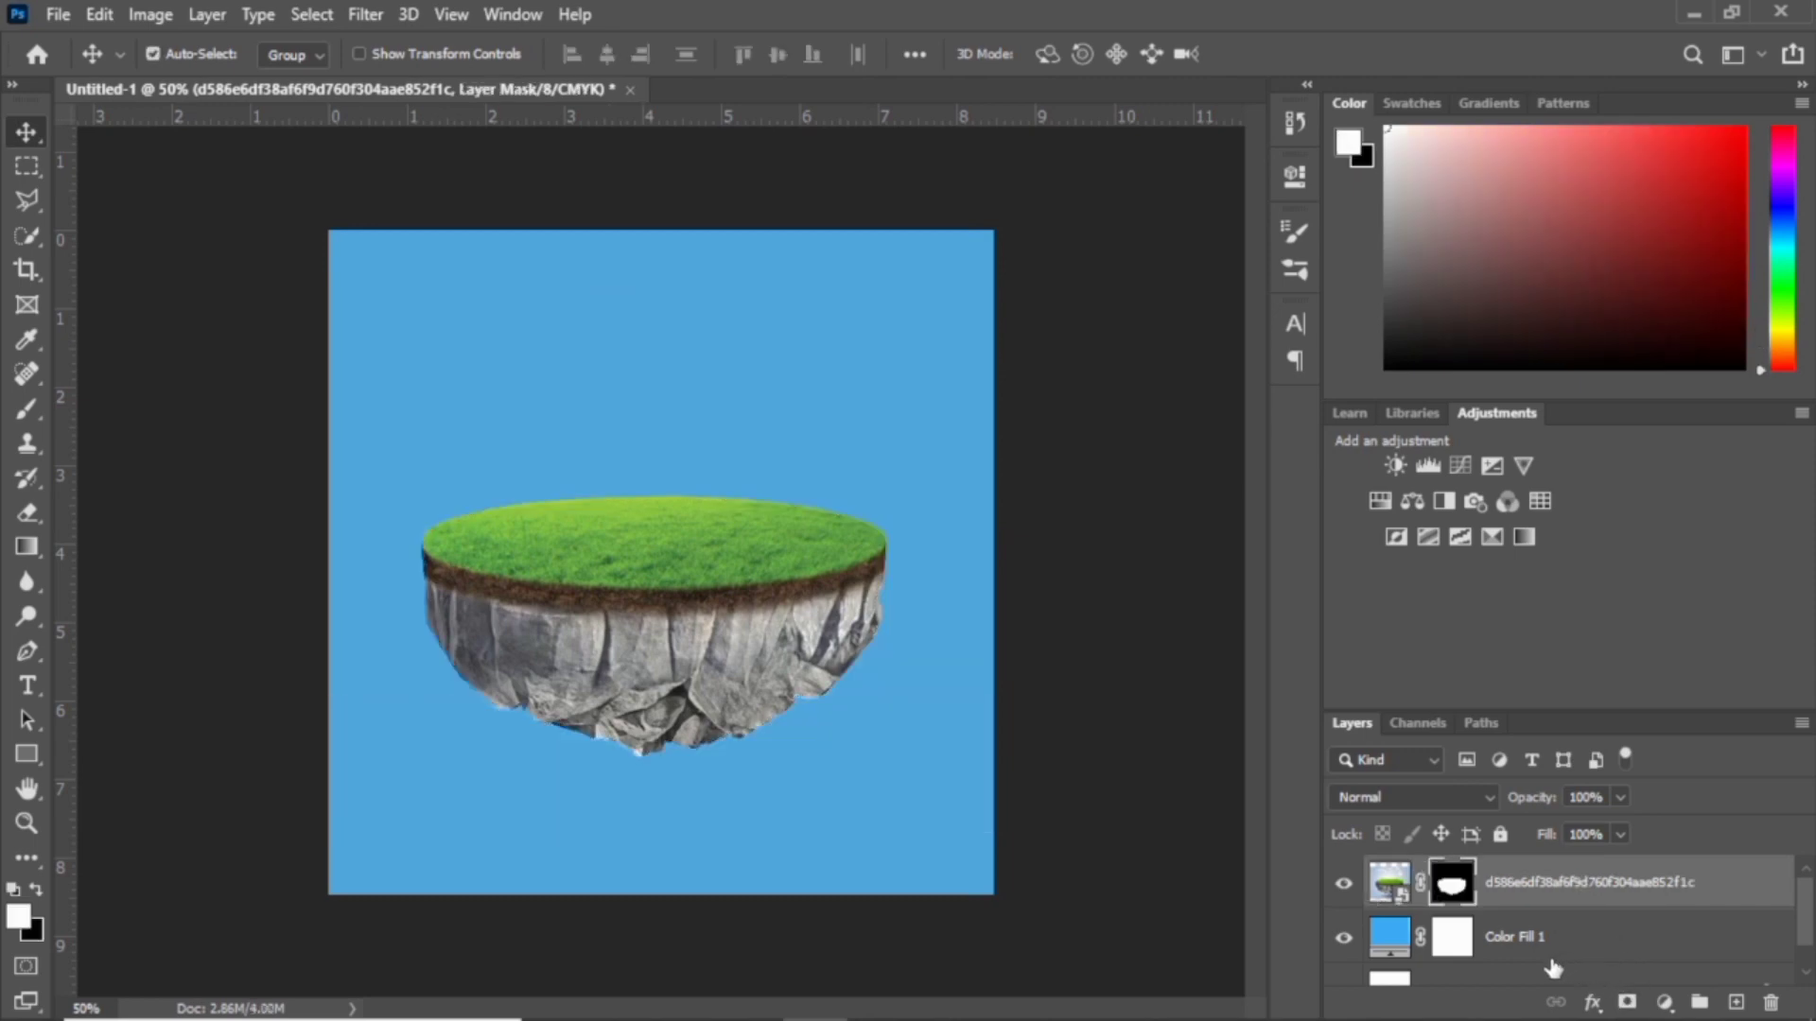
- Scale the masked island up to about 119% and move it slightly lower on the canvas
key("ctrl+t")
left_click_drag(327, 295, 245, 227)
left_click_drag(988, 828, 1037, 864)
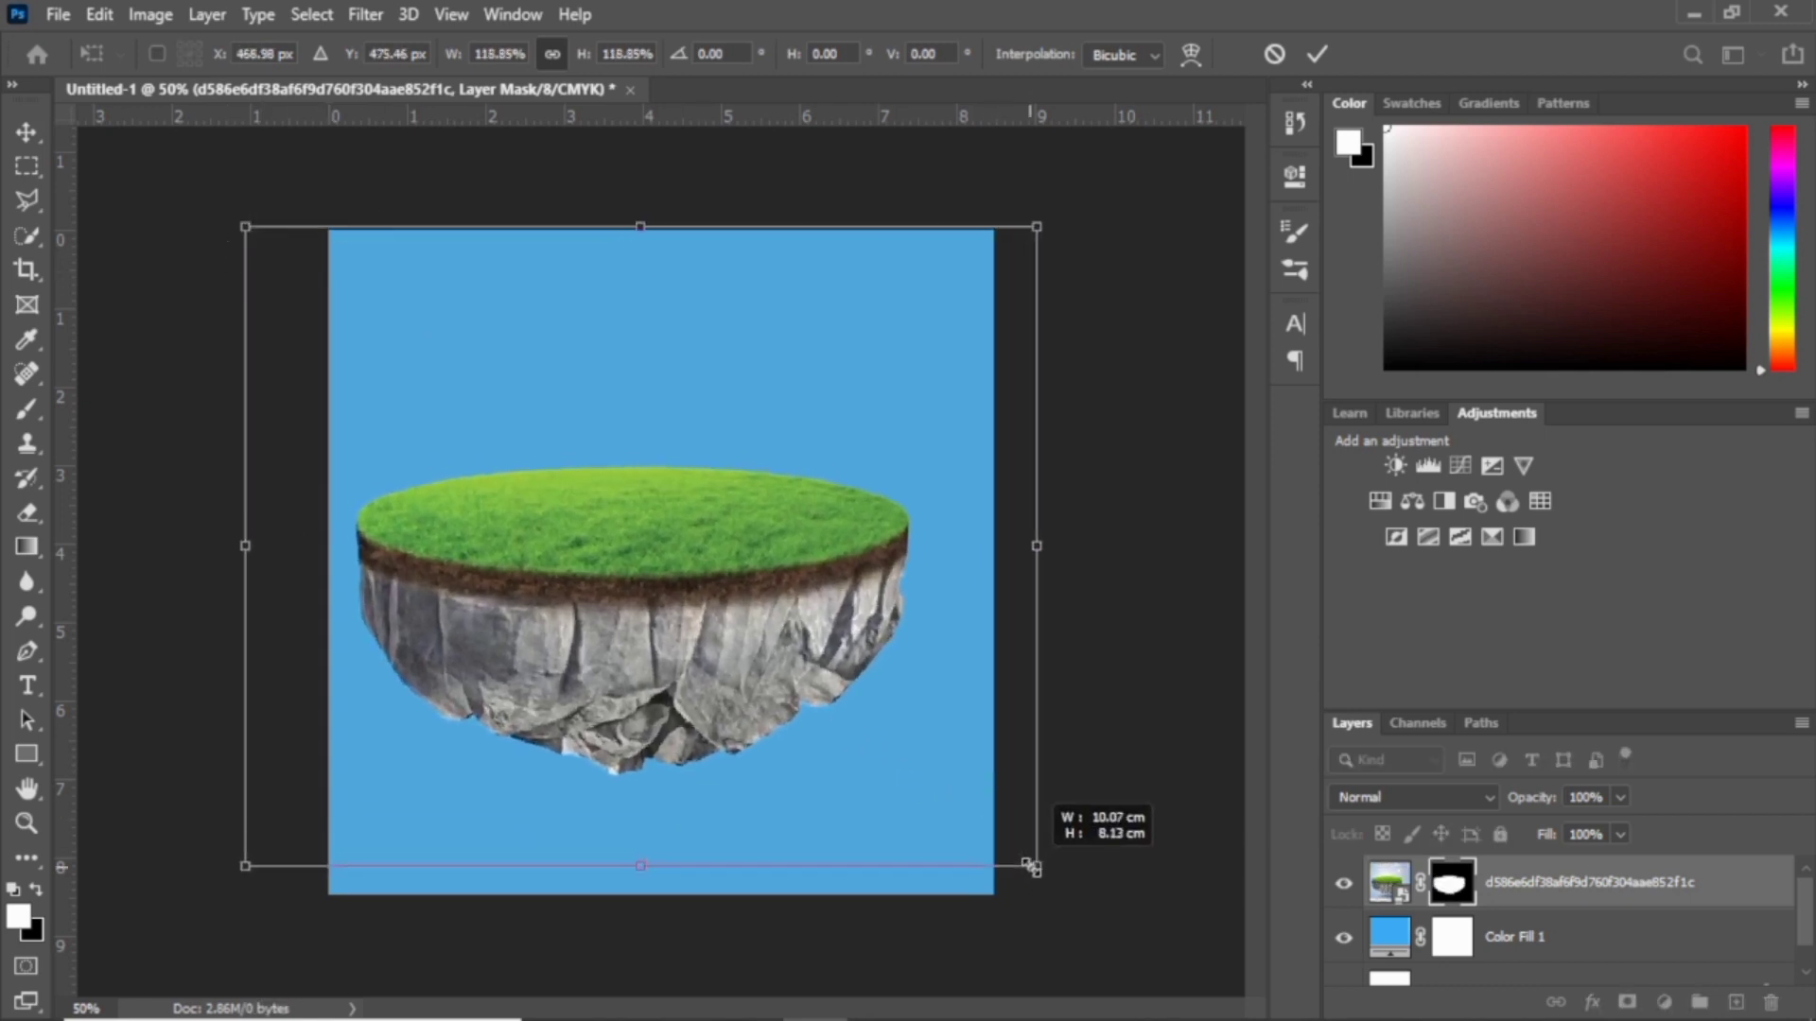
left_click_drag(632, 583, 645, 630)
key("Return")
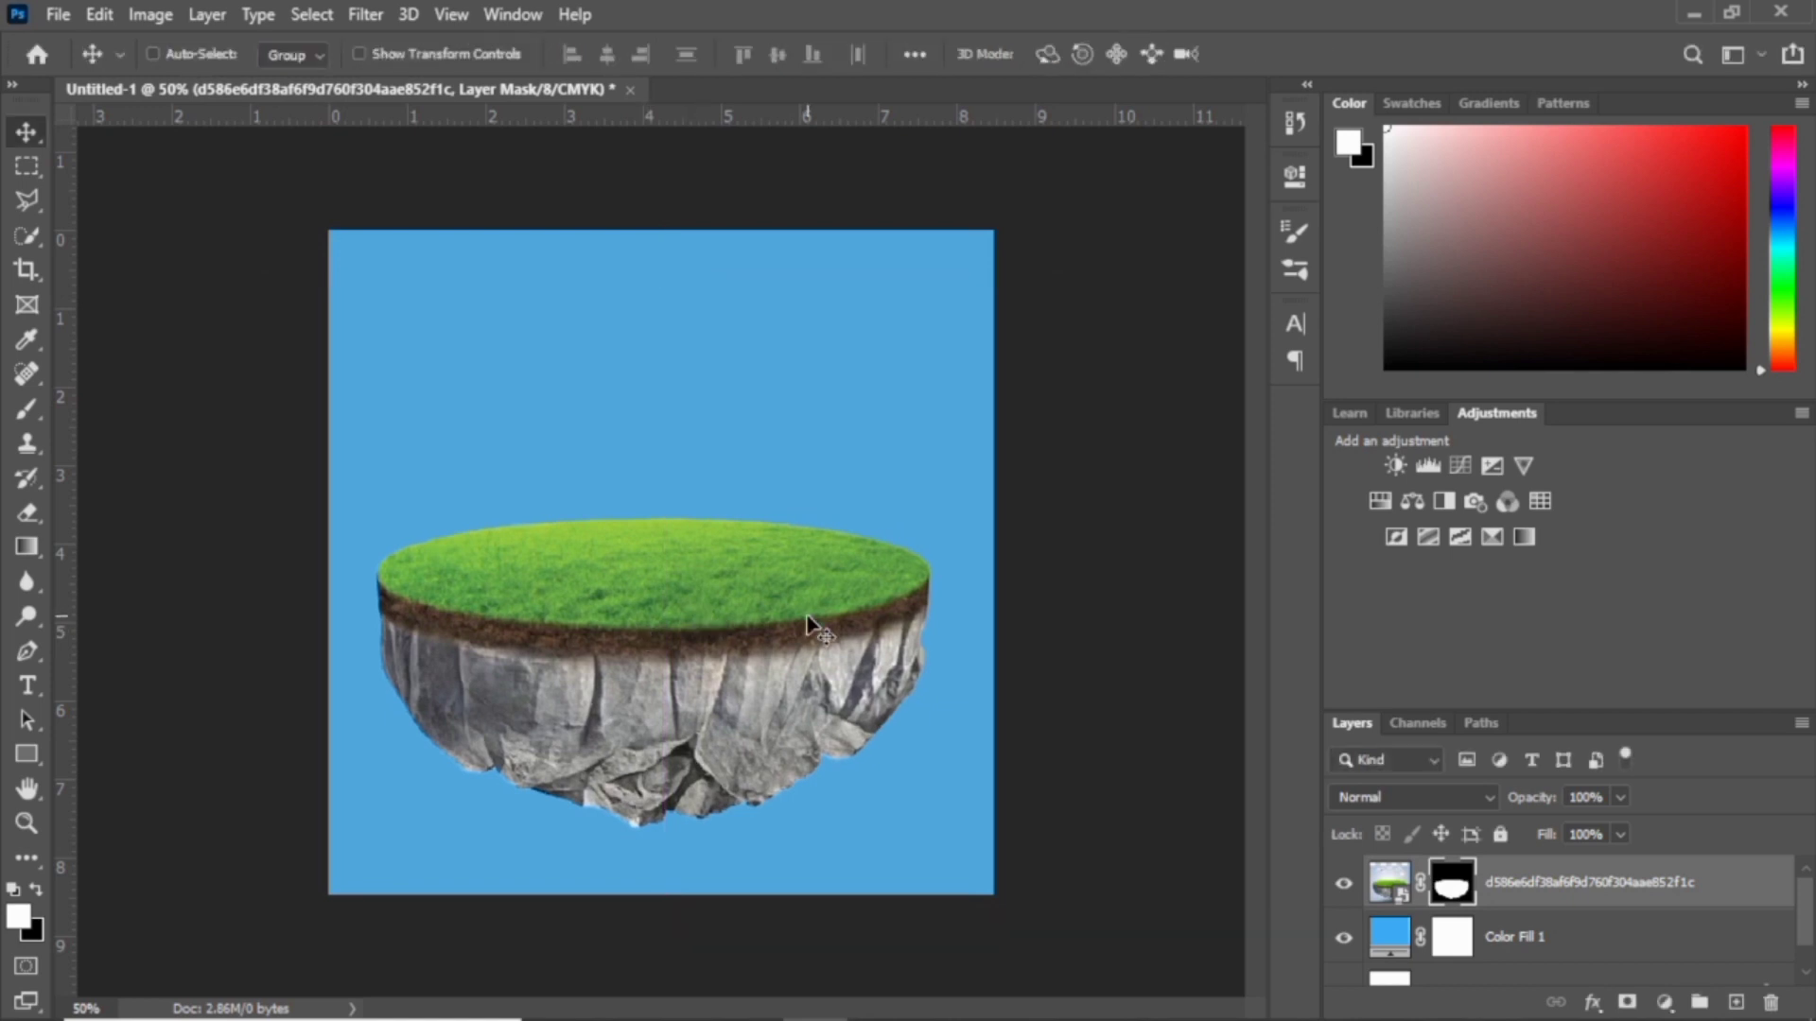
- Add a new layer above the blue colour fill and make white the foreground colour
left_click(1650, 944)
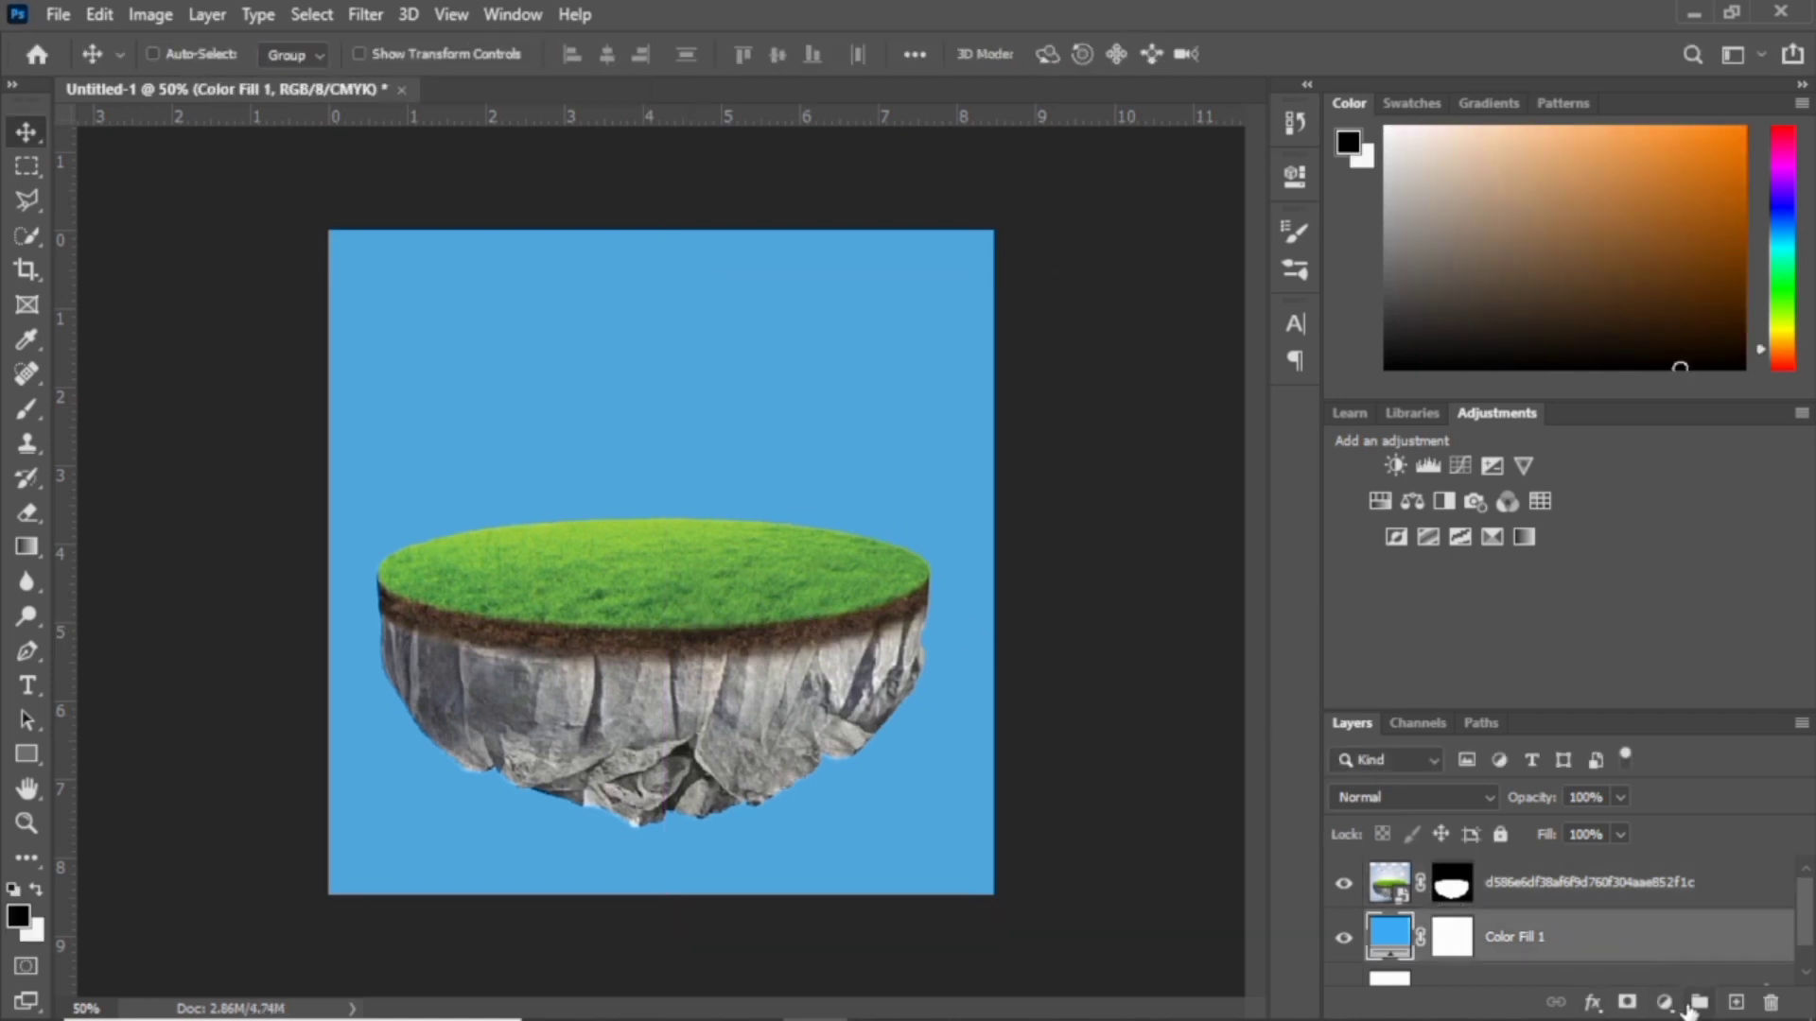
left_click(1736, 1003)
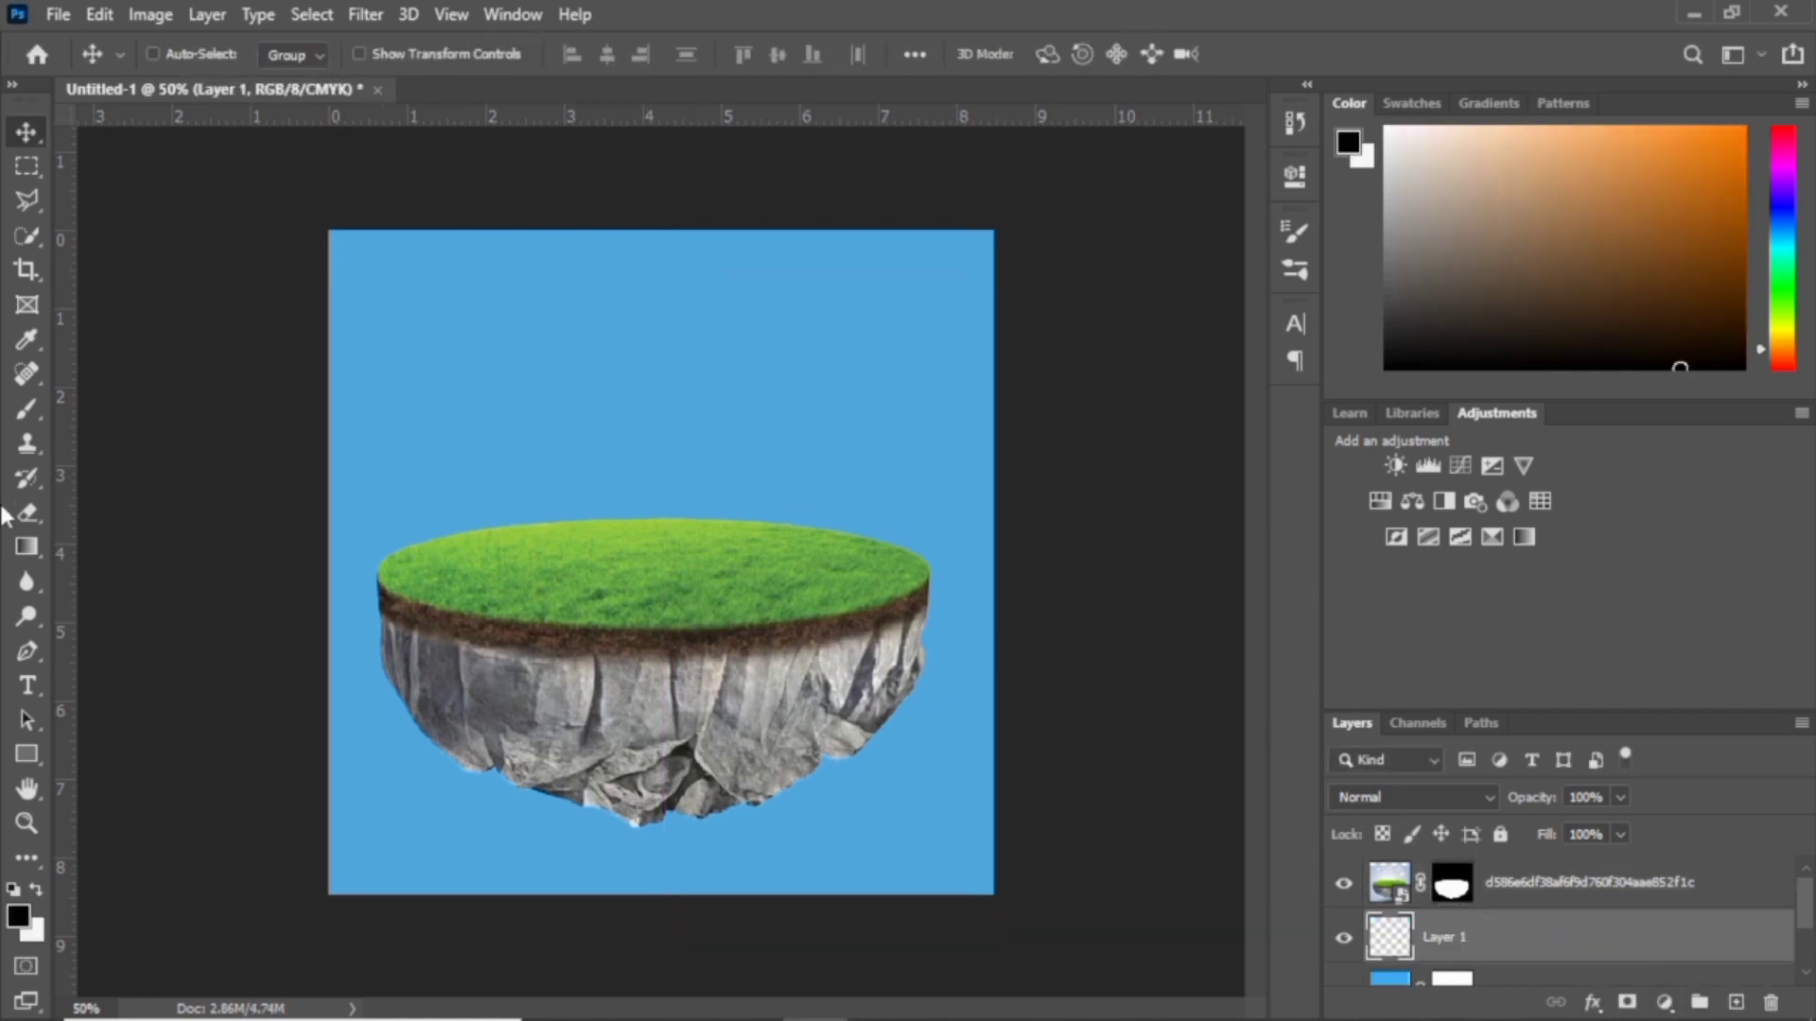
left_click(35, 887)
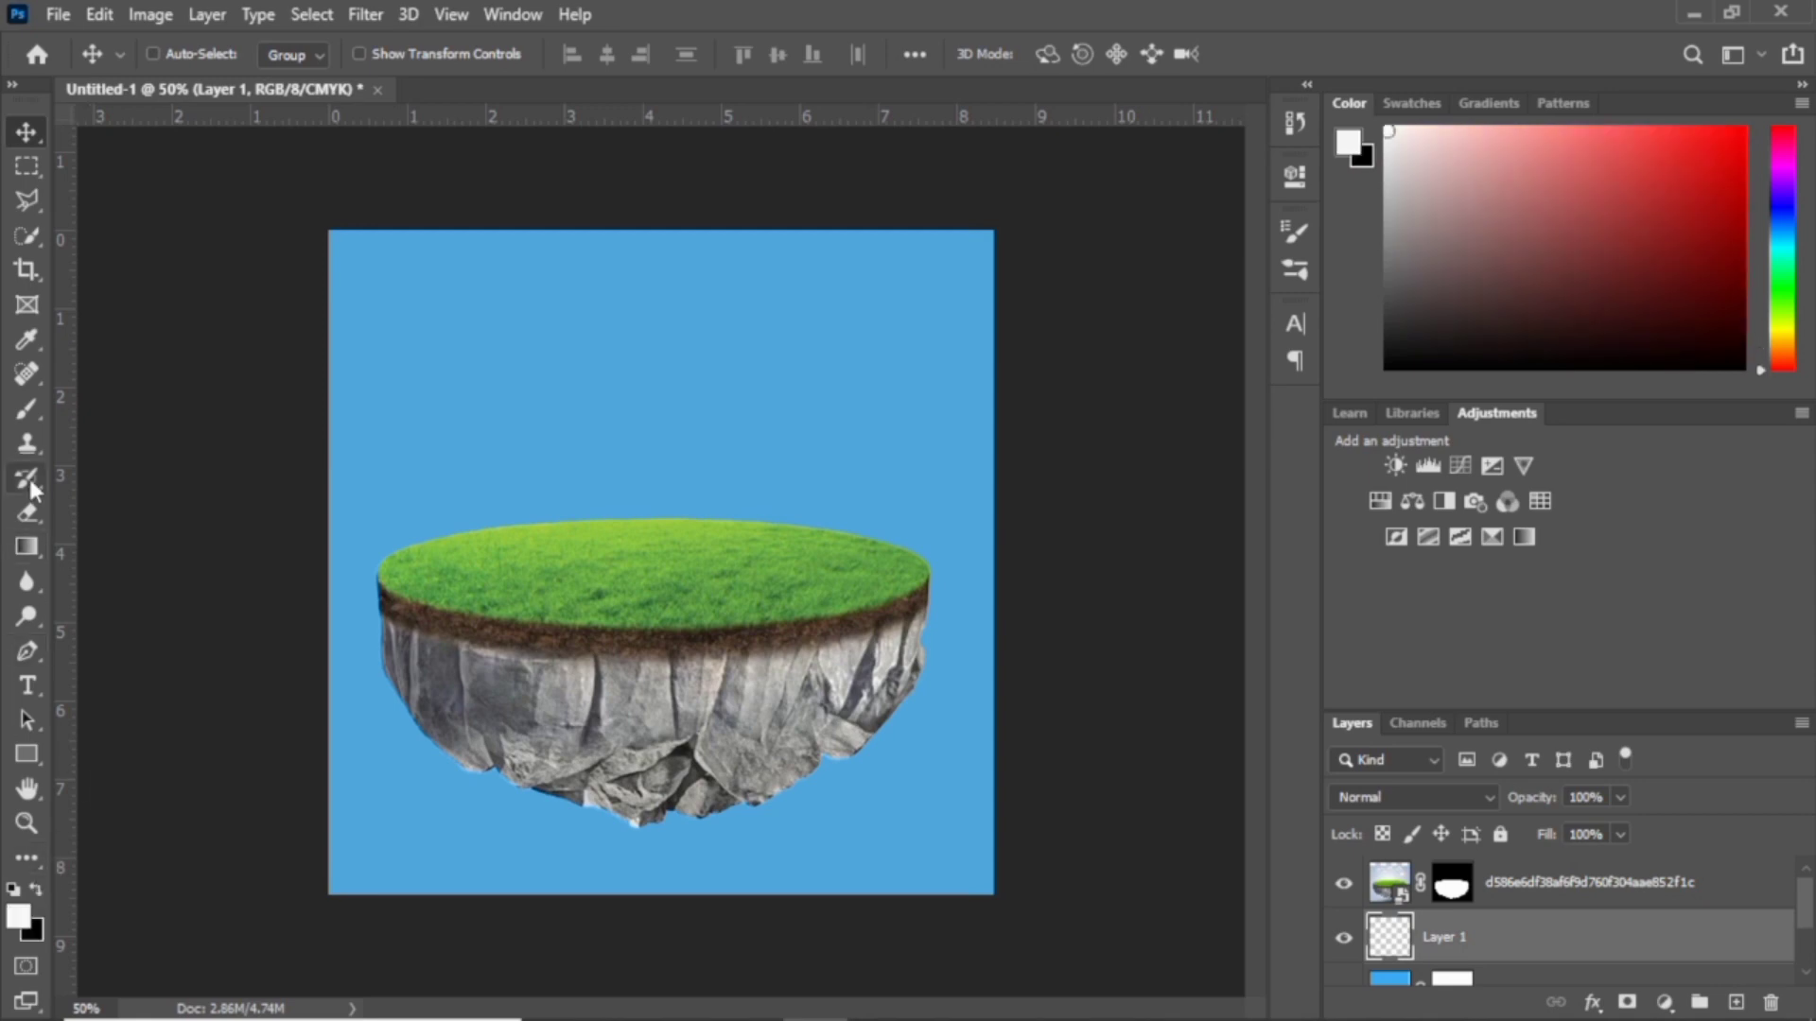
- Set up the Brush tool with a fully circular Soft Round tip and a size of 250 px
left_click(24, 424)
left_click(194, 58)
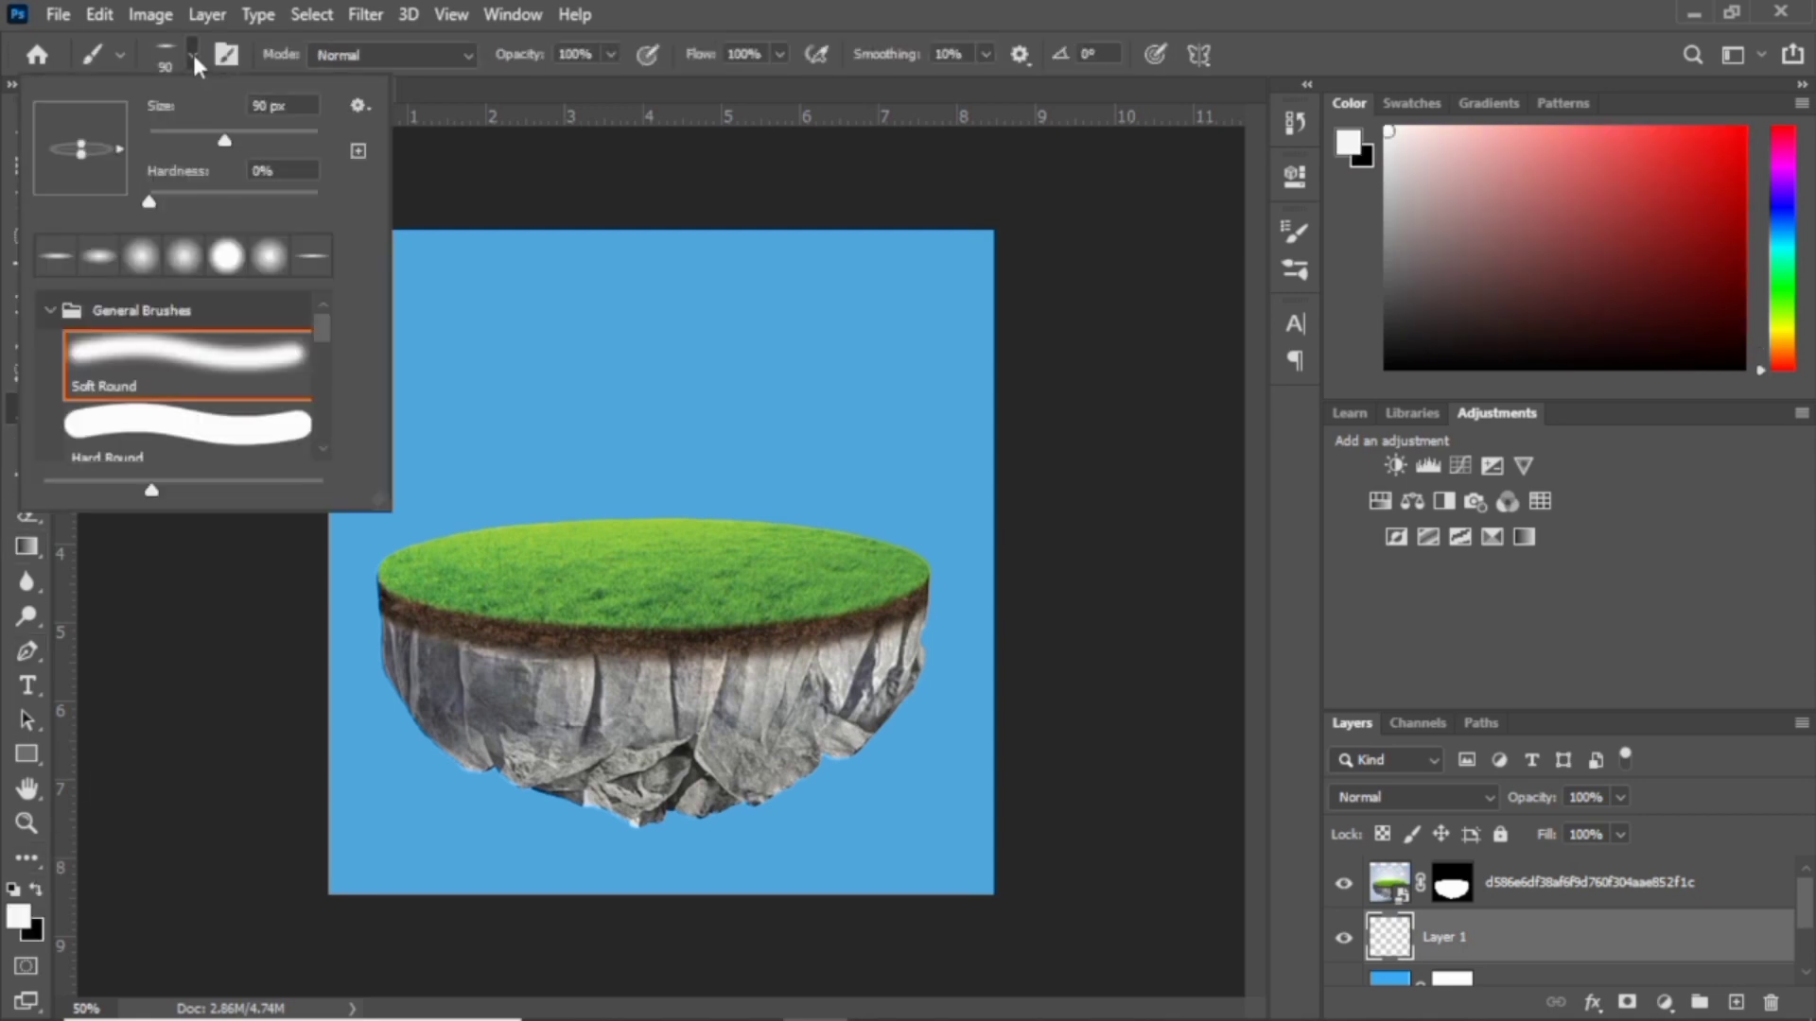
left_click_drag(80, 154, 81, 183)
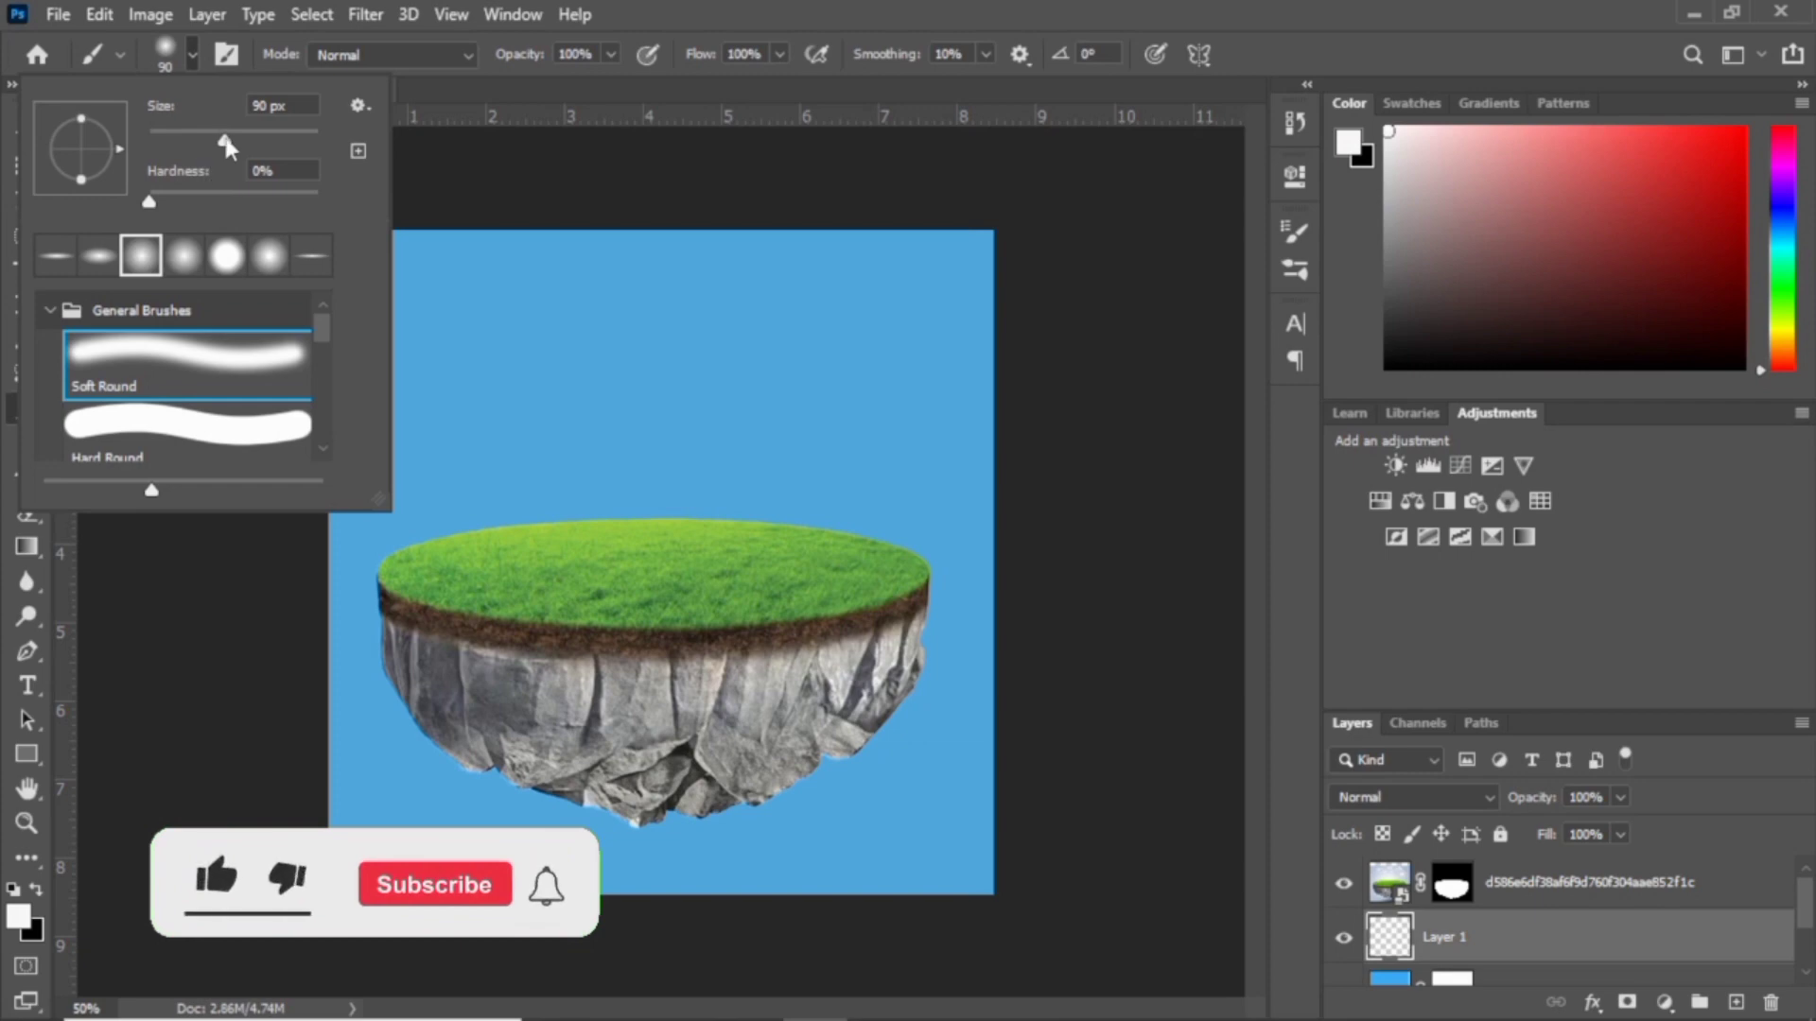
mouse_move(228, 144)
left_mouse_down()
mouse_move(318, 140)
mouse_move(275, 145)
left_mouse_up()
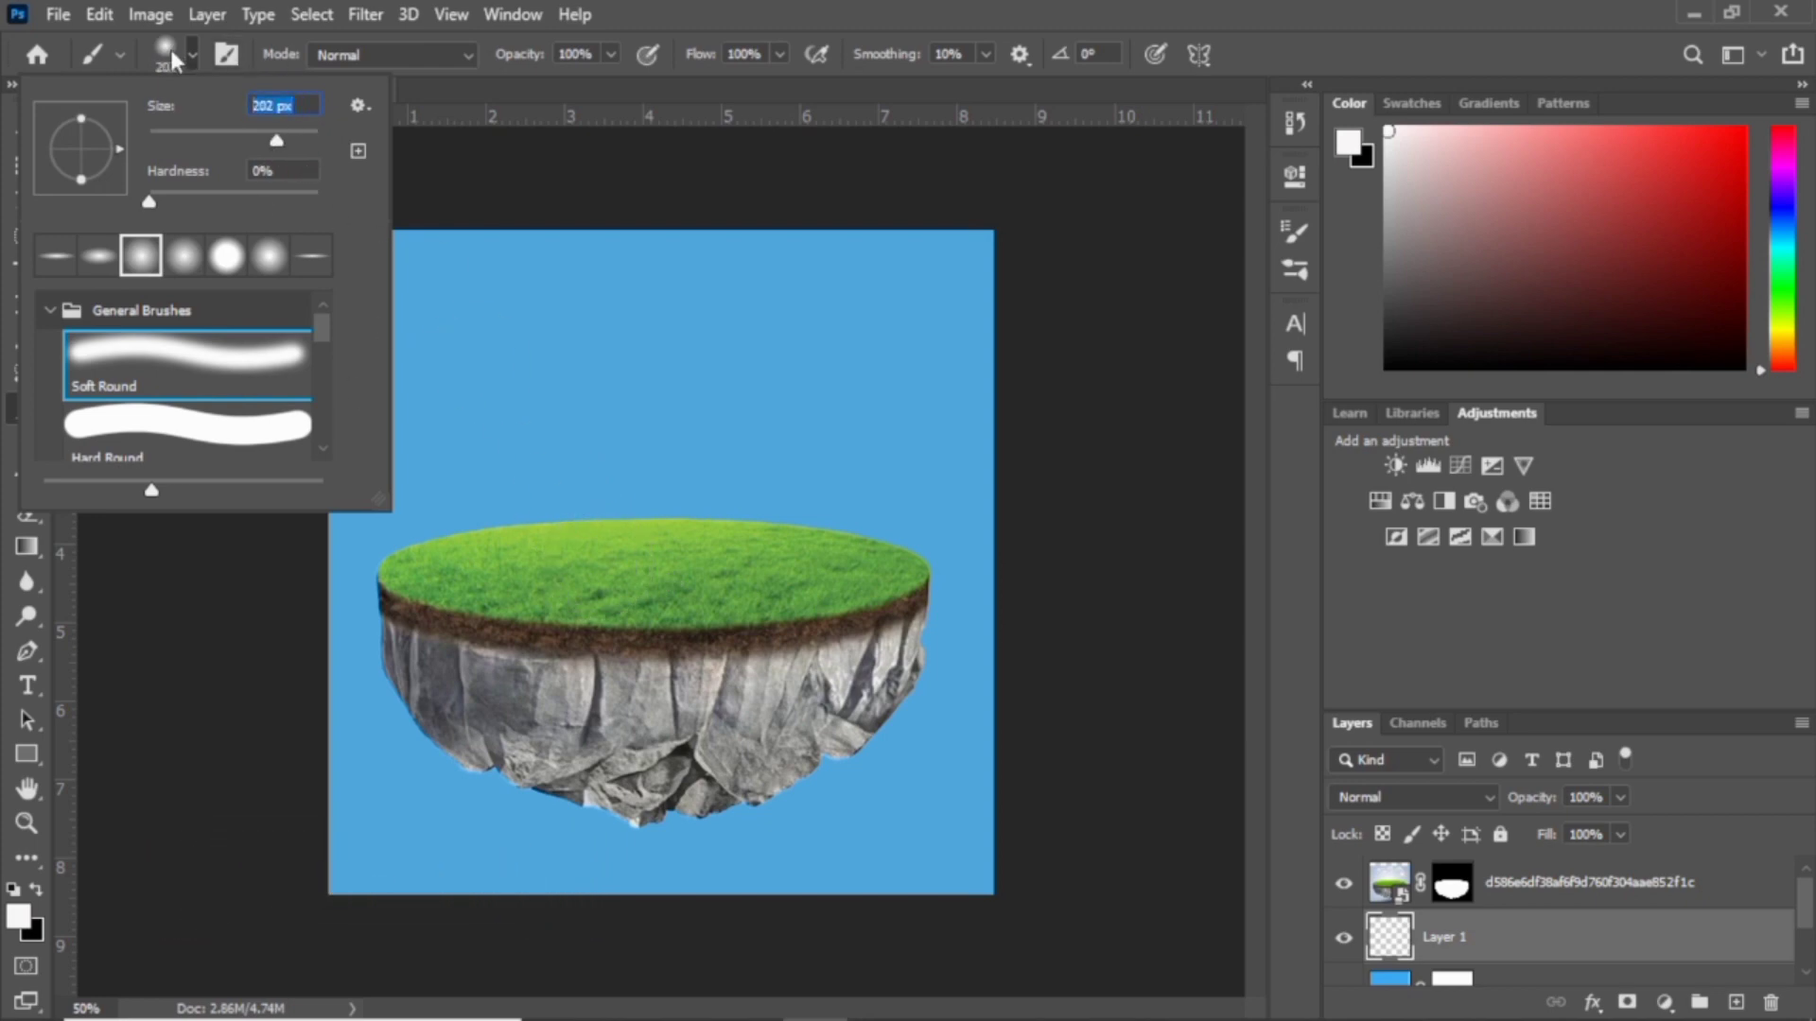
type("250")
key("Return")
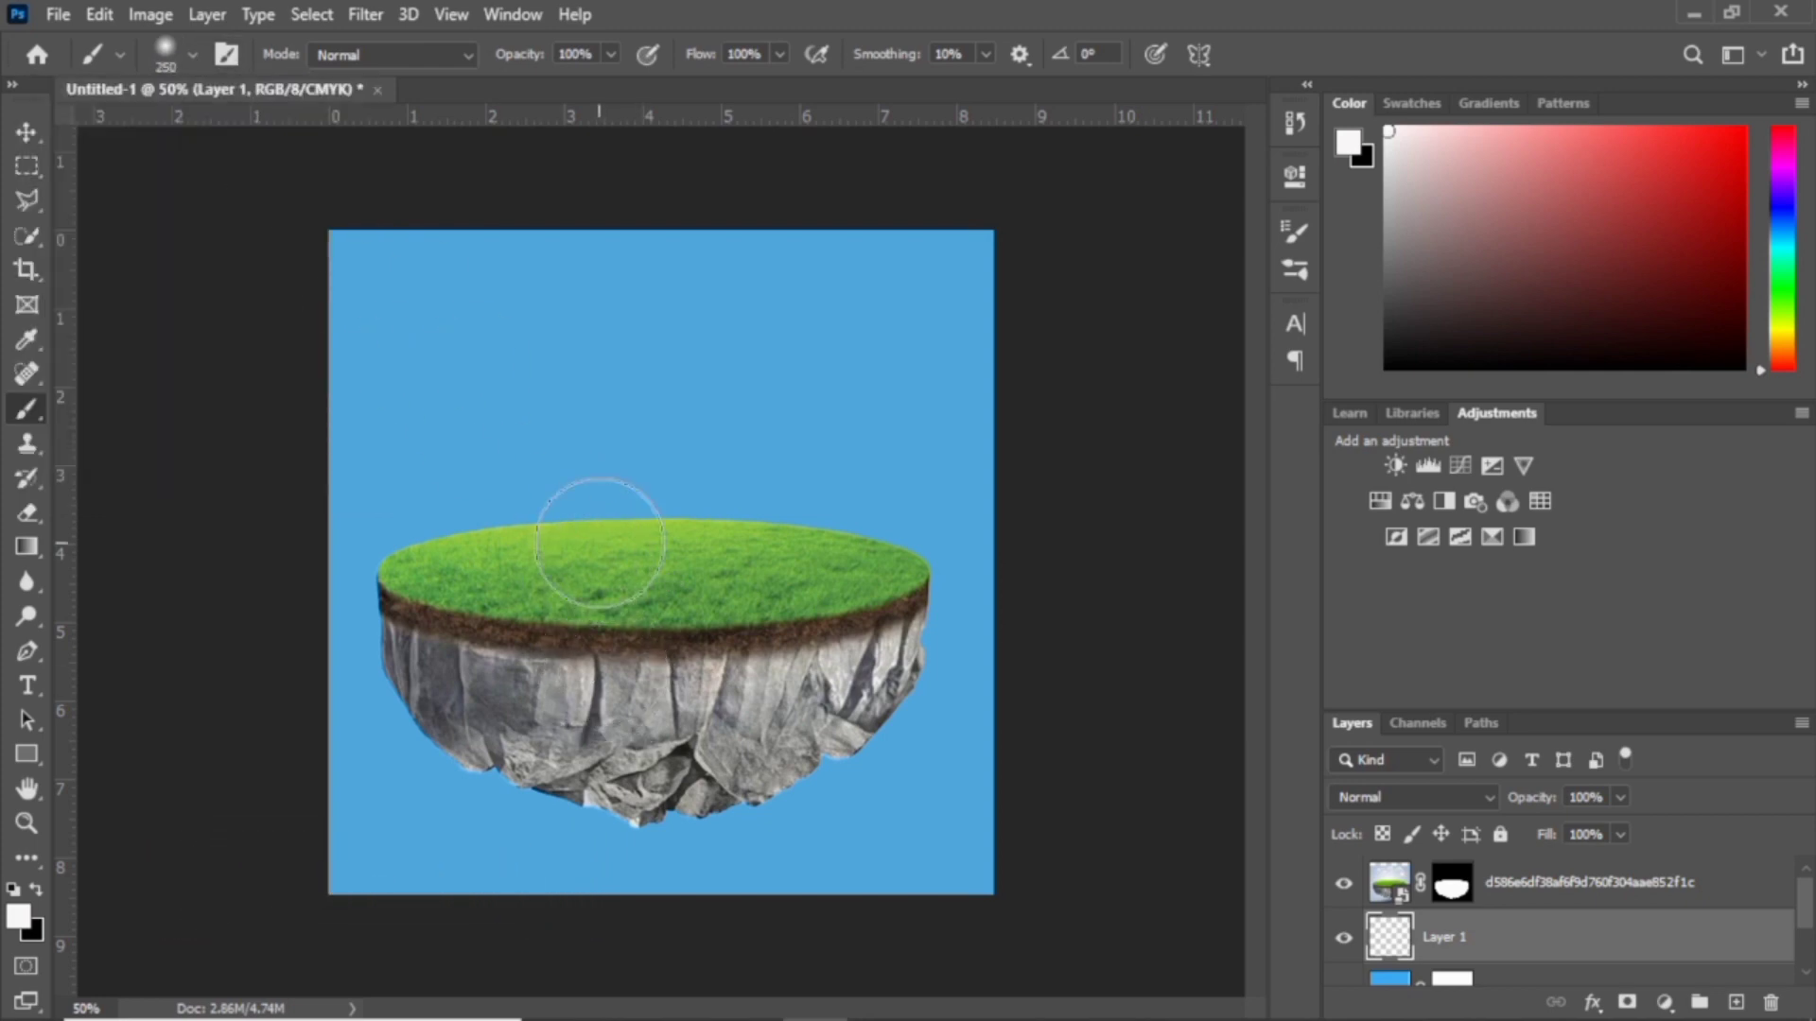
- Enlarge the brush to 1200 px and paint a soft white glow centred behind the island
key("bracketright")
key("bracketright")
key("bracketright")
key("bracketright")
key("bracketright")
key("bracketright")
key("bracketright")
key("bracketright")
key("bracketright")
key("bracketright")
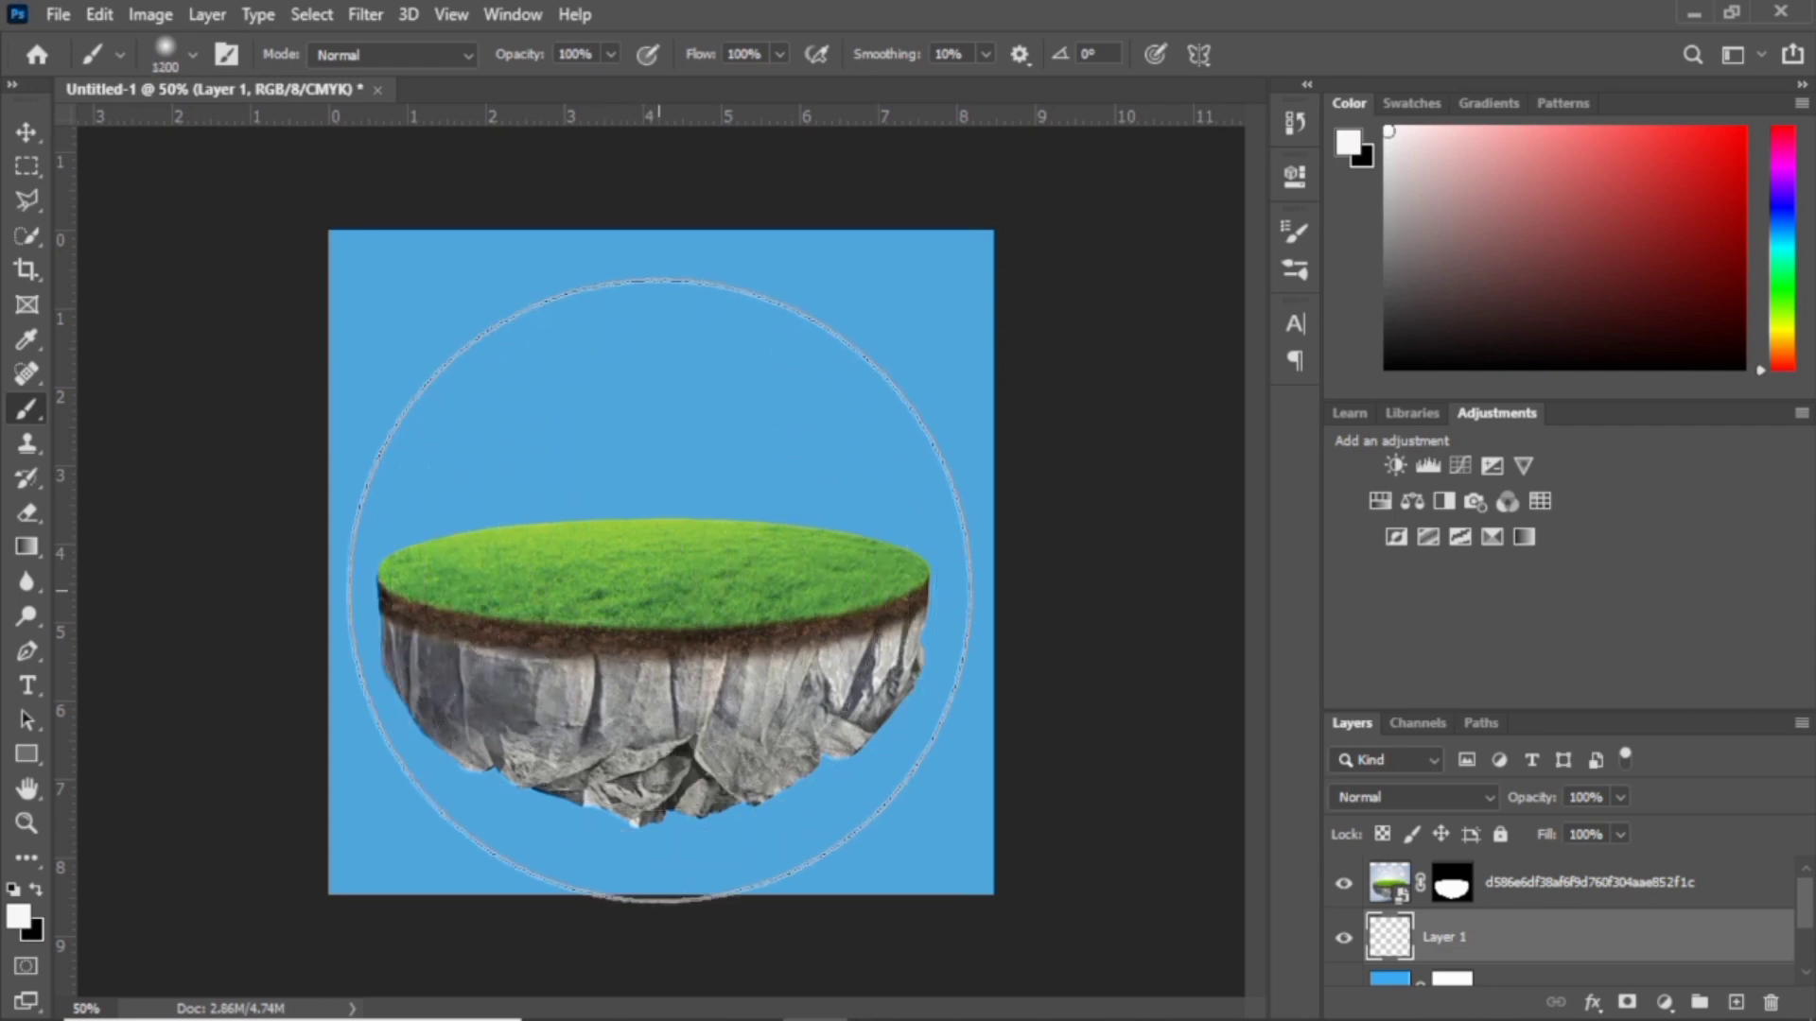
left_click(659, 591)
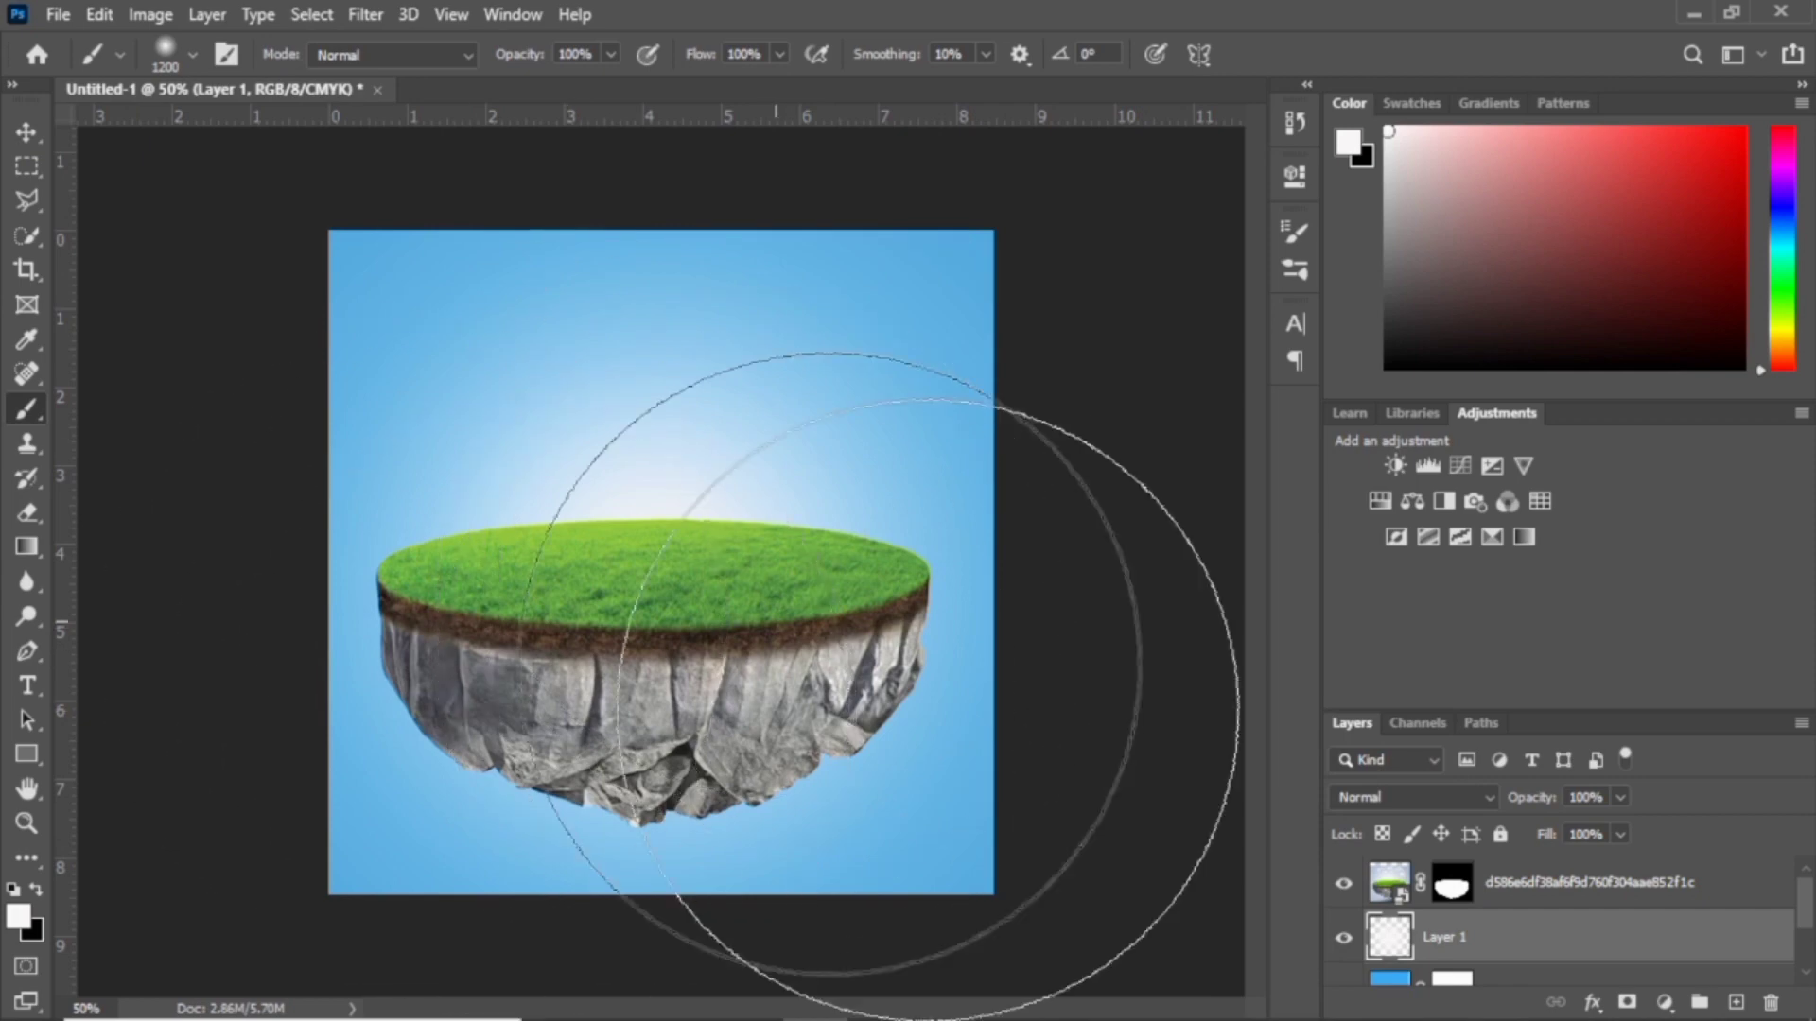
key("v")
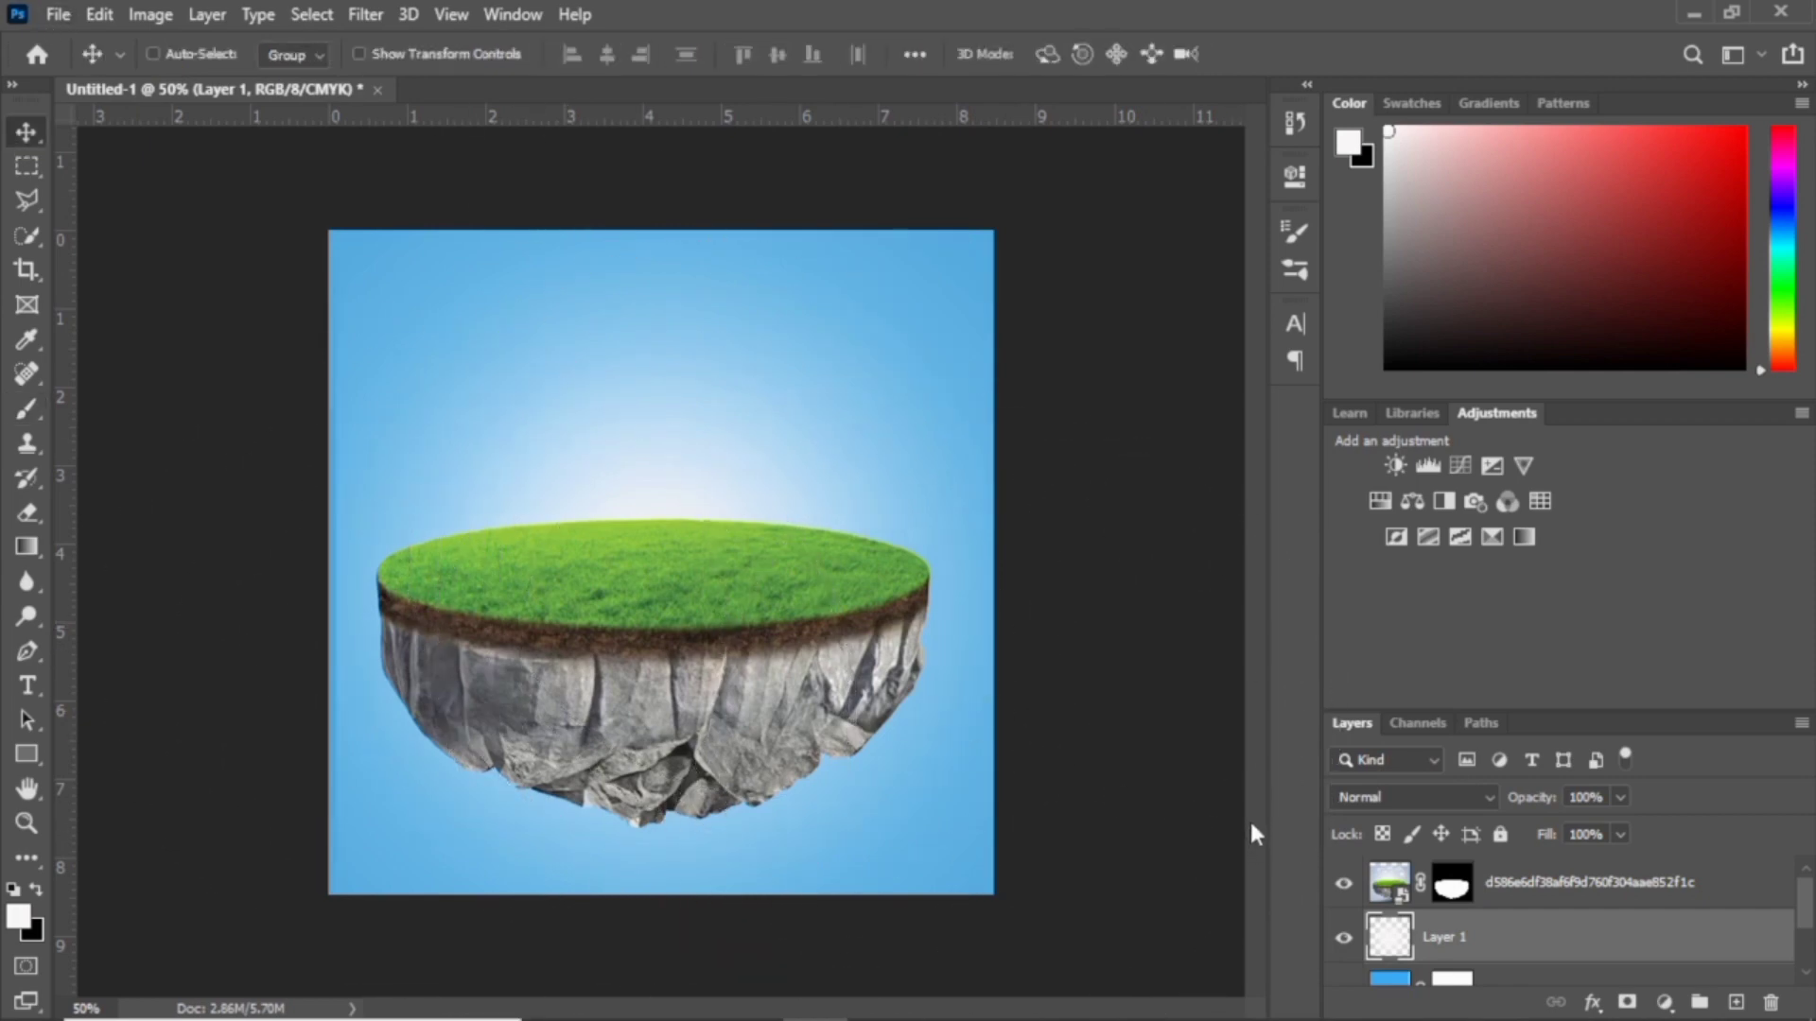
- Make black the foreground colour and flatten the Soft Round brush tip into a wide horizontal ellipse
left_click(38, 887)
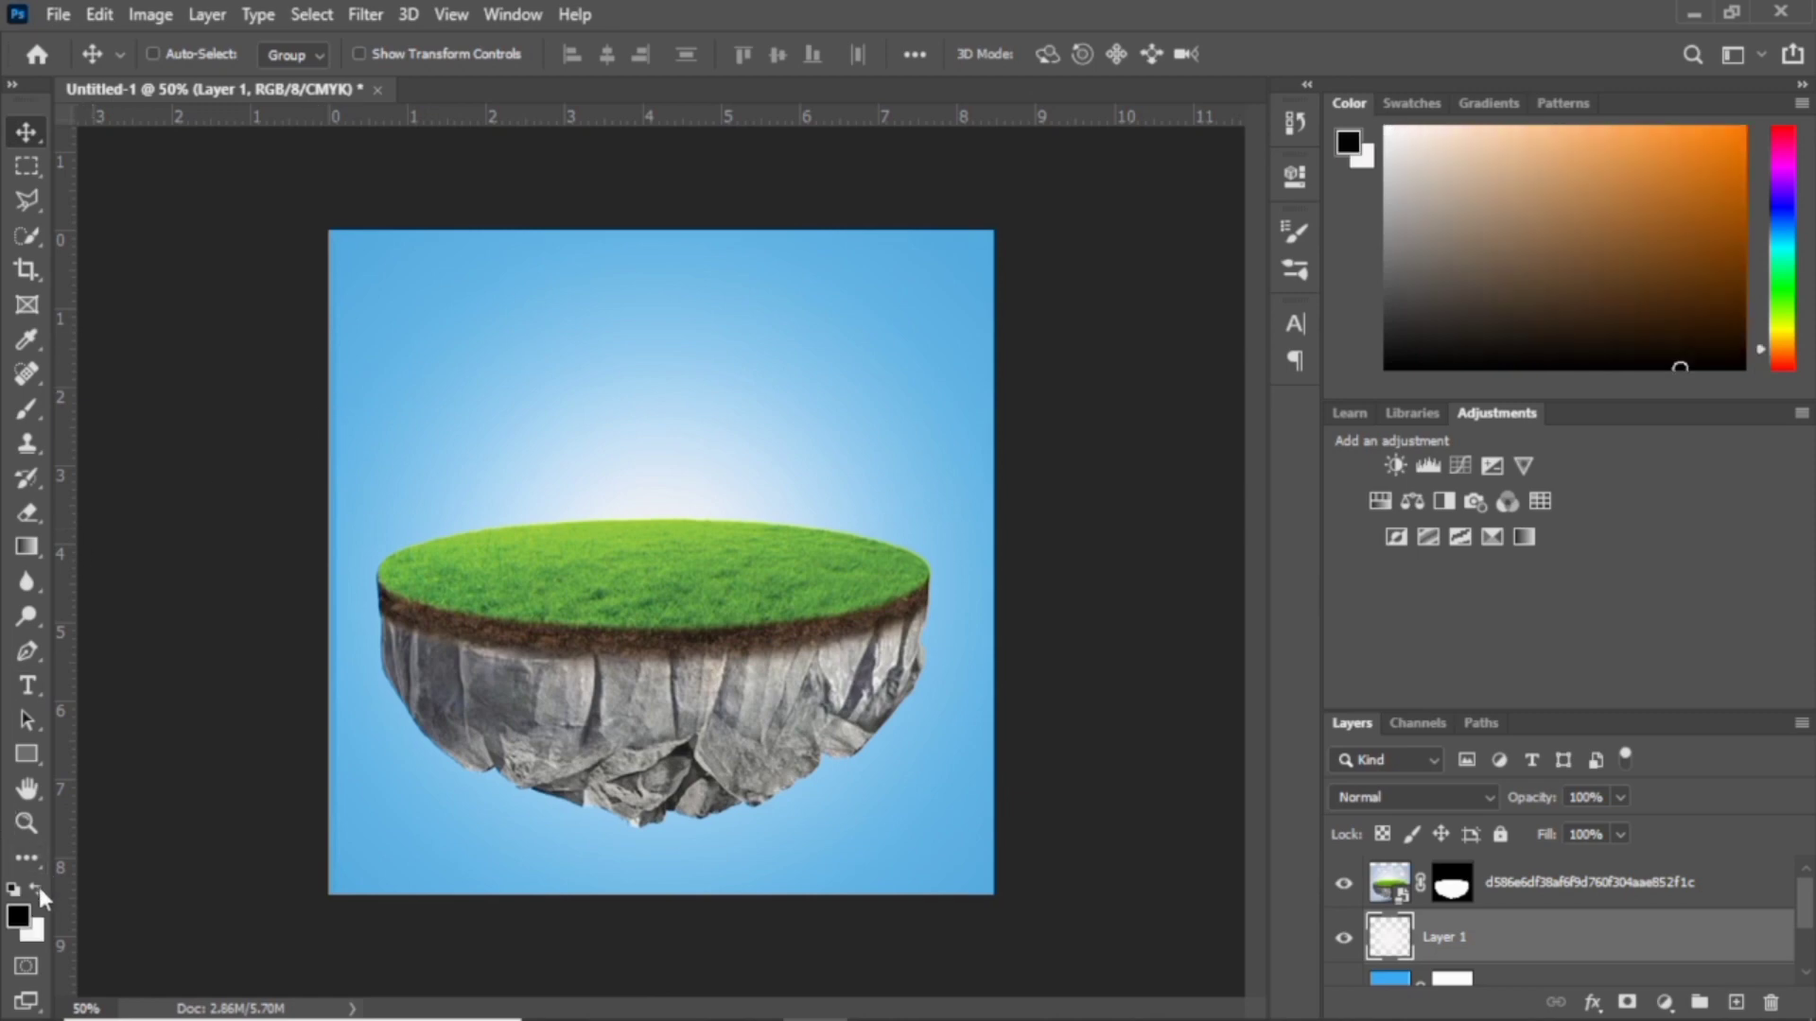
left_click(29, 409)
left_click(189, 54)
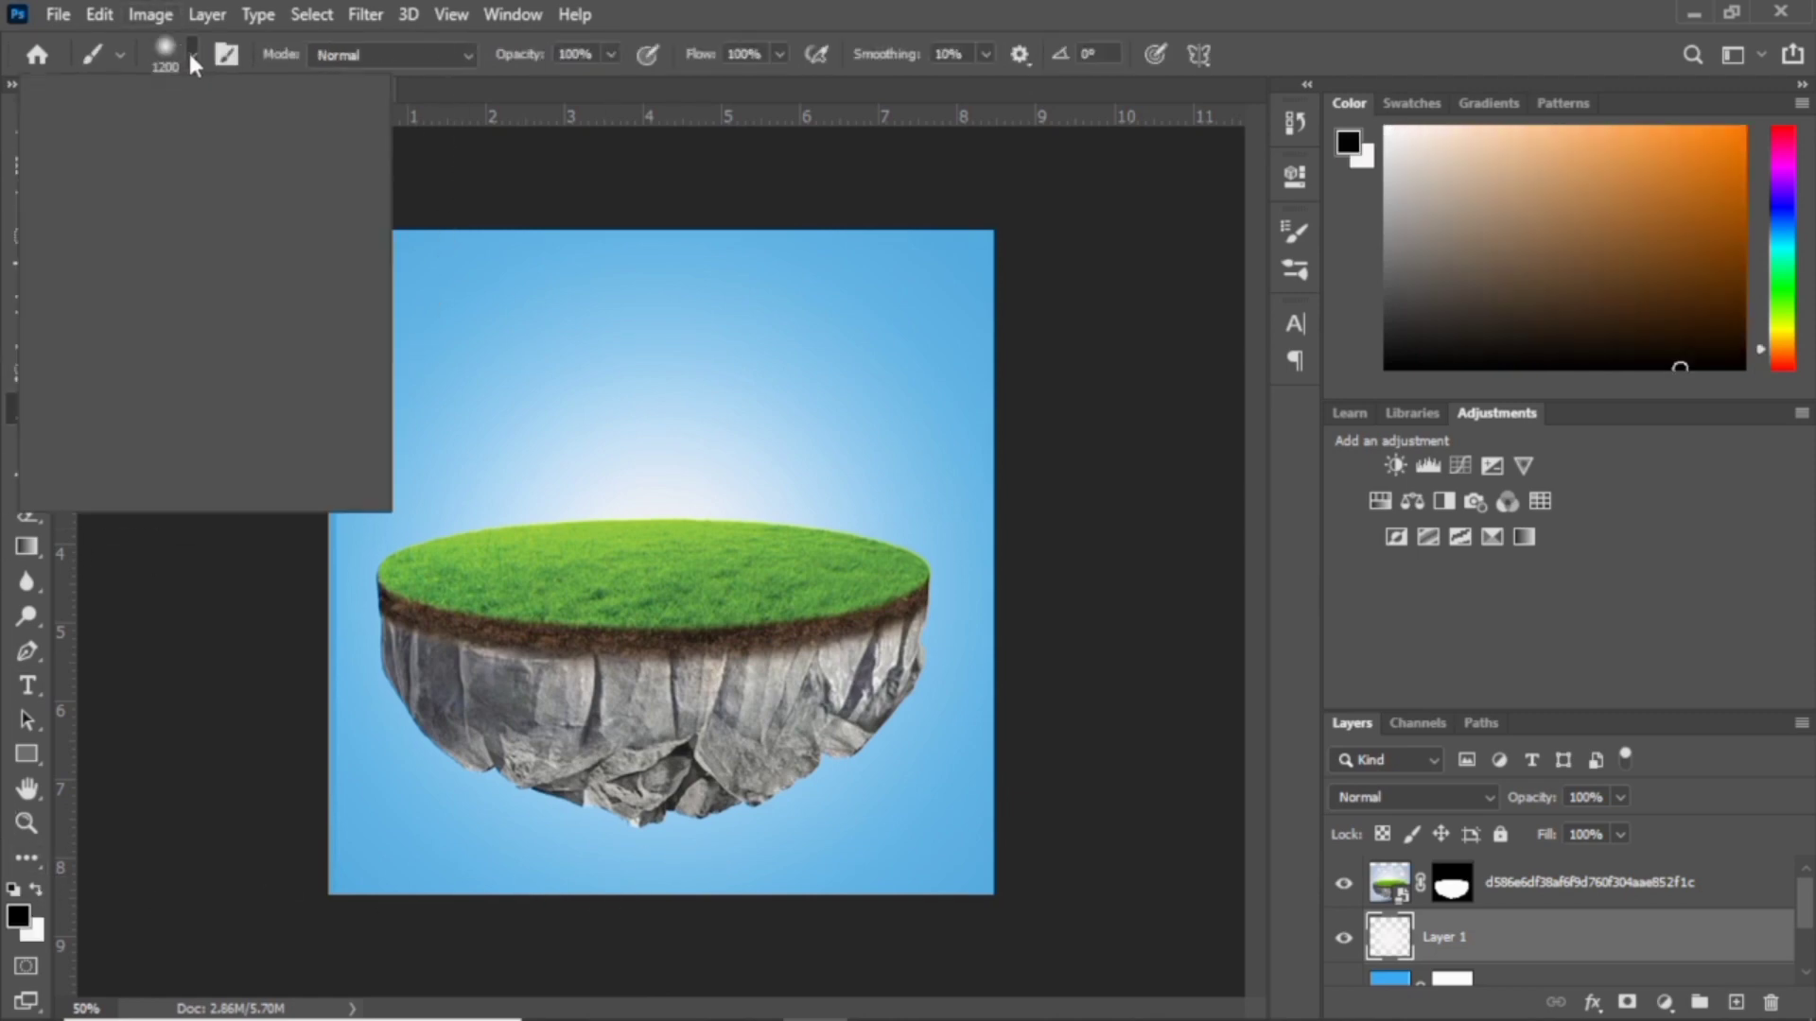
left_click_drag(80, 119, 85, 140)
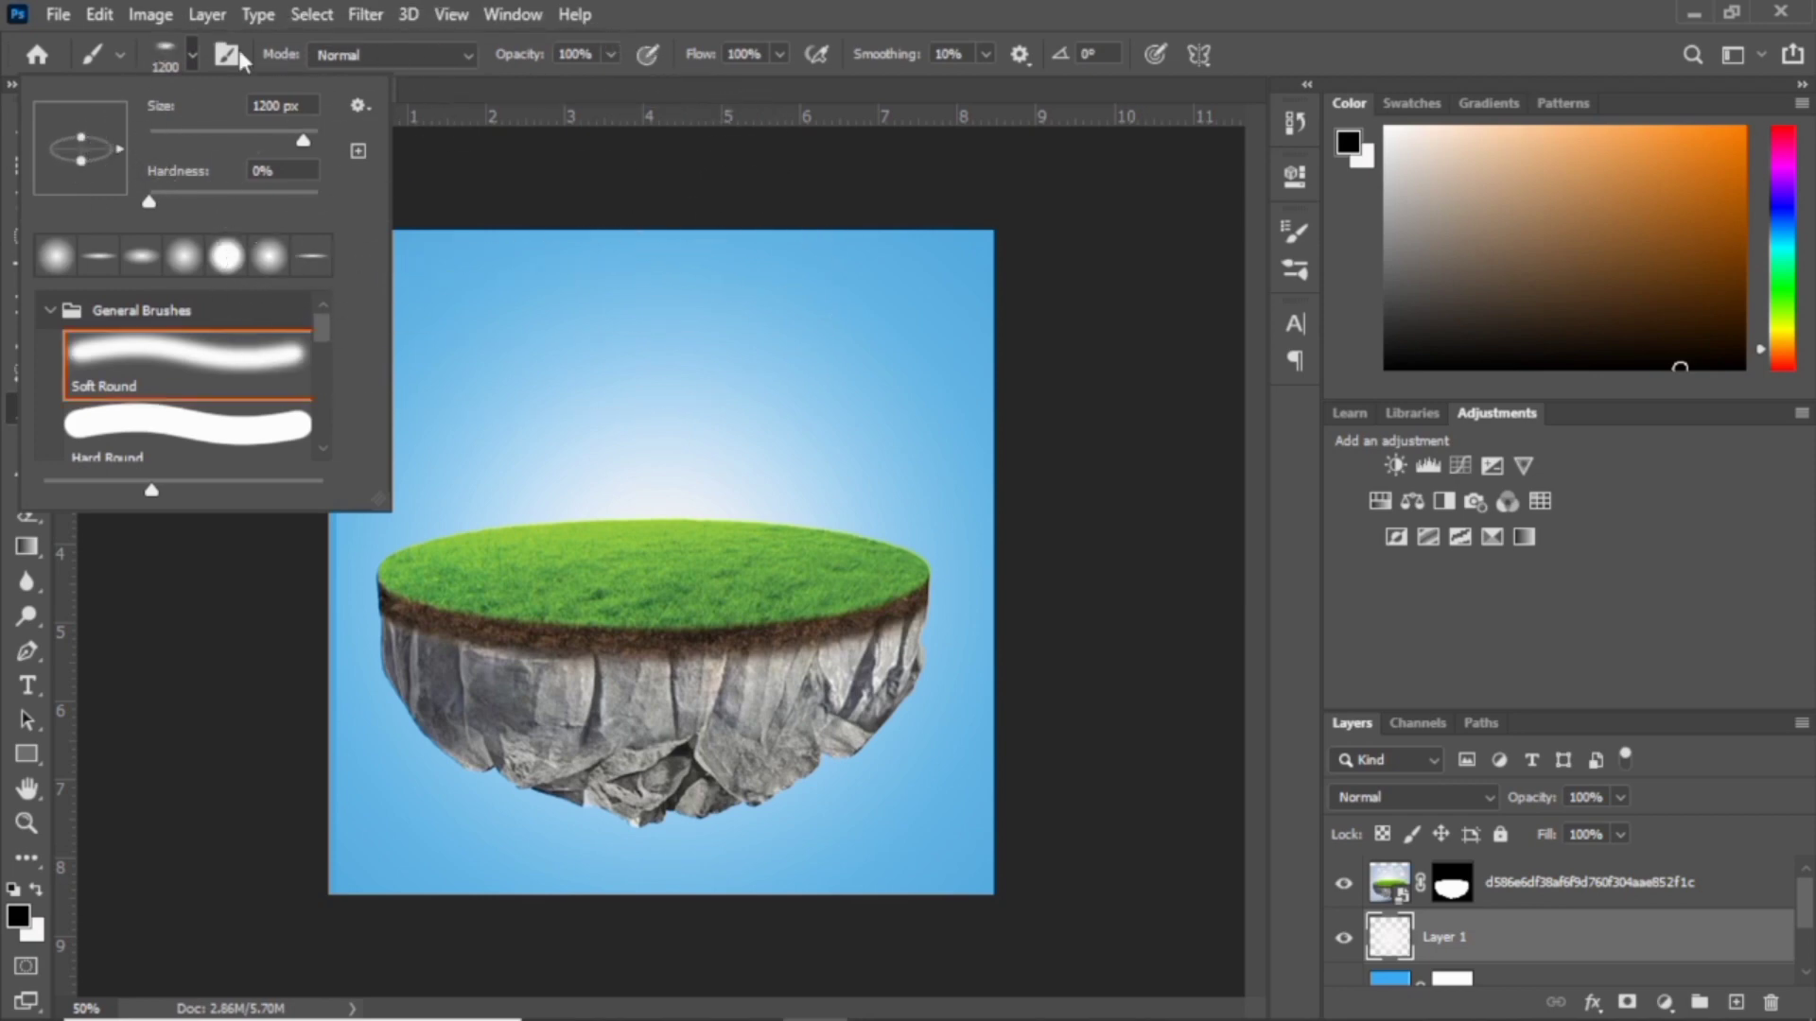
left_click(188, 52)
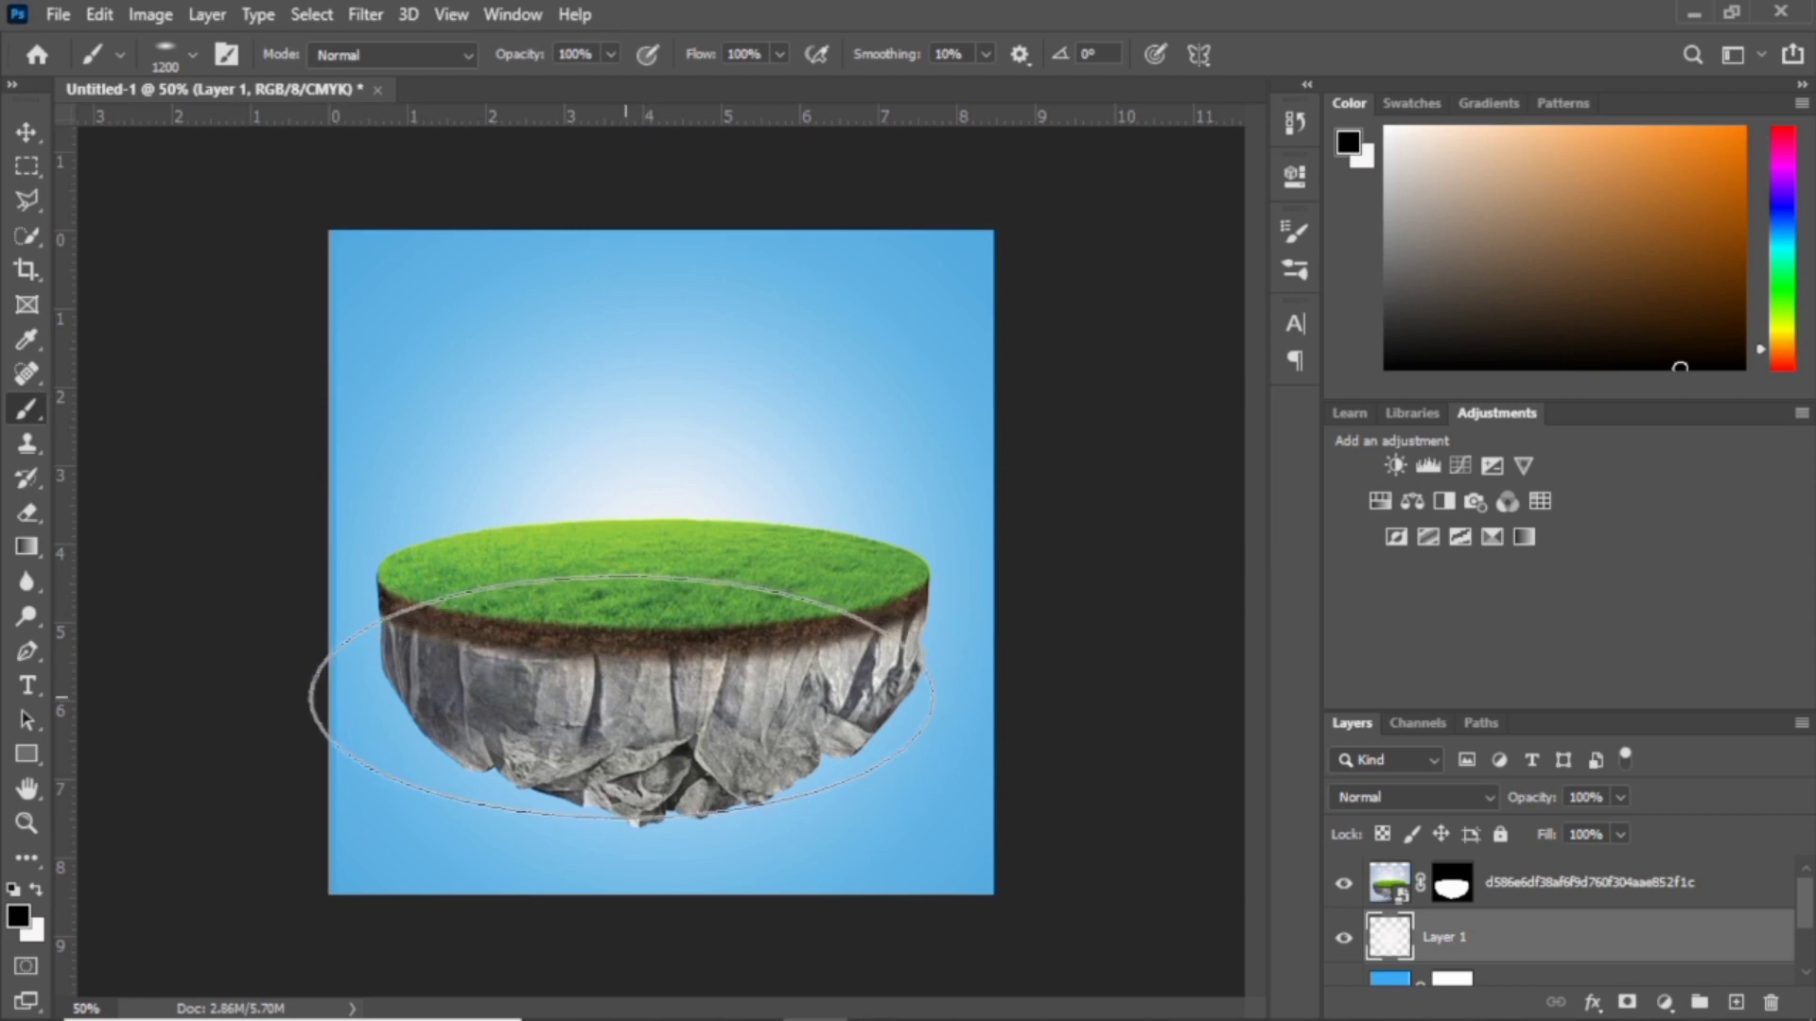
- Reduce the brush to 700 px and paint a black elliptical shadow beneath the island
key("bracketleft")
key("bracketleft")
key("bracketleft")
key("bracketleft")
key("bracketleft")
key("bracketleft")
key("bracketleft")
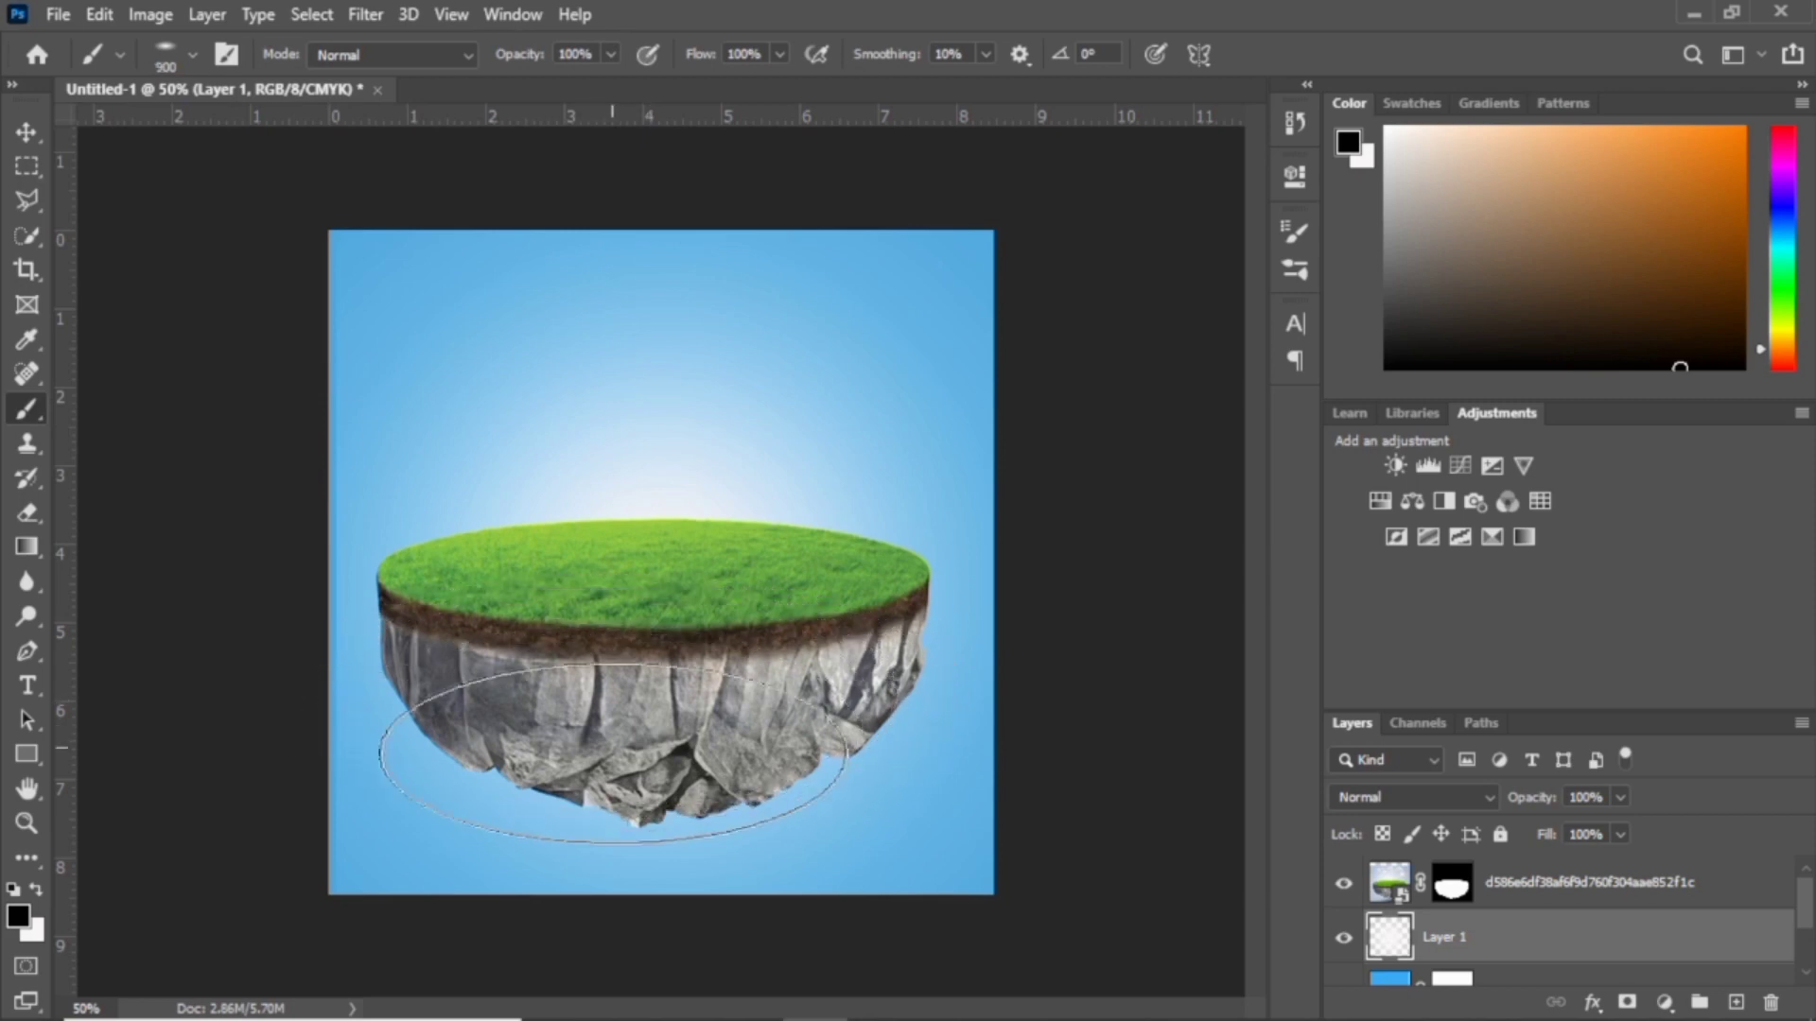
key("bracketright")
key("bracketright")
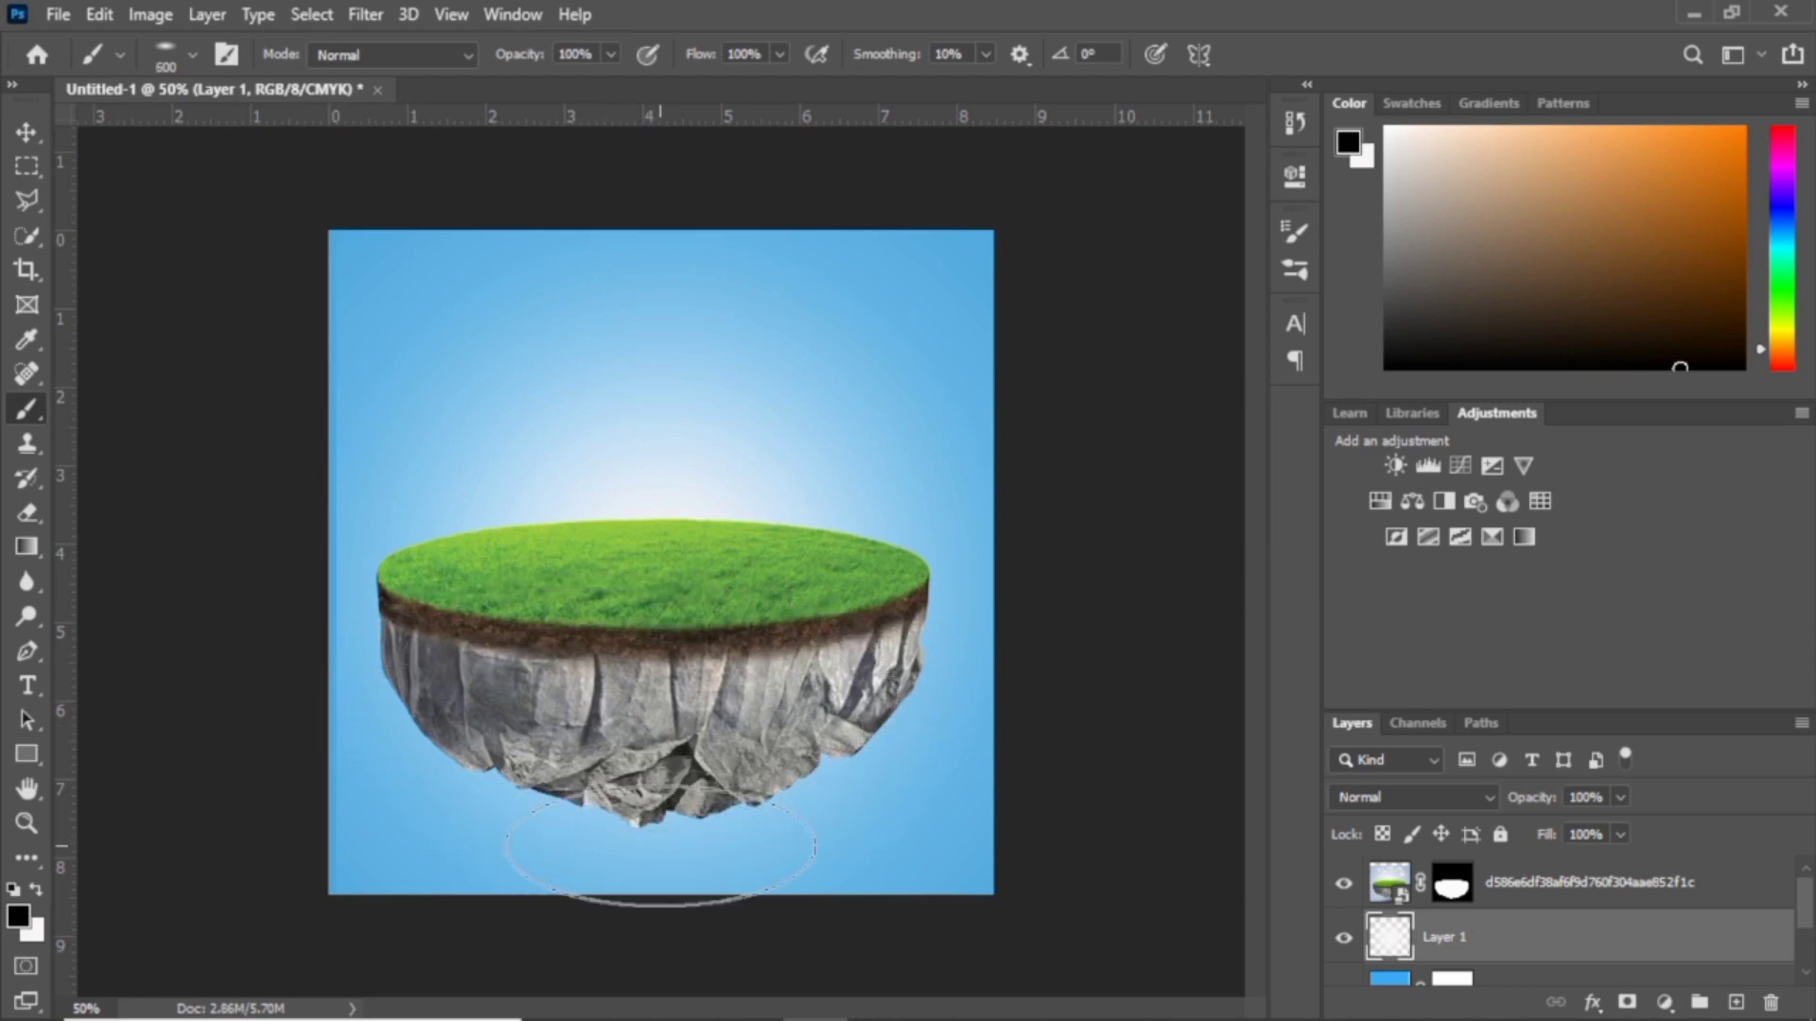
left_click(665, 832)
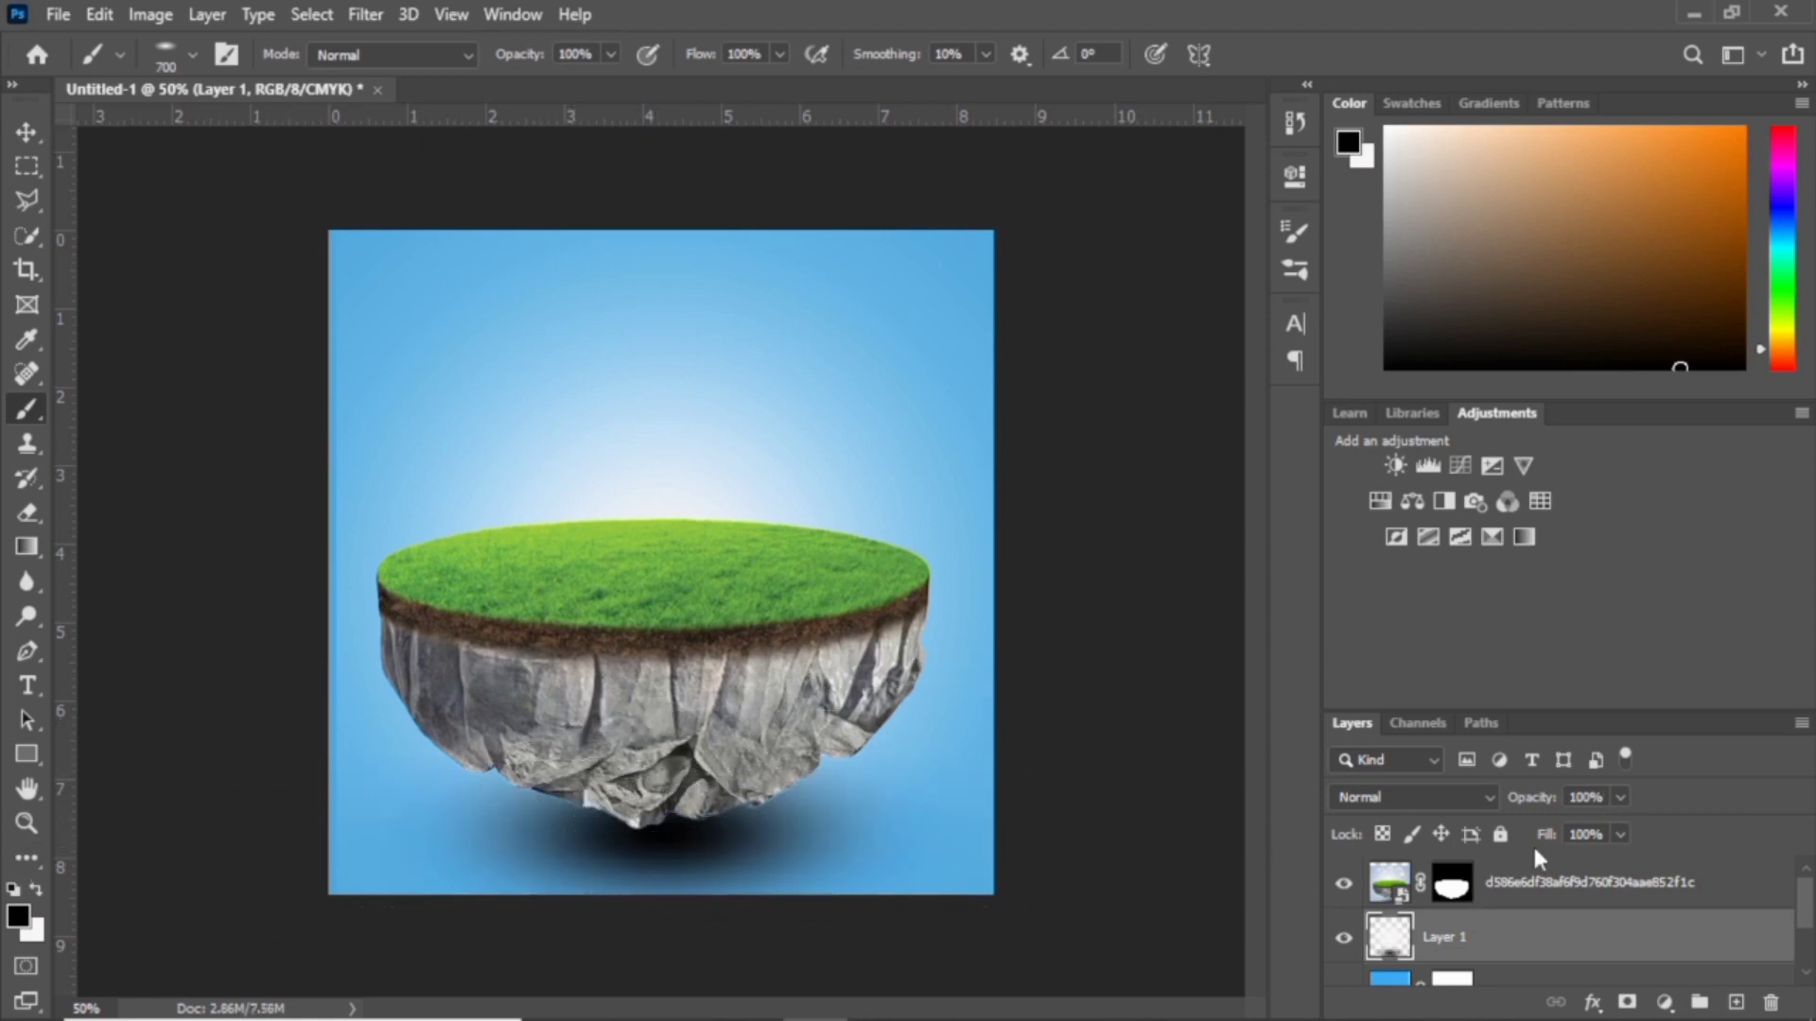
- Lower the opacity of Layer 1 to 87% and nudge its shadow slightly beneath the island
left_click(1617, 801)
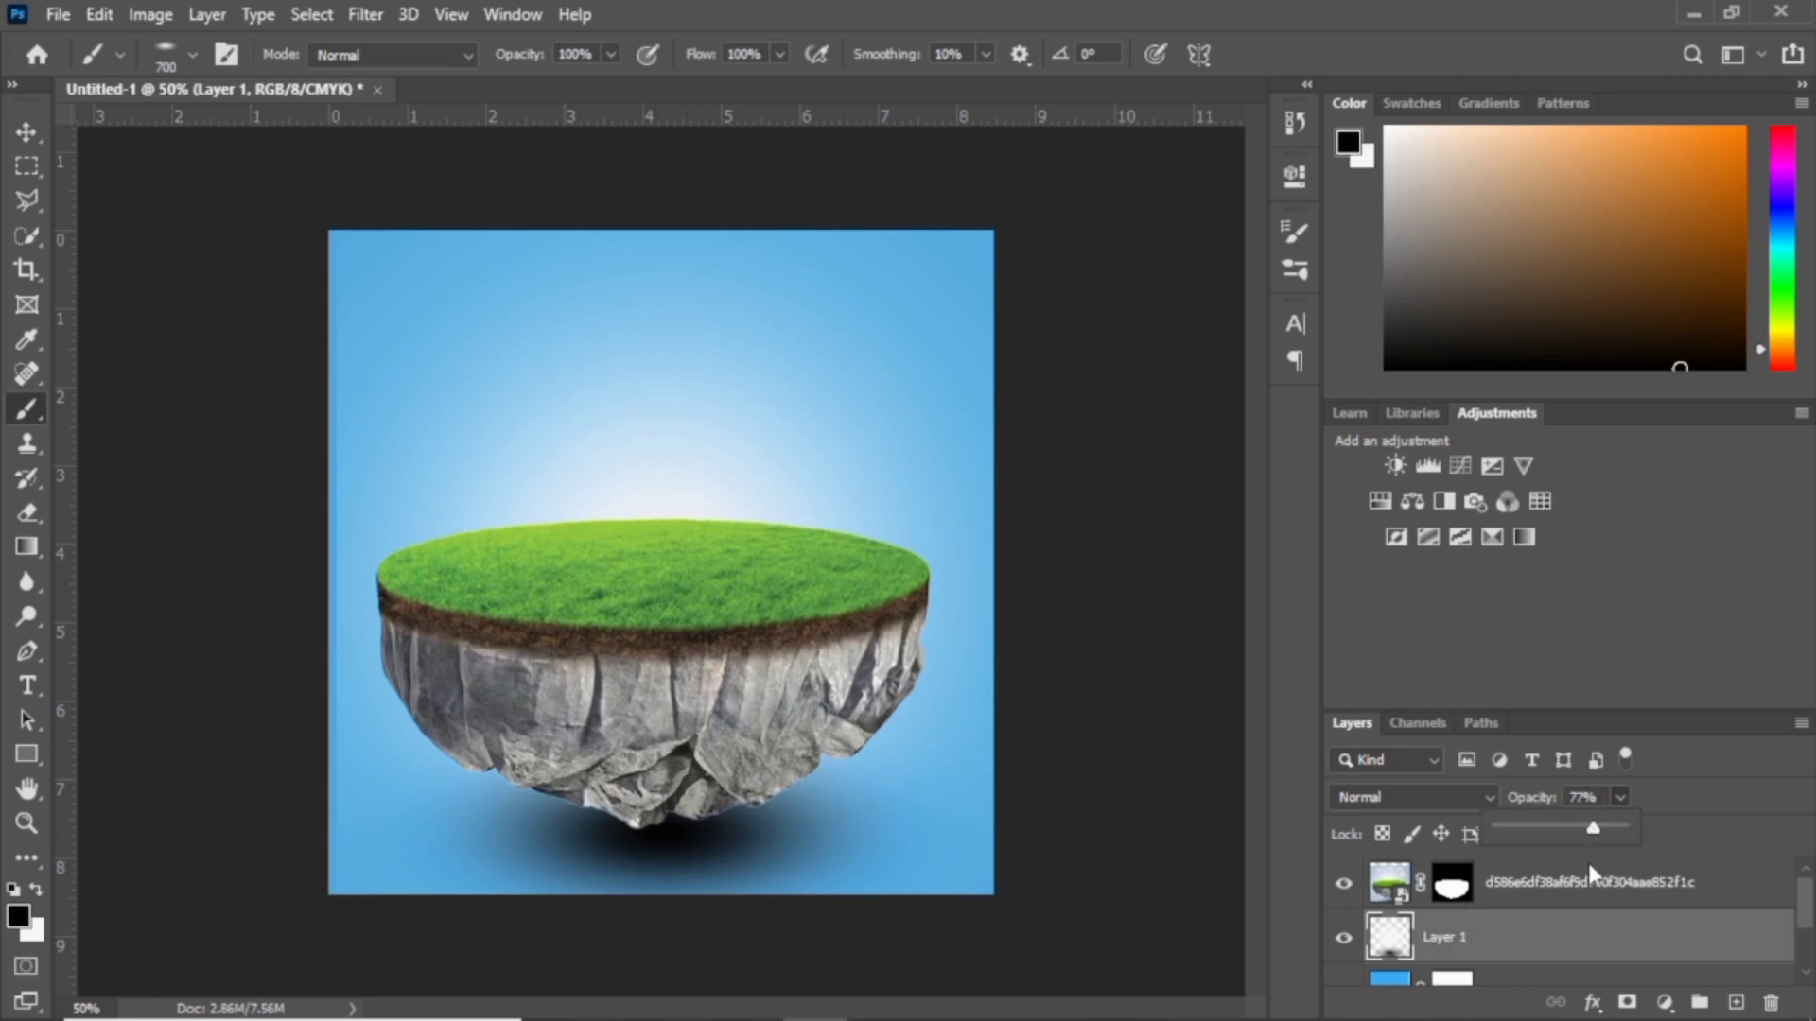
left_click_drag(1587, 865, 1598, 840)
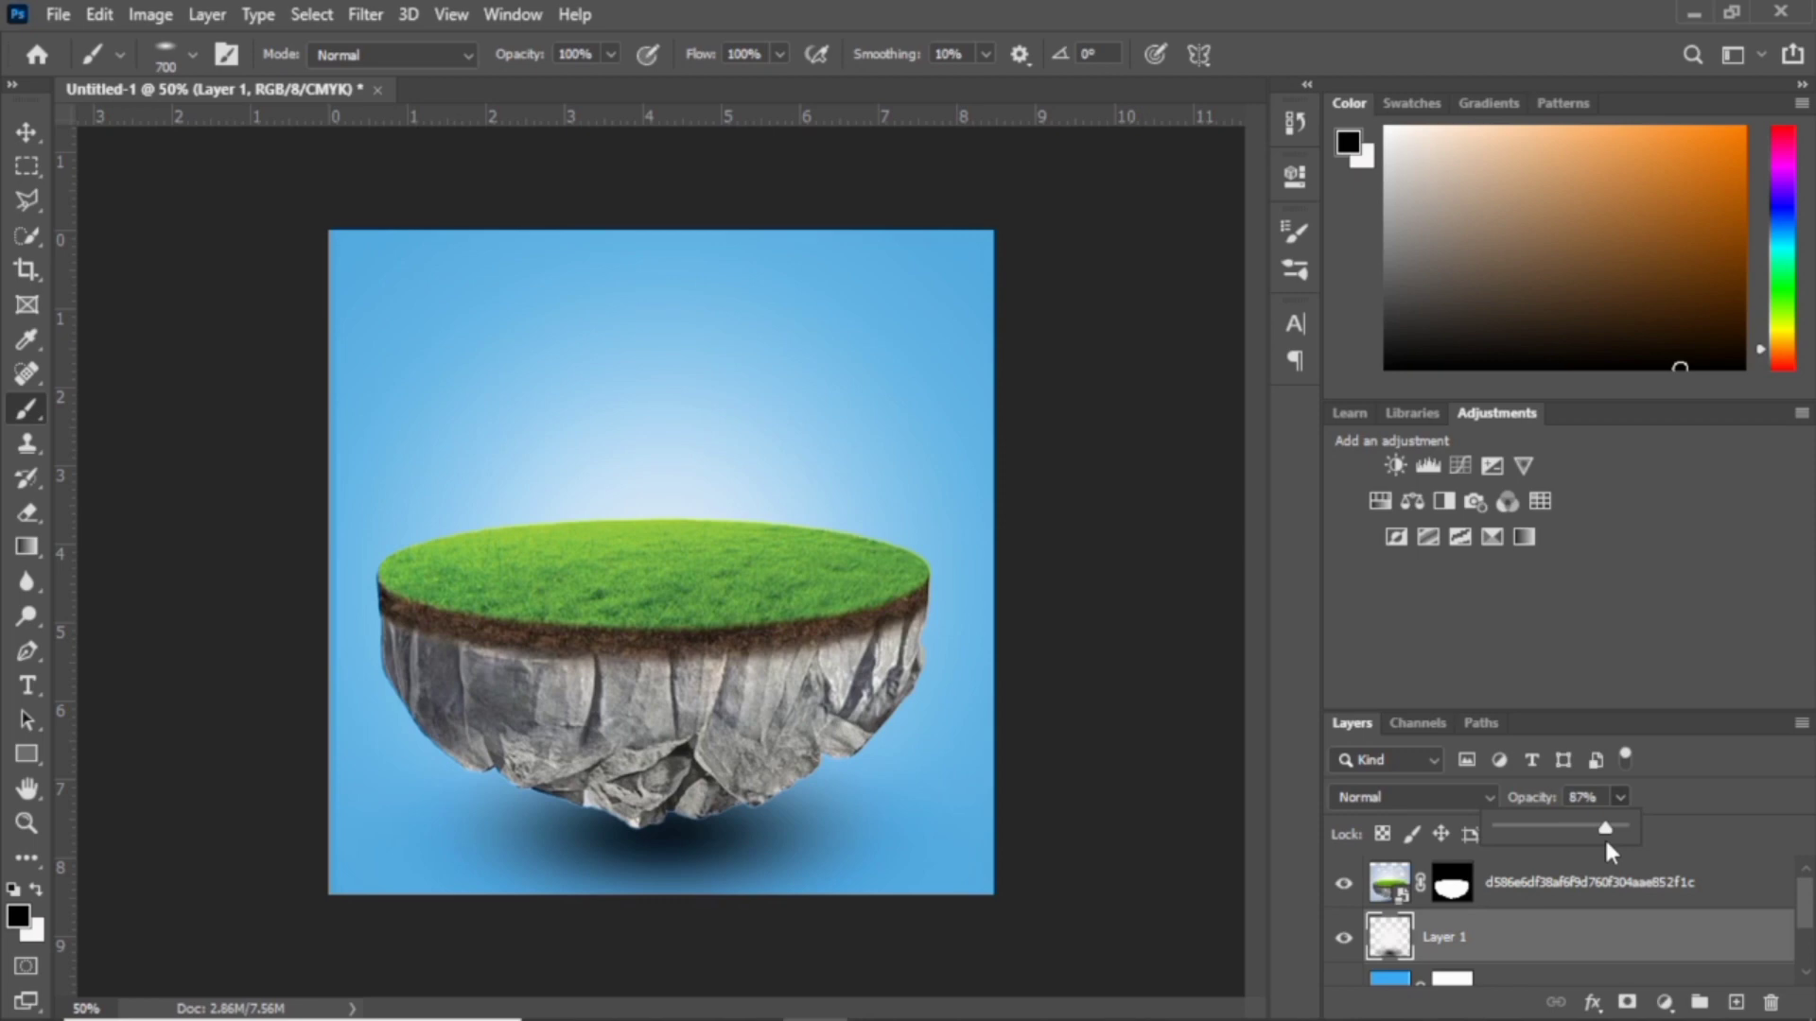
key("v")
left_click_drag(734, 855, 718, 865)
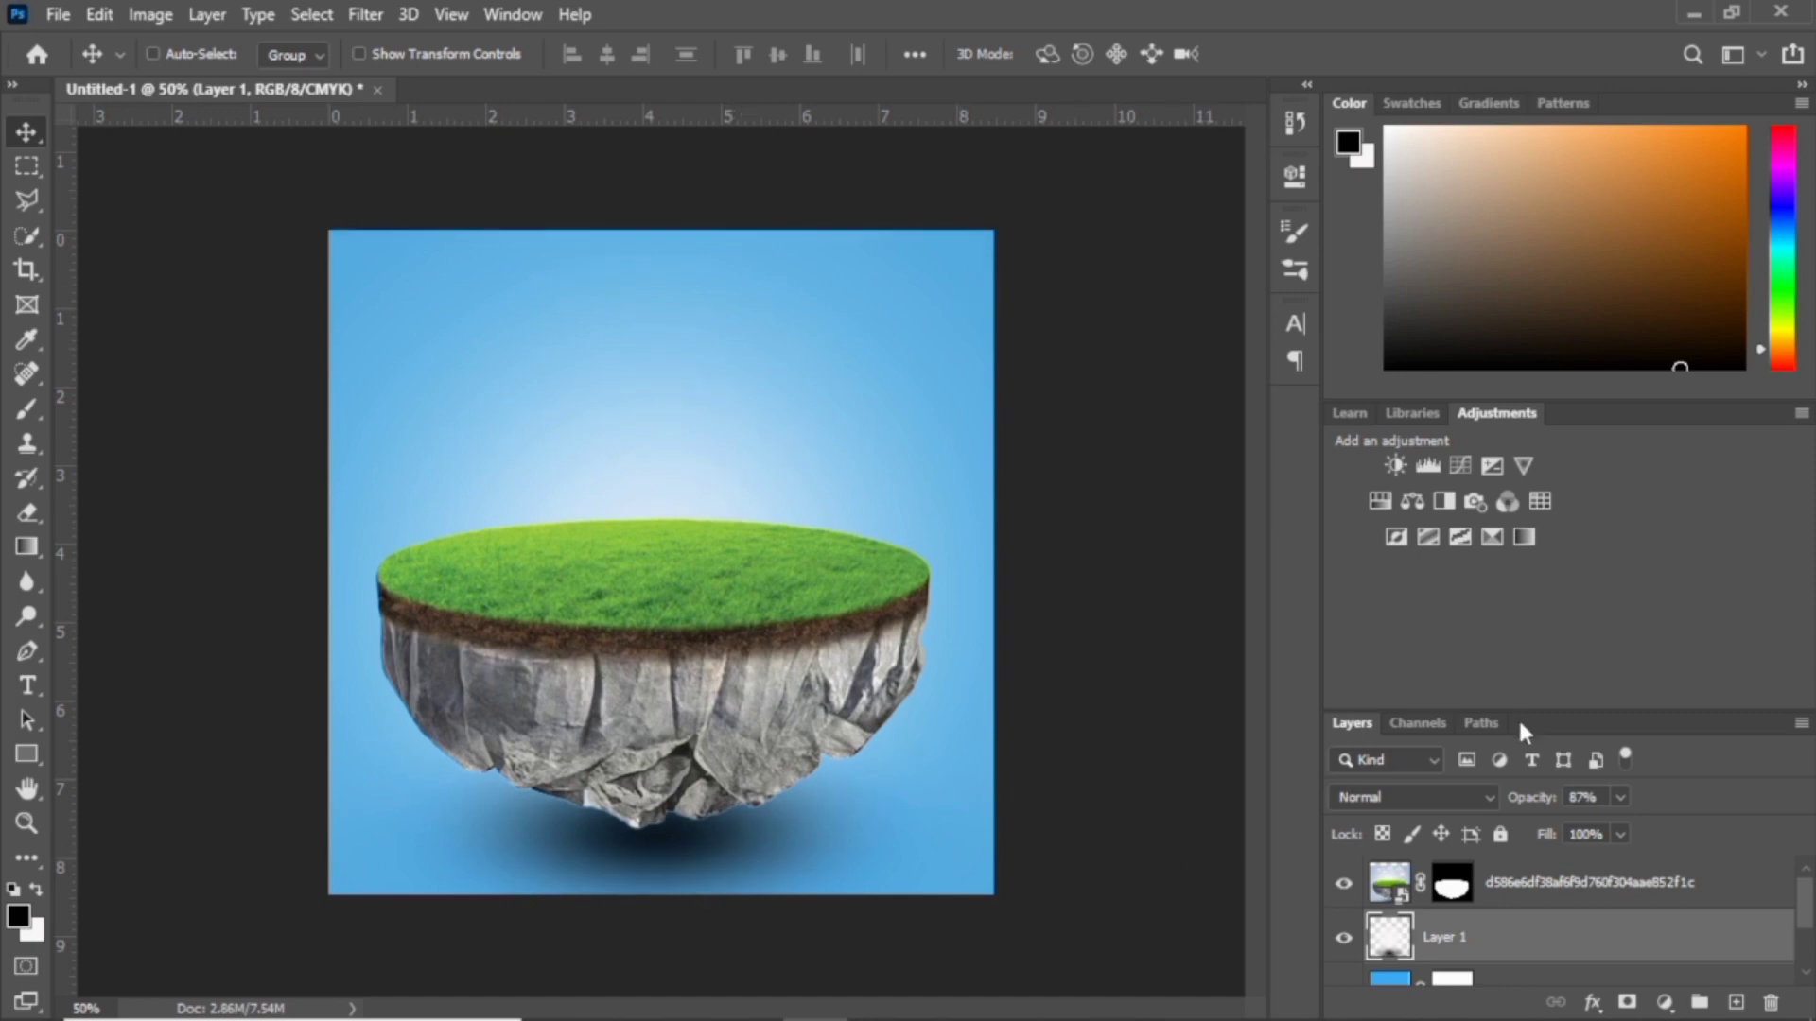
left_click_drag(742, 847, 750, 852)
- Set the opacity of Layer 1 to 72%
left_click(1619, 798)
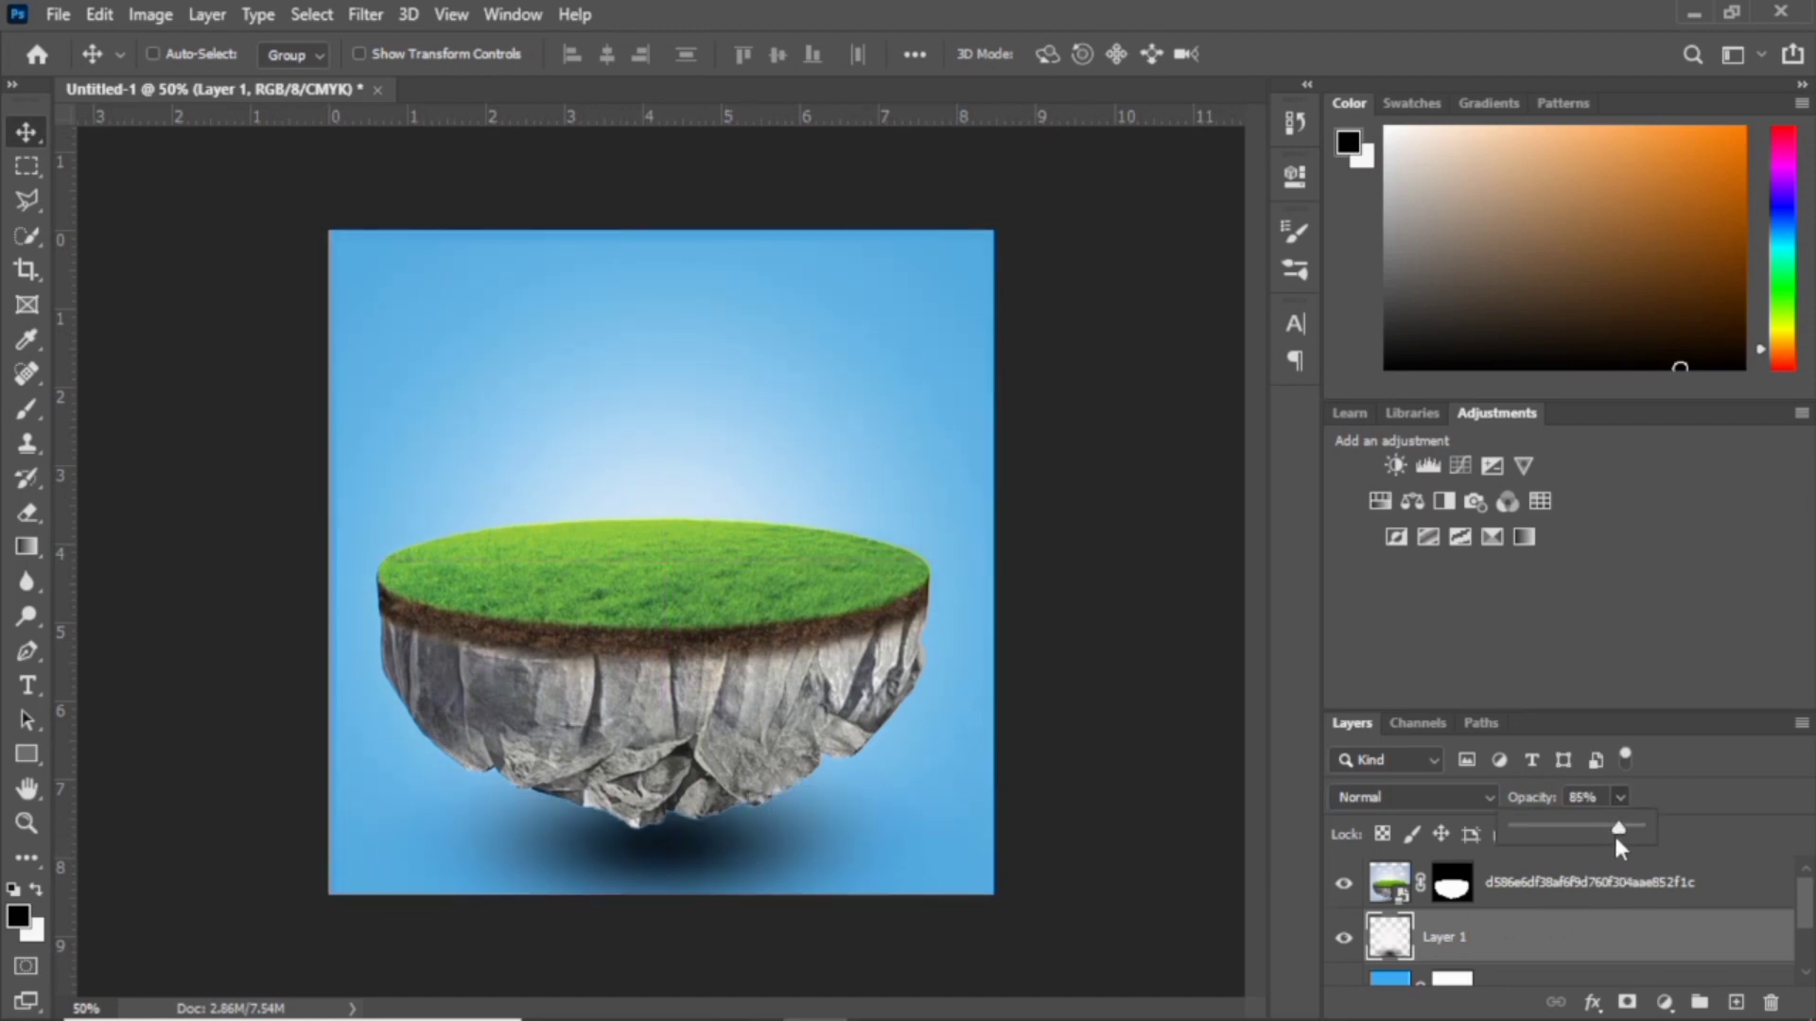
left_click_drag(1616, 838, 1605, 848)
left_click(1317, 723)
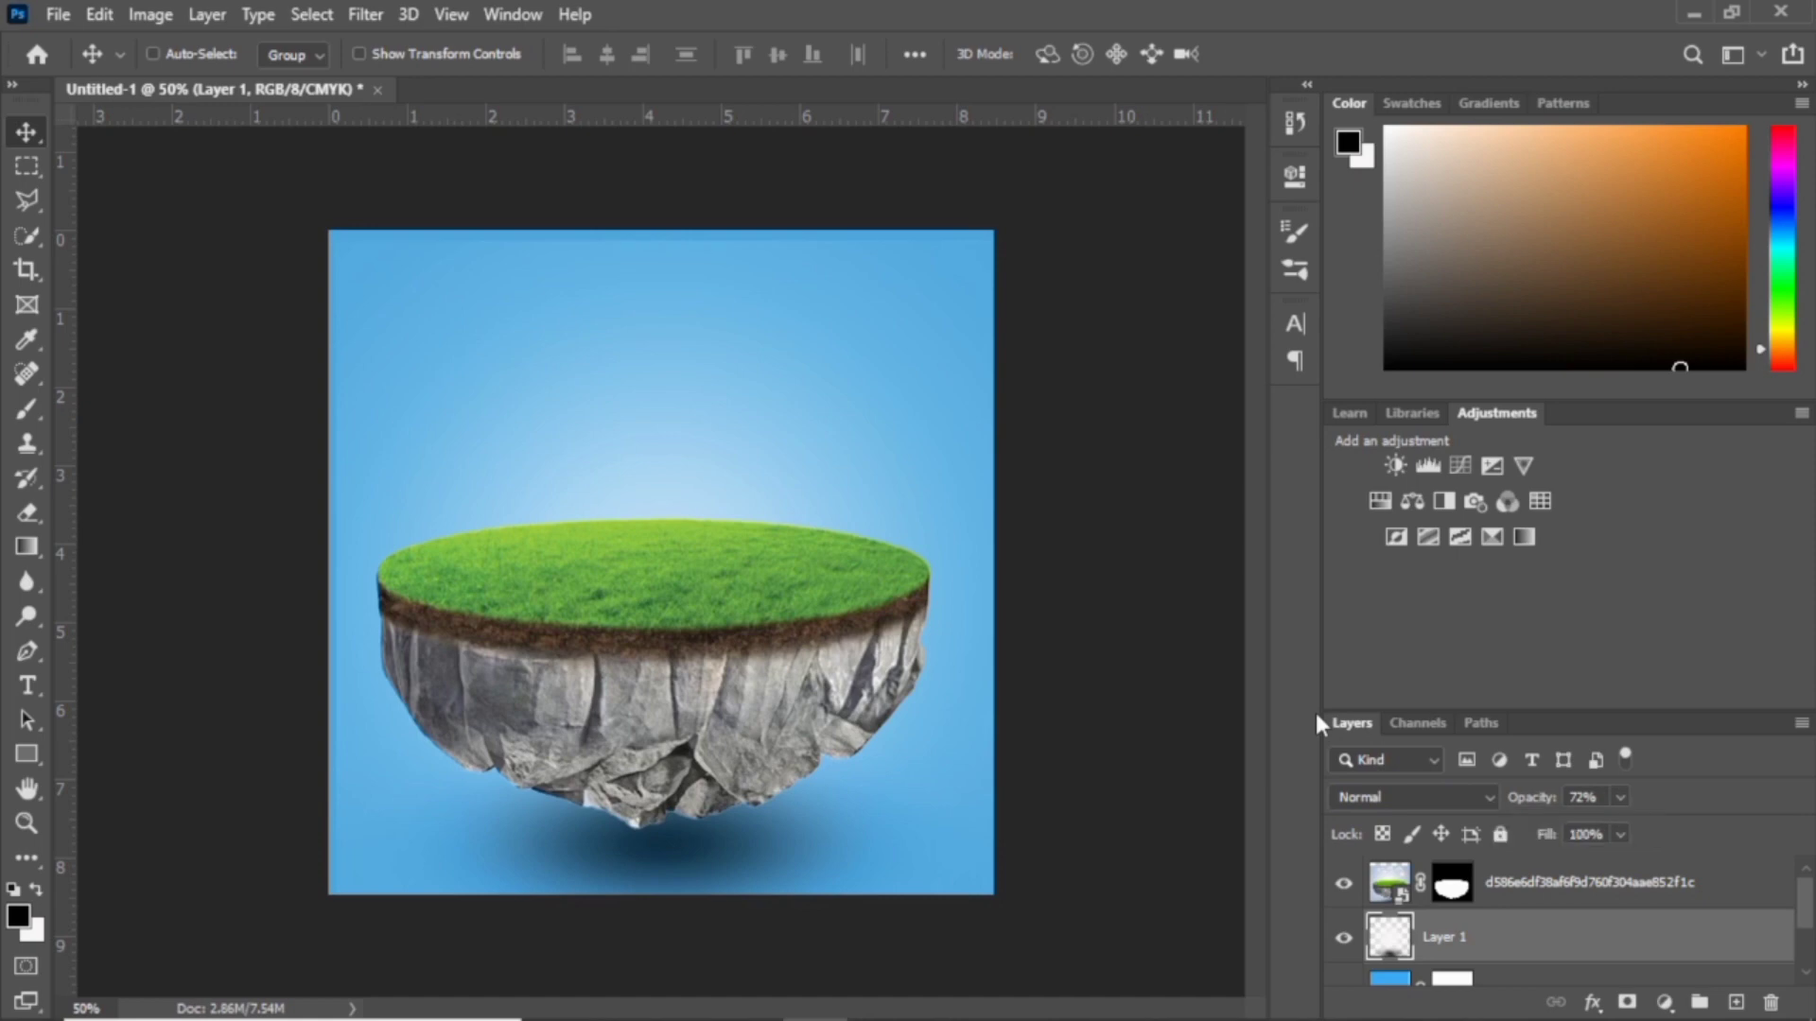
- Place the Skol Pilsen can image from the folder above the island layer
left_click(1638, 887)
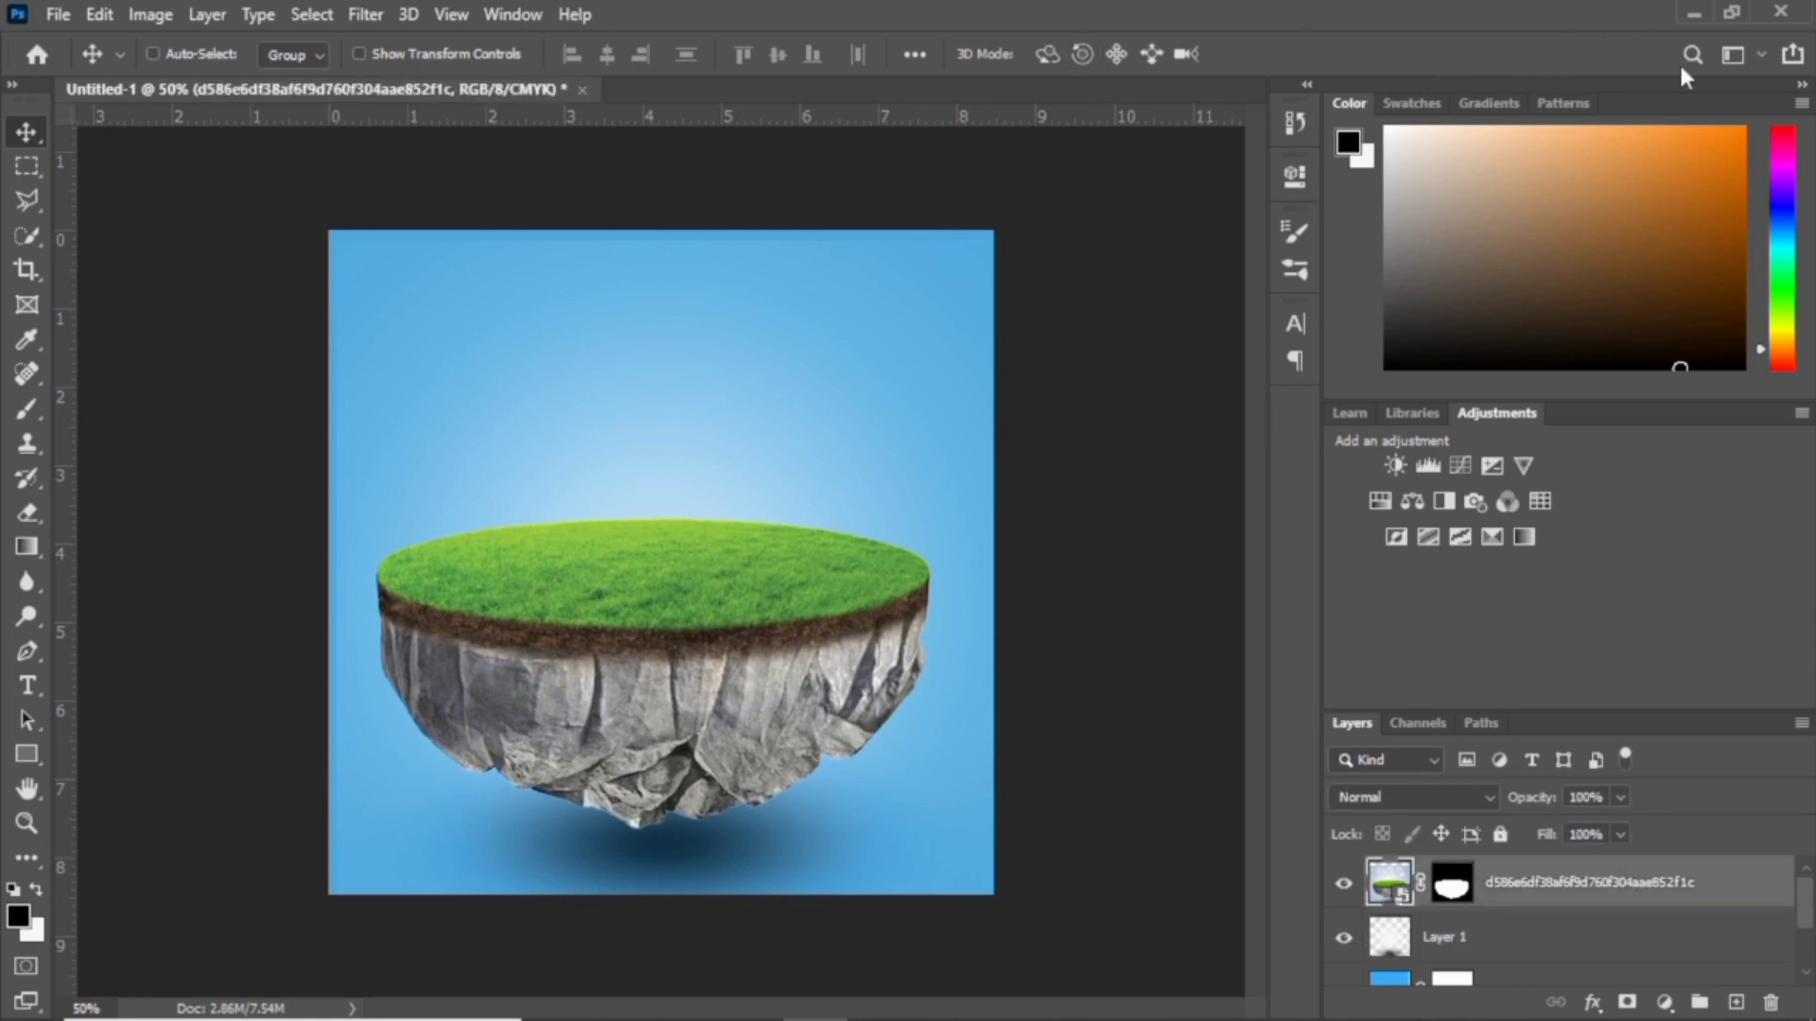
left_click(1693, 13)
left_click_drag(743, 258, 689, 551)
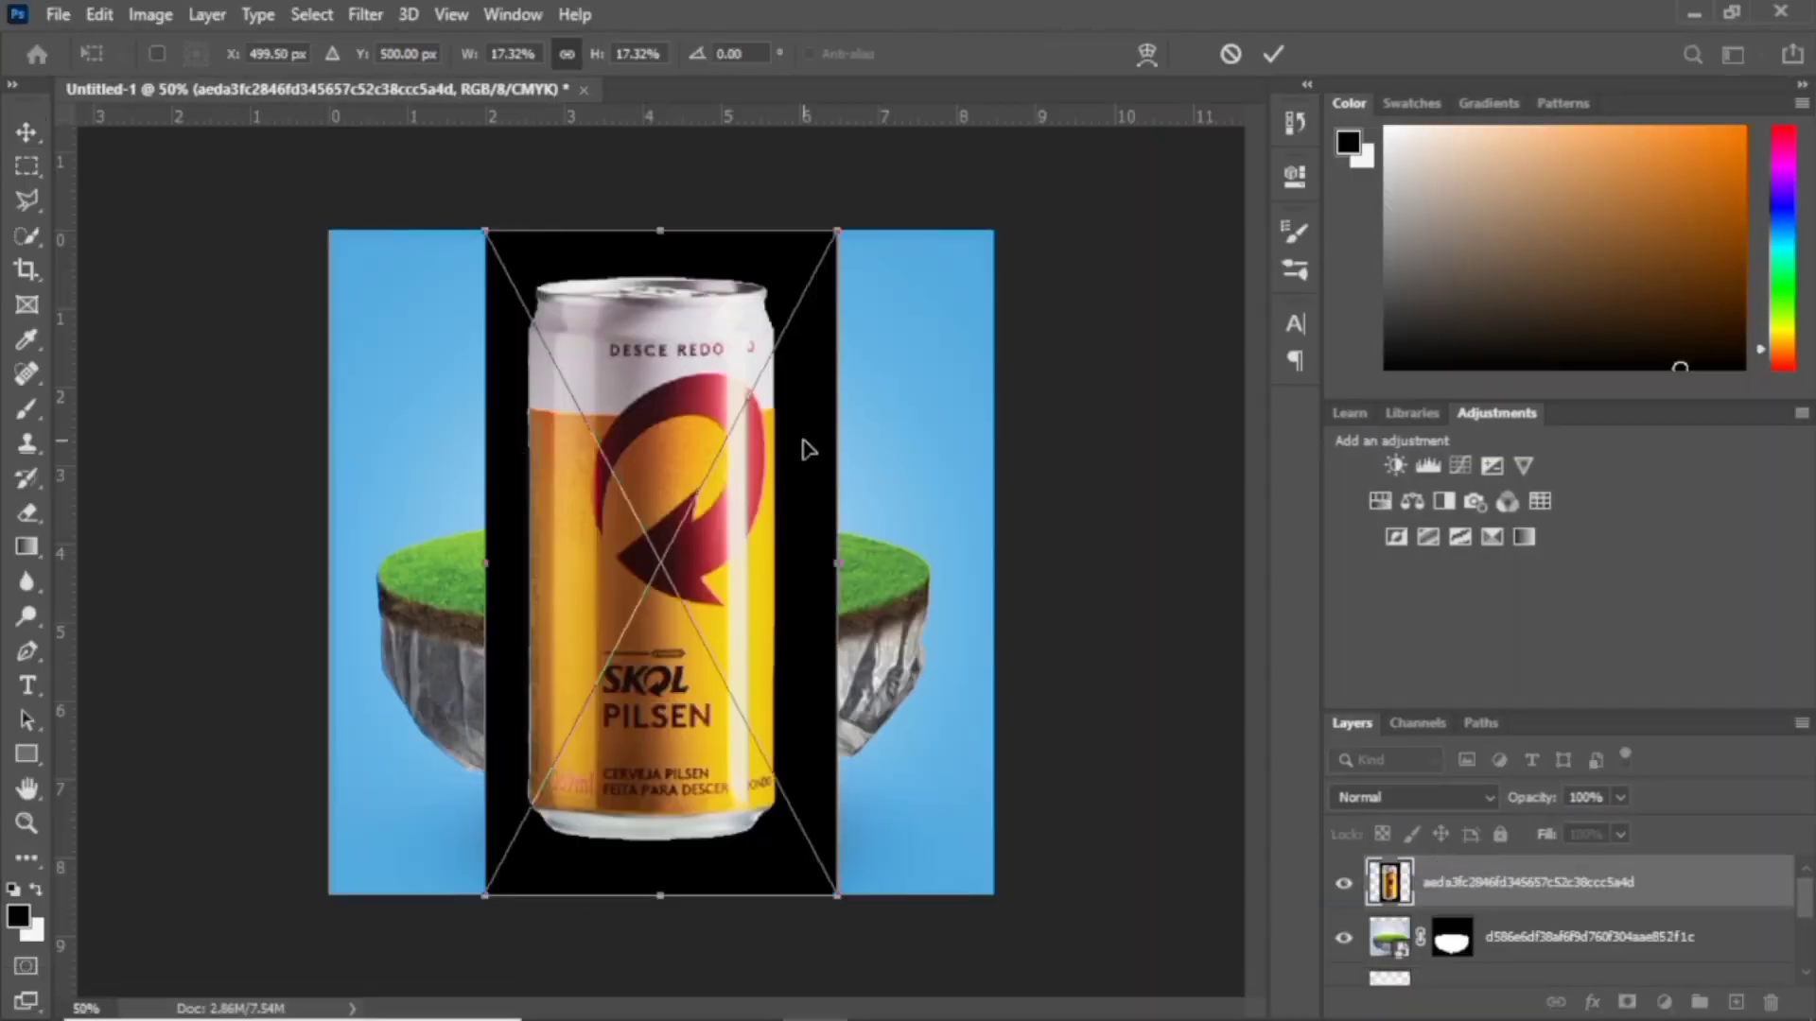
key("Return")
- Select the can as the subject and add a layer mask that hides its black background
left_click(308, 9)
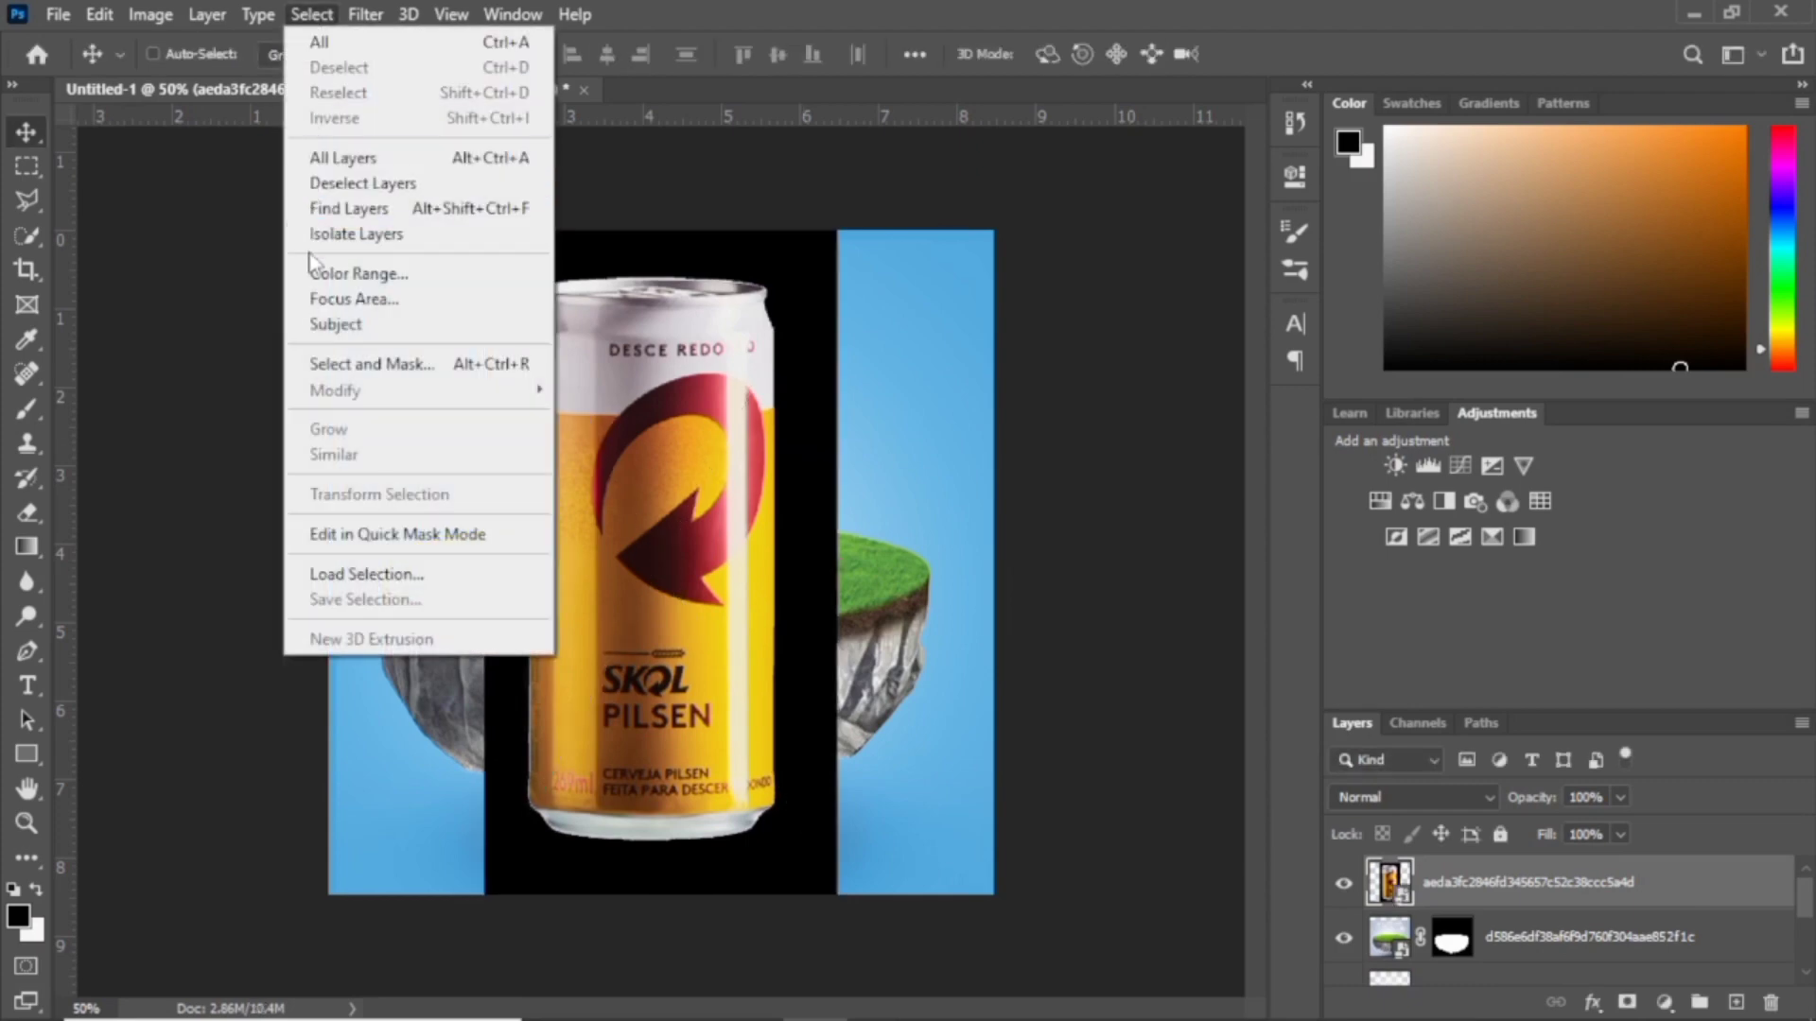
left_click(317, 322)
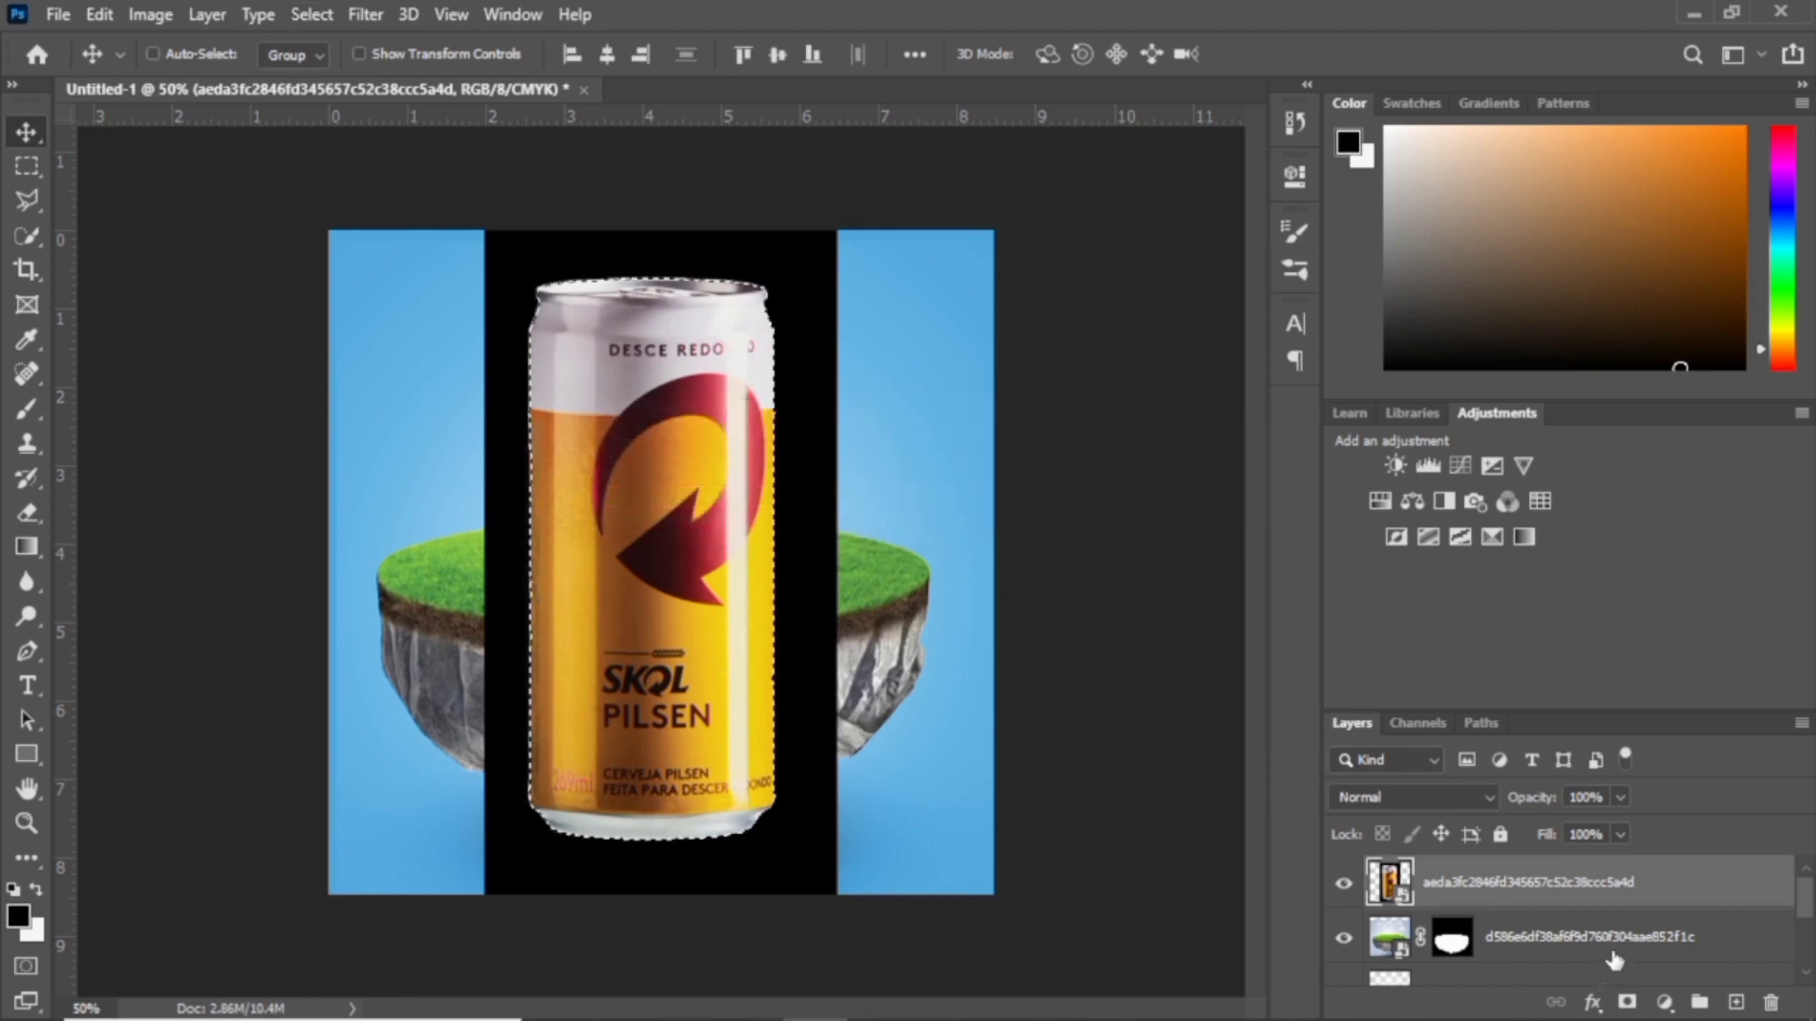
left_click(1627, 1003)
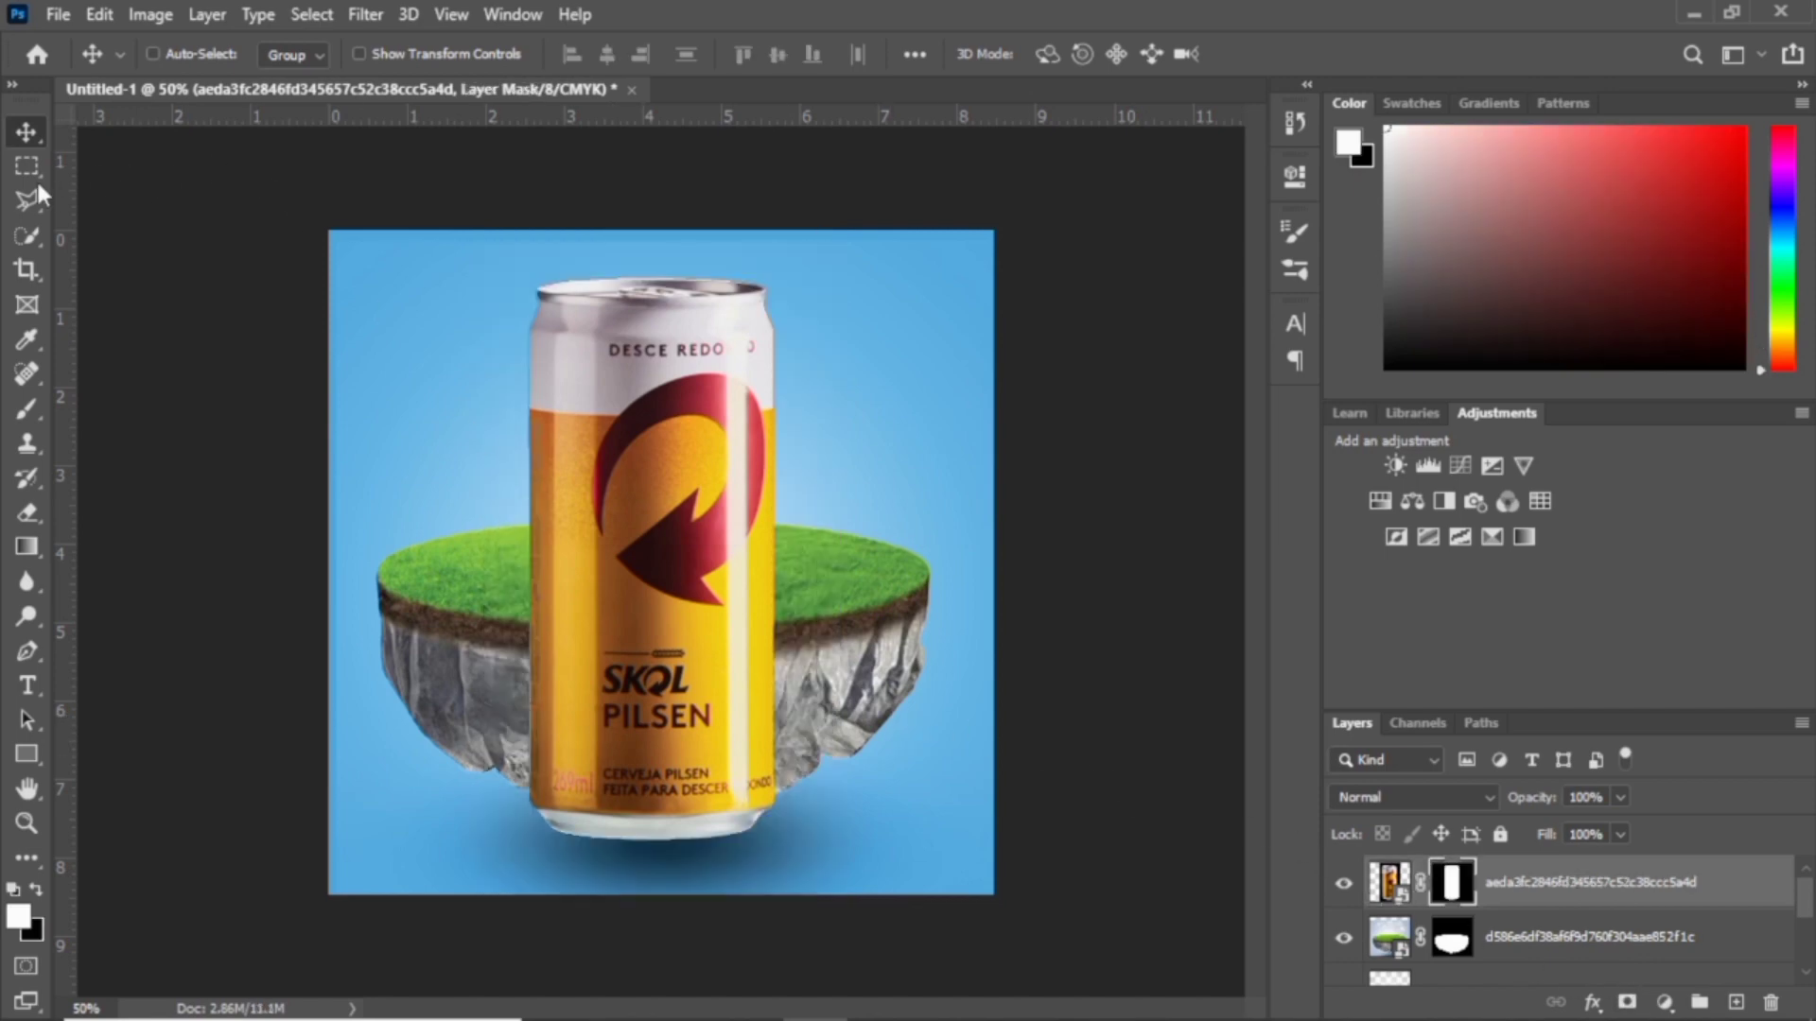
- Scale the masked can to about 56% and stand it at the centre of the grass
key("ctrl+t")
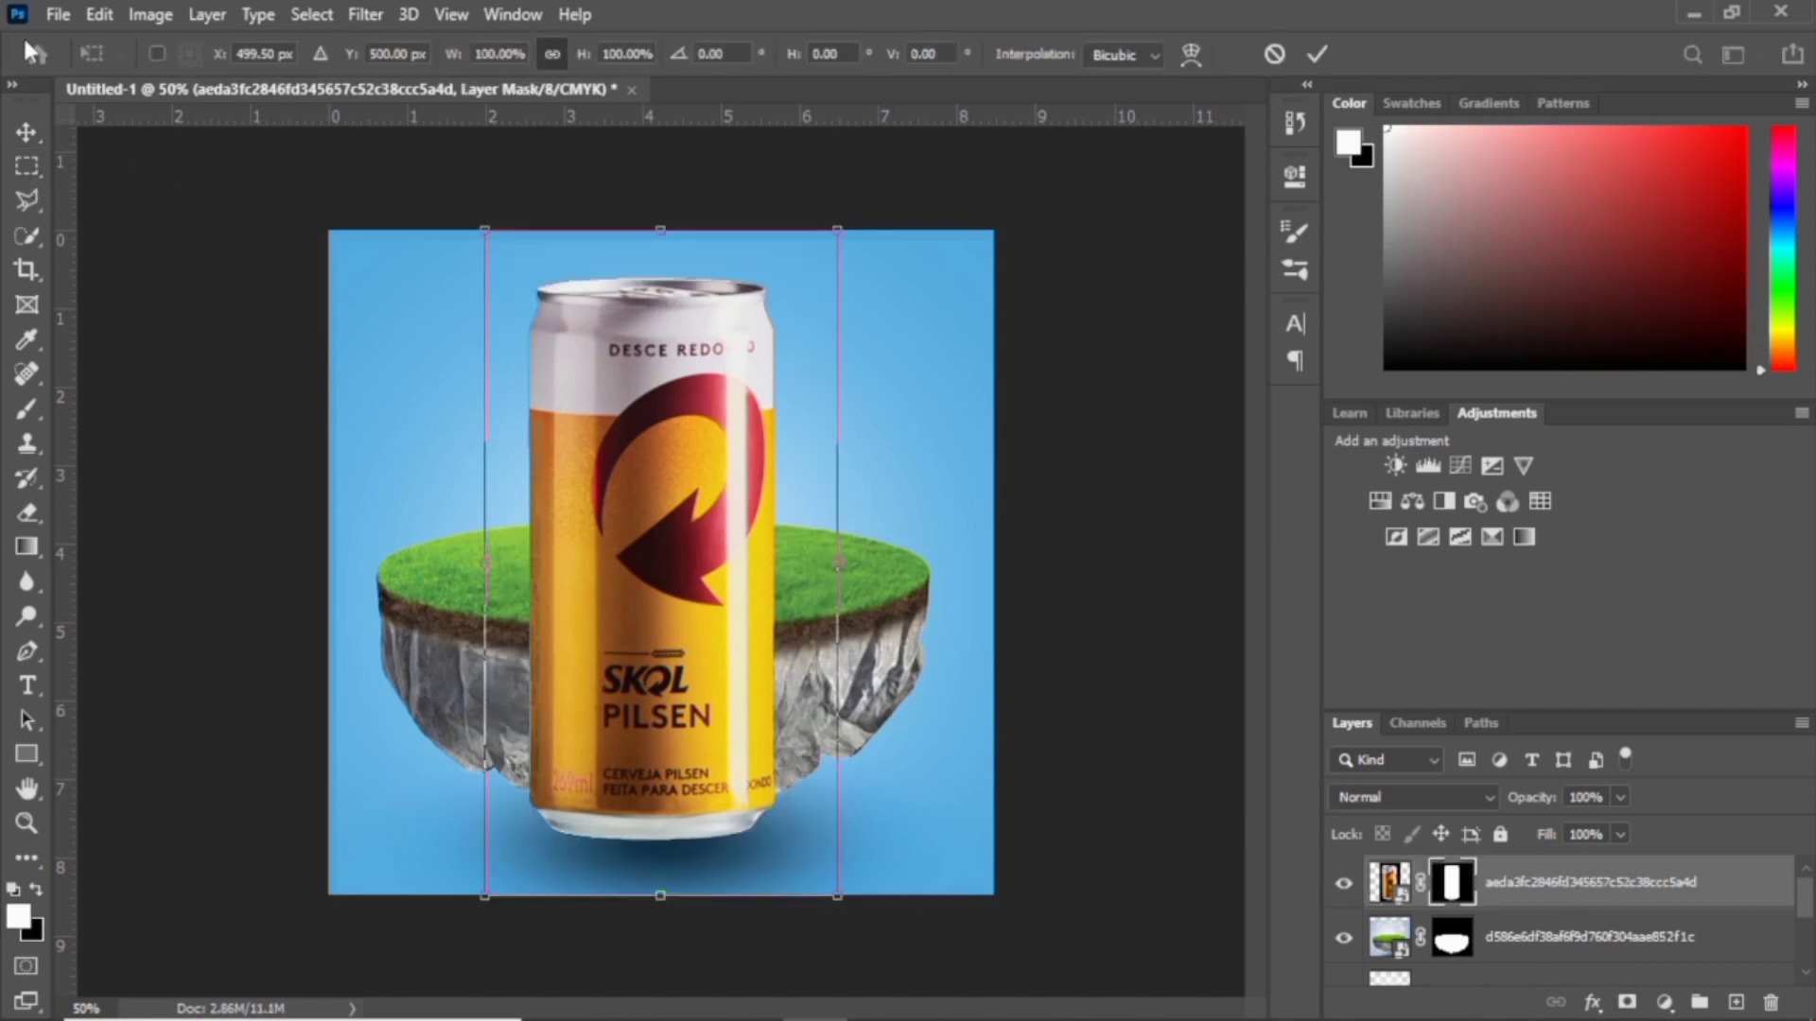
left_click_drag(475, 223, 641, 523)
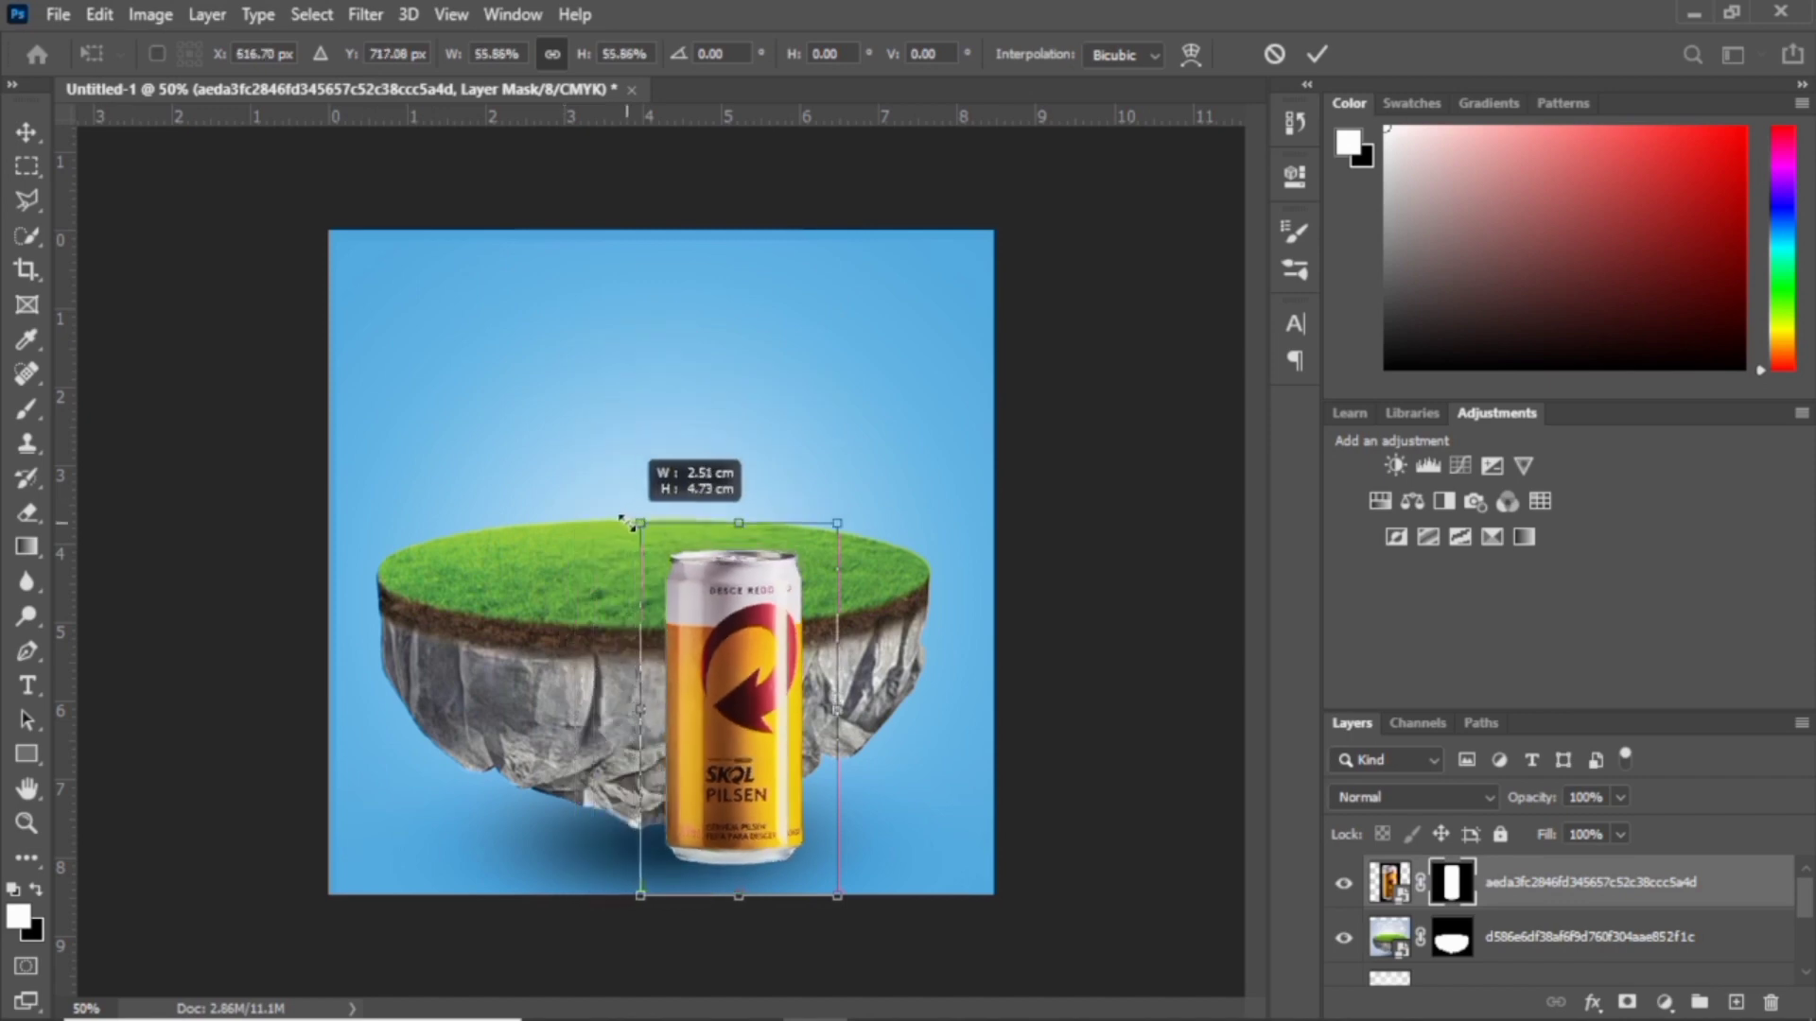
left_click_drag(743, 662, 661, 398)
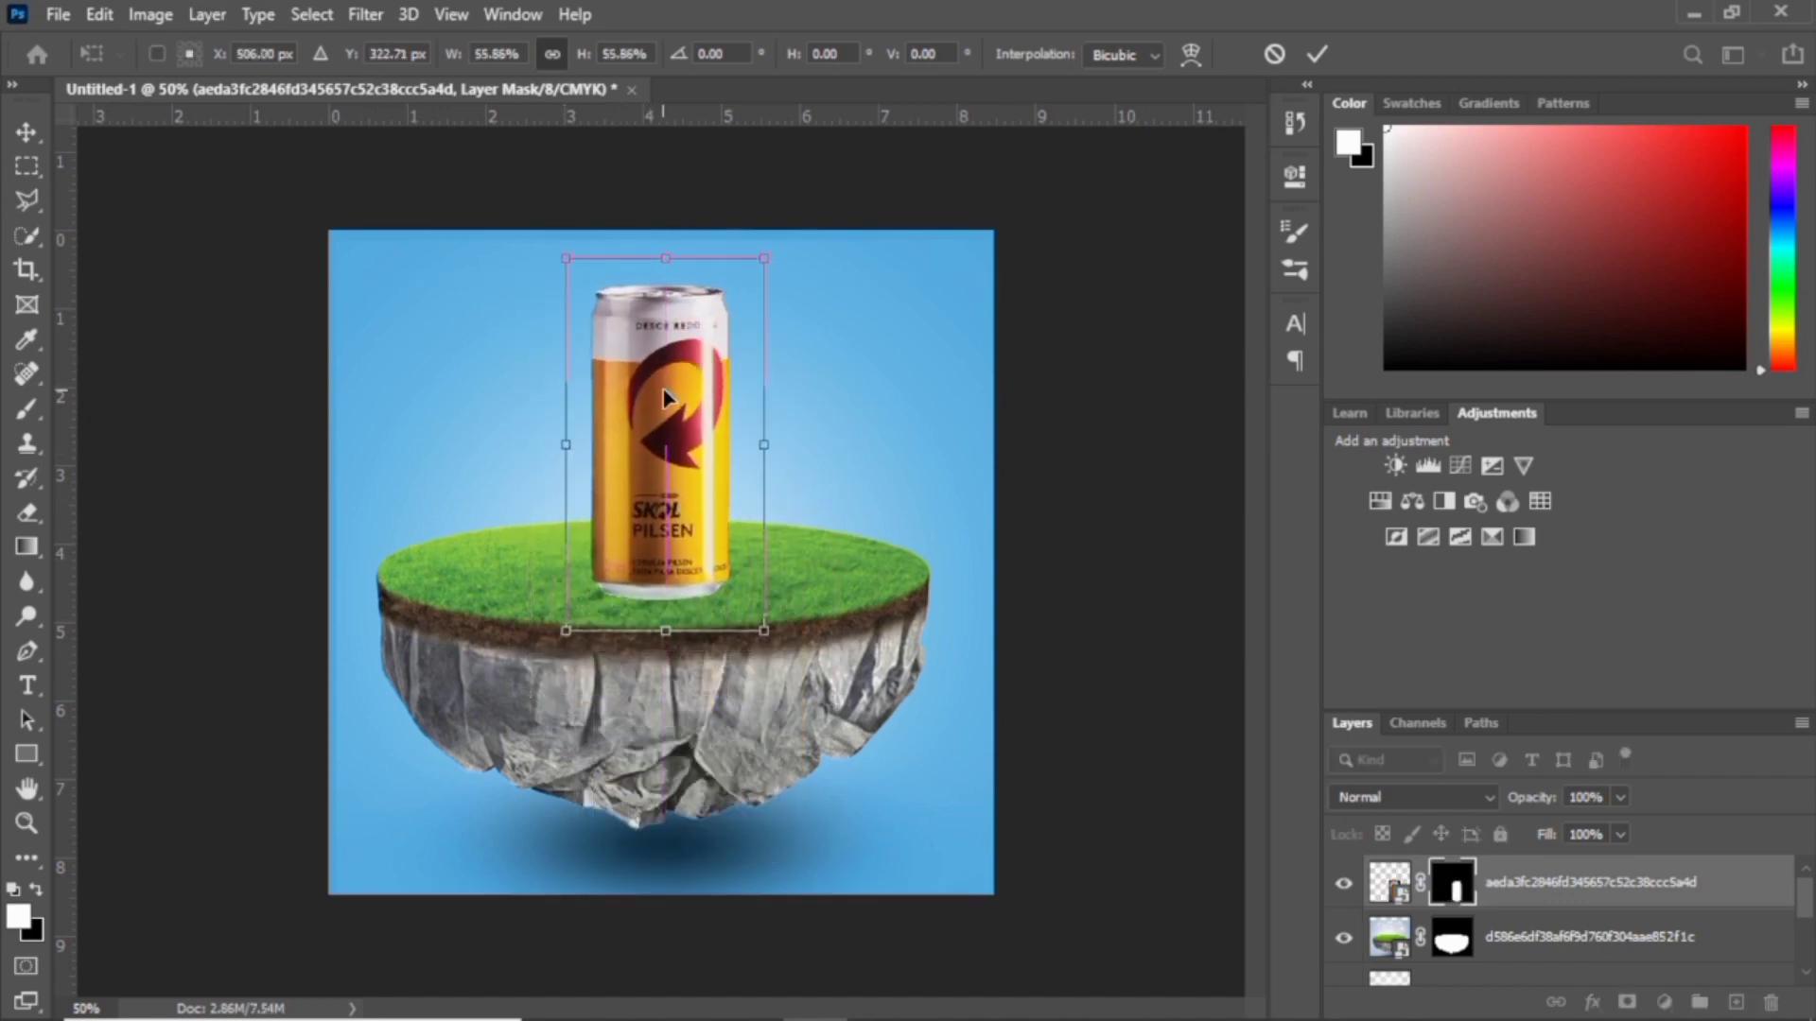
key("Return")
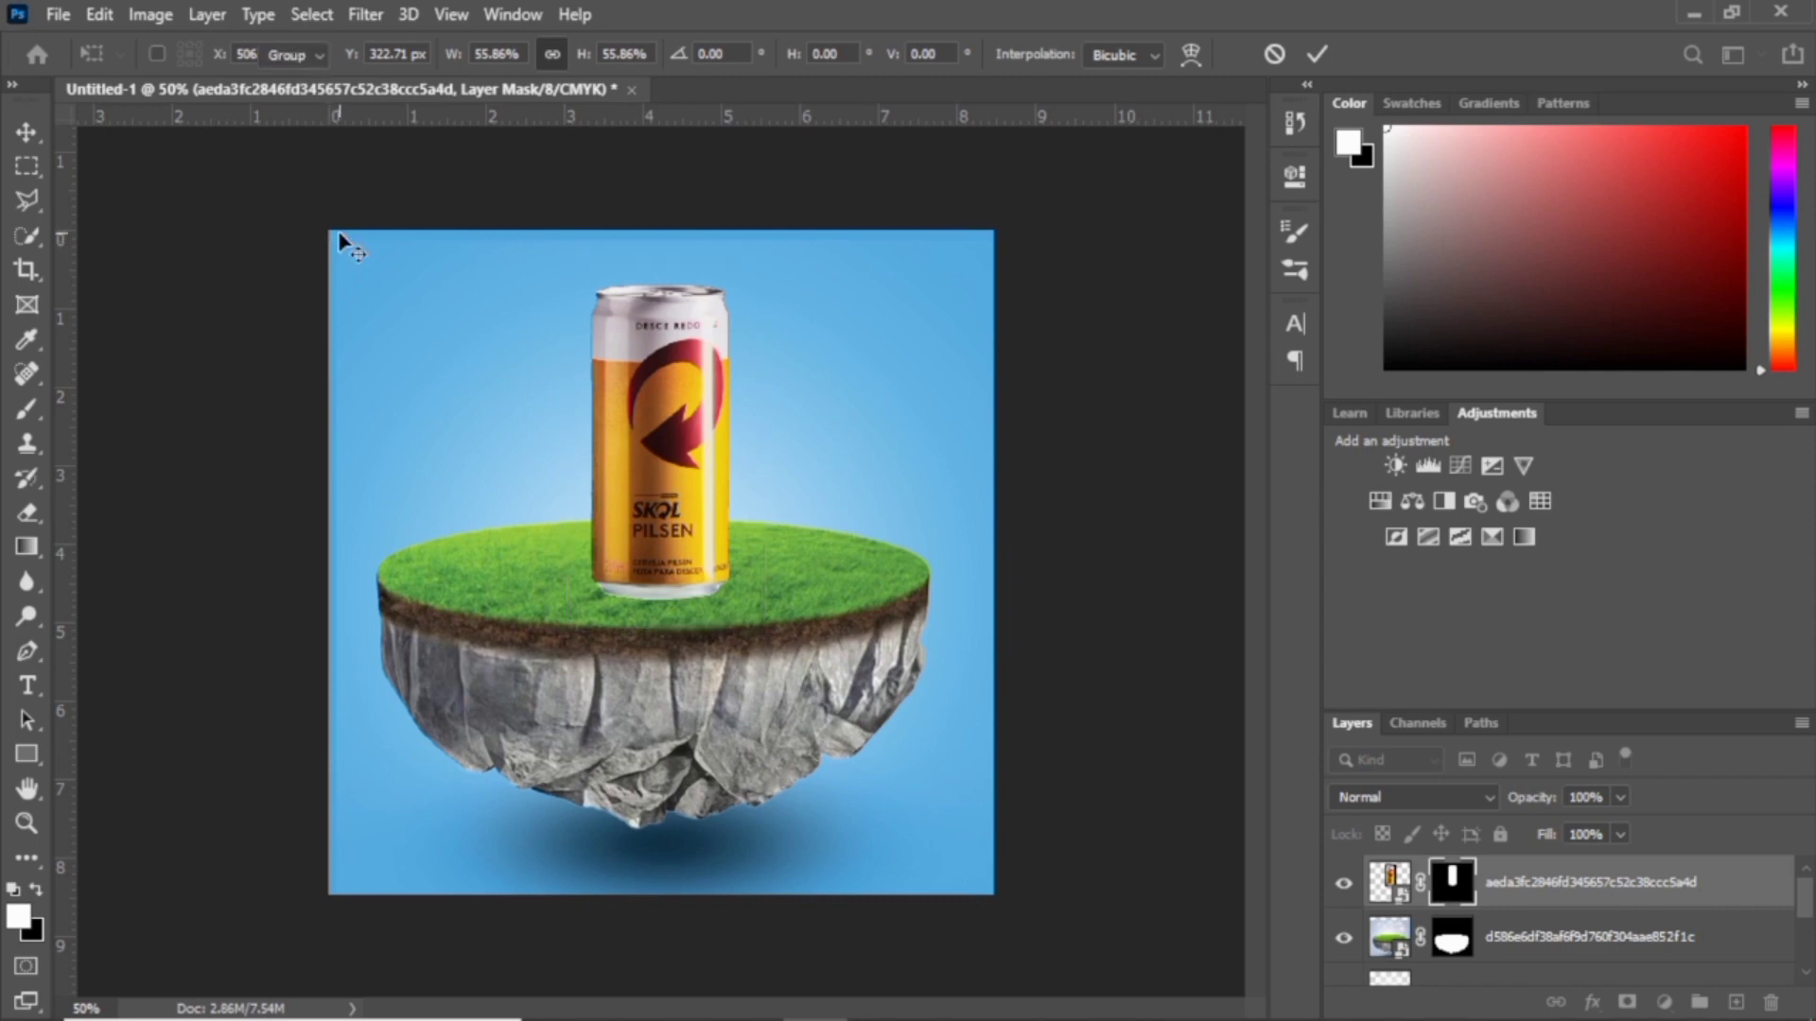
- Choose the Brush tool with a 114 px elliptical soft preset and make black the foreground colour
left_click(31, 416)
left_click(194, 56)
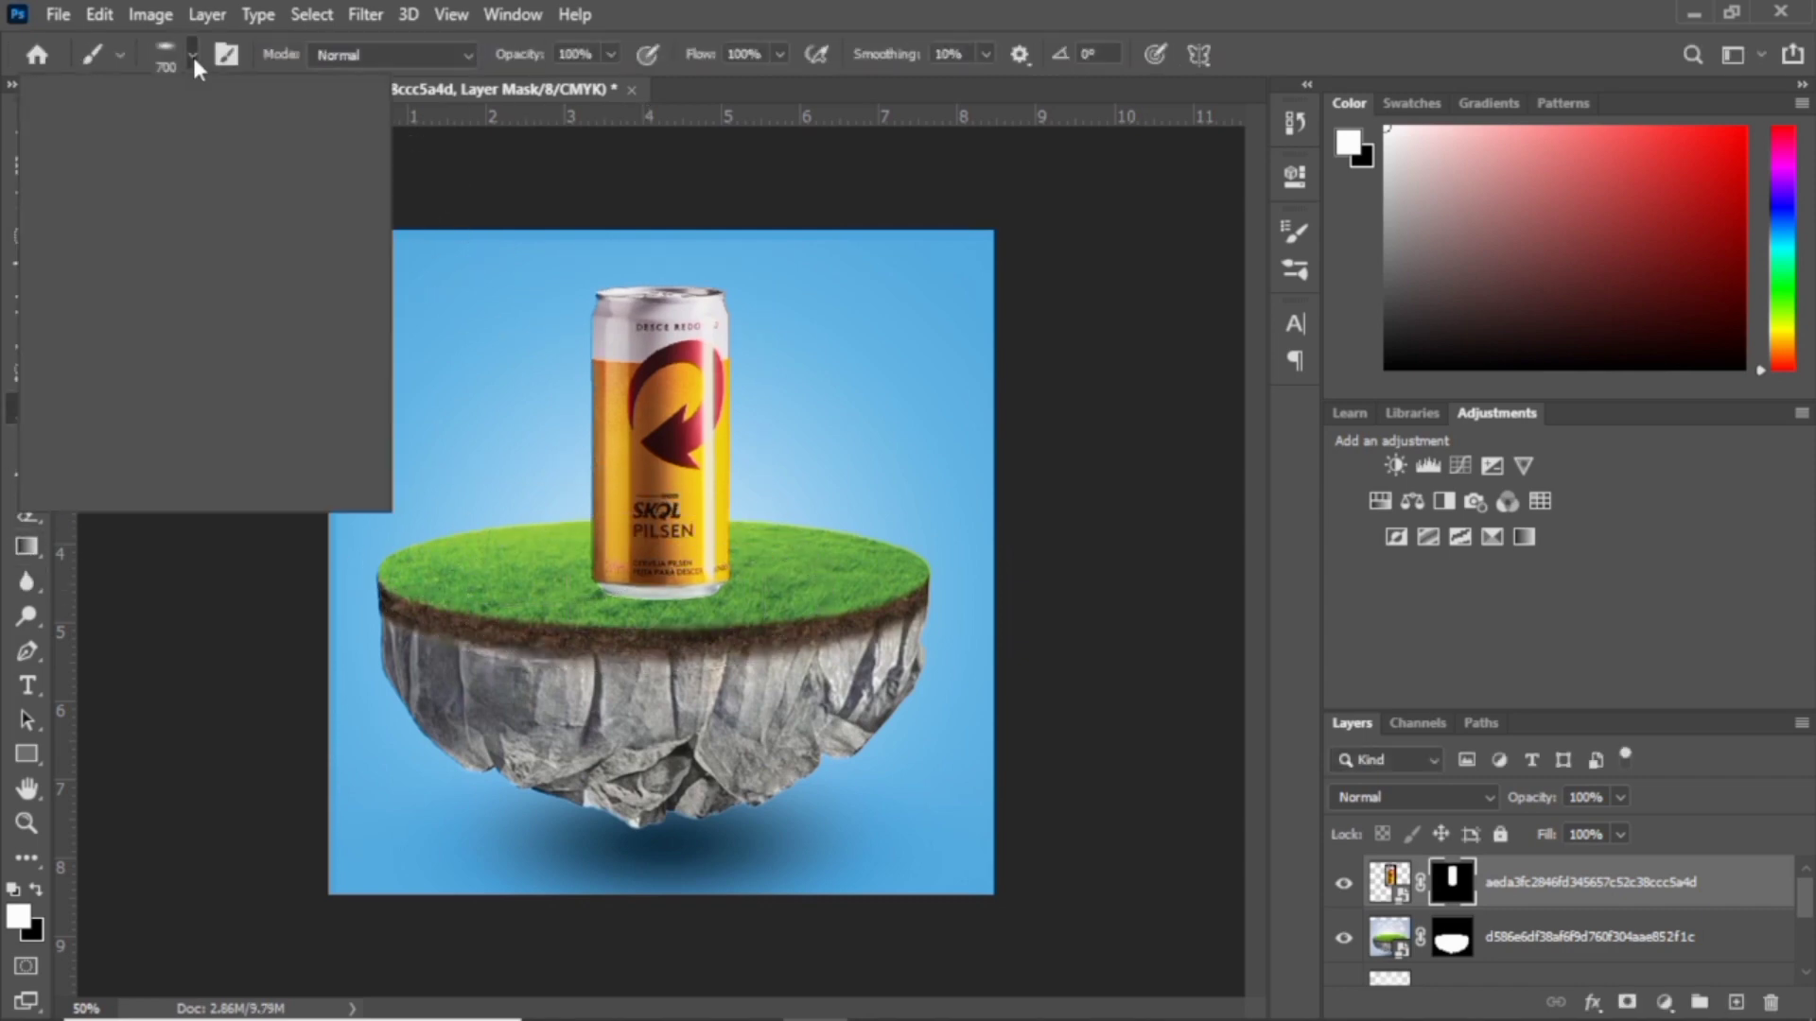
left_click(184, 256)
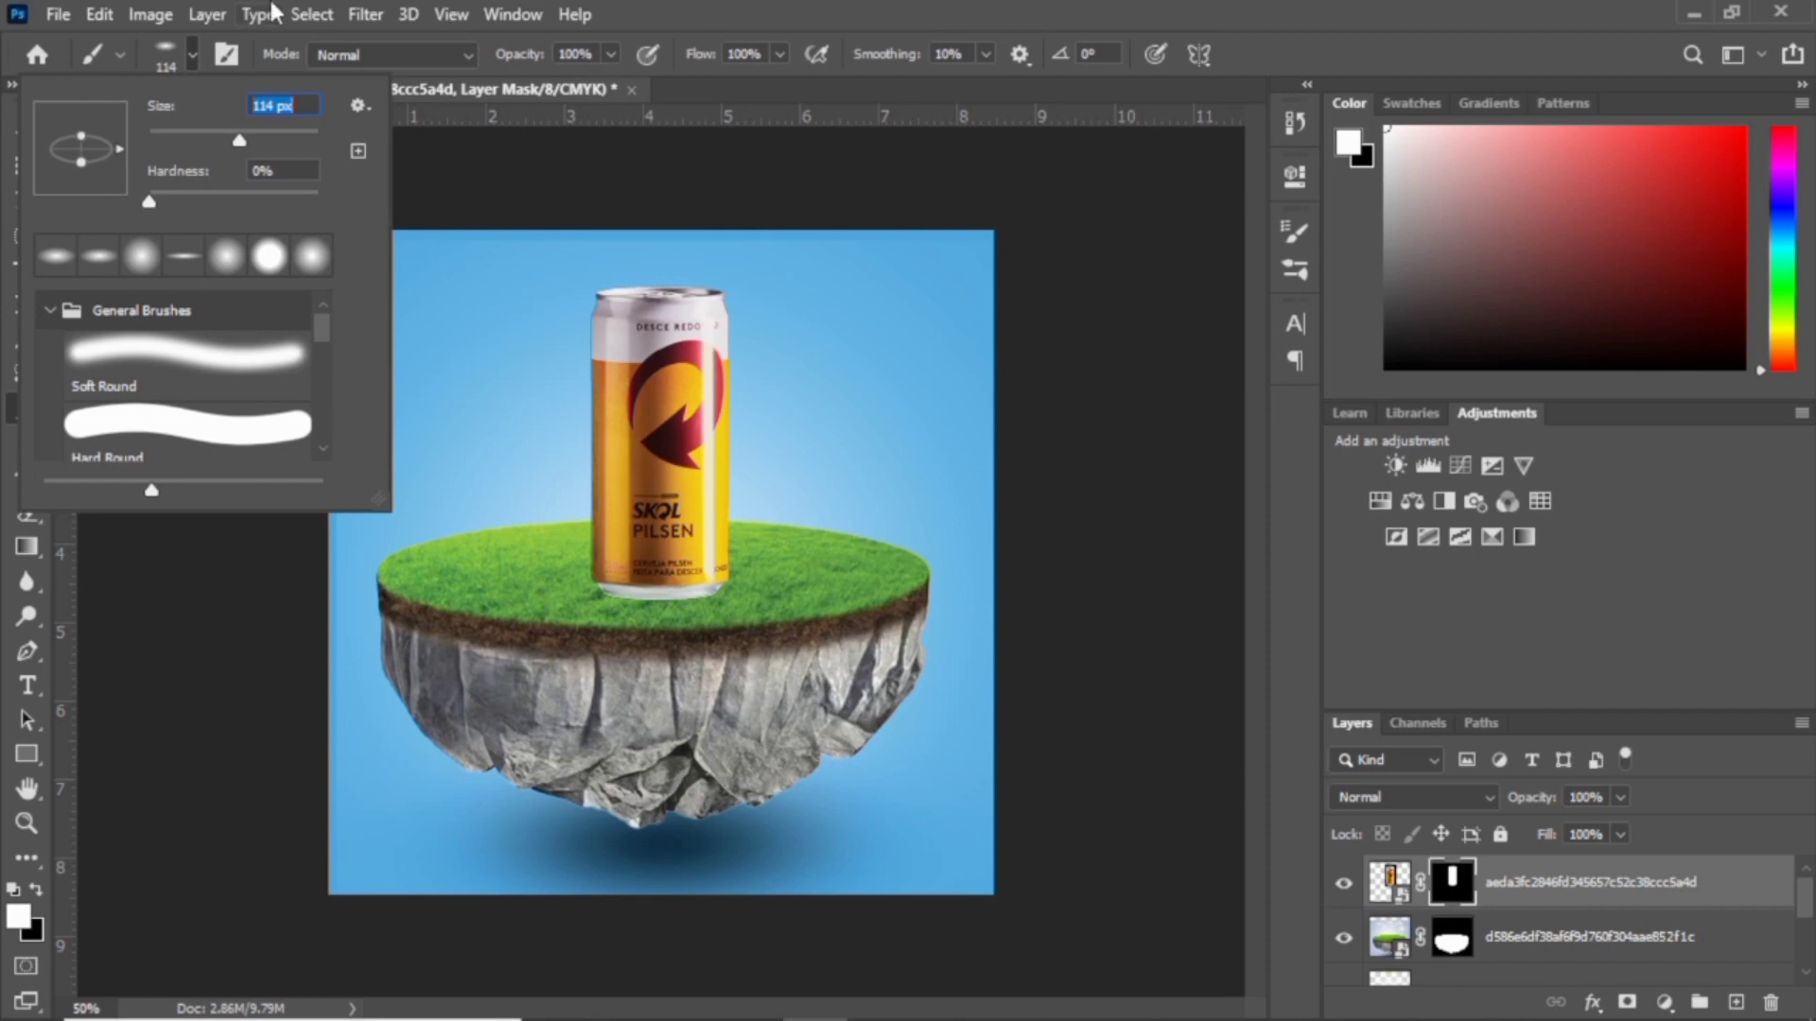
left_click(190, 49)
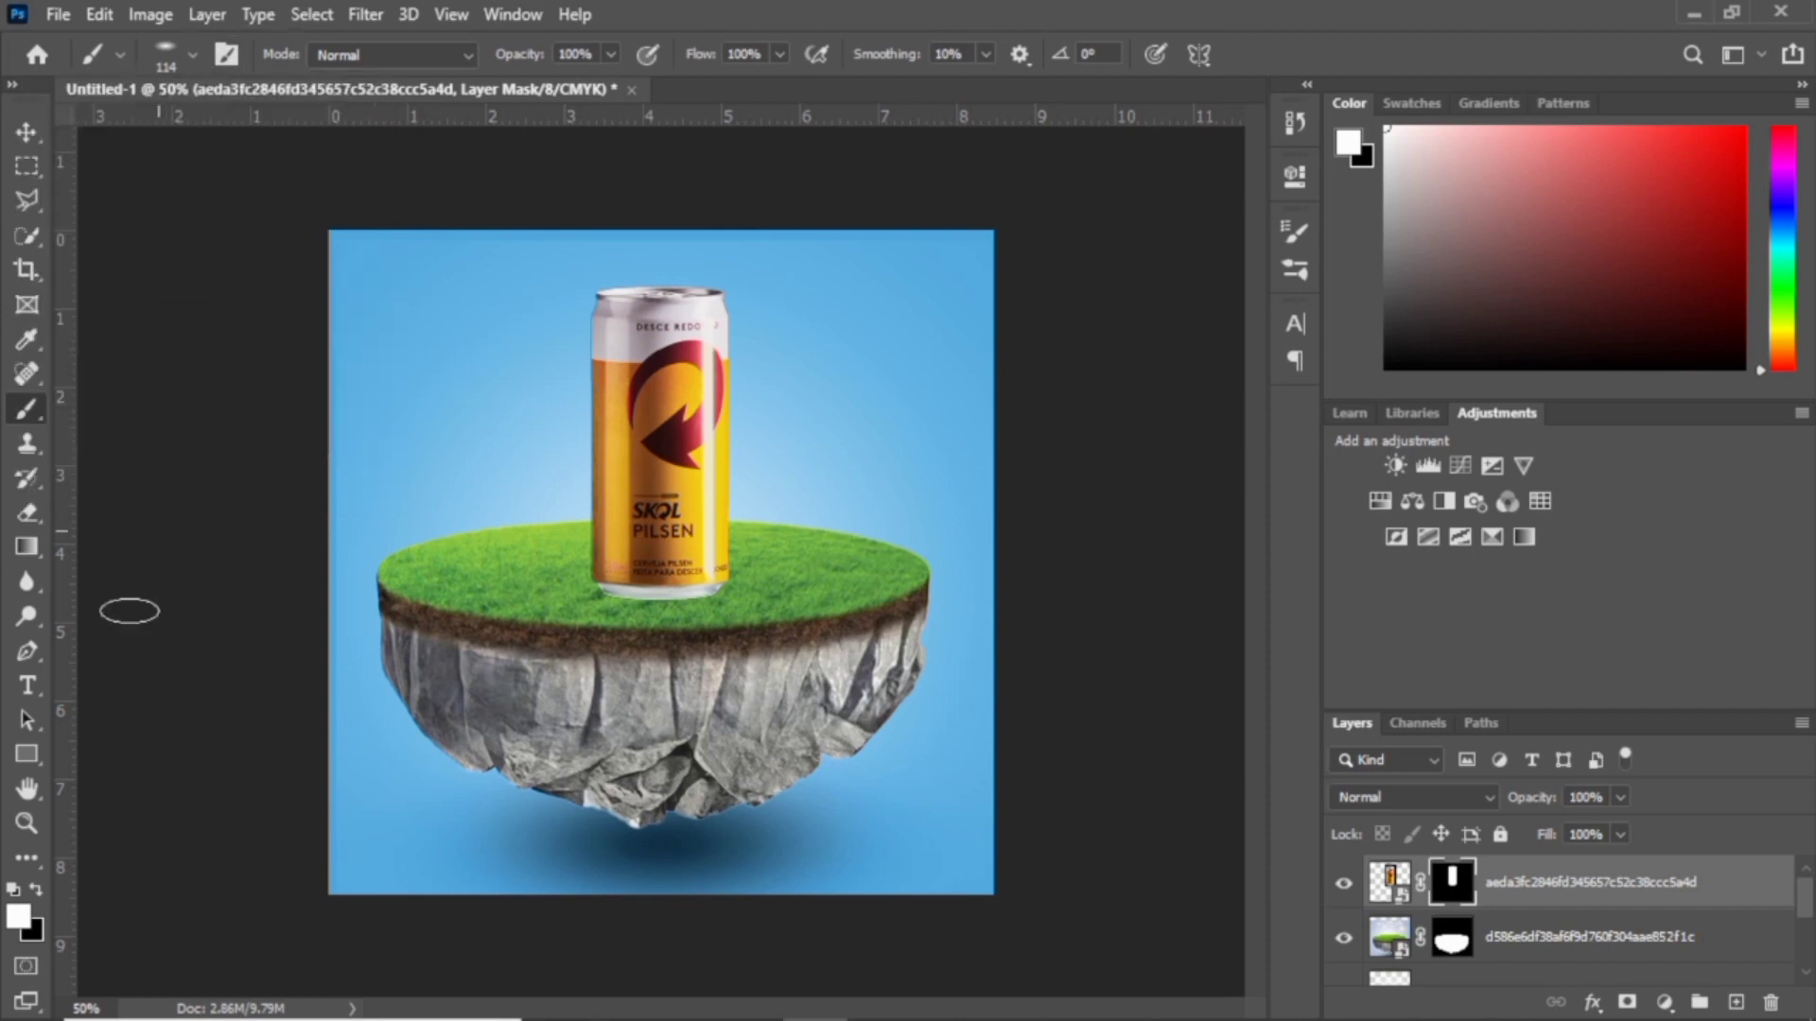
left_click(36, 890)
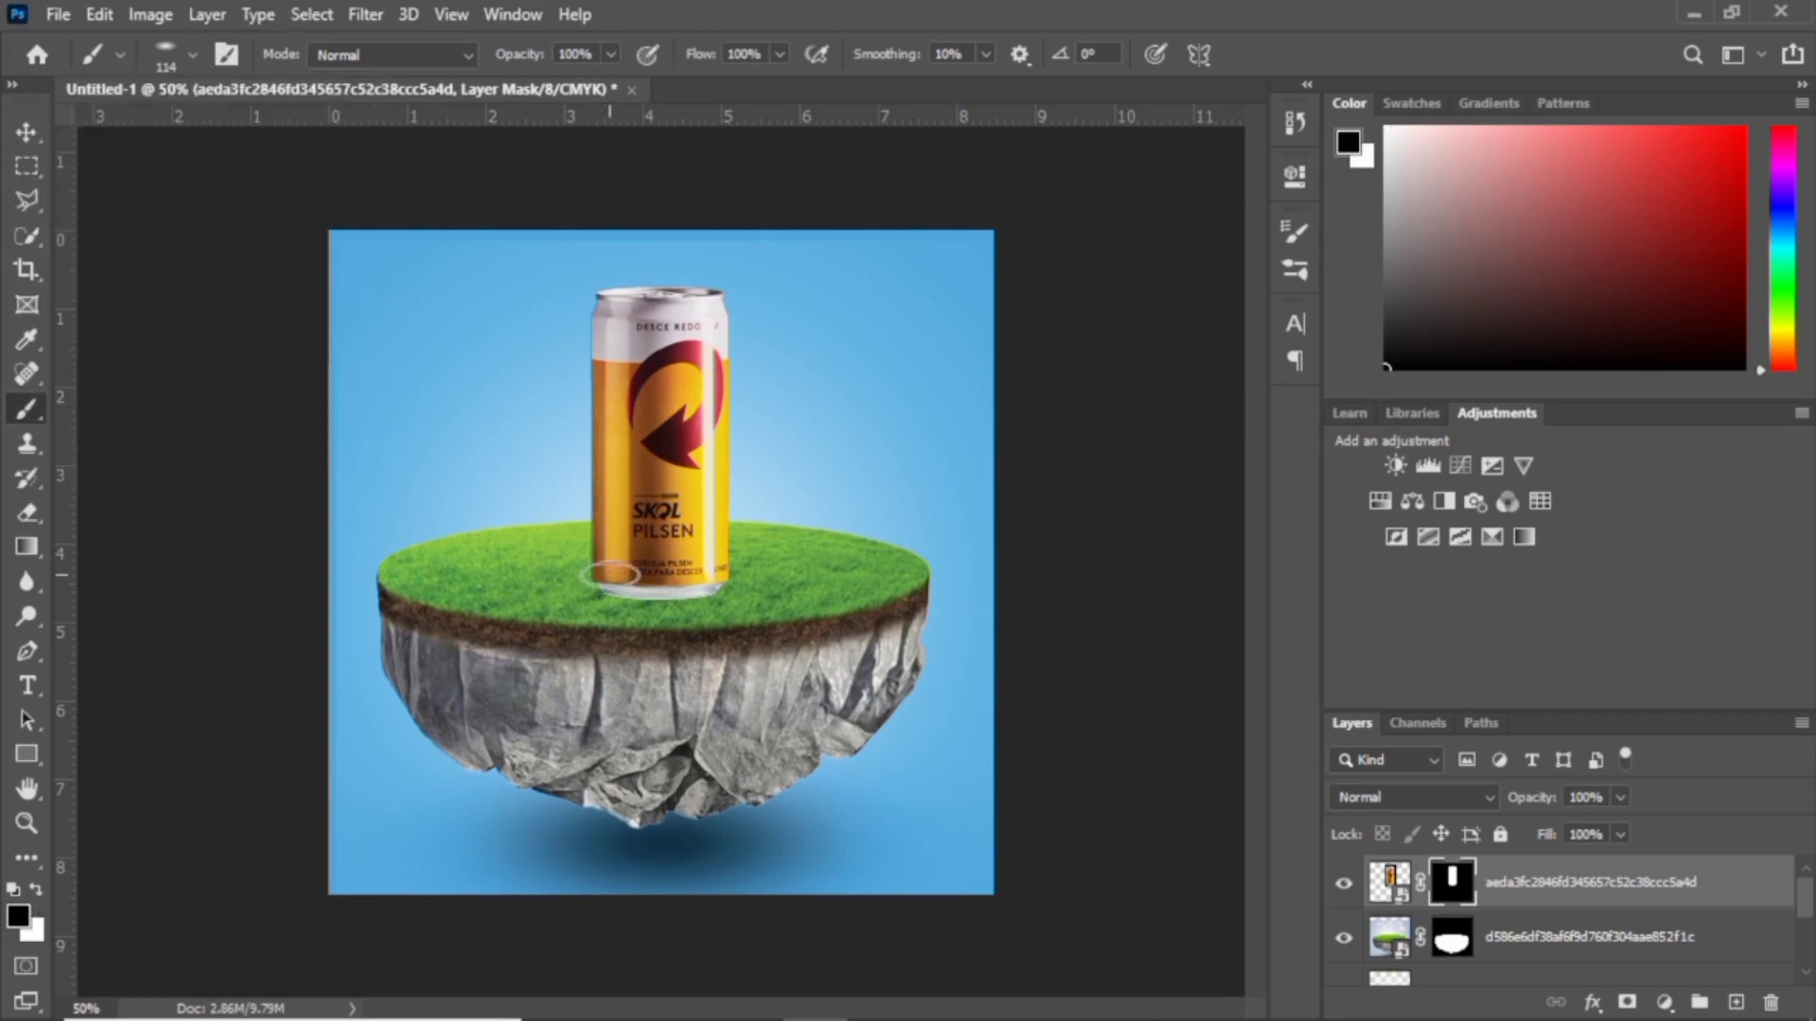
- Enlarge the brush to 200 px and choose the flattest soft elliptical preset
key("bracketright")
key("bracketright")
key("bracketright")
key("bracketright")
left_click(190, 53)
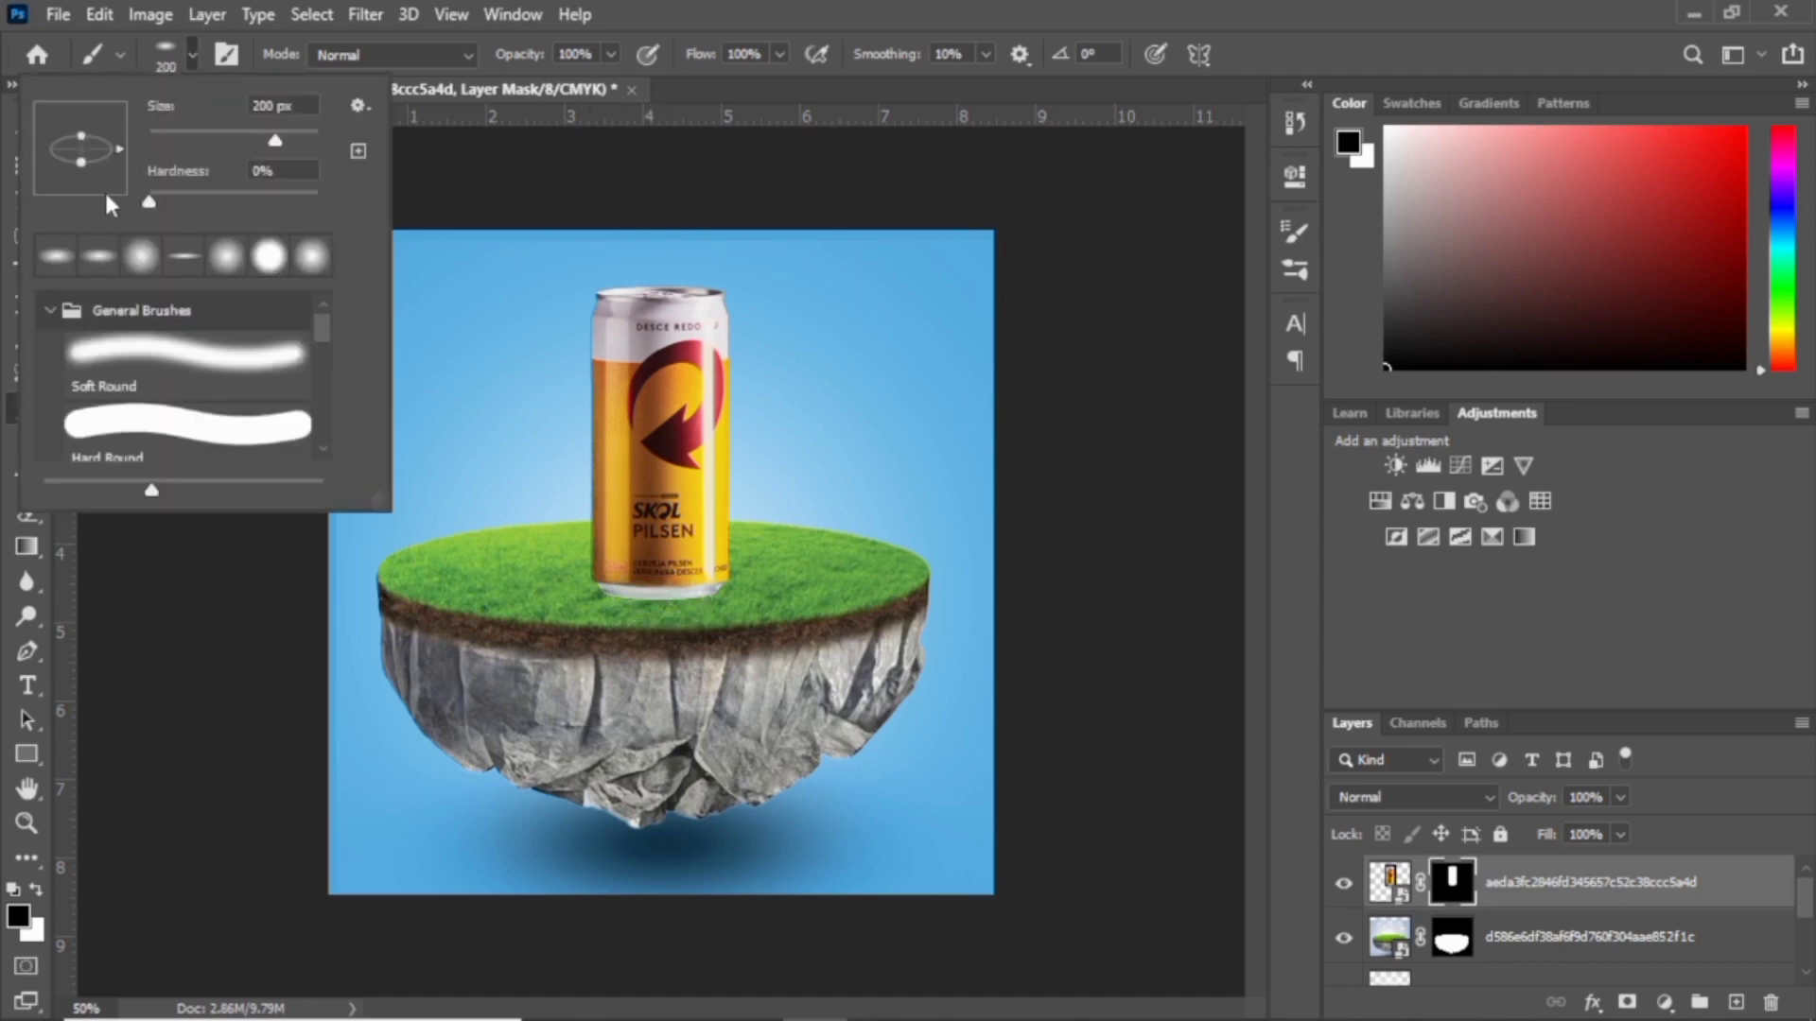
left_click(189, 257)
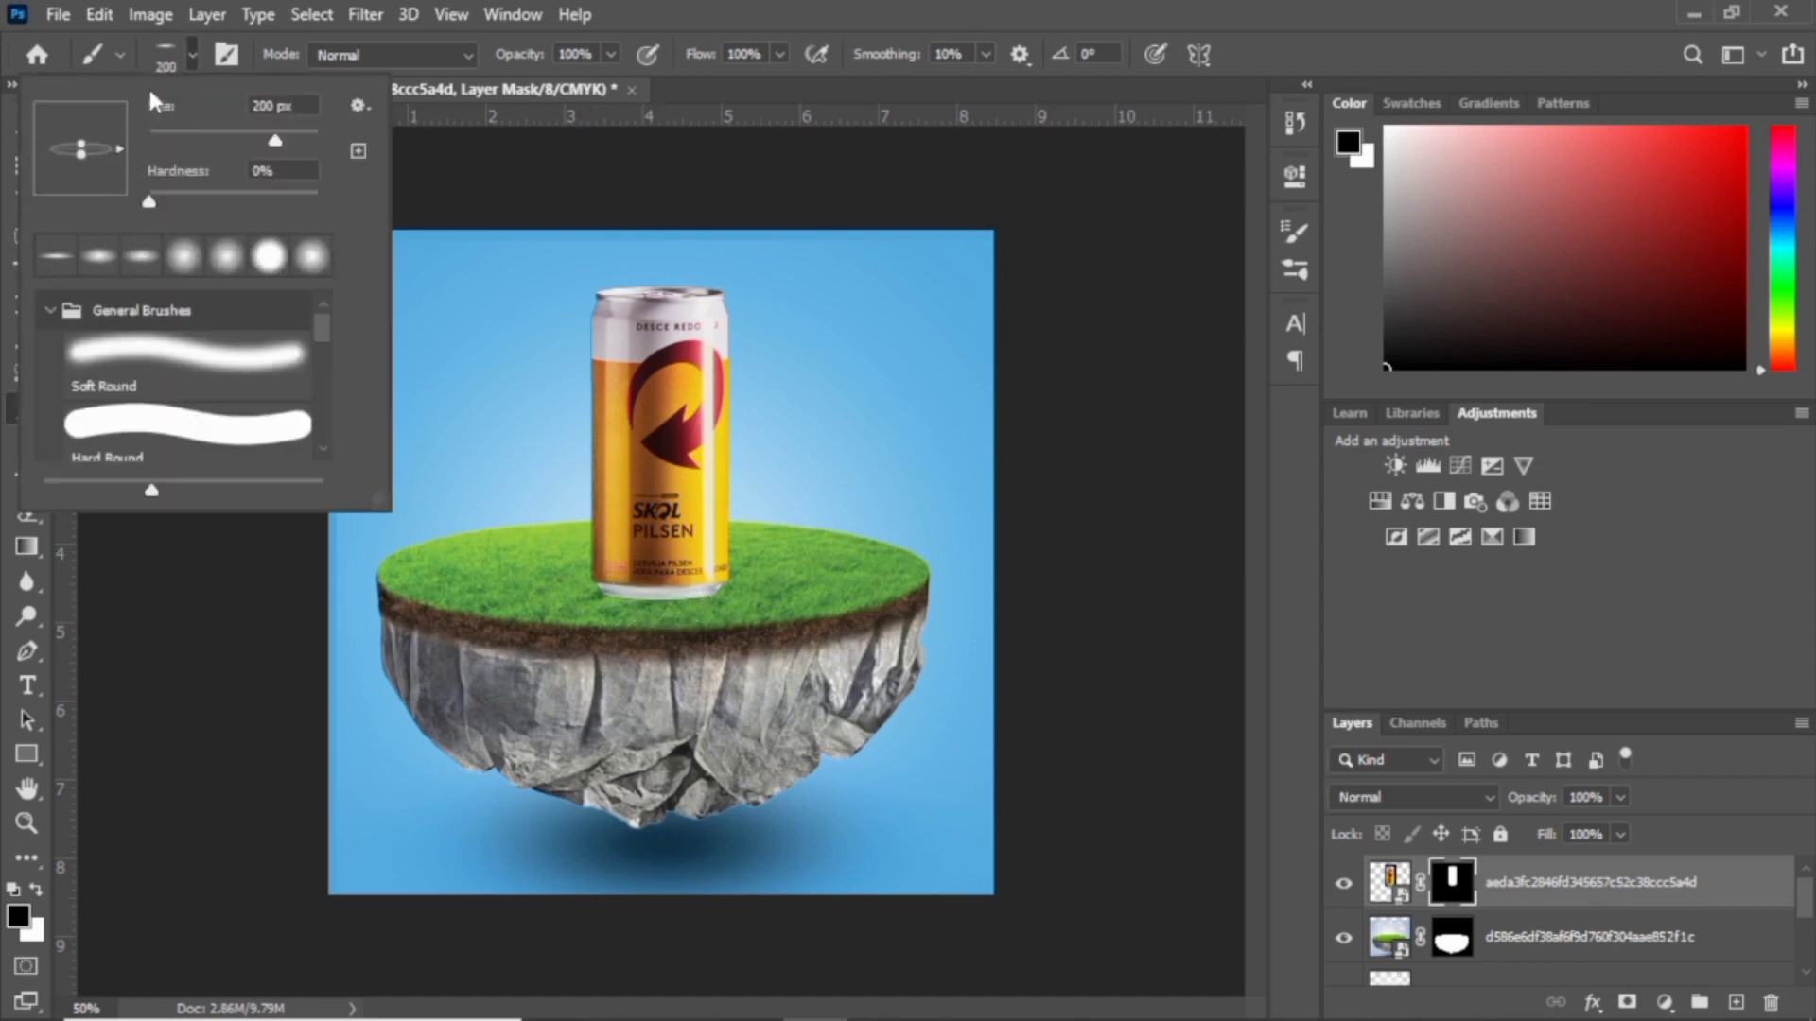
left_click(186, 62)
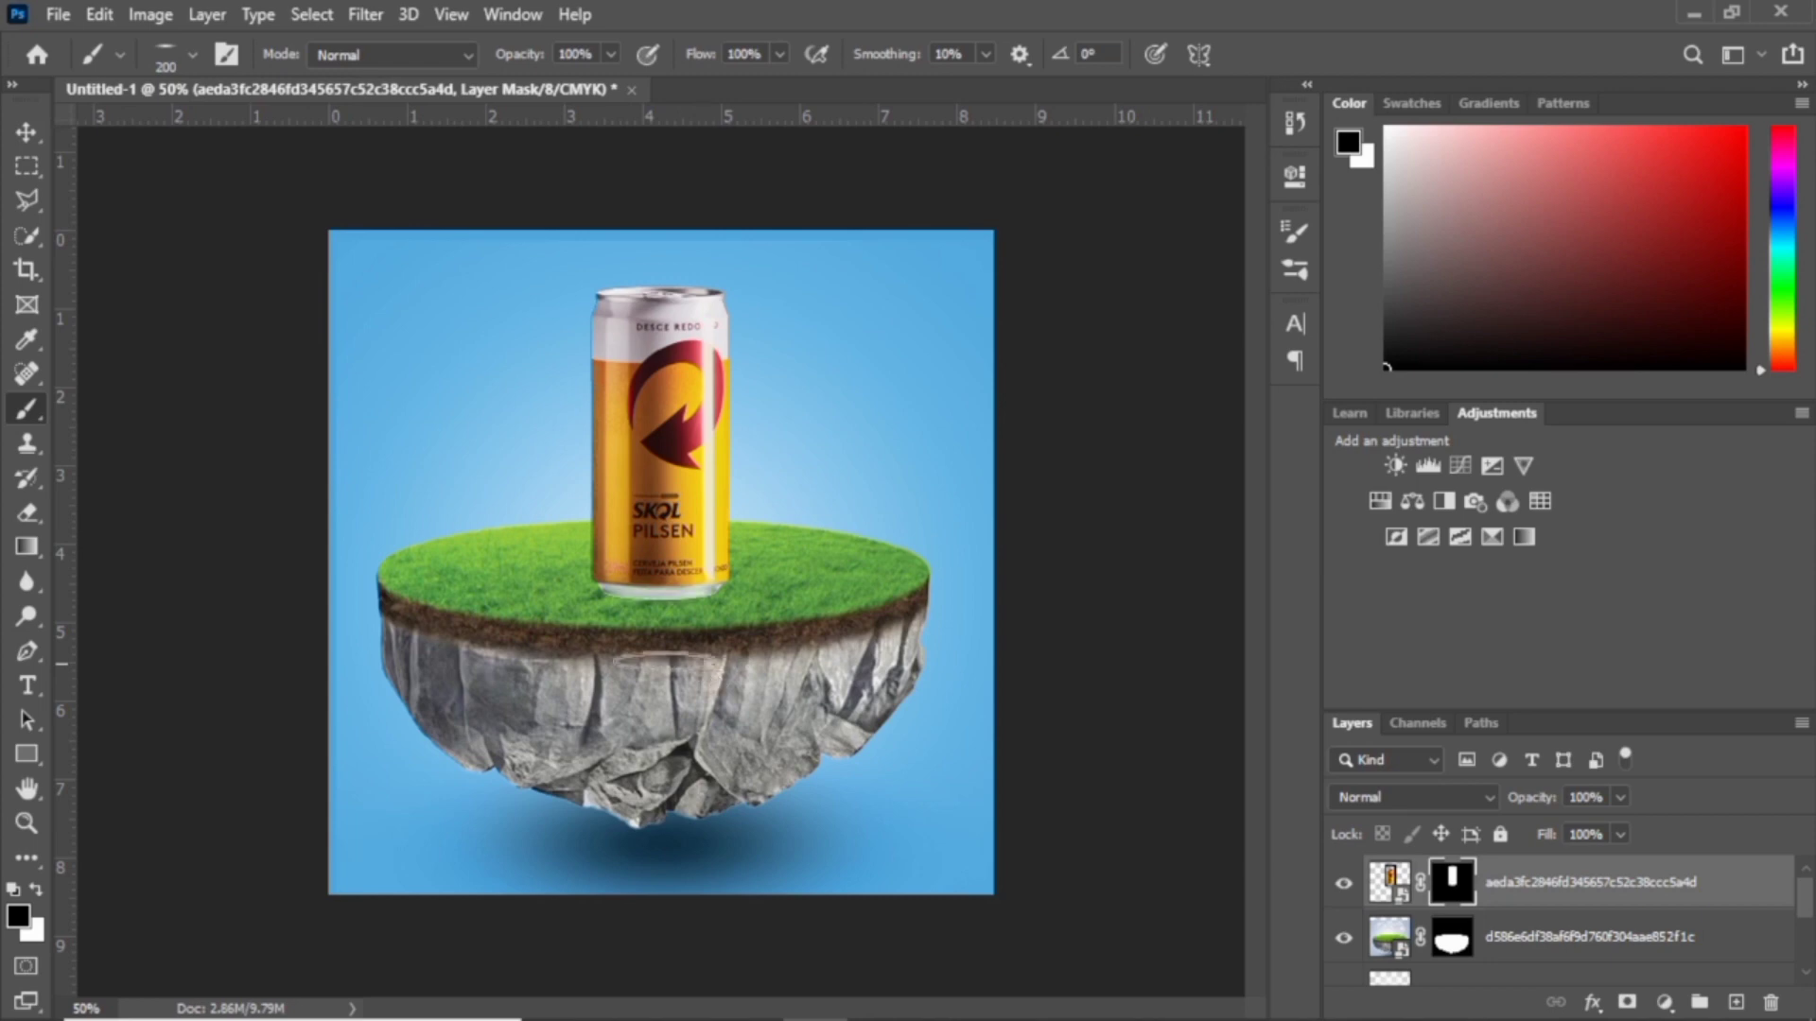
- Create a new layer above the island and paint a flat black shadow under the can with a 300 px brush
left_click(1546, 941)
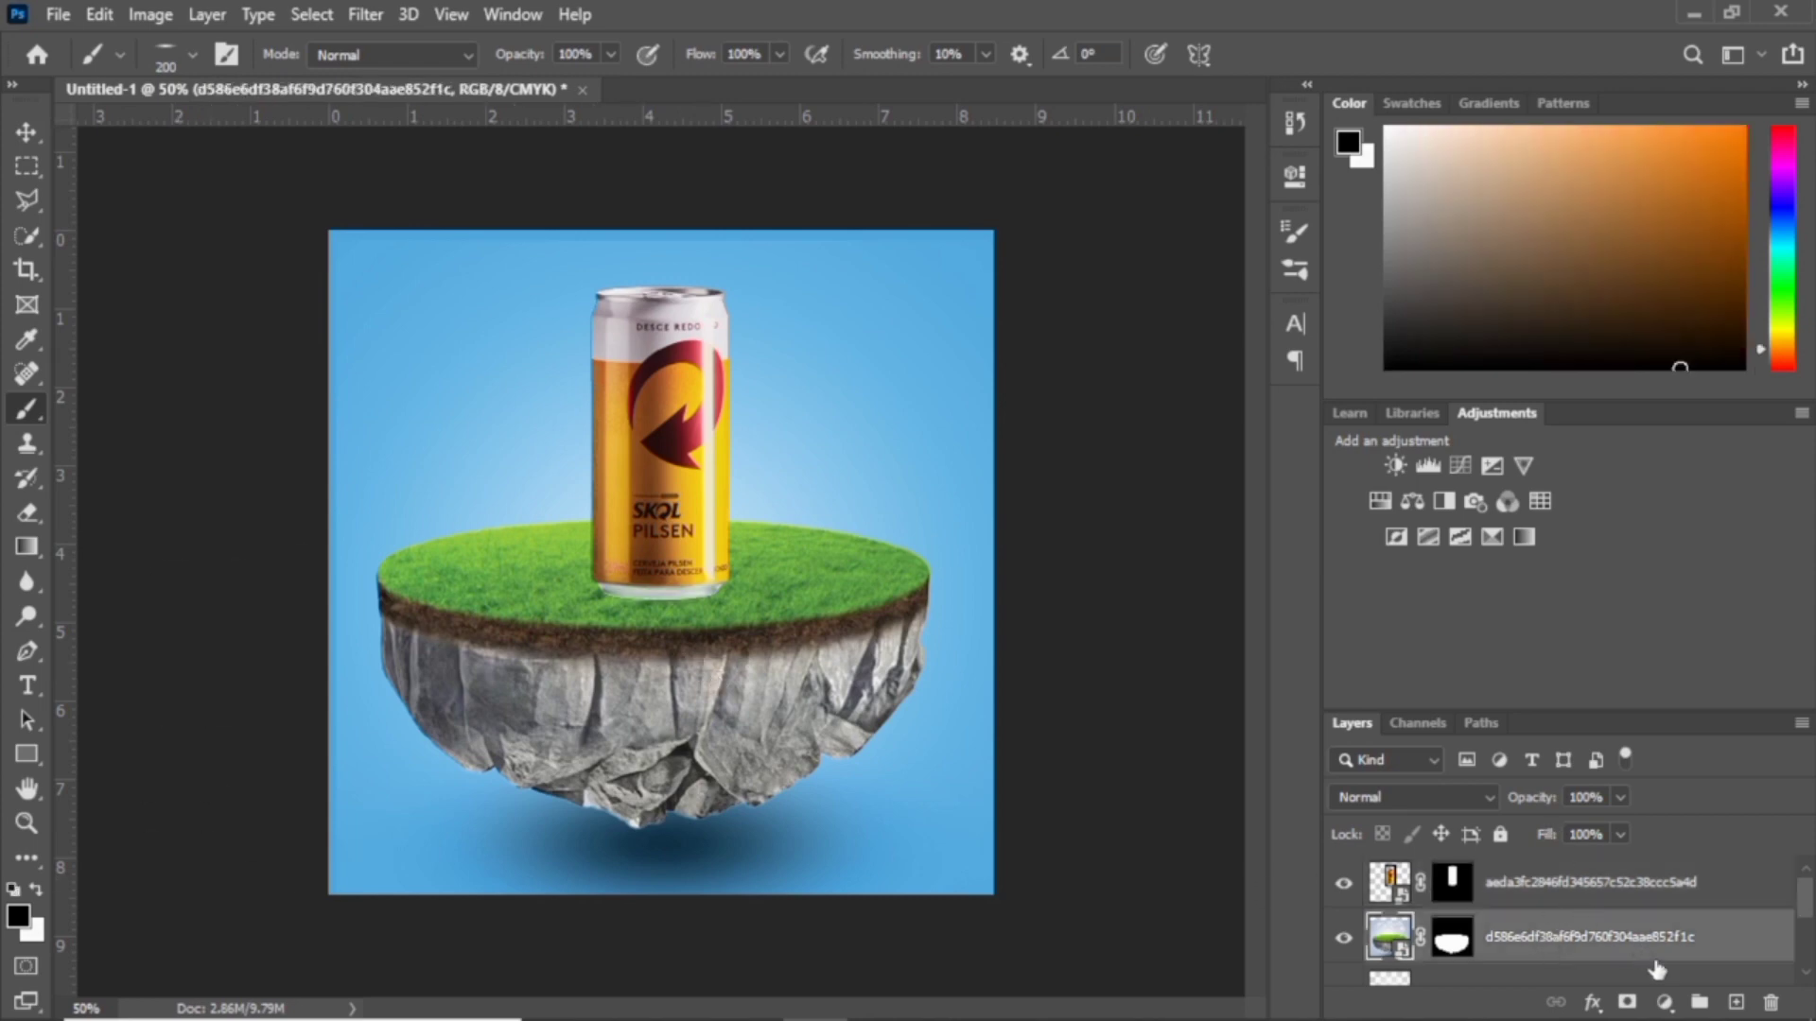
left_click(1736, 1006)
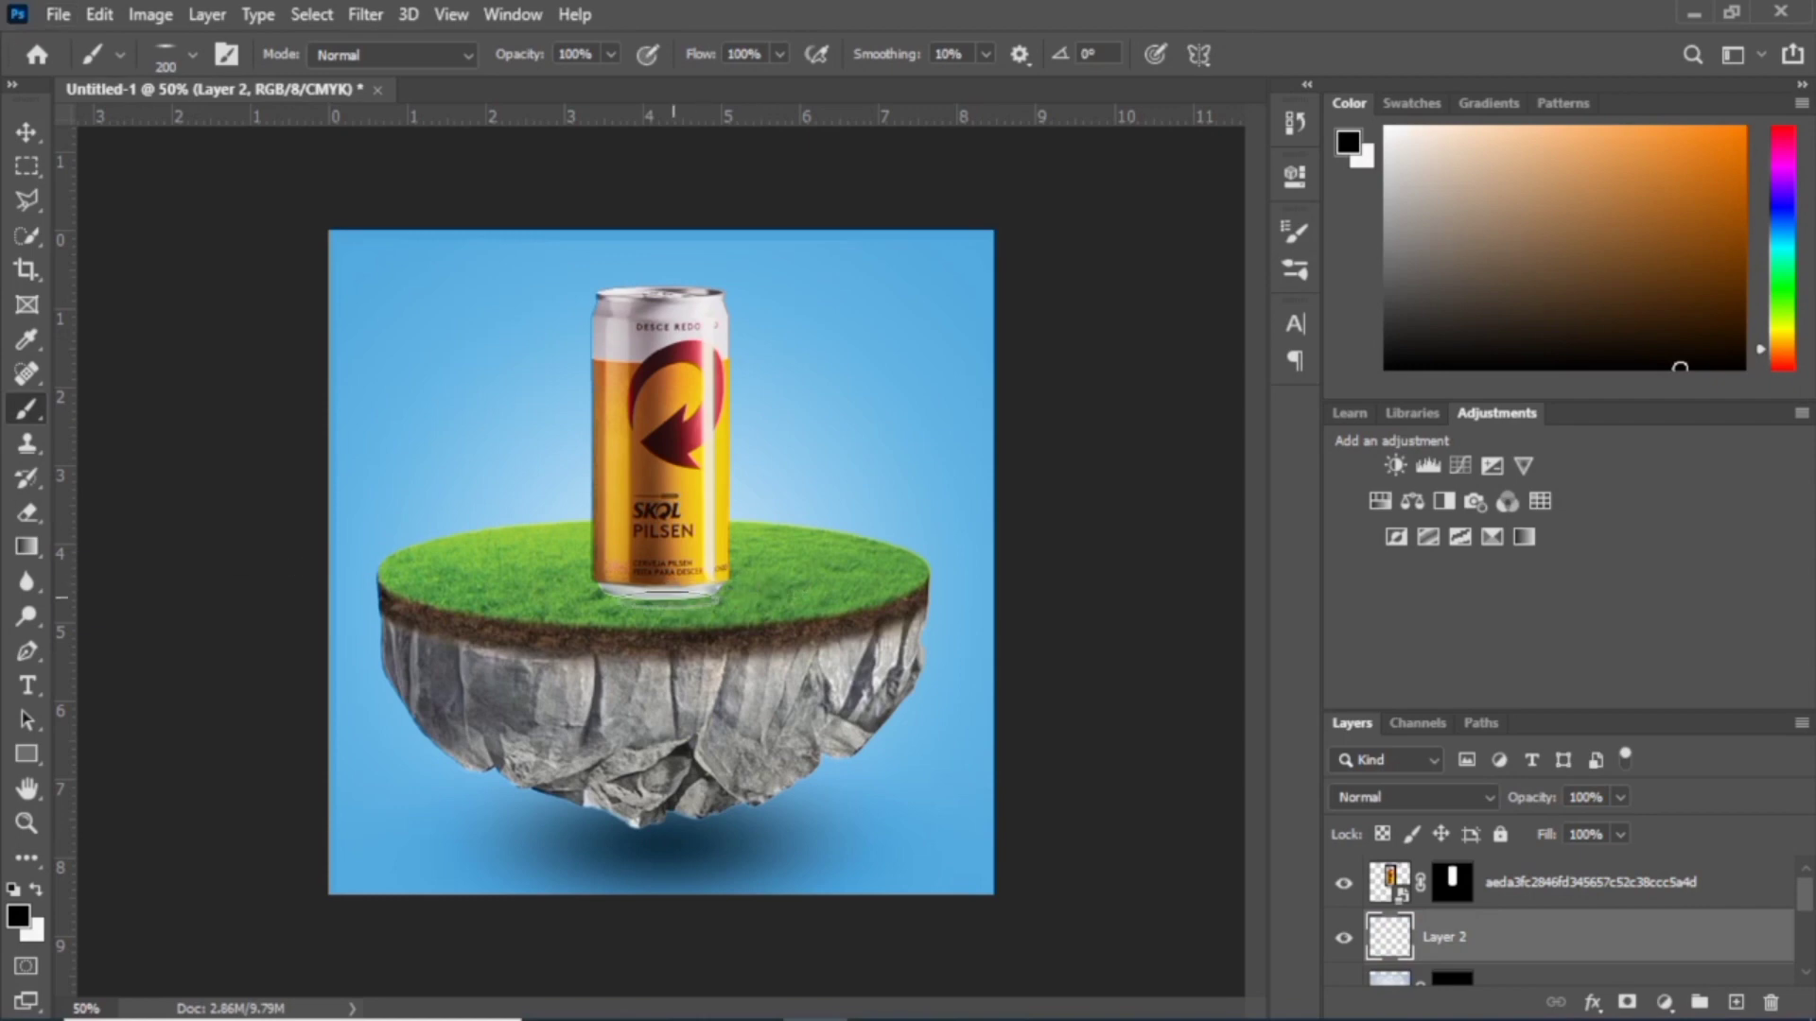
key("bracketright")
key("bracketright")
left_click(663, 595)
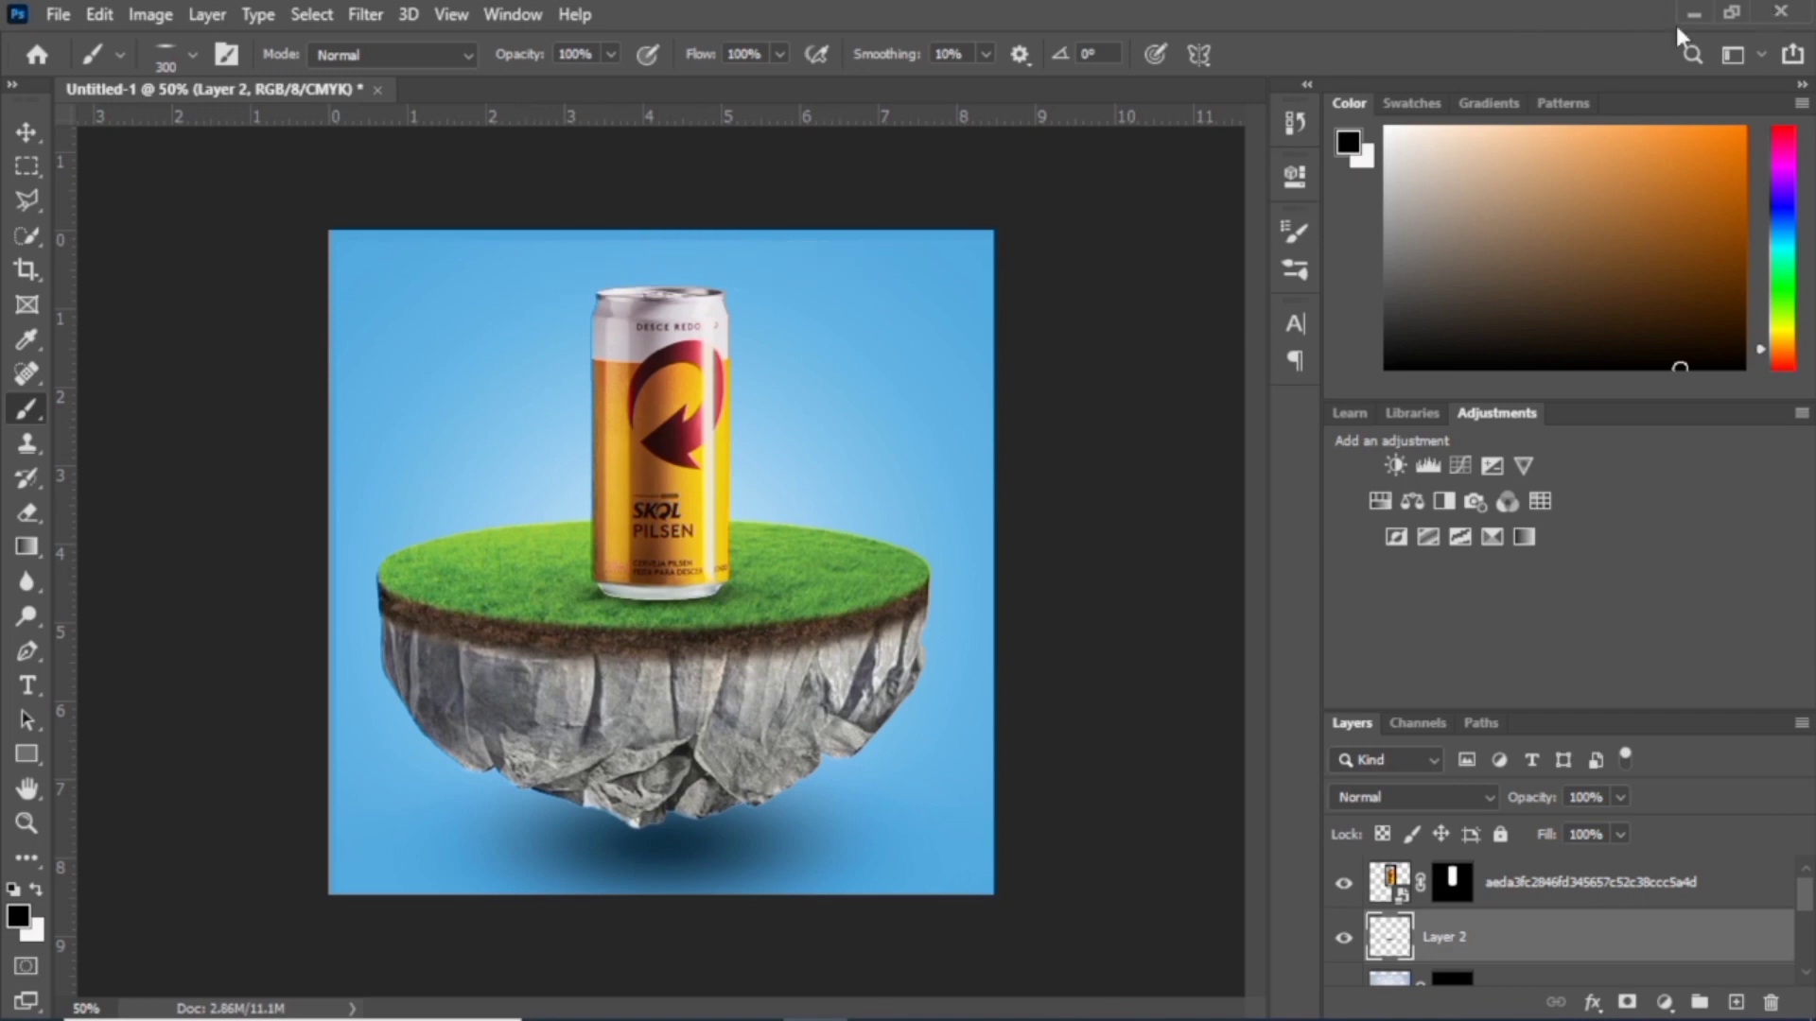
left_click(1587, 885)
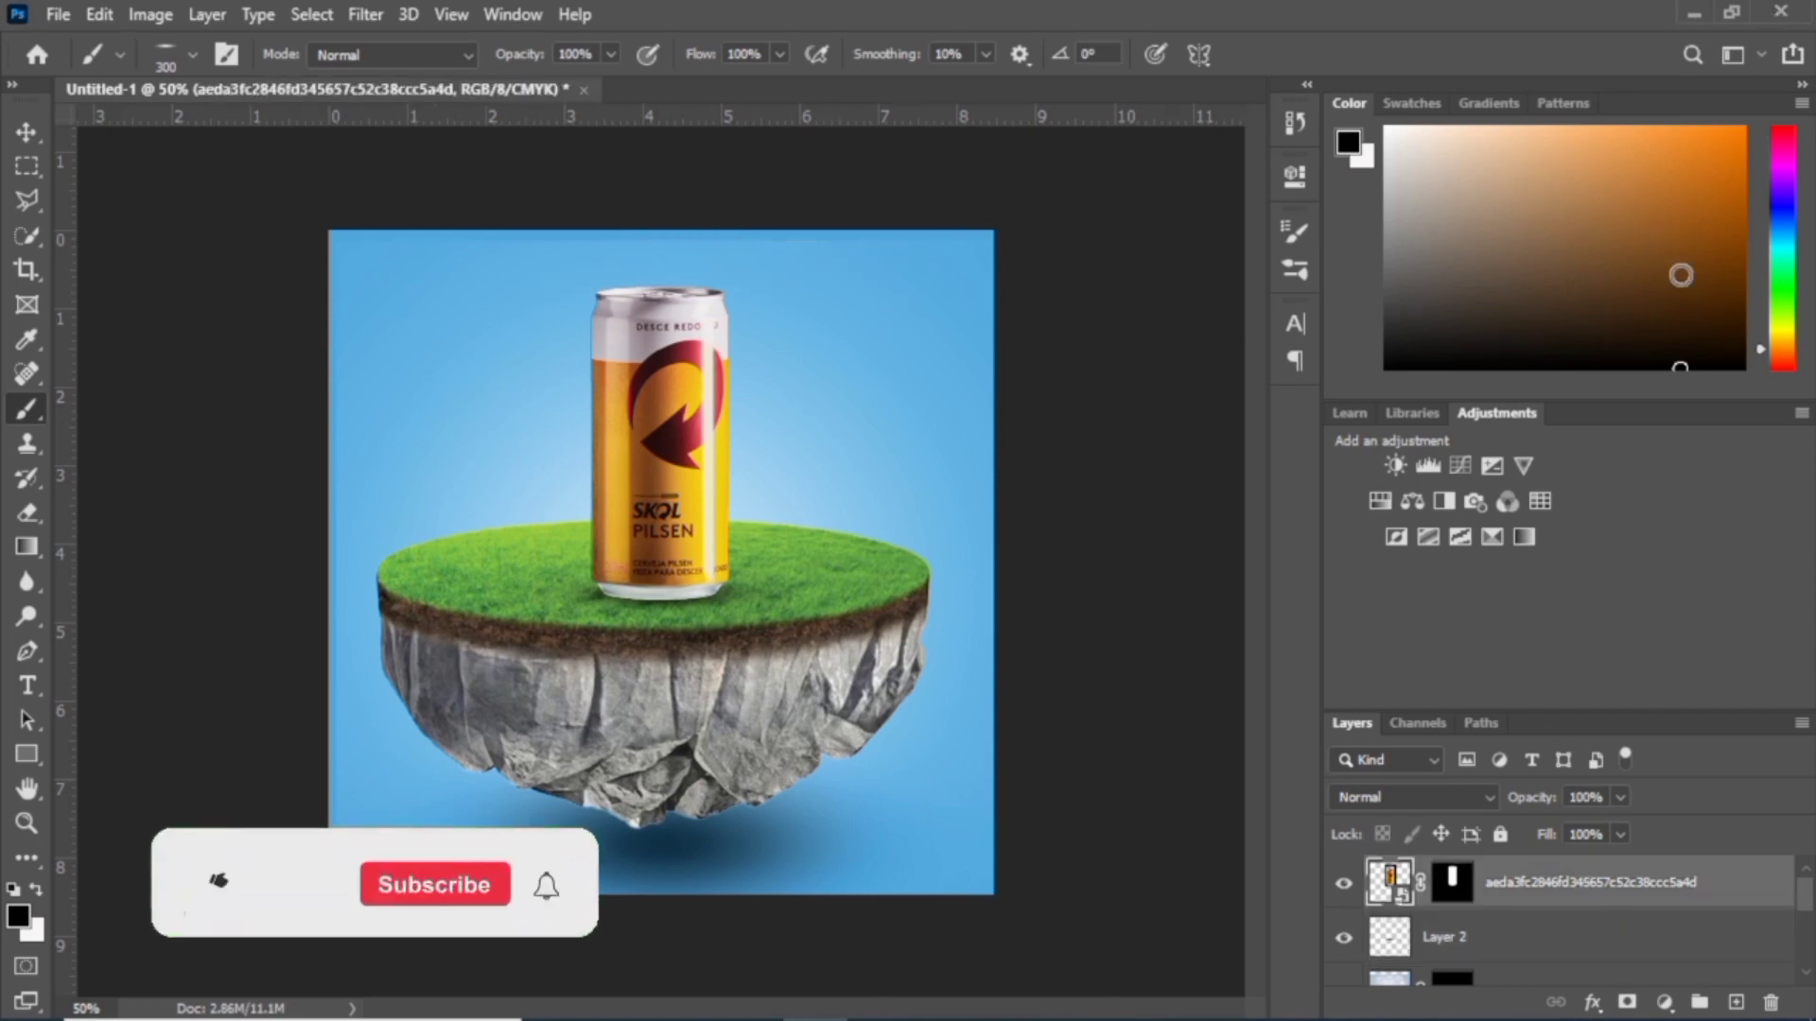
left_click(1695, 19)
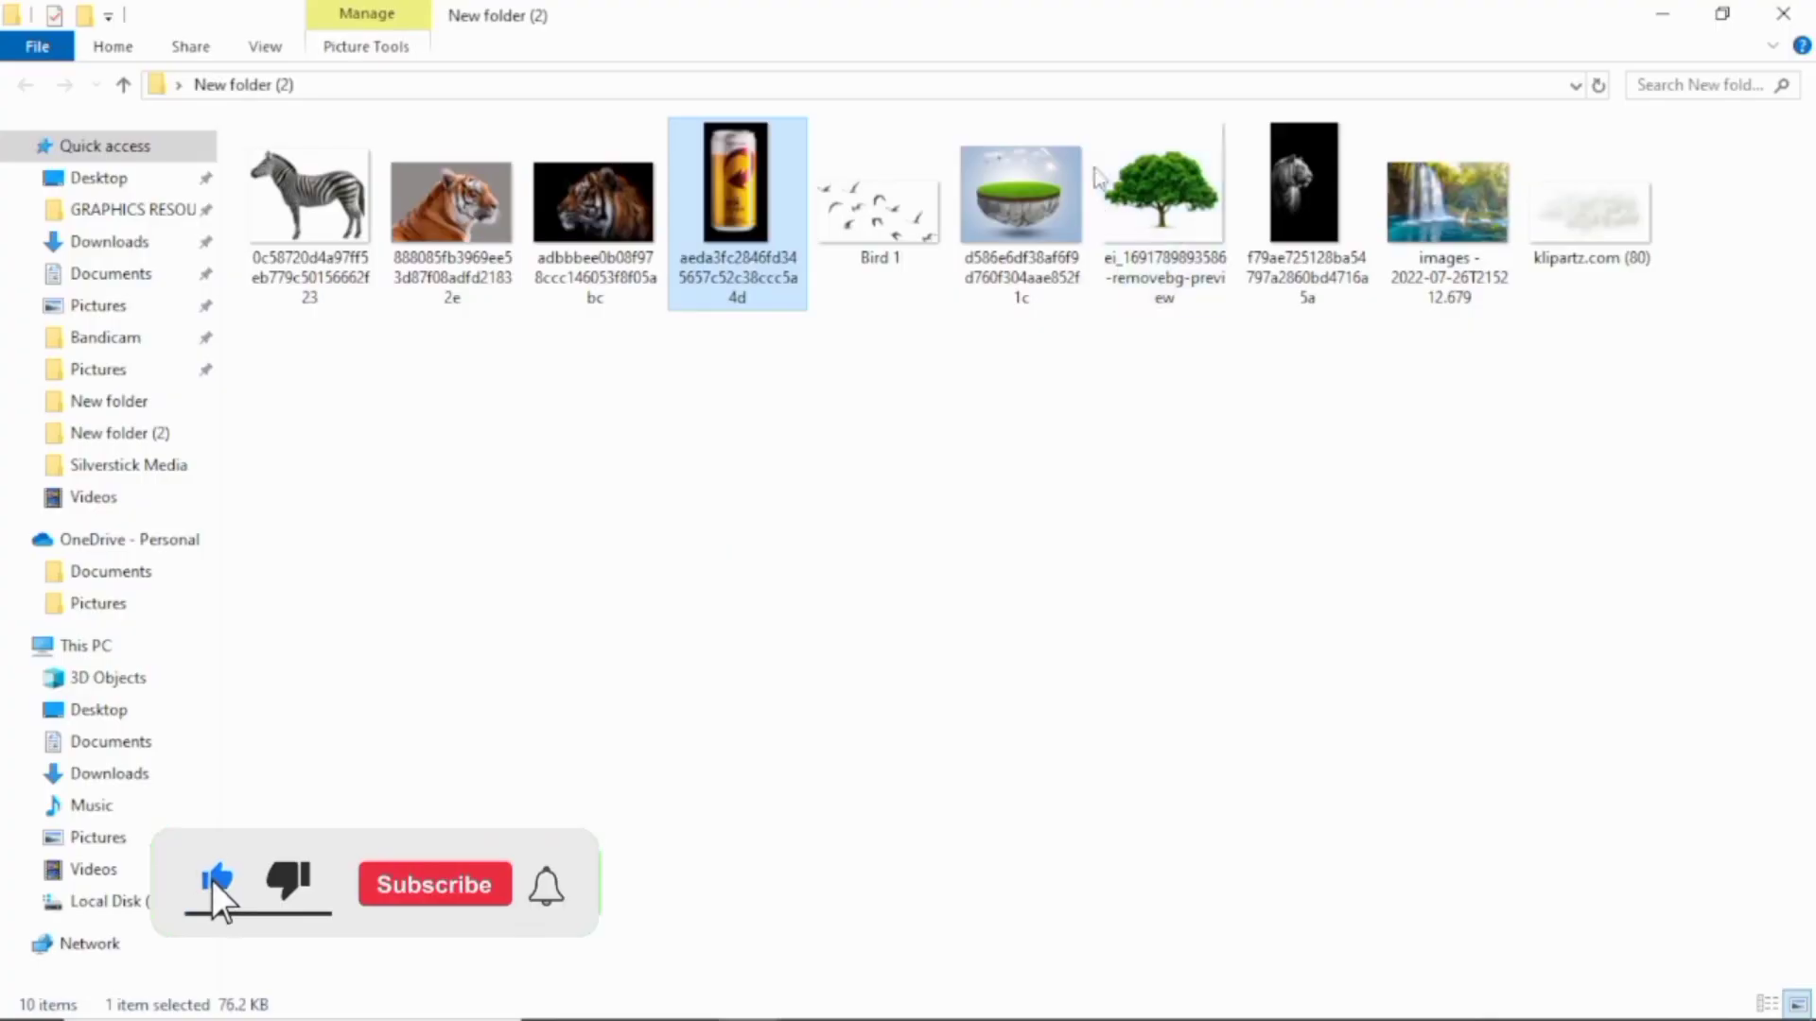
left_click_drag(1162, 185, 718, 804)
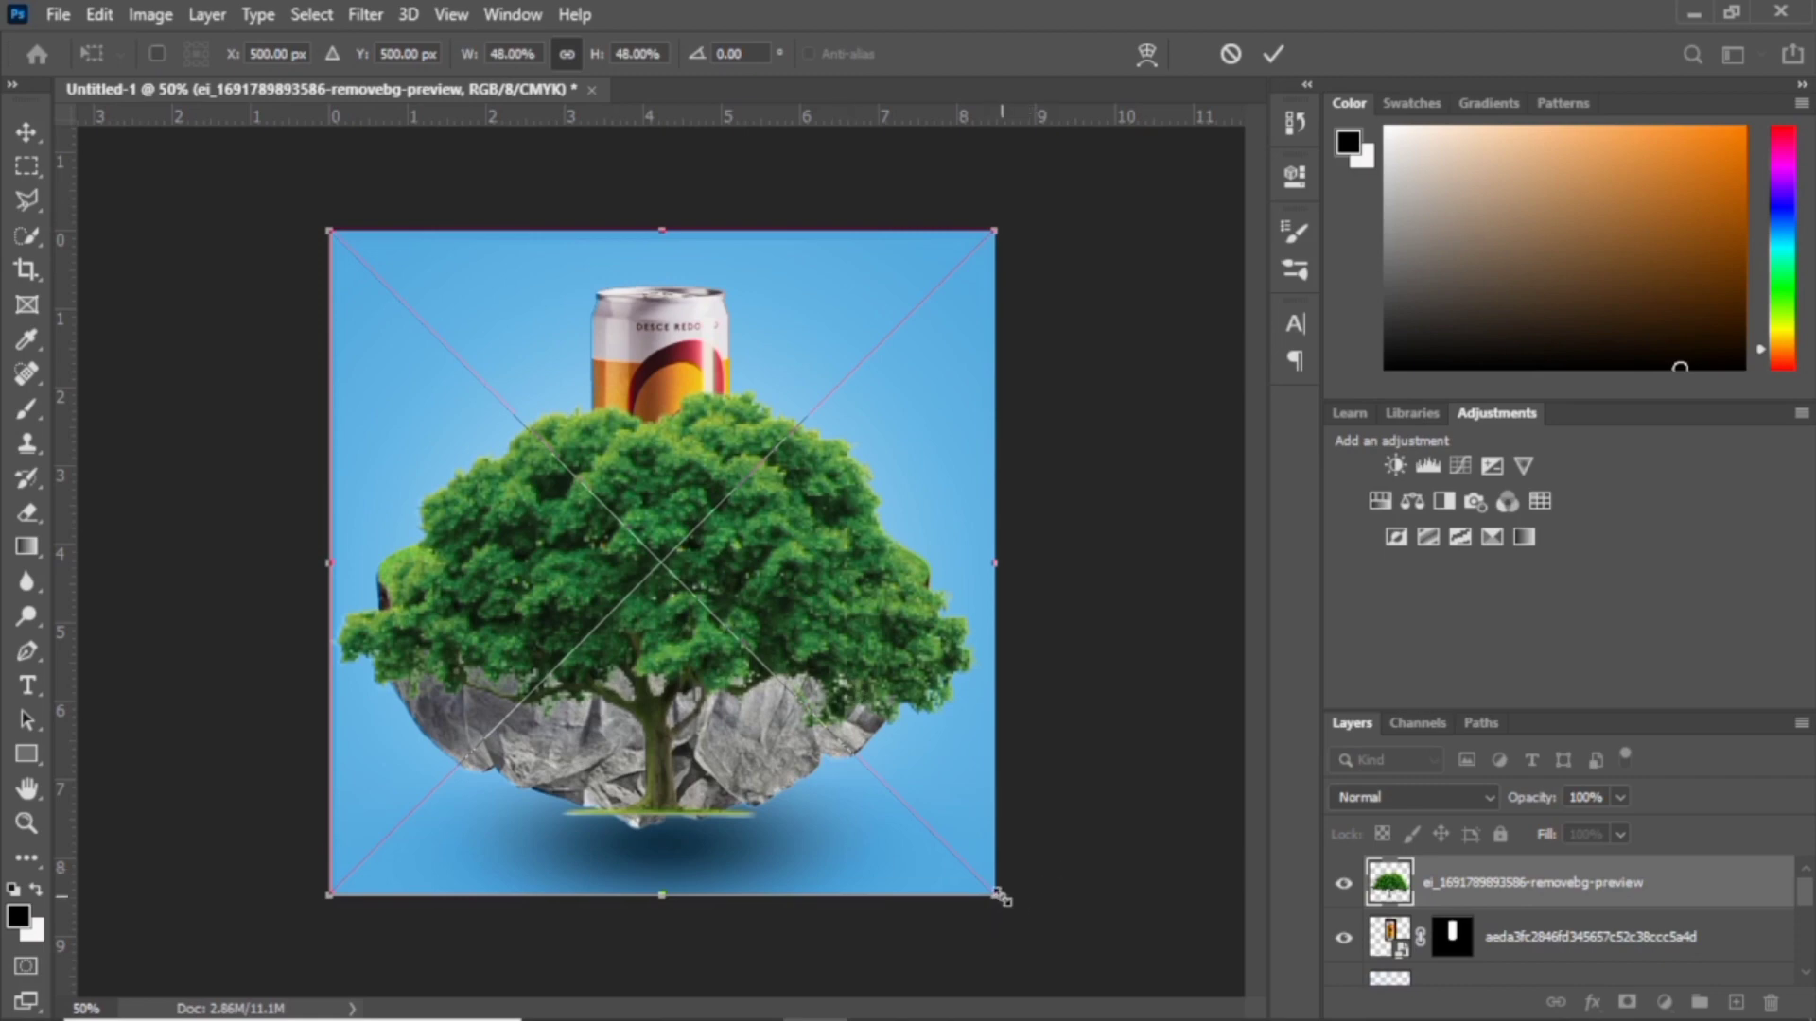
- Shrink the tree to about 24% and position its trunk on the grass to the left of the can
left_click_drag(1001, 896, 670, 468)
left_click_drag(601, 409, 705, 512)
left_click_drag(544, 425, 579, 458)
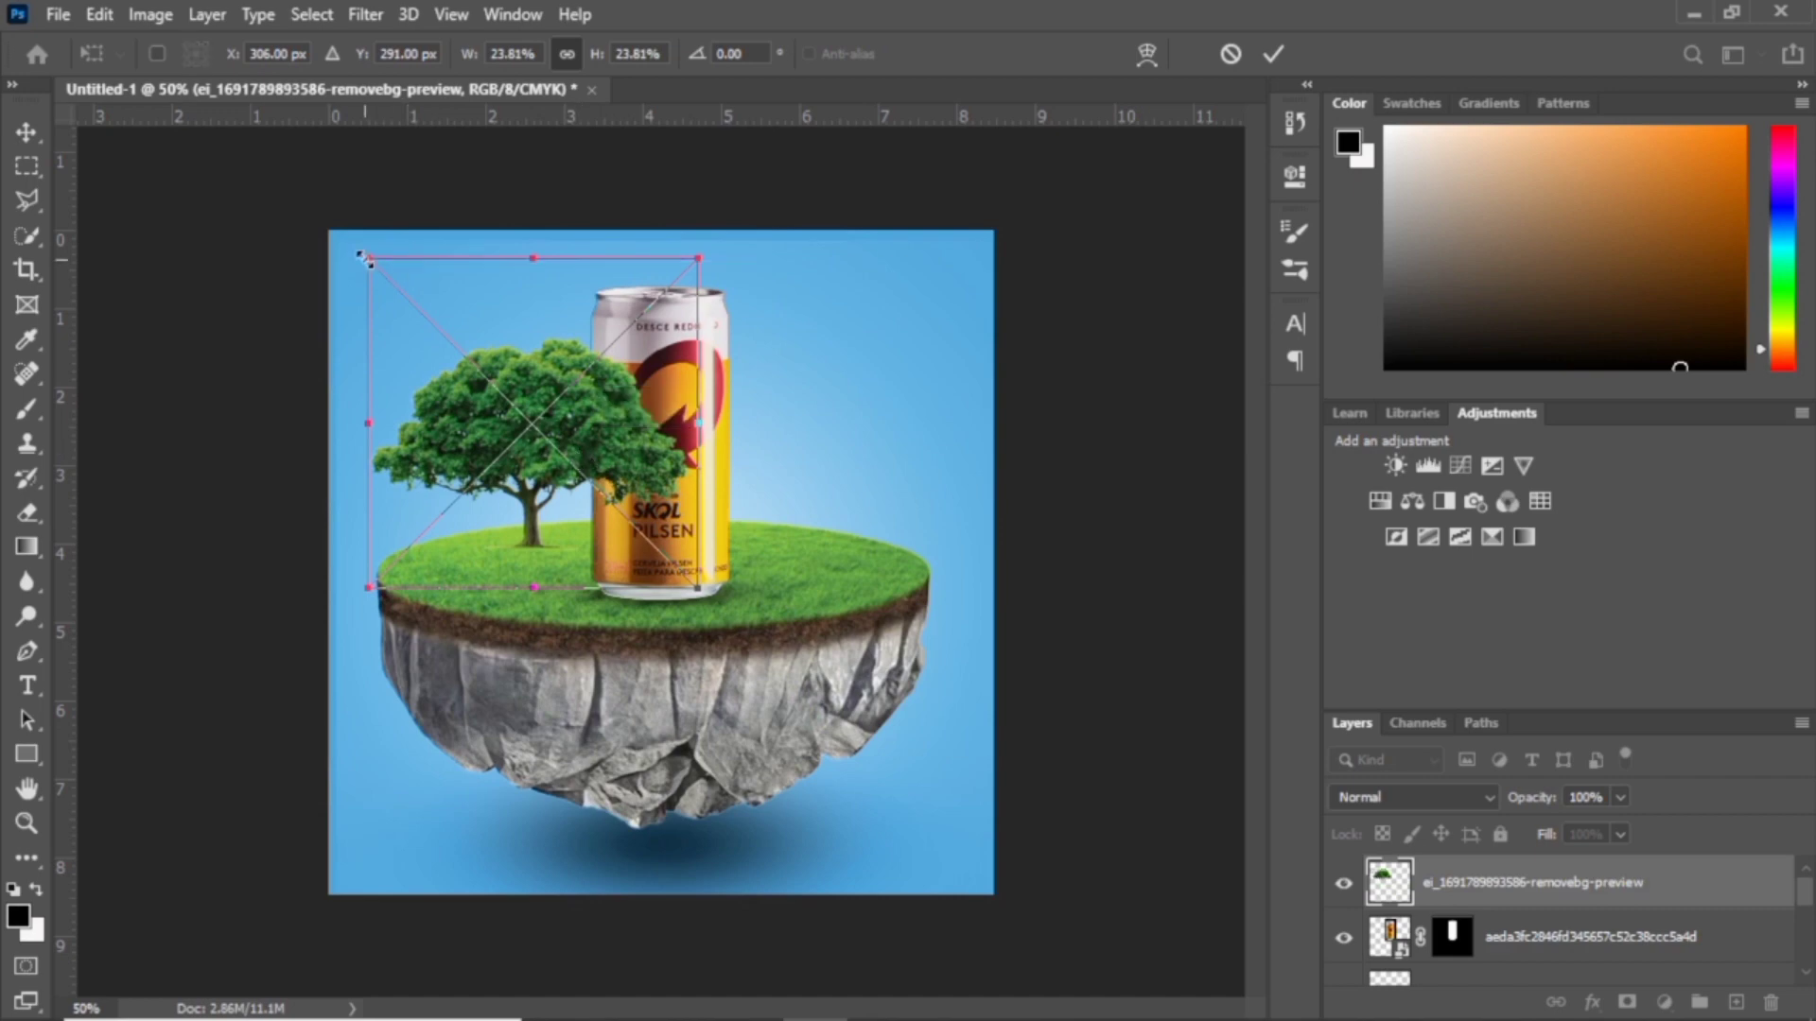
left_click_drag(365, 260, 359, 253)
left_click_drag(519, 436, 523, 440)
- Move the can layer above the tree layer so the tree stands behind the can
left_click(1635, 944)
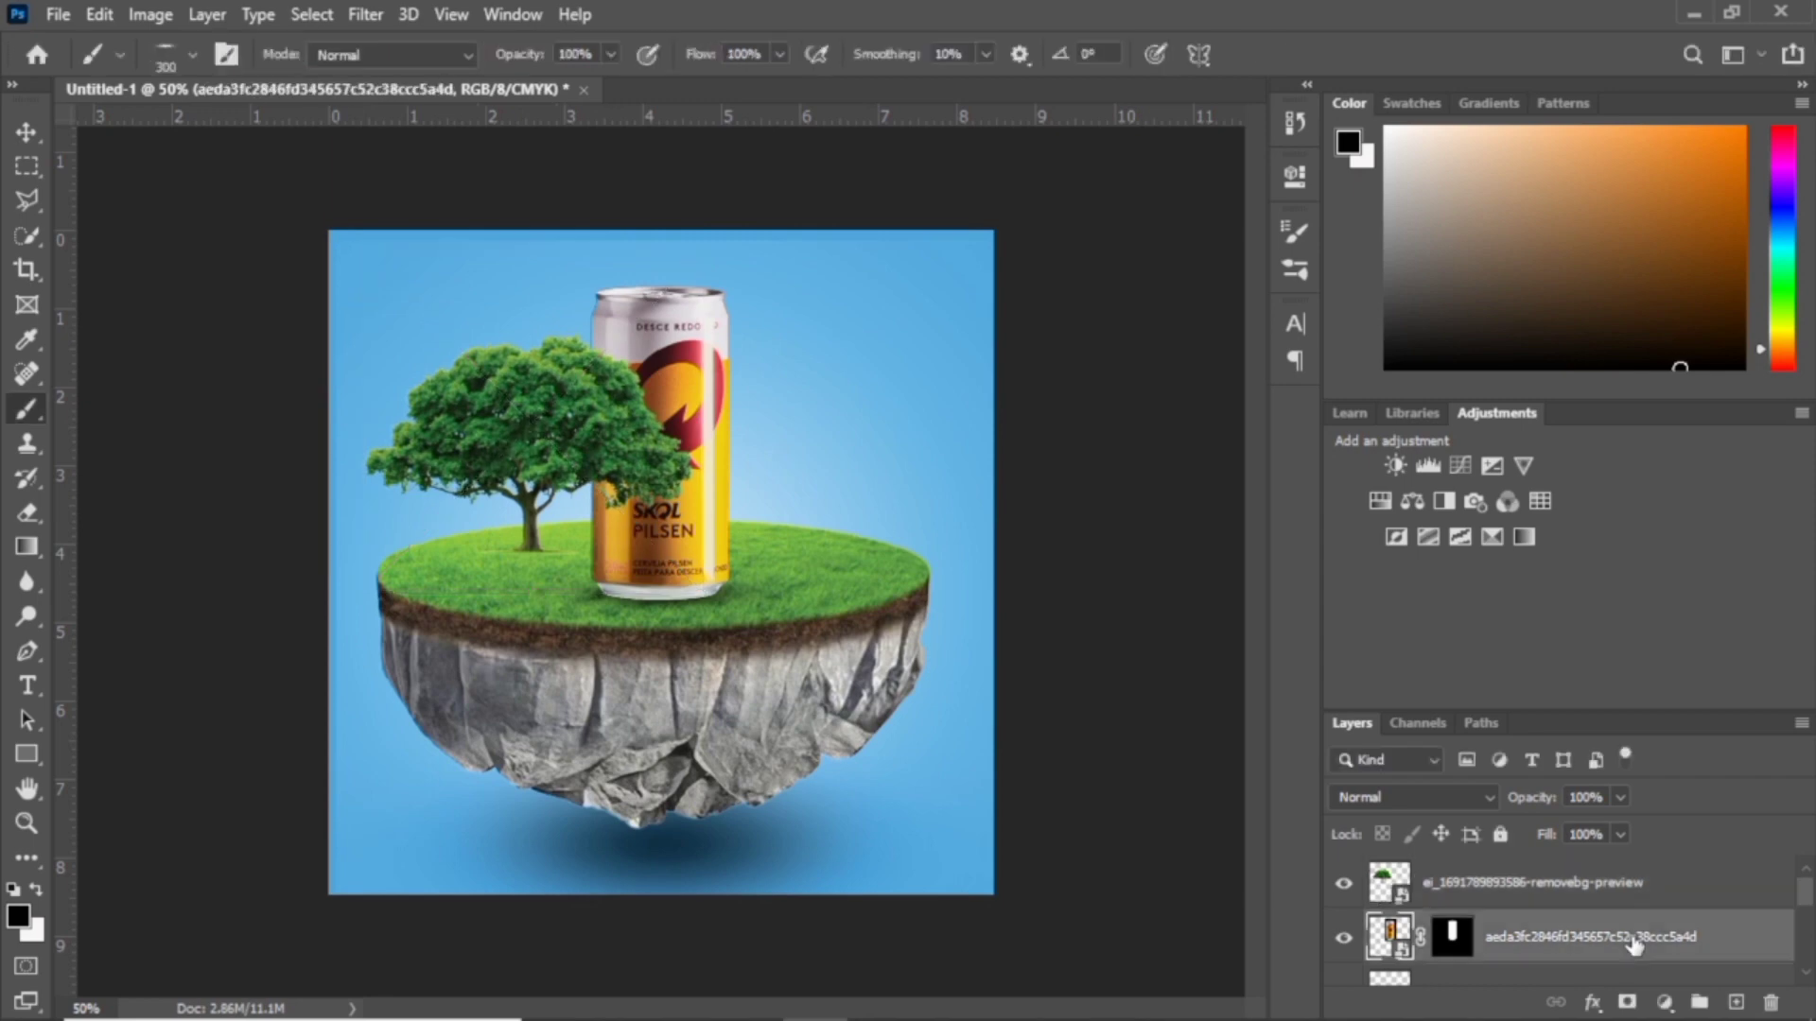
left_click_drag(1635, 944, 1634, 883)
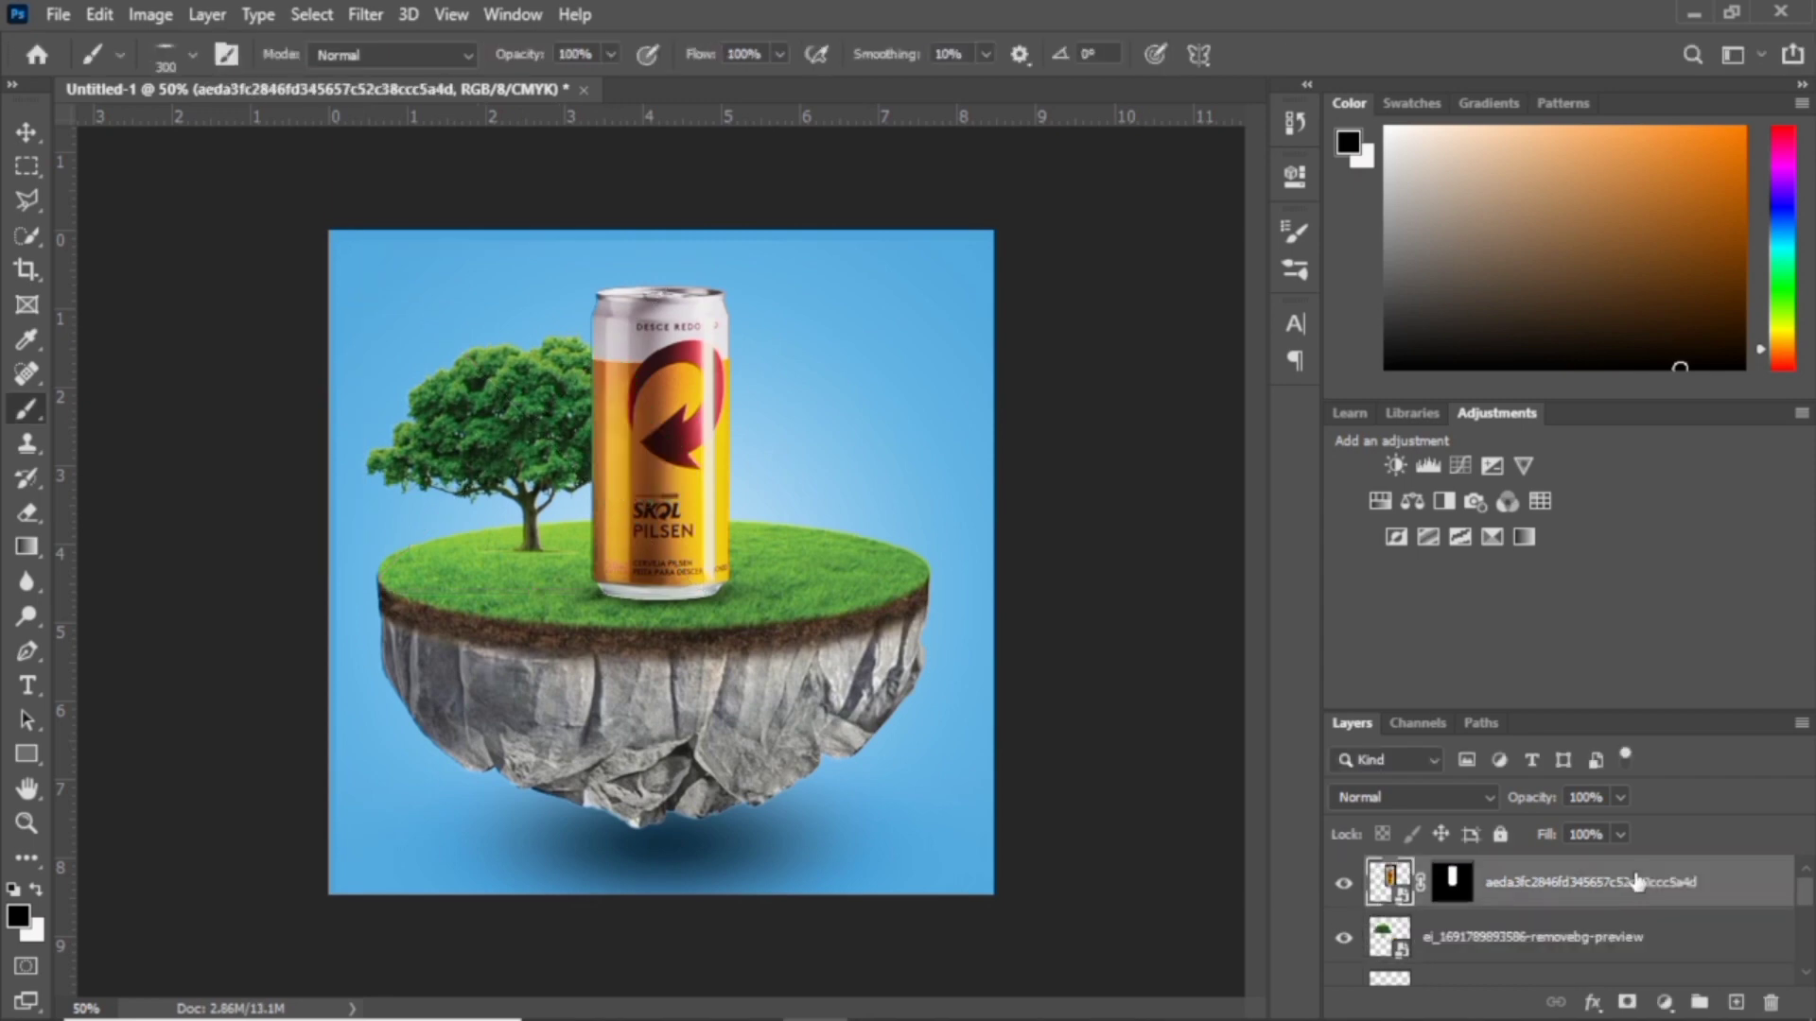
left_click(522, 423)
left_click(855, 421)
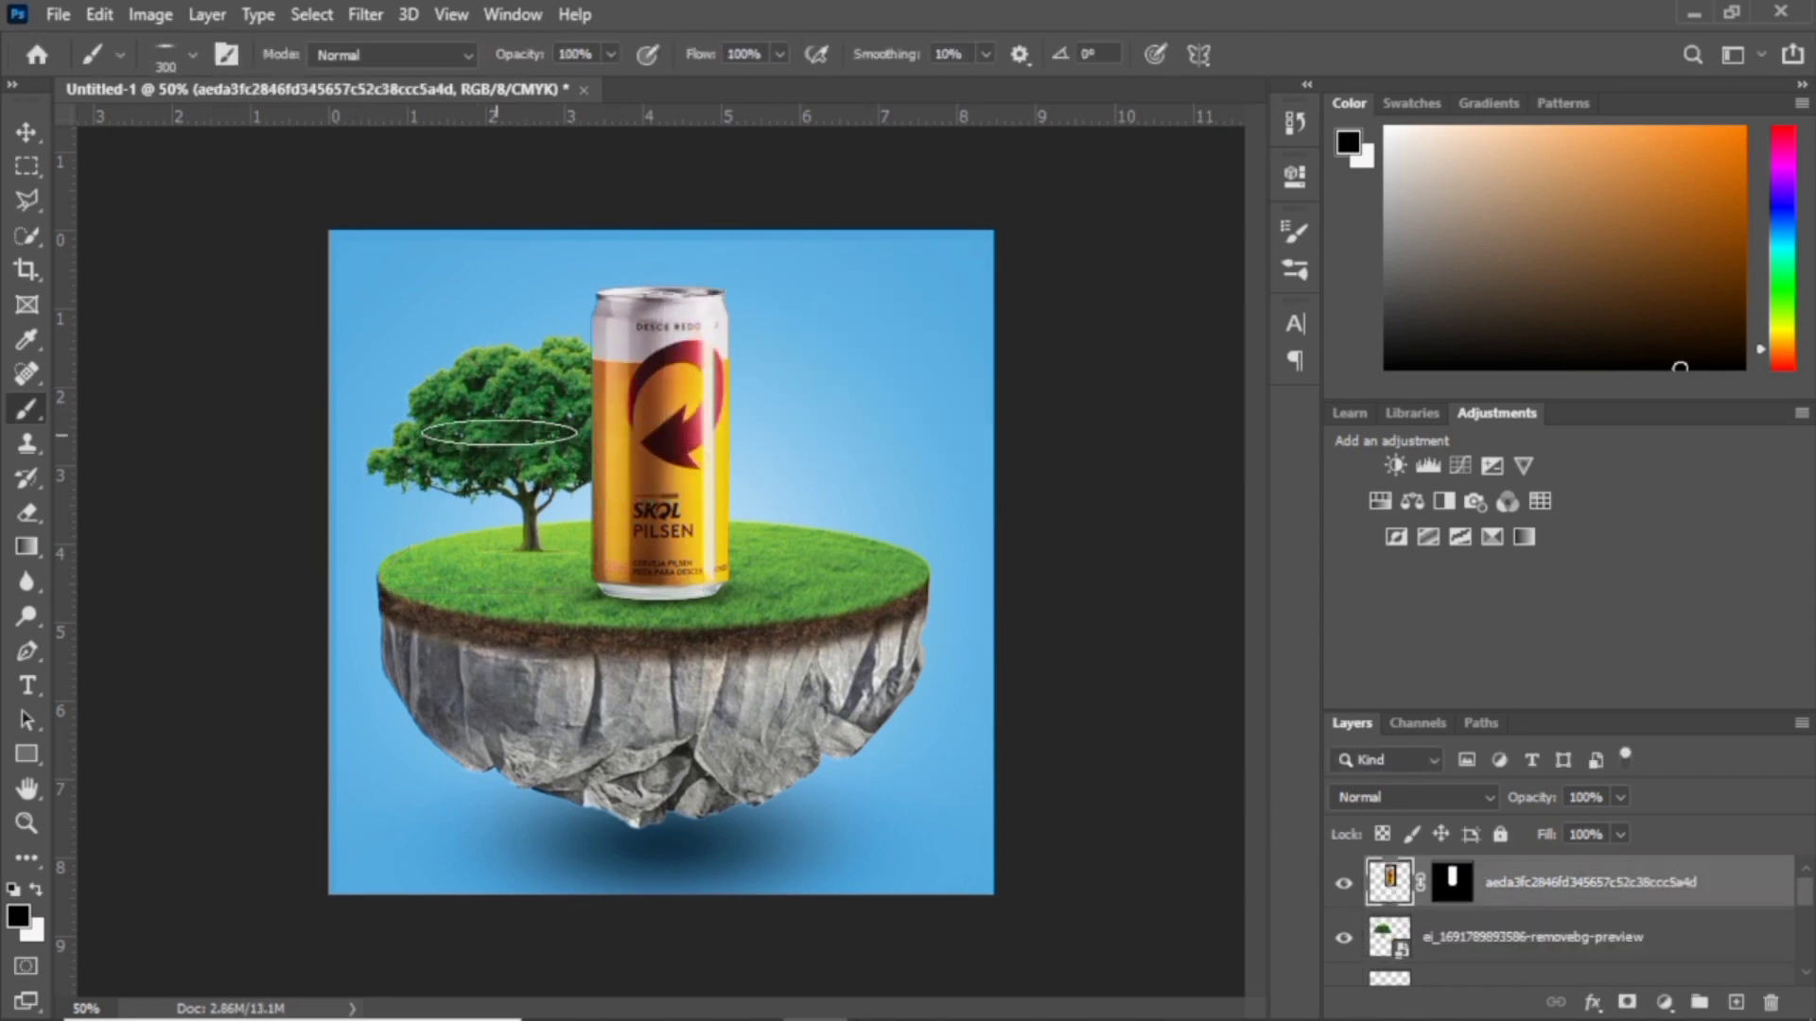
left_click(26, 137)
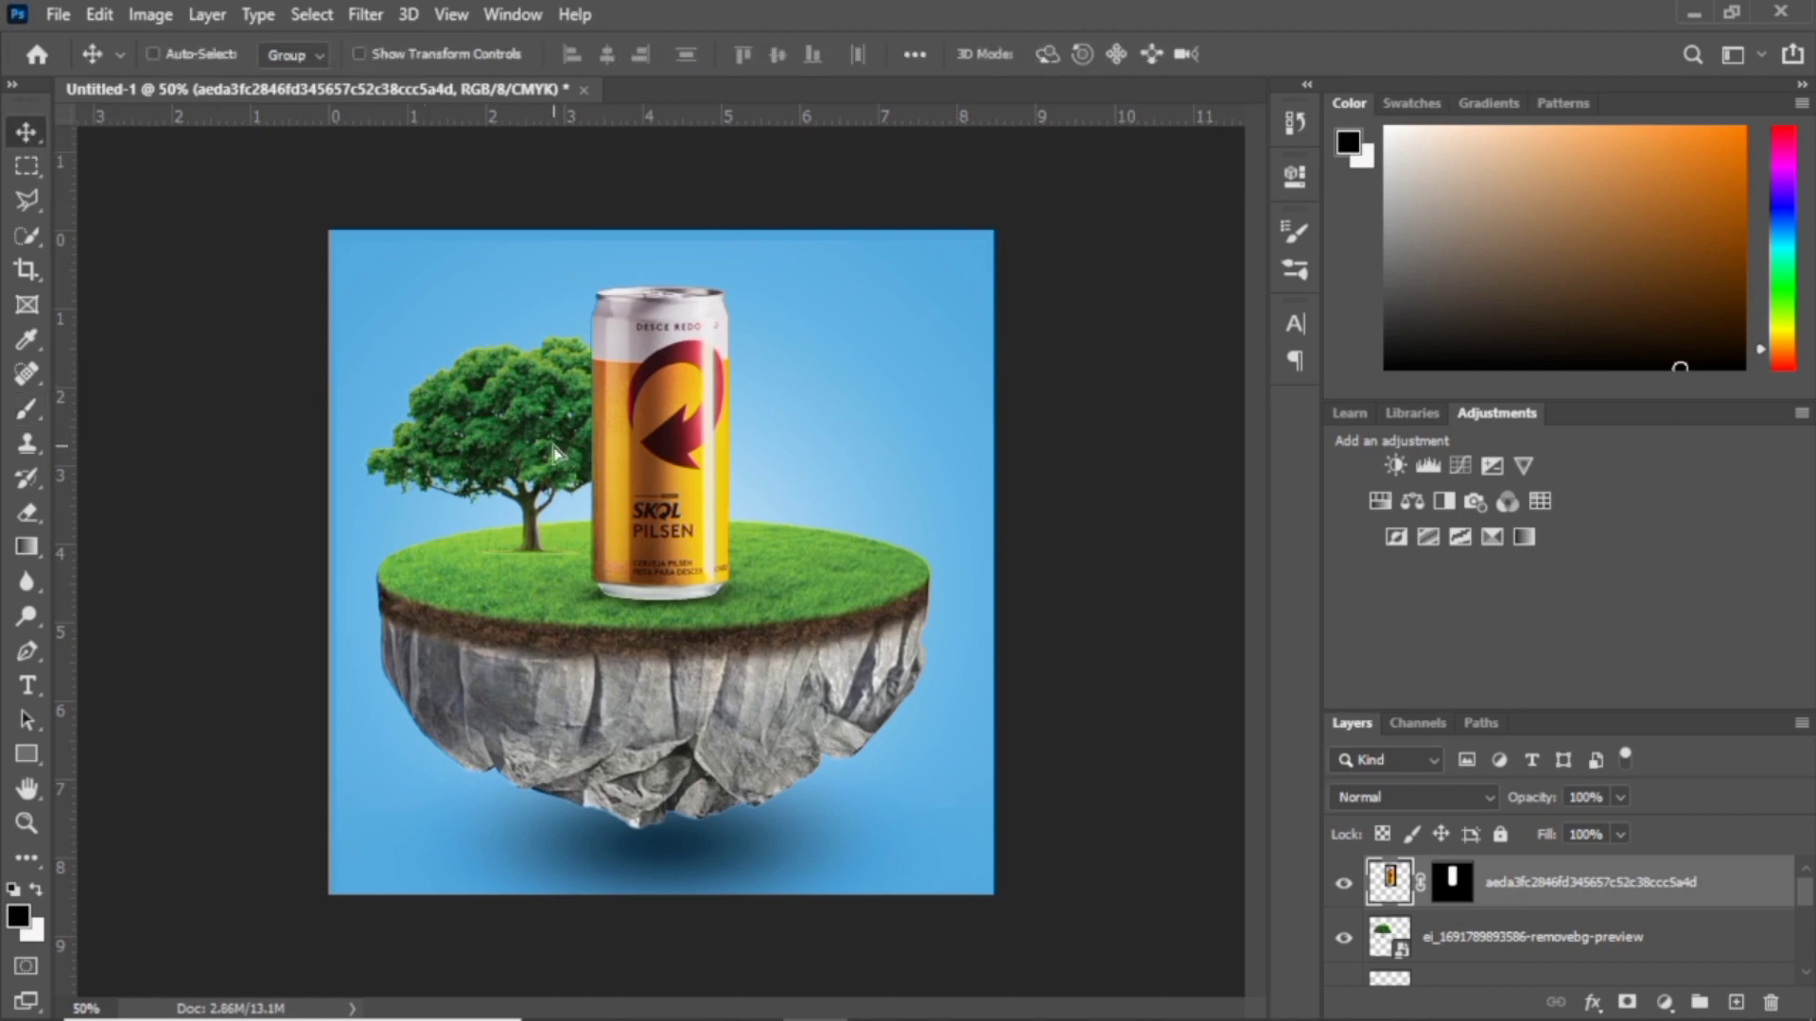
left_click_drag(520, 423, 521, 427)
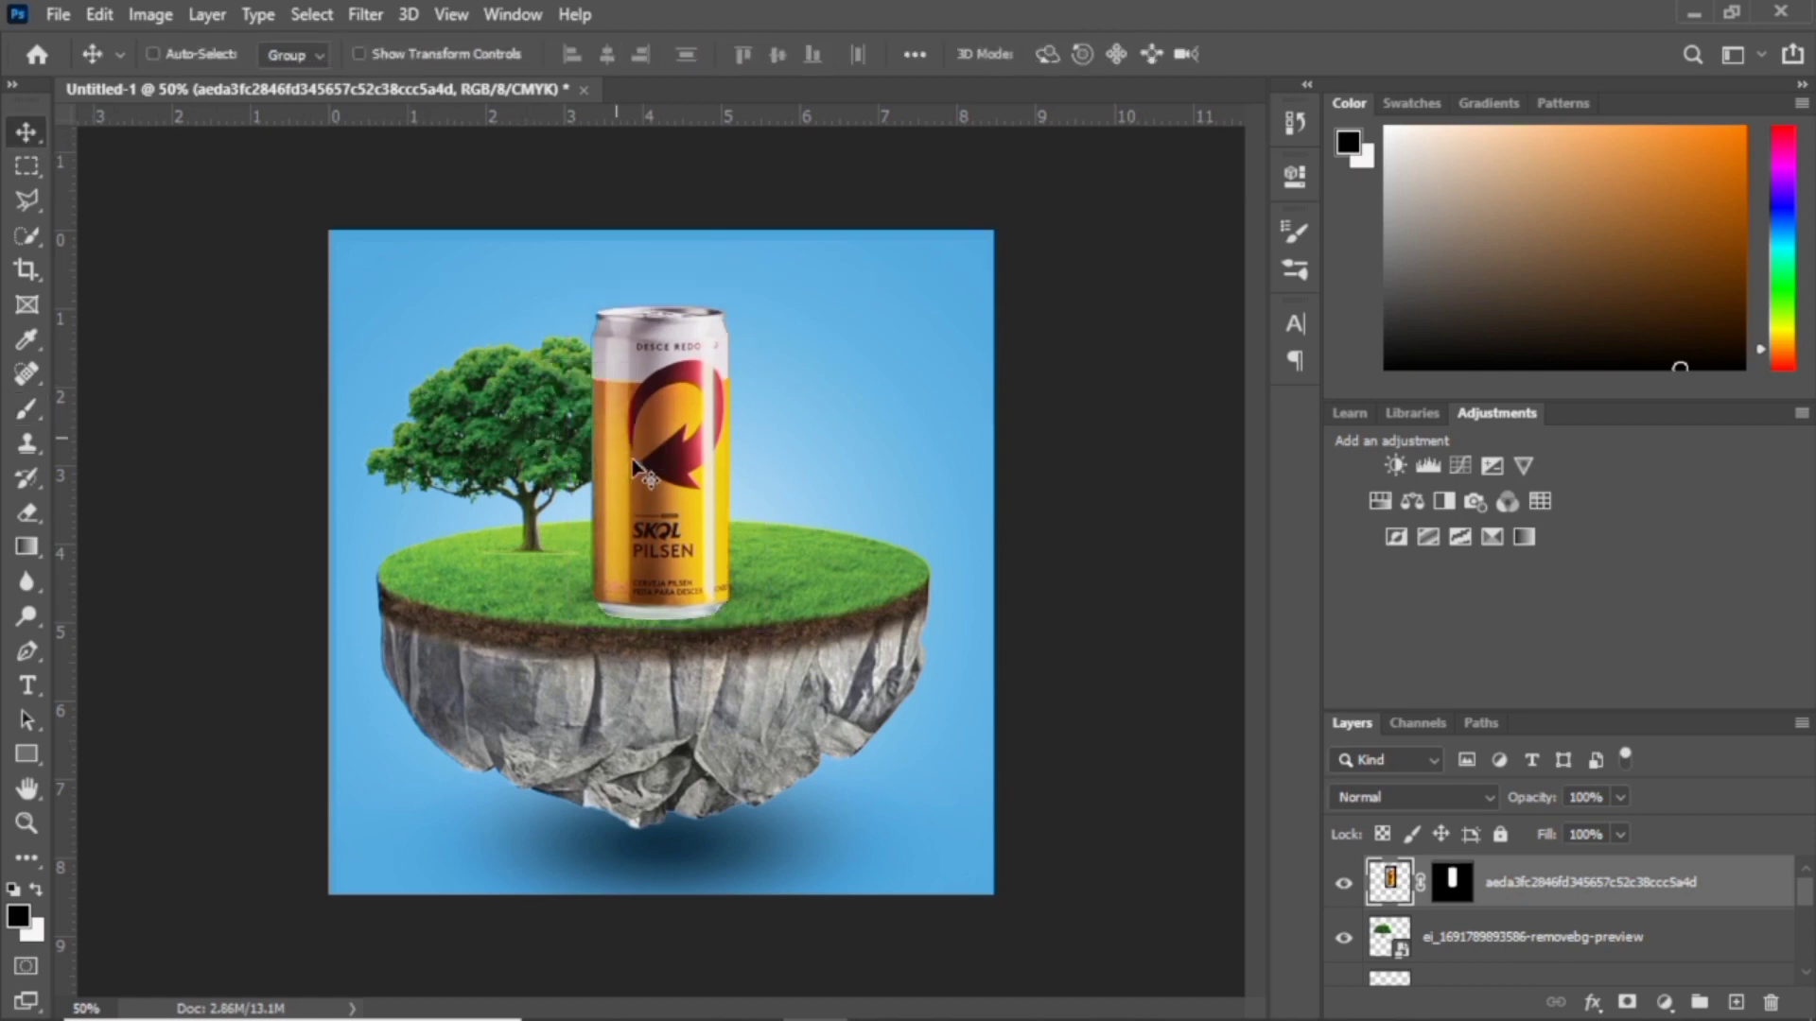
left_click_drag(653, 463, 653, 444)
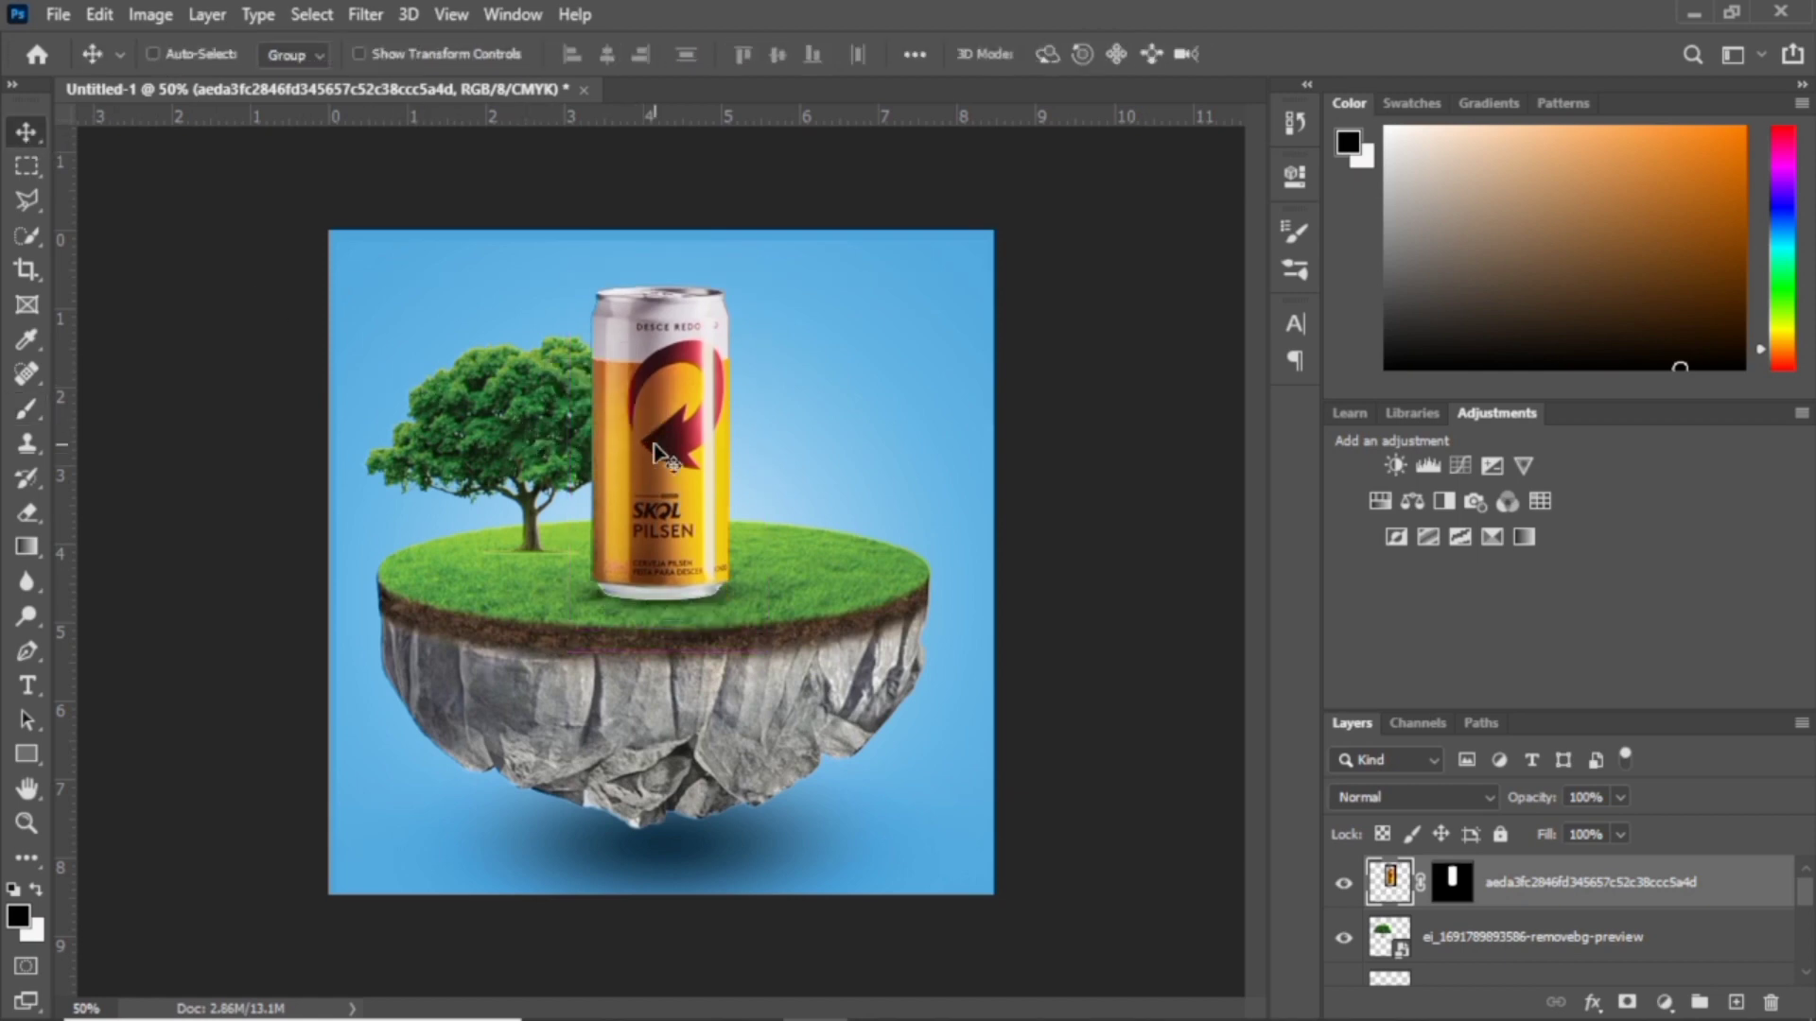
- Create a new empty layer between Layer 2 and the tree layer
left_click(1570, 941)
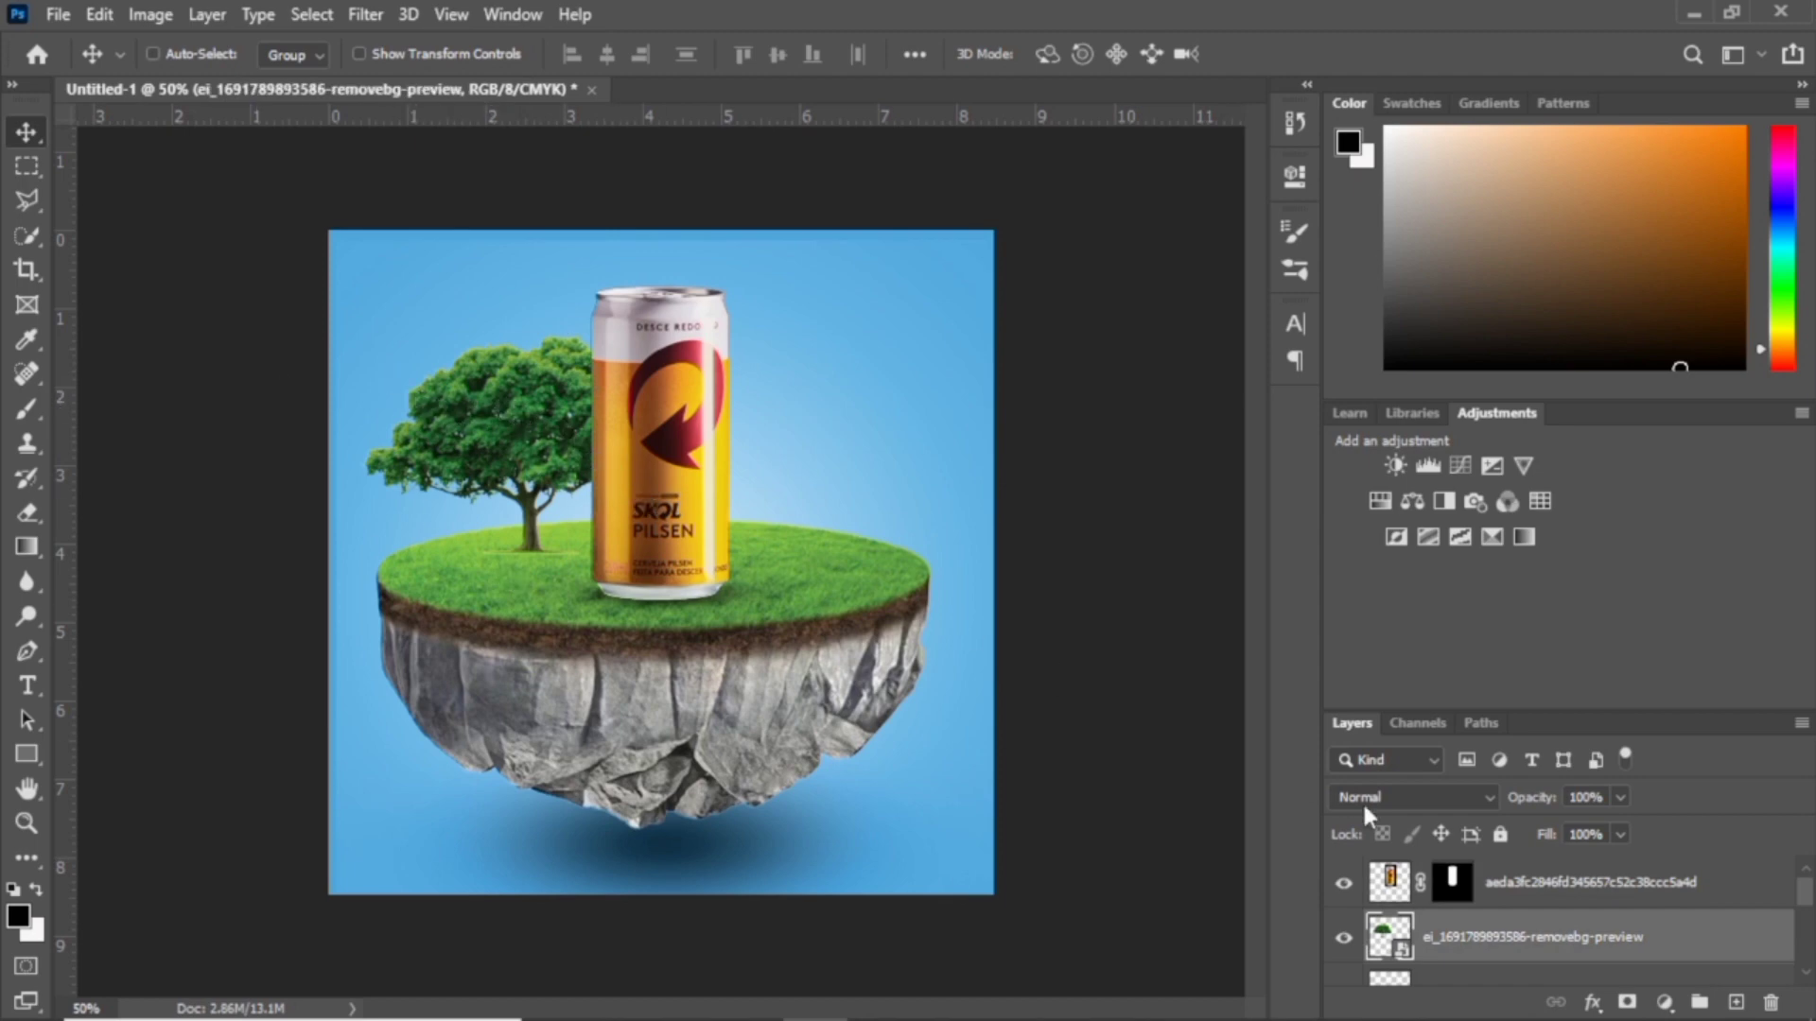
scroll(1777, 980, "down", 2)
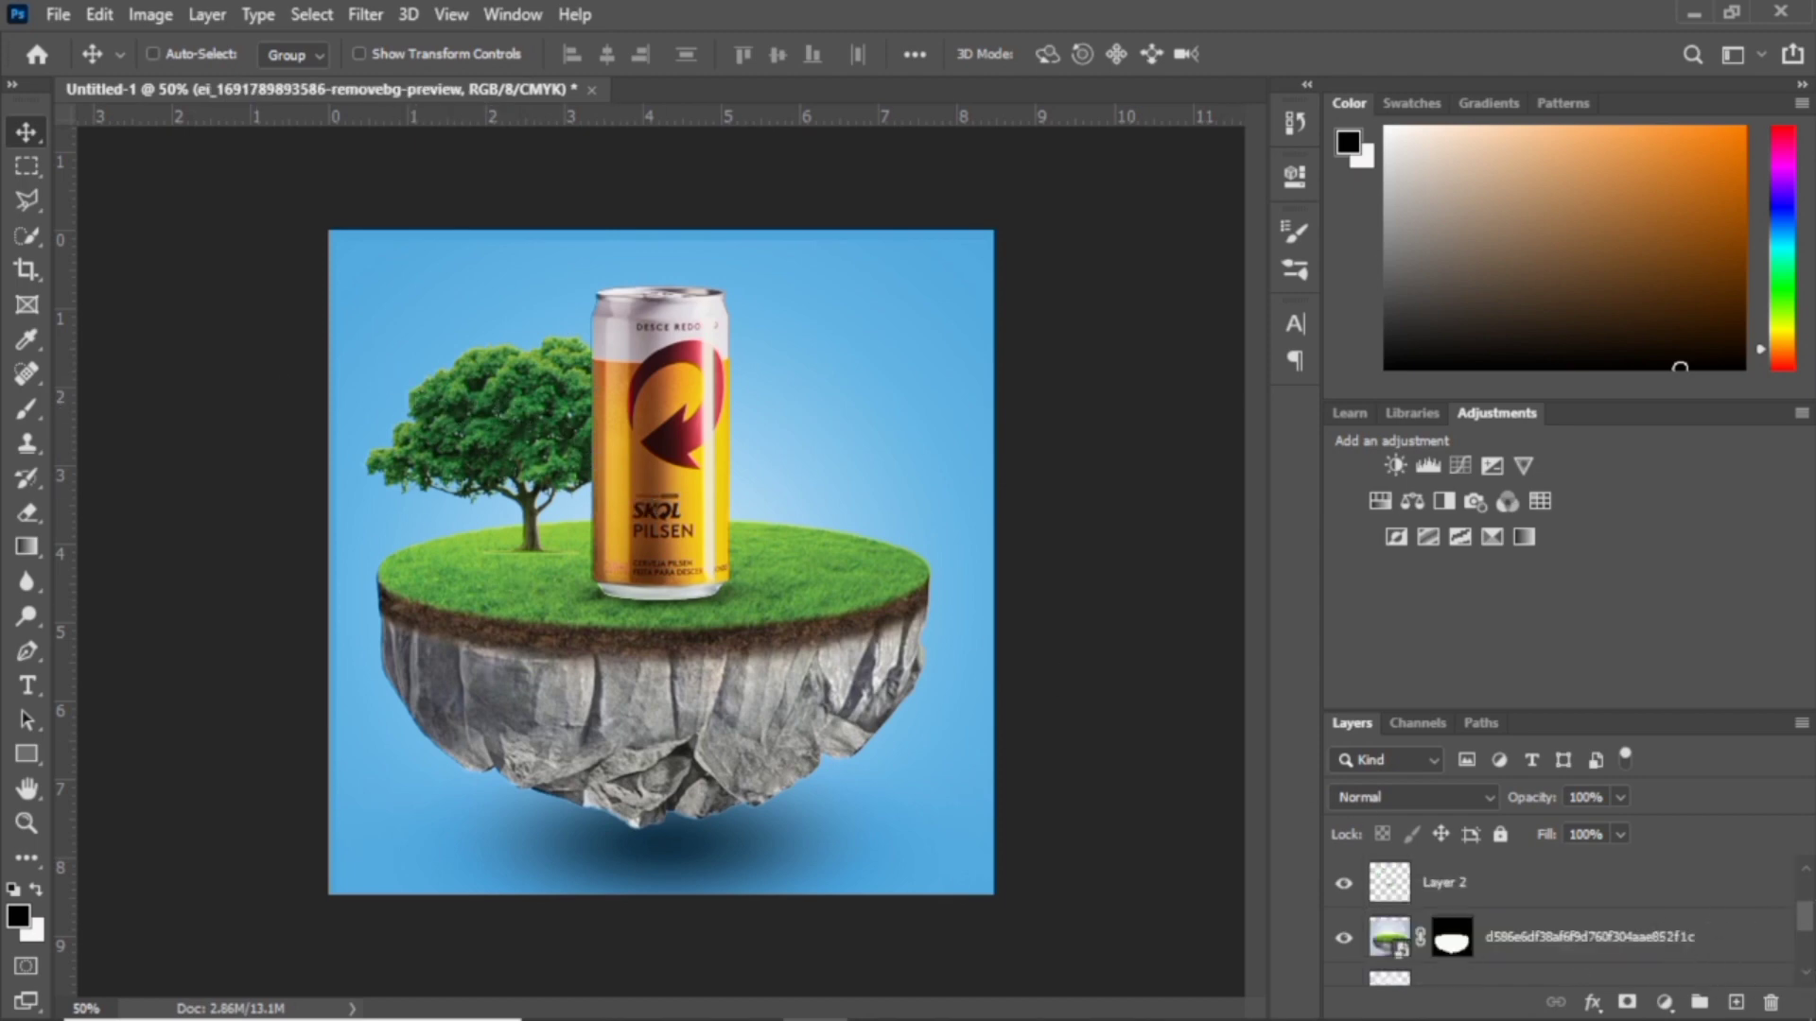
scroll(1794, 872, "up", 1)
left_click(1556, 946)
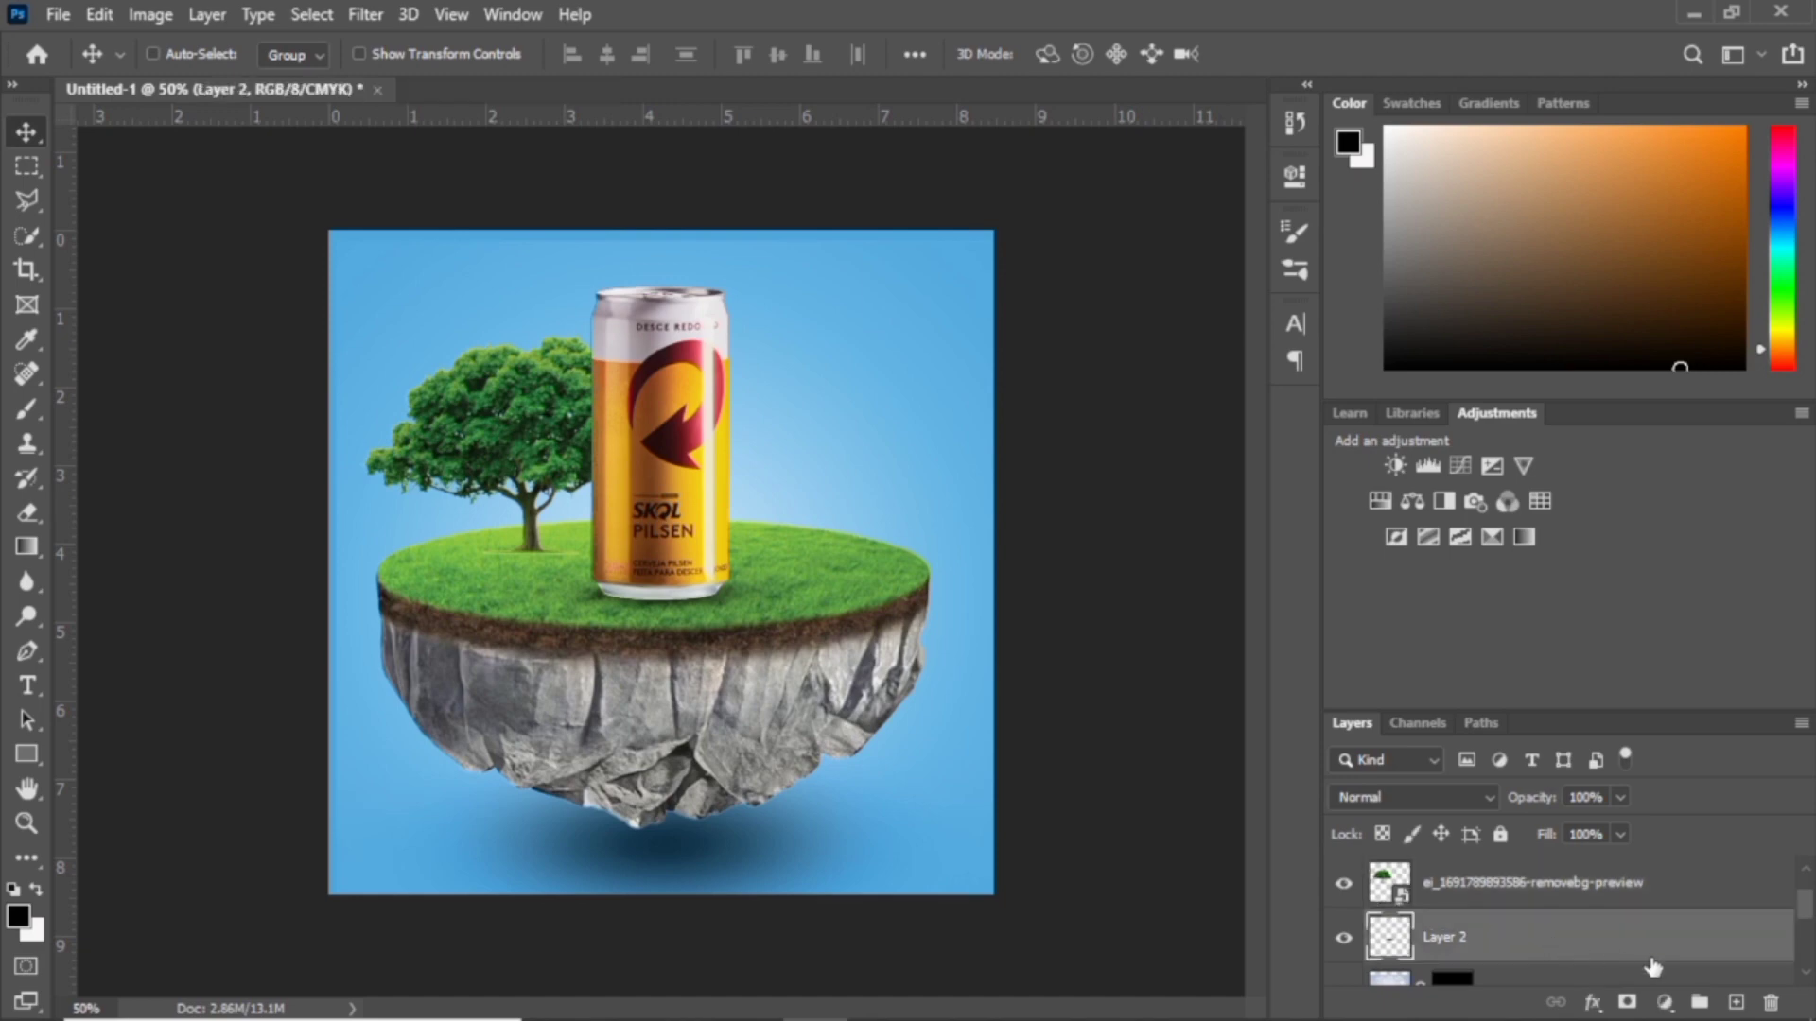
left_click(1736, 1004)
- Paint a black shadow at the tree's base with a 175 px brush and lower Layer 3's opacity to 63%
left_click(25, 408)
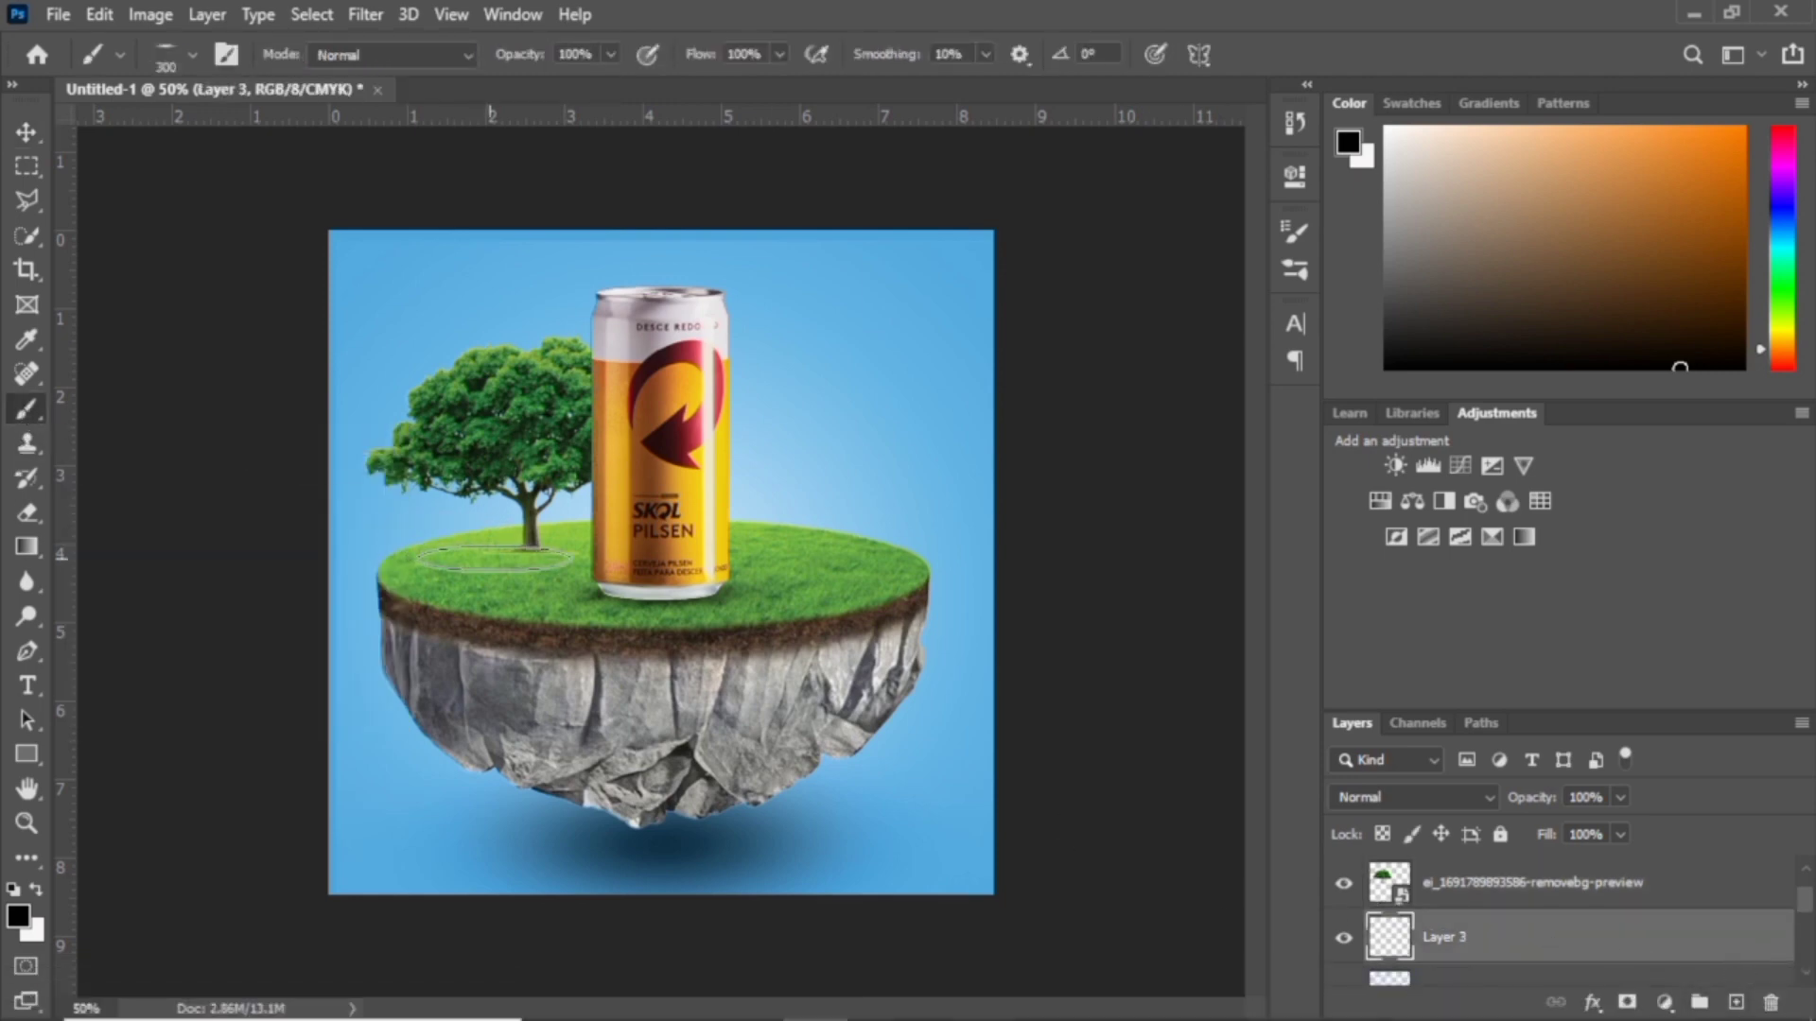
key("bracketleft")
key("bracketleft")
left_click(534, 555)
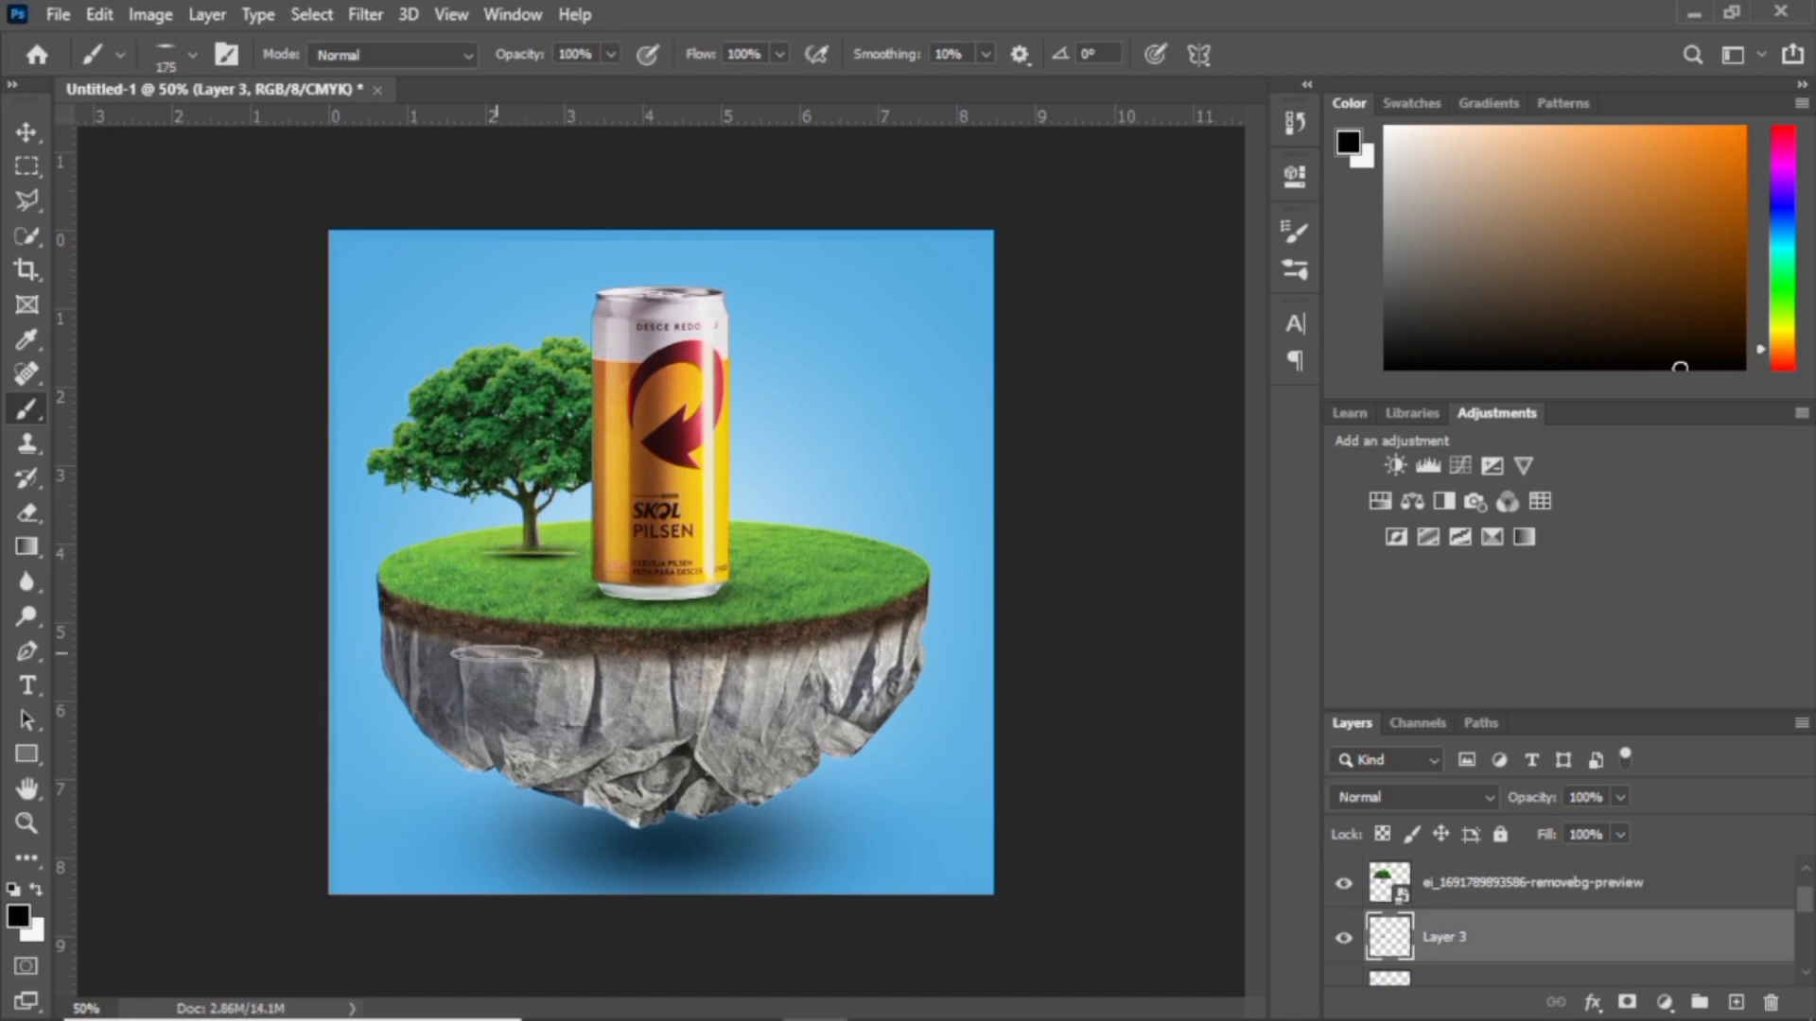
left_click(1617, 800)
left_click_drag(1628, 829, 1589, 856)
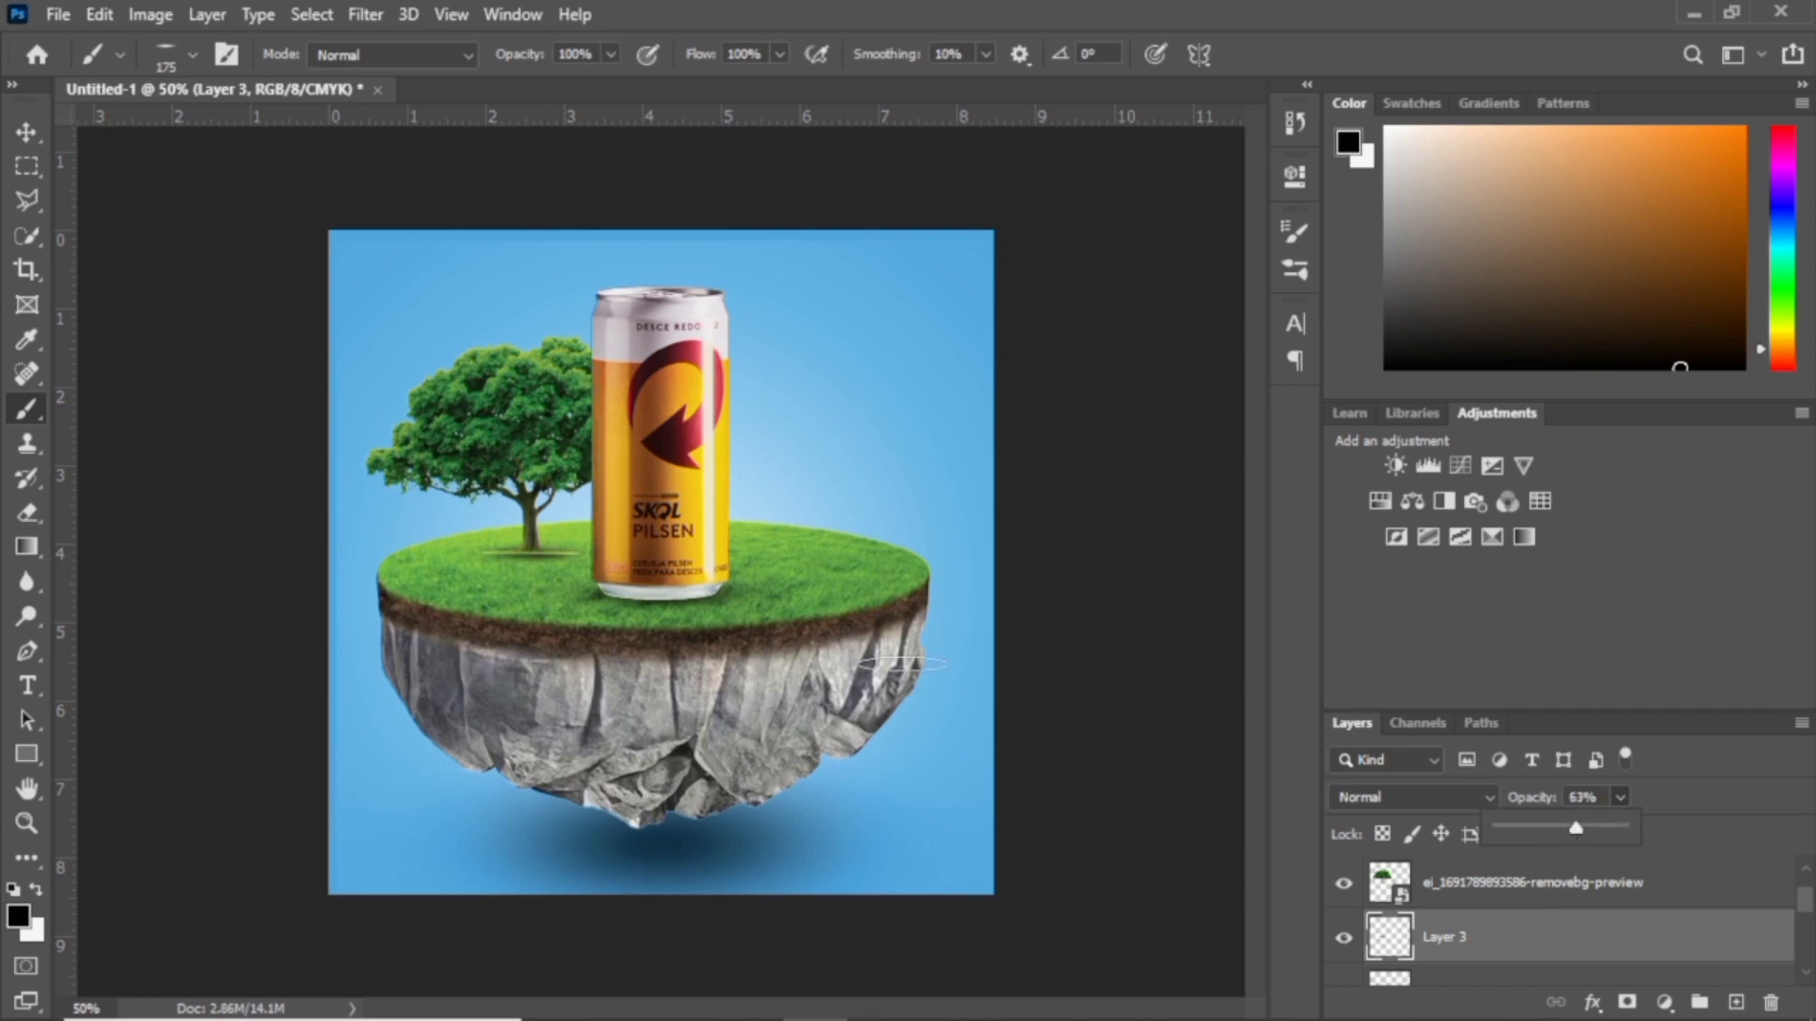
- Duplicate the tree layer
left_click(1525, 889)
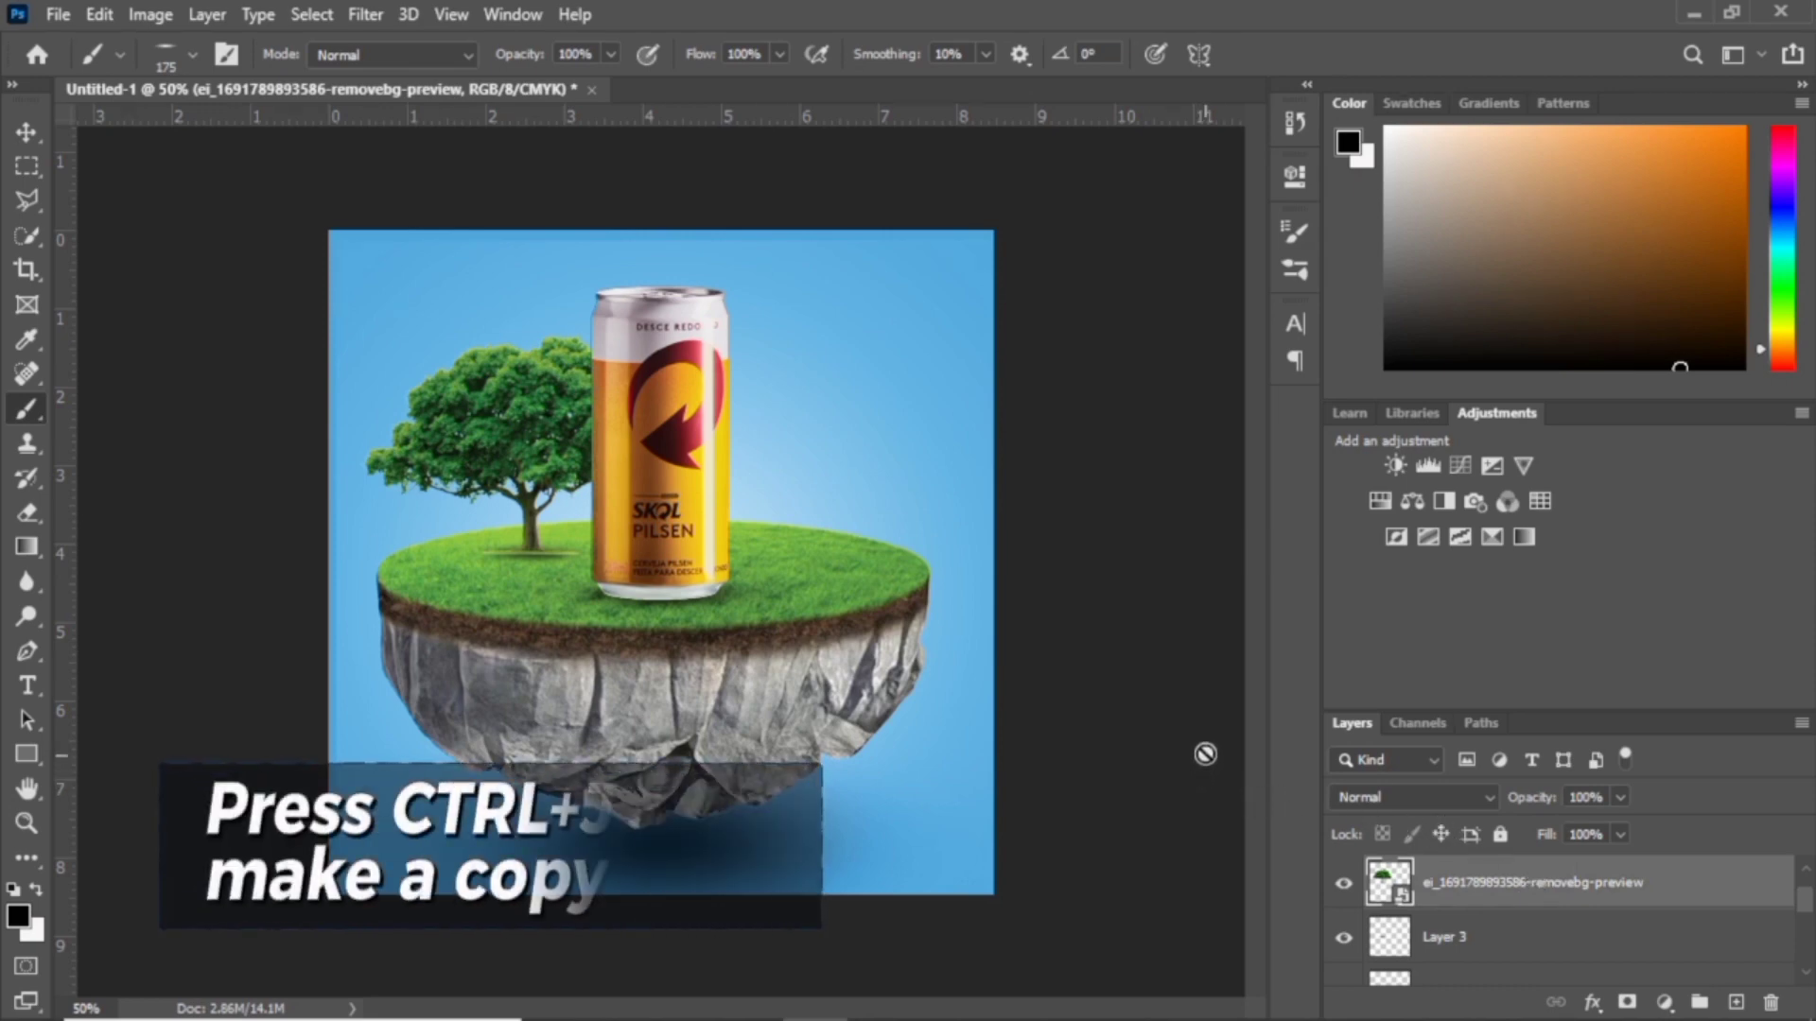
key("ctrl+j")
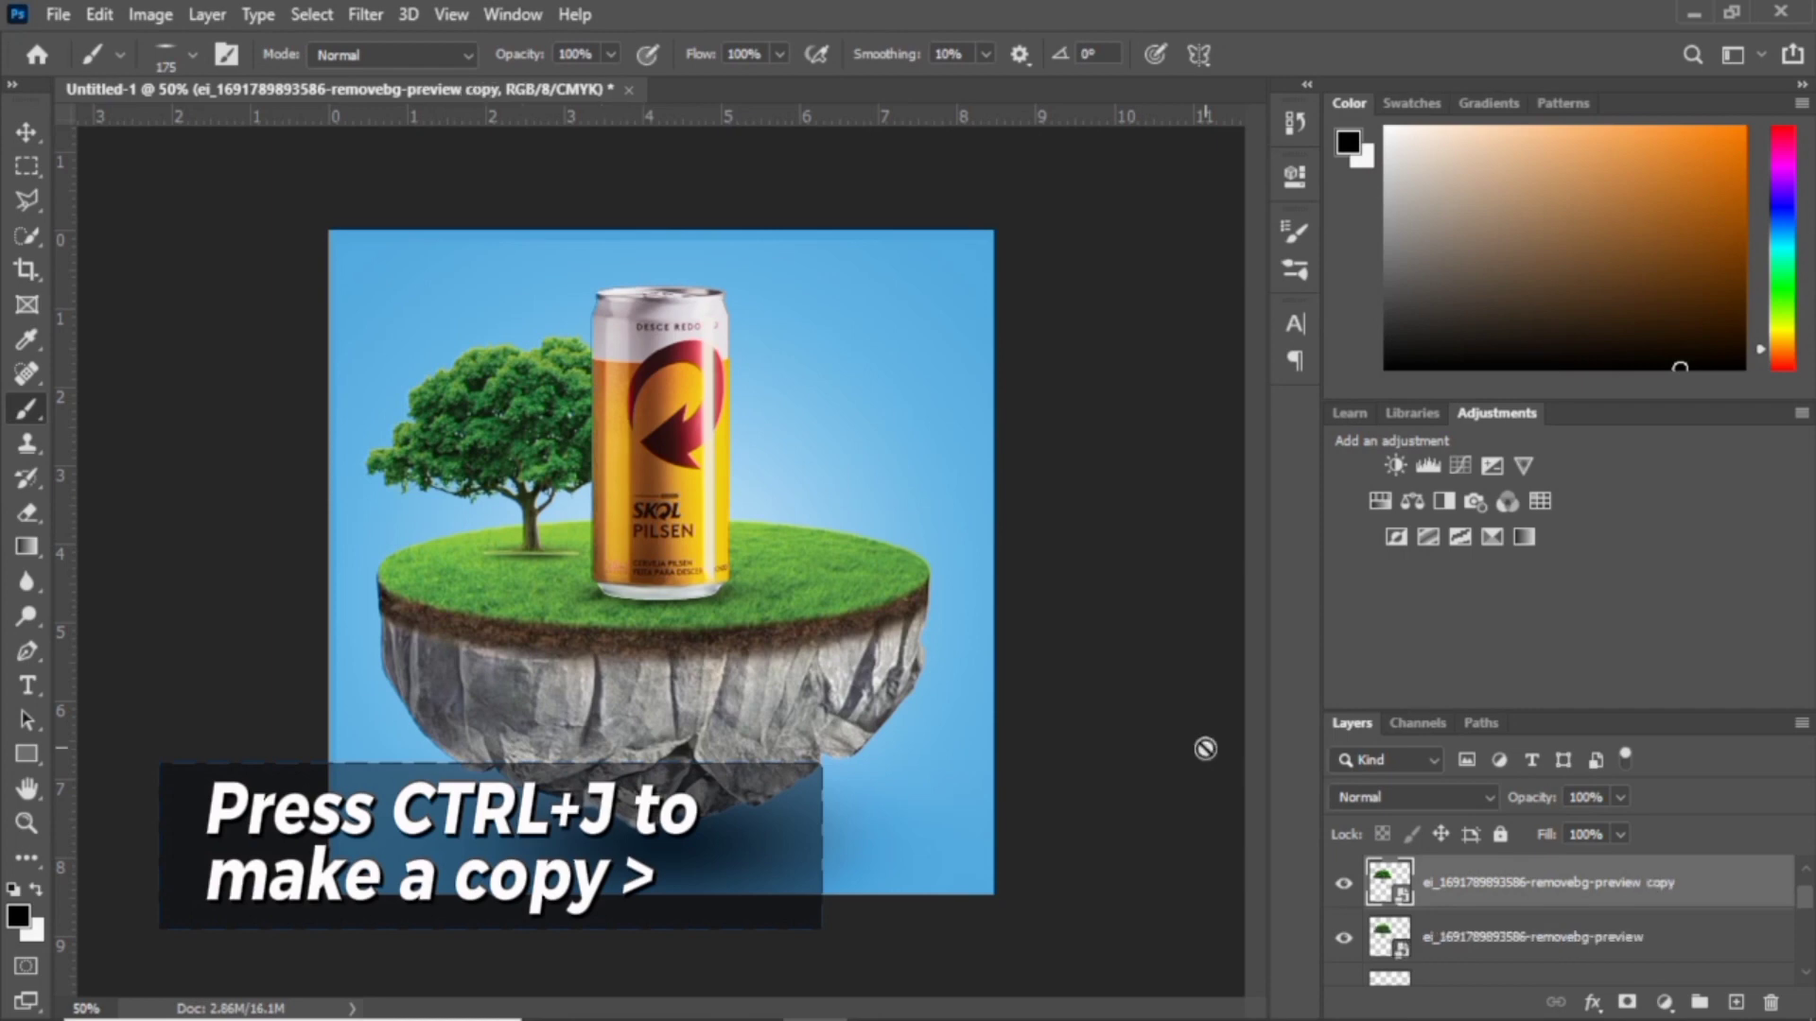
- Move the duplicated tree to the right of the can and scale it down to about 18% on the grass
key("v")
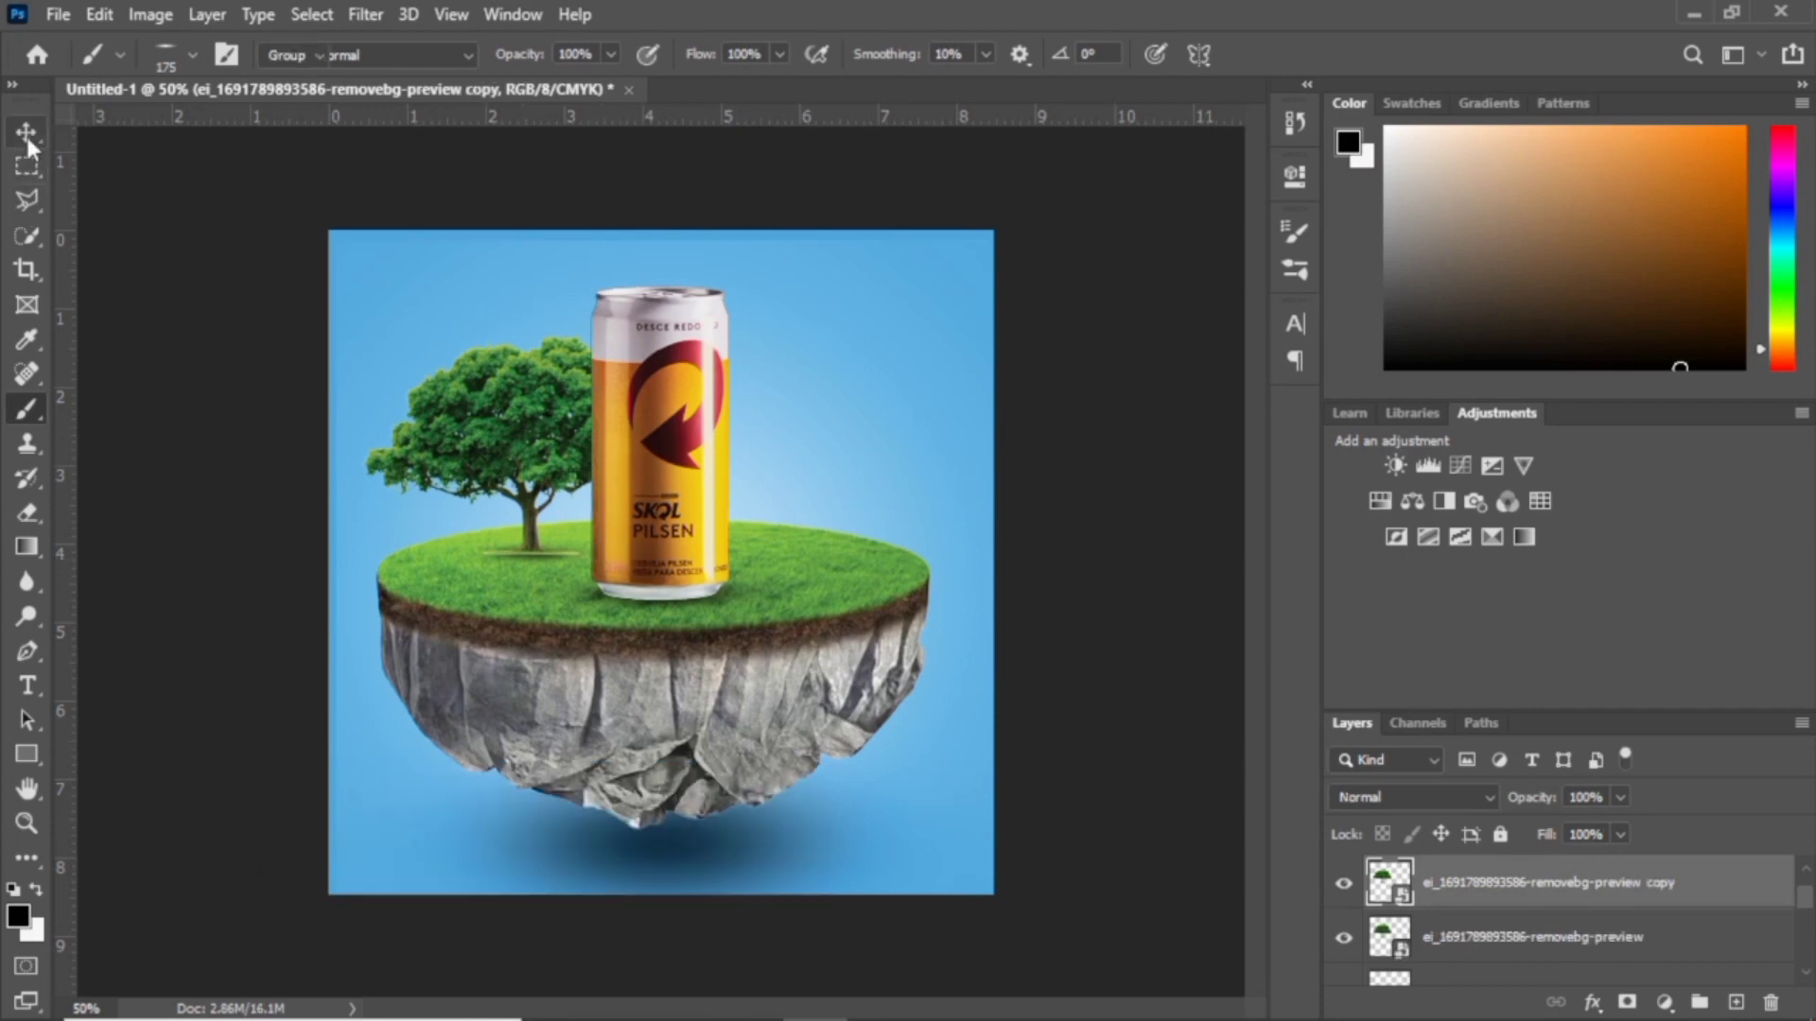
left_click_drag(530, 437, 735, 435)
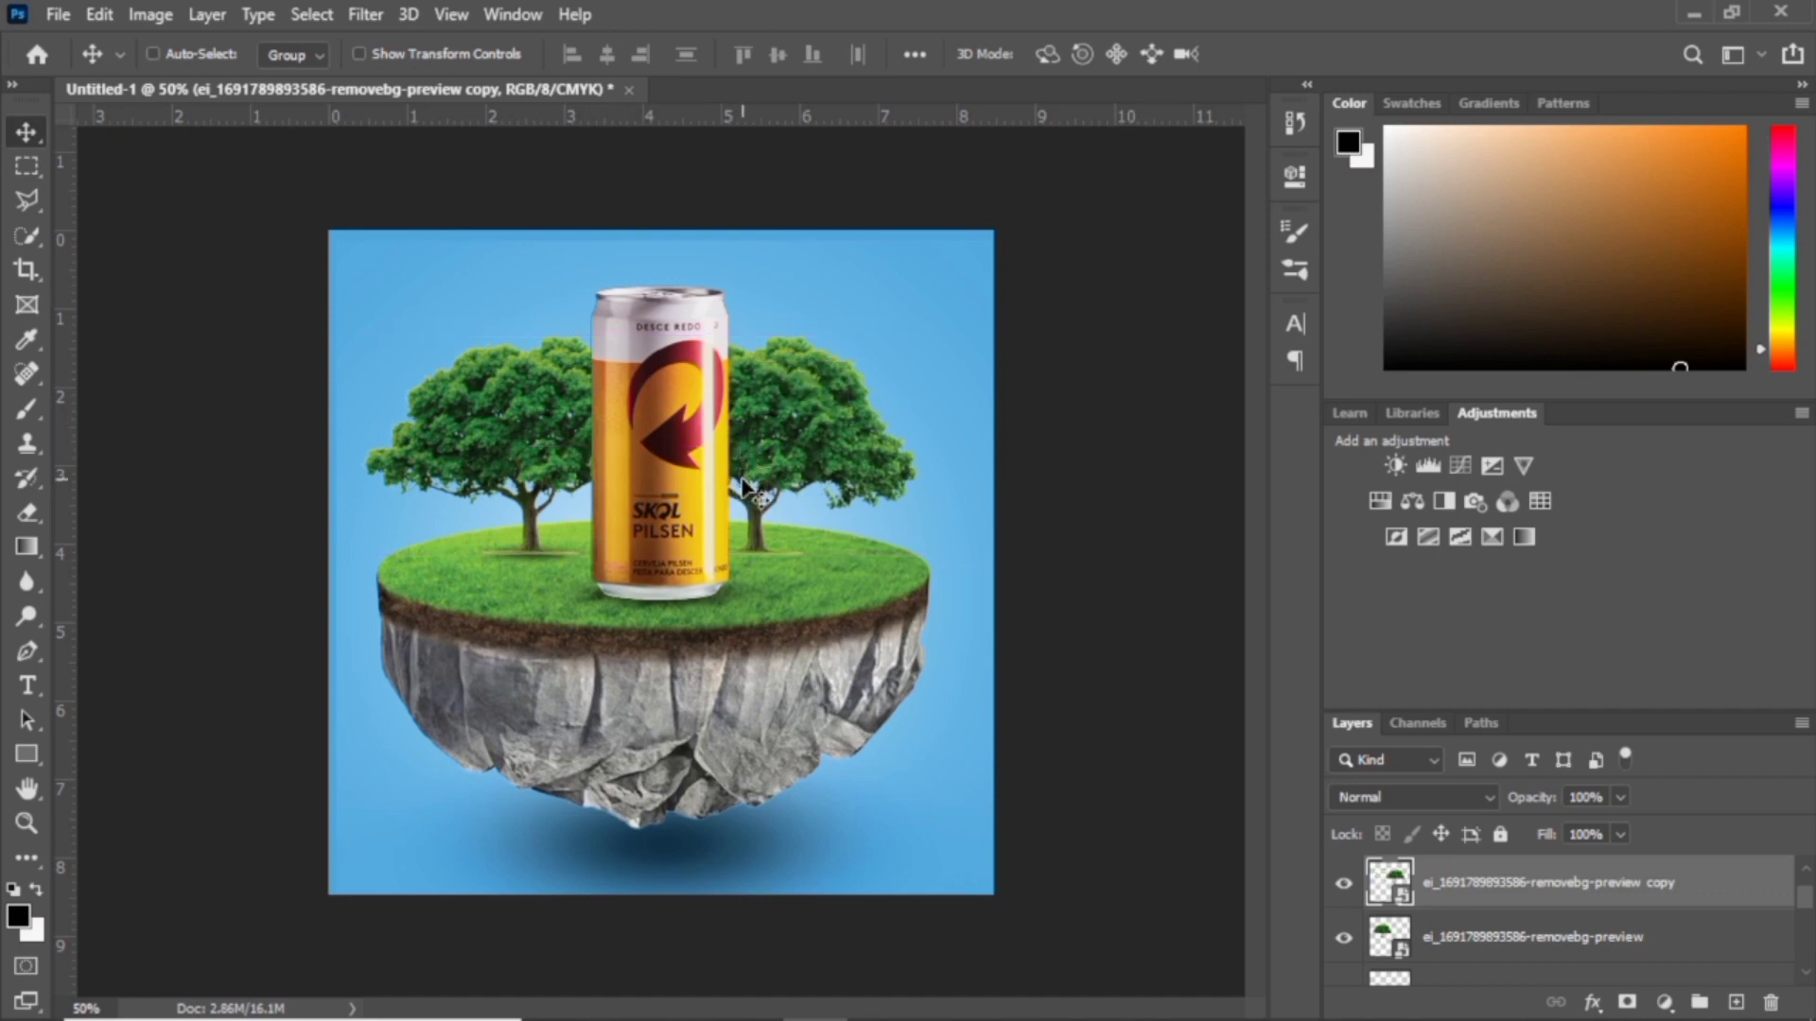
key("ctrl+t")
left_click_drag(584, 248, 682, 391)
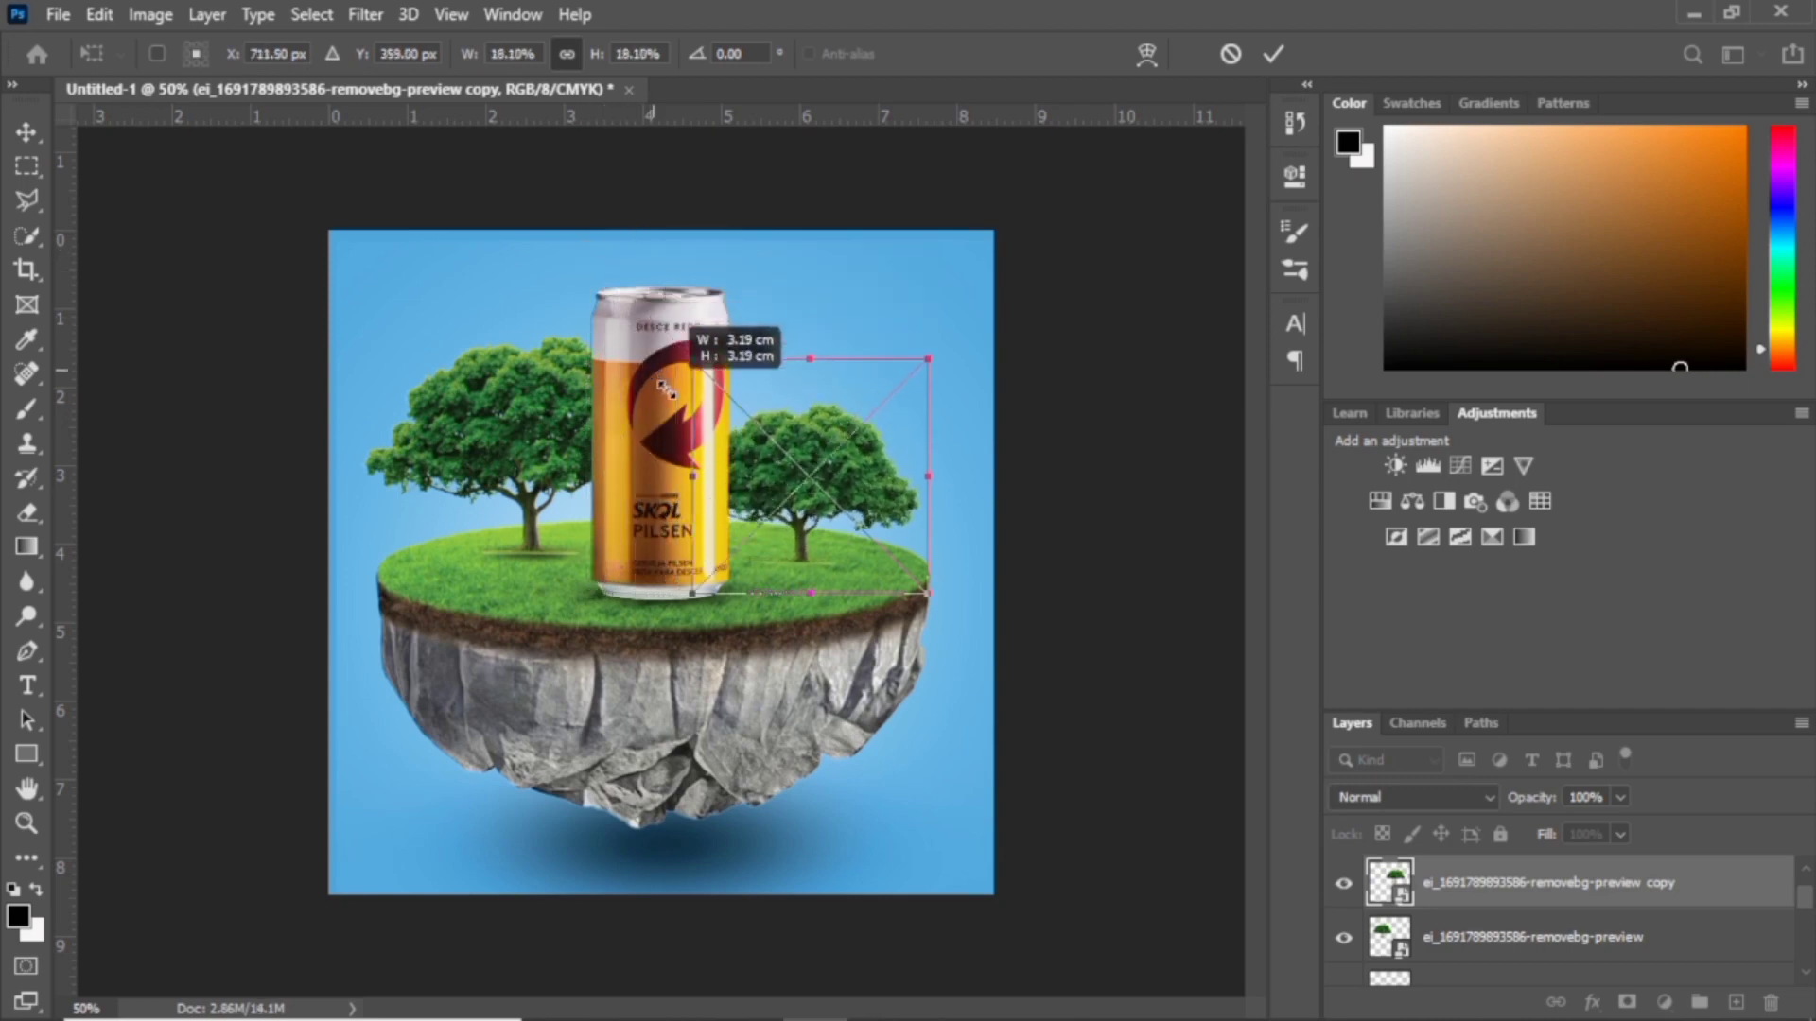
left_click_drag(801, 487, 768, 466)
key("Return")
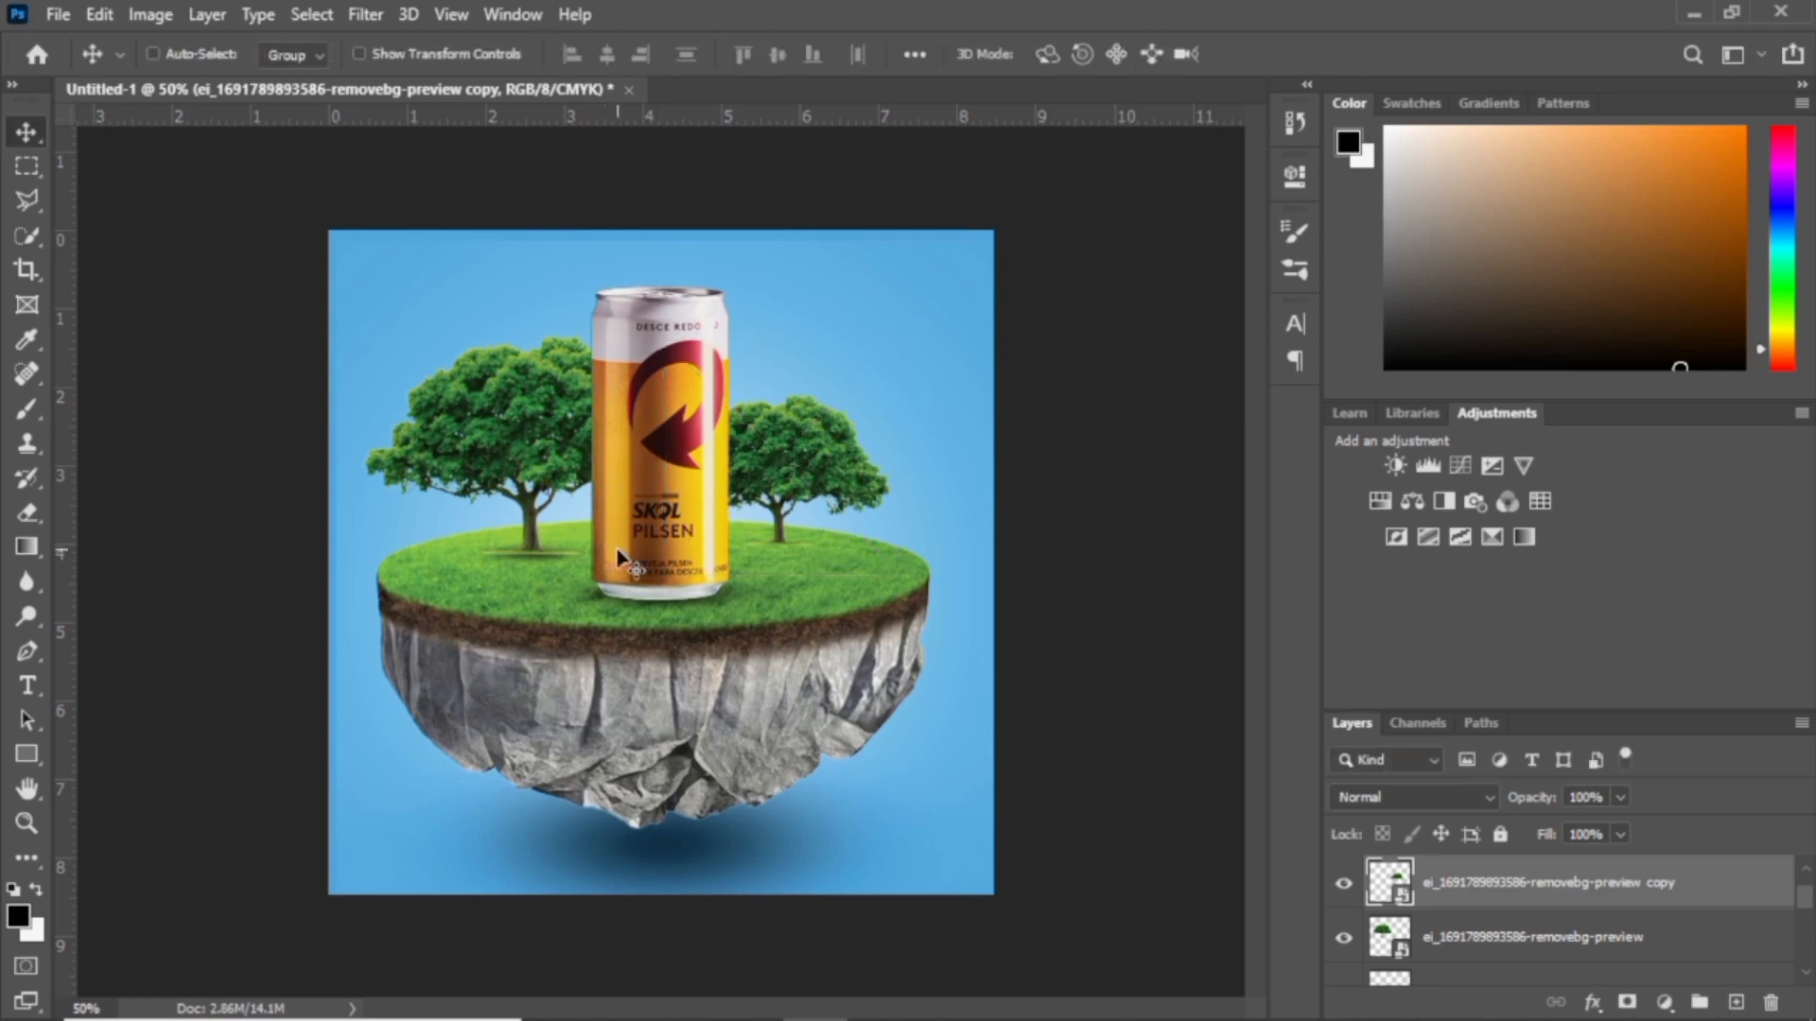
- Create a new layer between the two tree layers and paint a black shadow at the smaller tree's base with a 90 px brush
left_click(1518, 939)
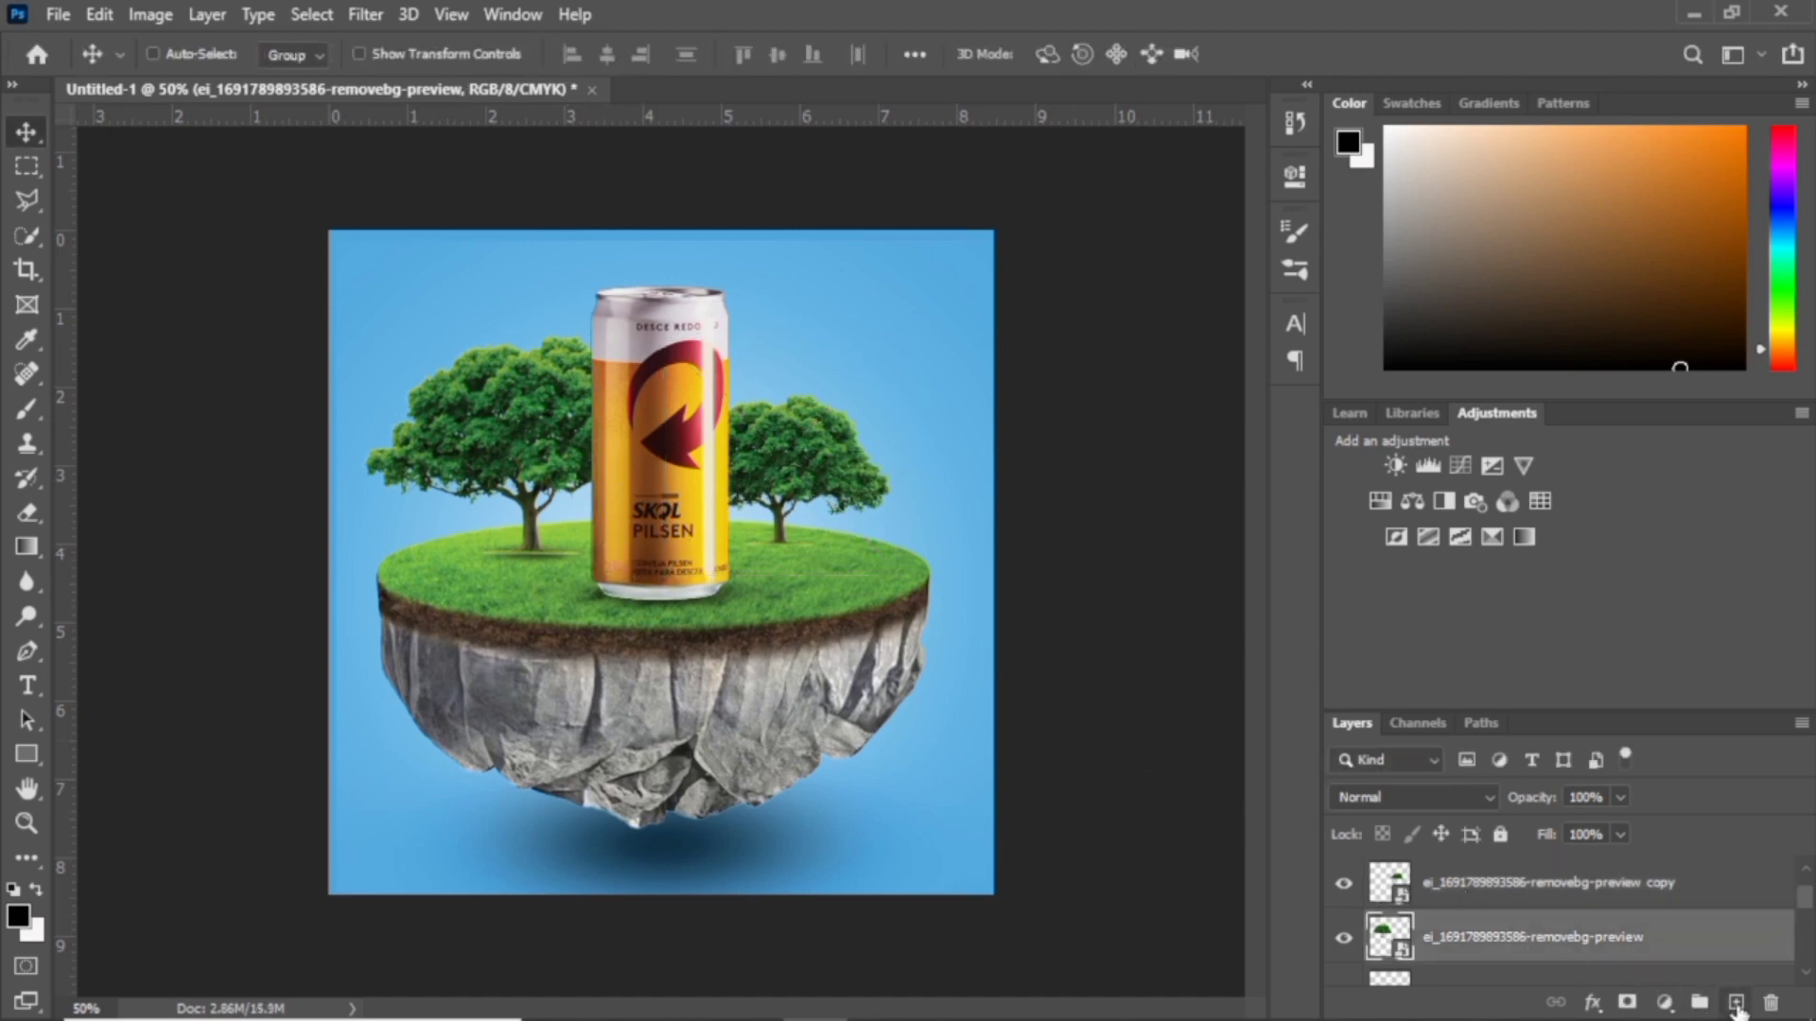
left_click(1735, 1003)
left_click(27, 409)
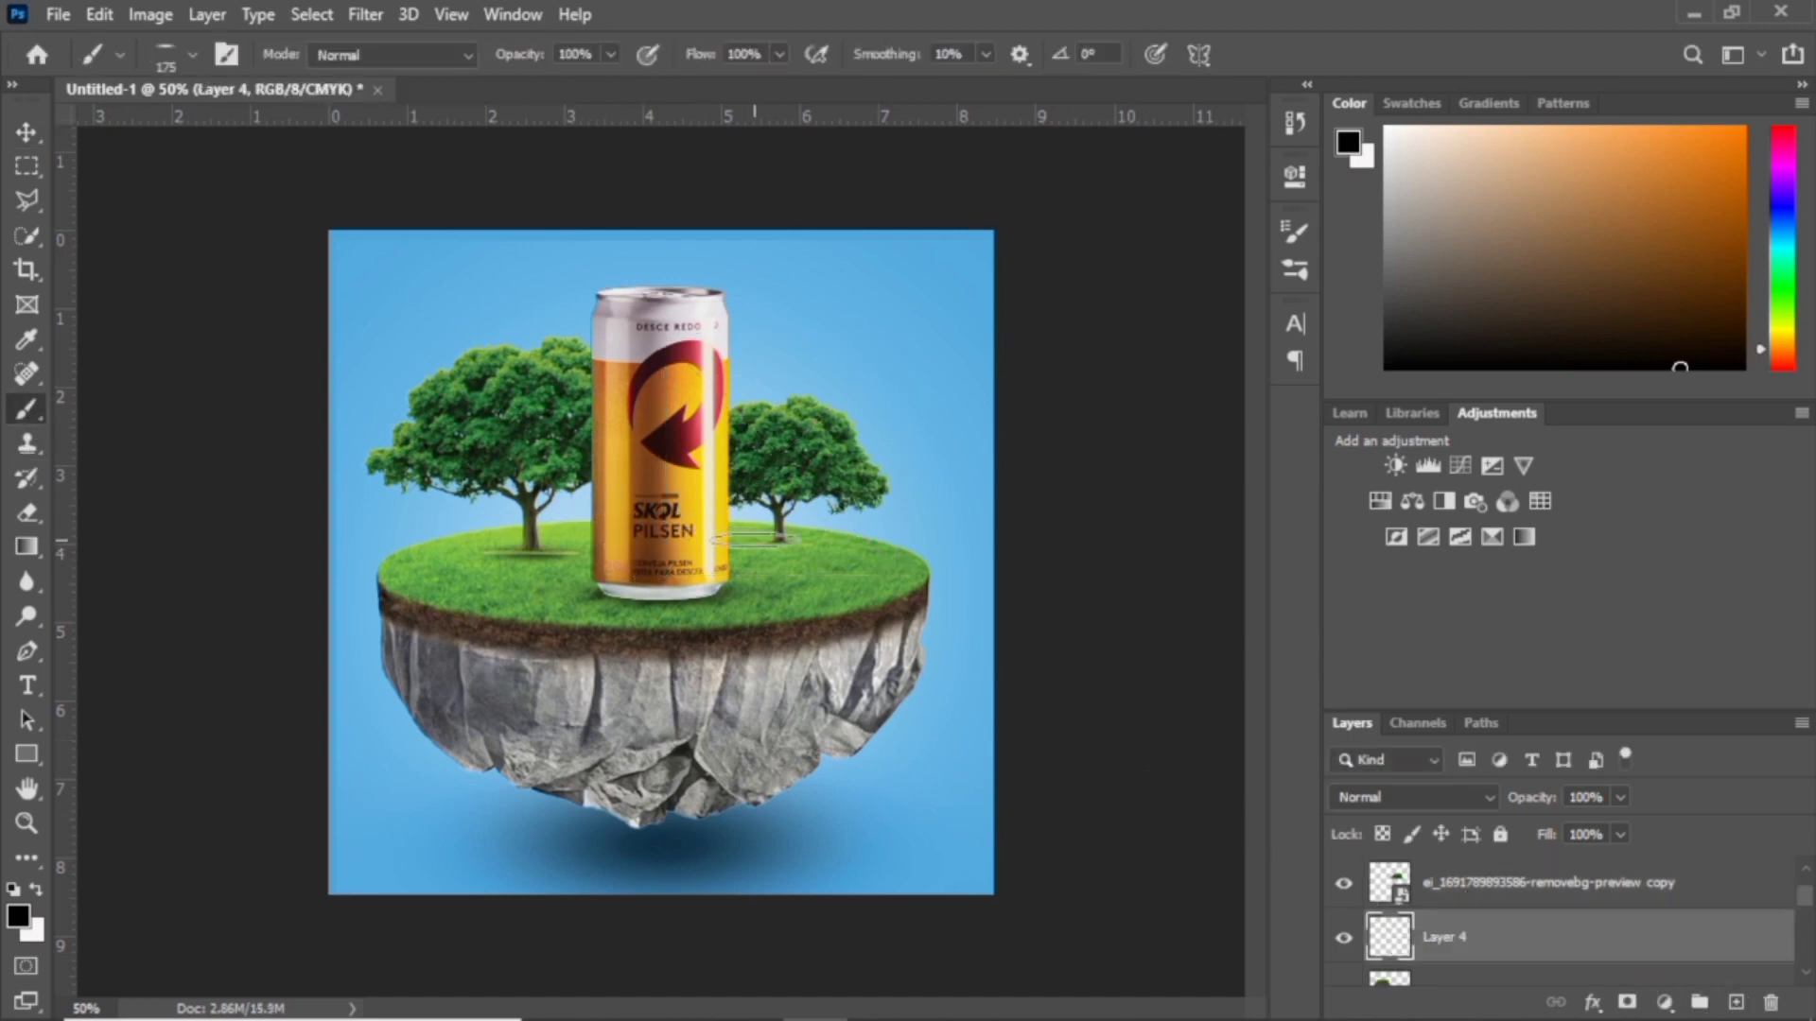
right_click(765, 568)
left_click(754, 570)
key("bracketleft")
key("bracketleft")
key("bracketleft")
- Place the cloud image klipartz.com (80) from the folder, scaled to about 10%, in the sky above the large tree
left_click(1694, 13)
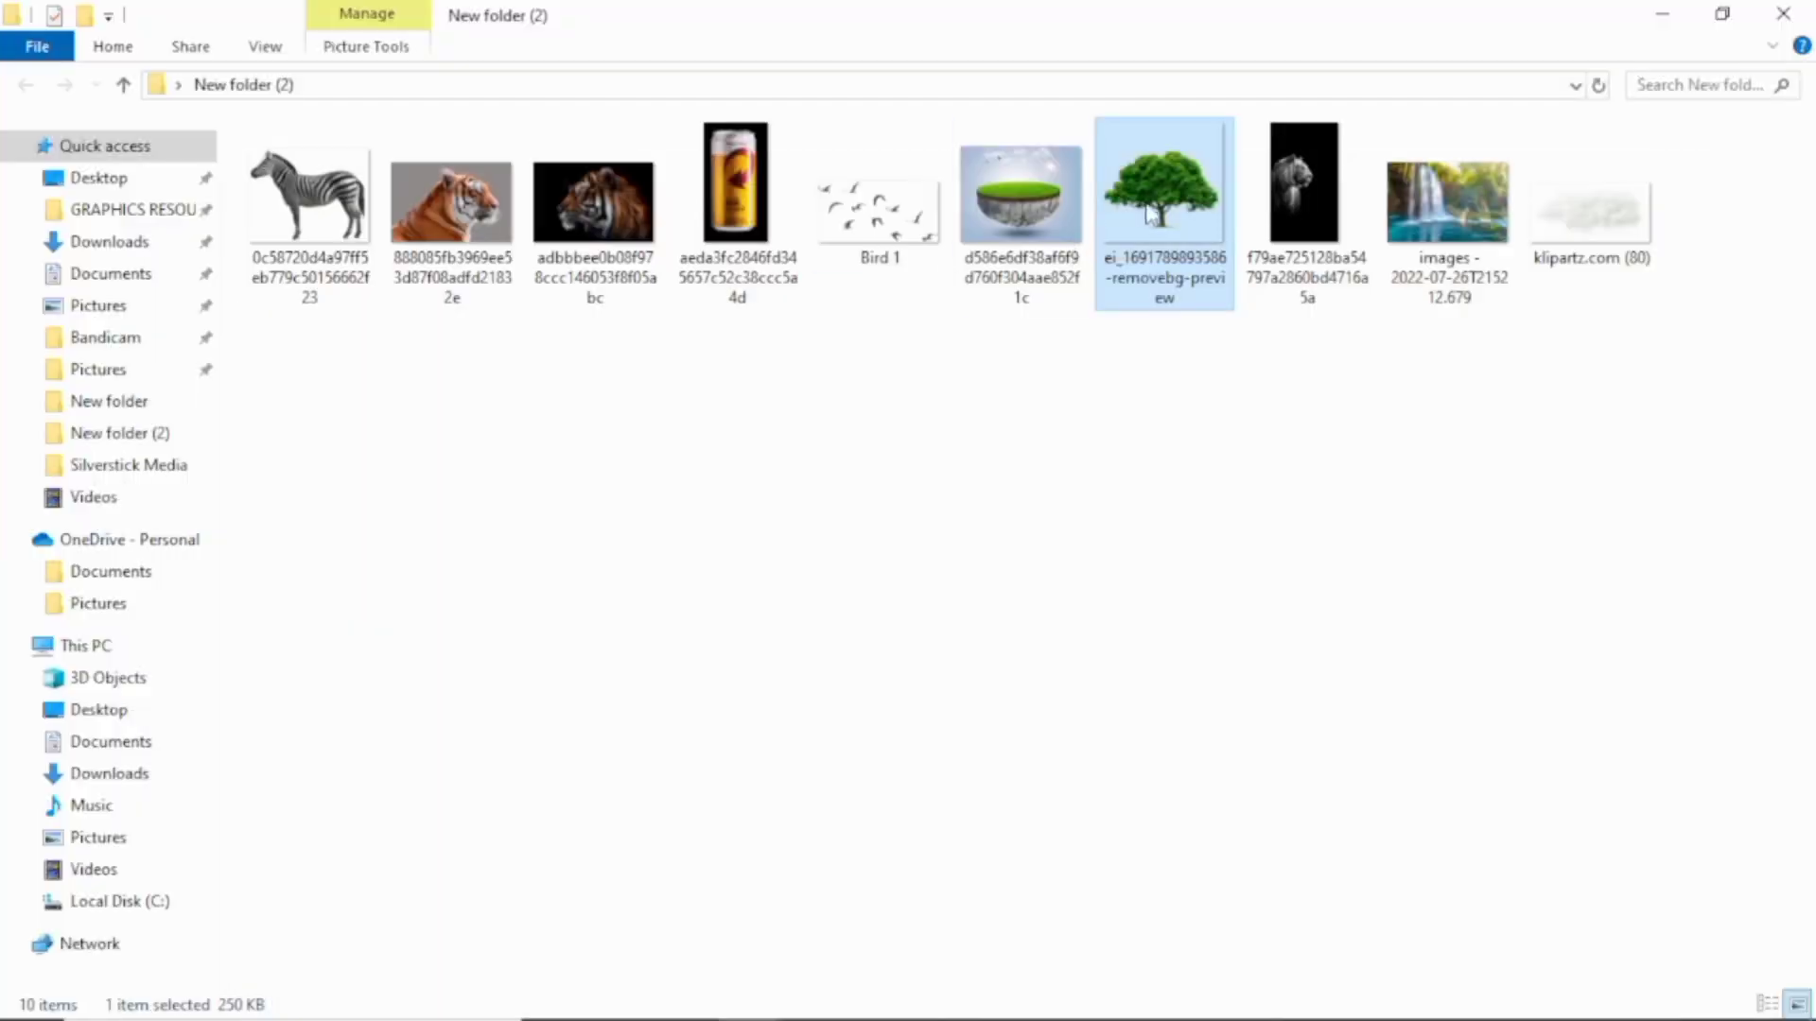
left_click(1607, 194)
left_click_drag(1606, 194, 471, 388)
left_click_drag(321, 396, 693, 579)
left_click_drag(854, 659, 508, 307)
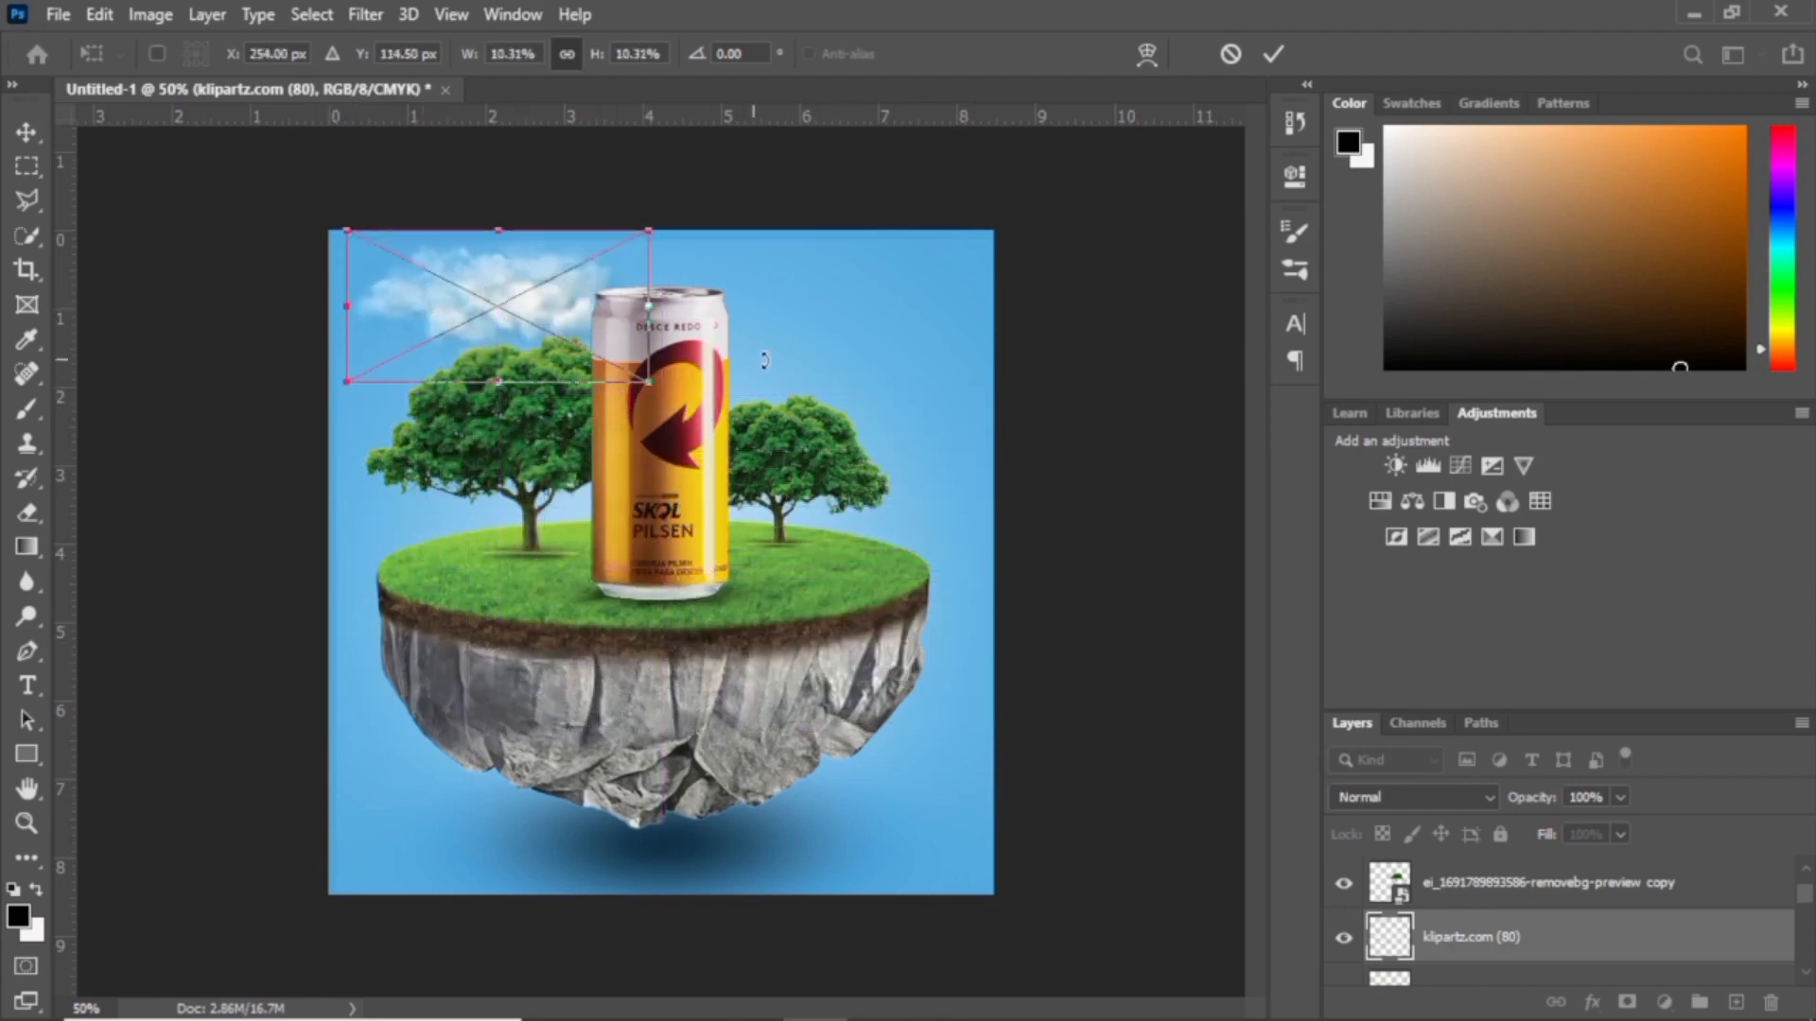
key("Return")
- Move the klipartz.com (80) cloud layer above the can layer
key("b")
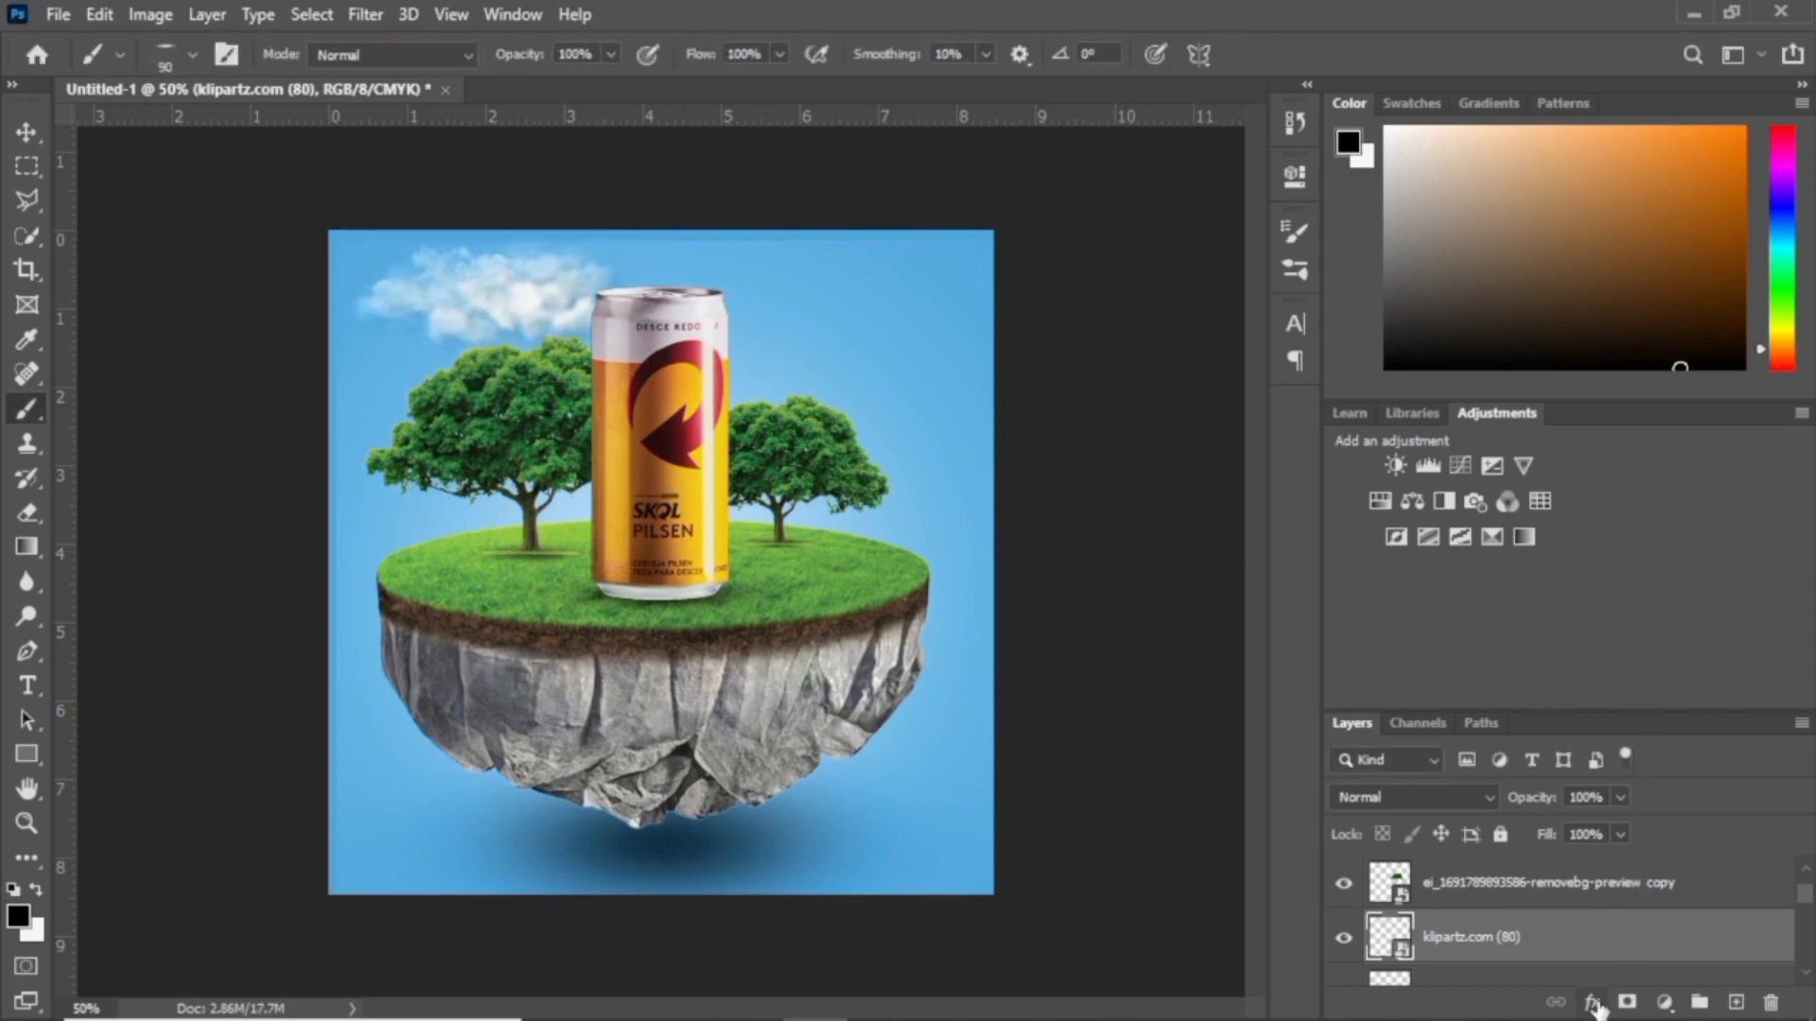
left_click_drag(1621, 941, 1627, 859)
scroll(1804, 894, "up", 1)
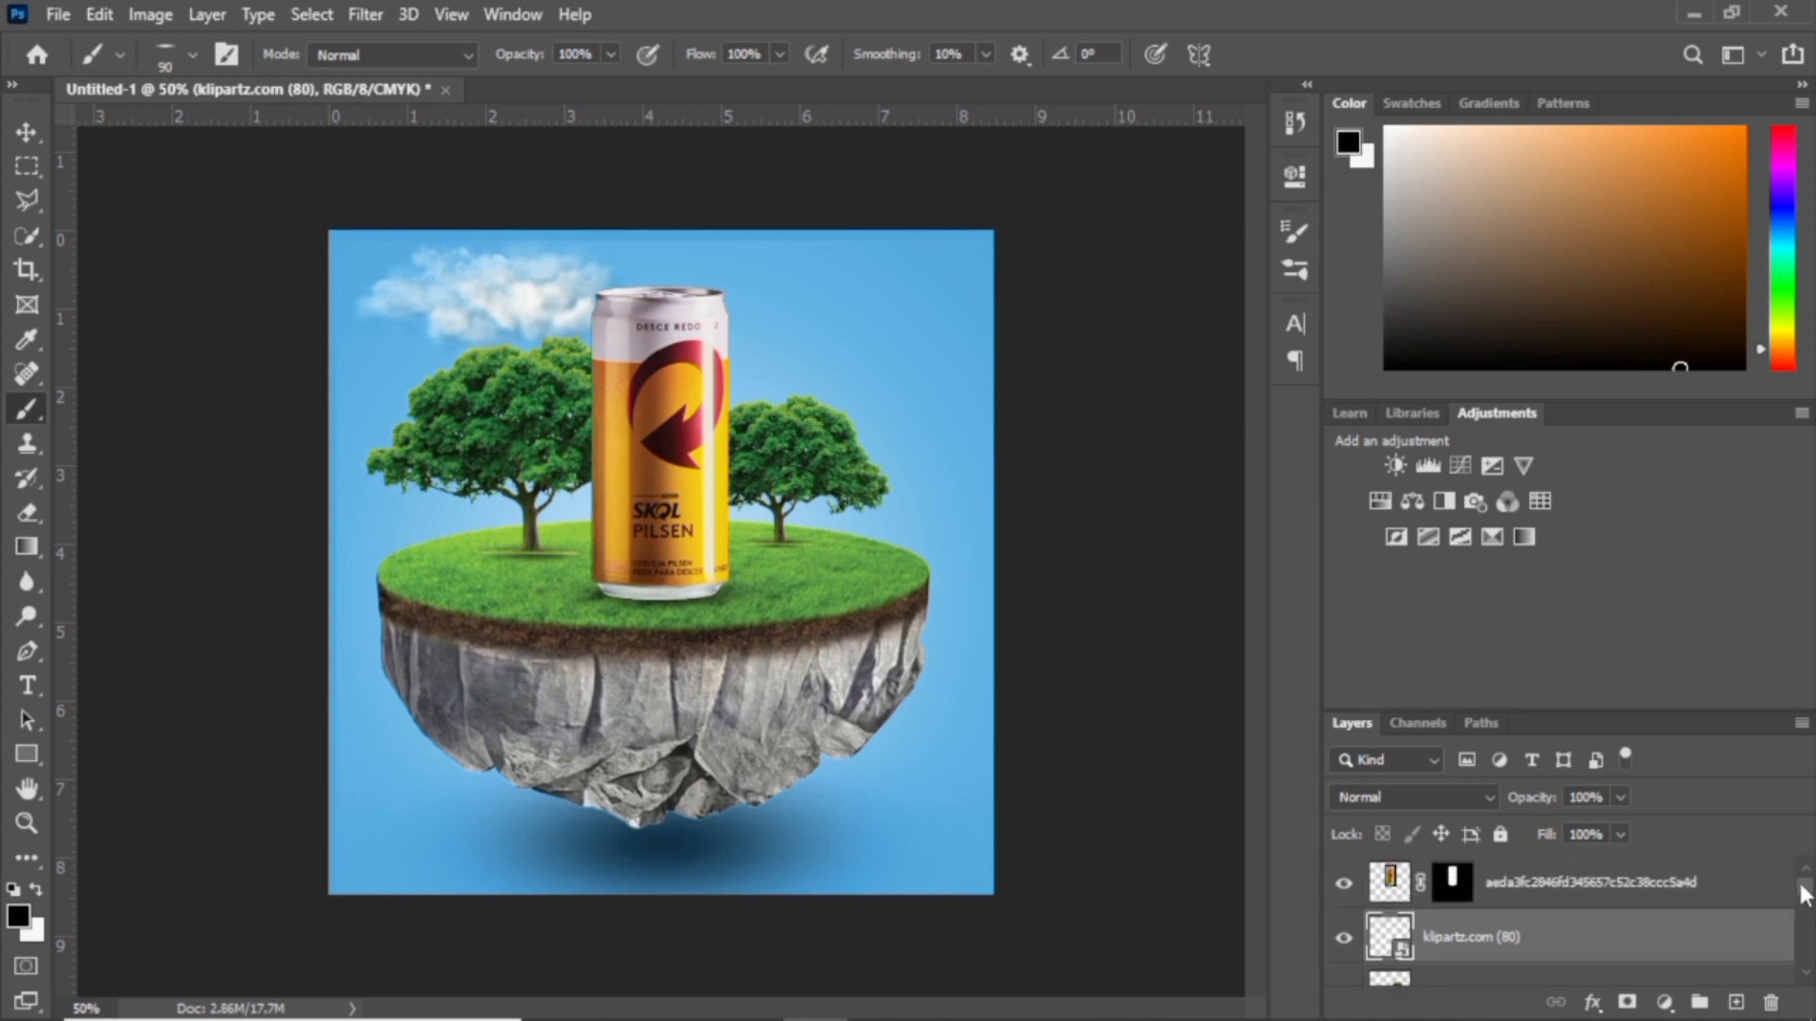
left_click_drag(1727, 959, 1734, 881)
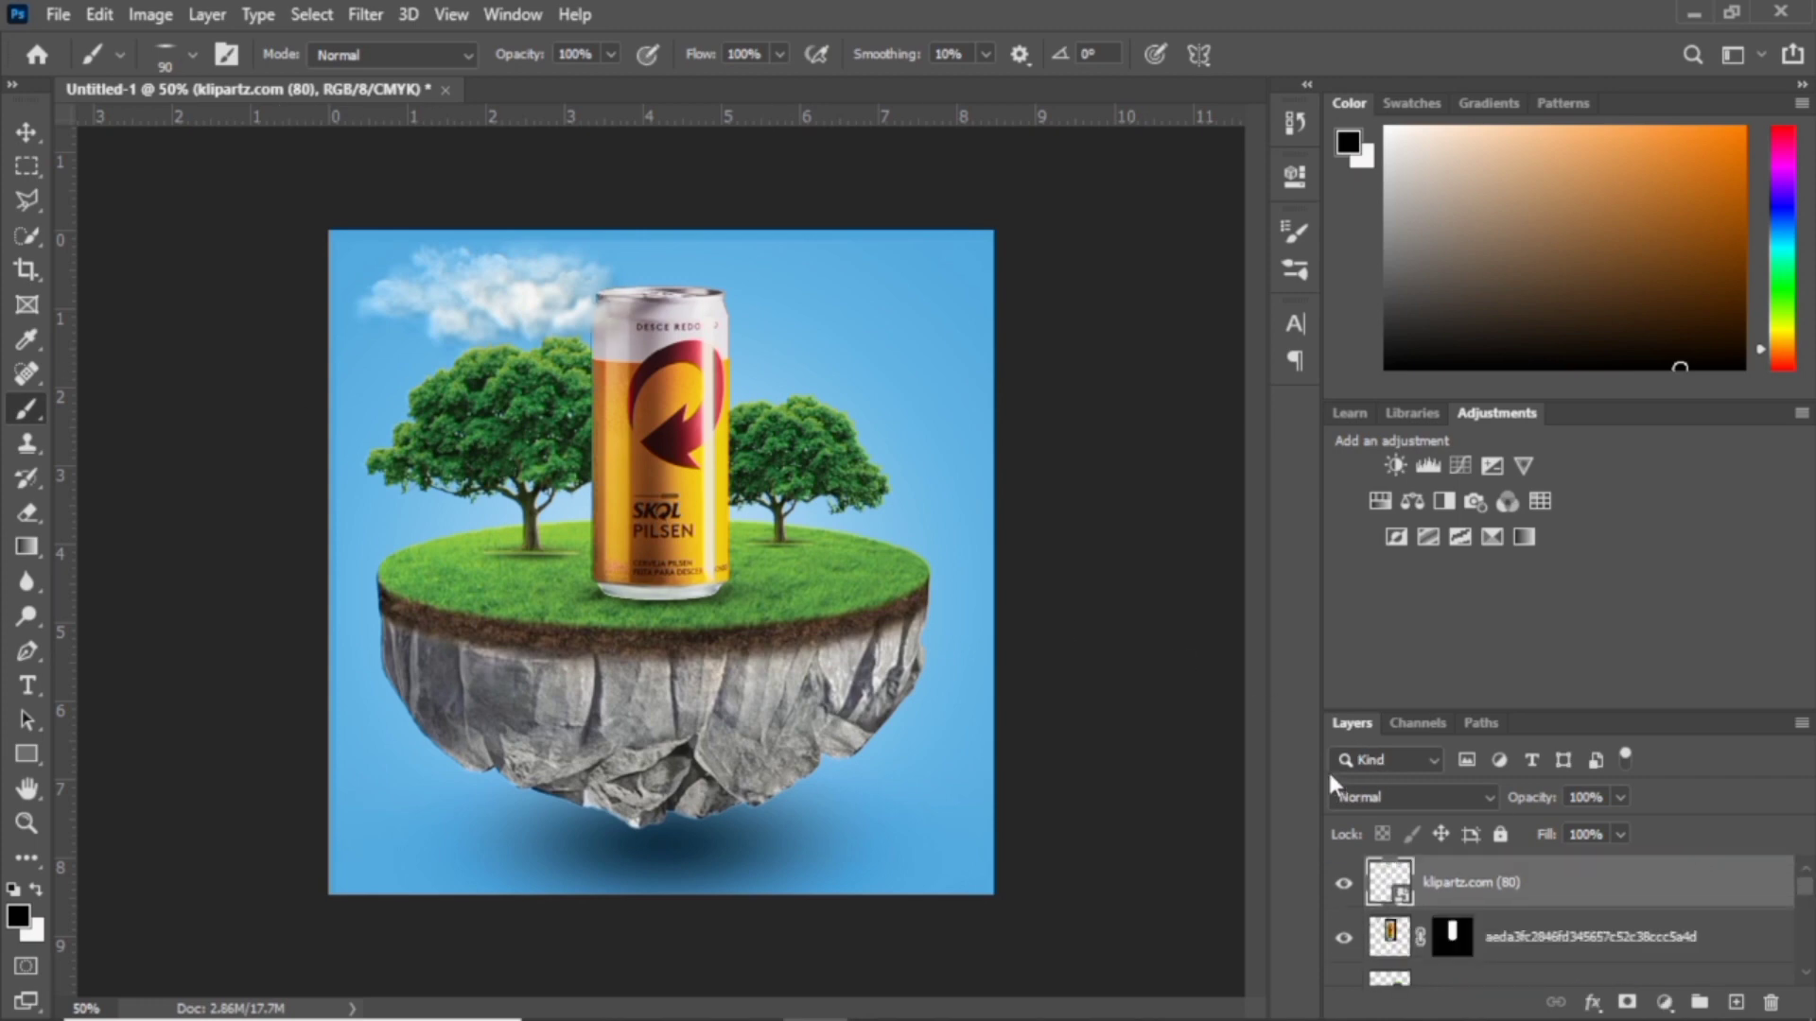
- Duplicate the cloud layer and position the copy to the right of the can, above the smaller tree
key("ctrl+j")
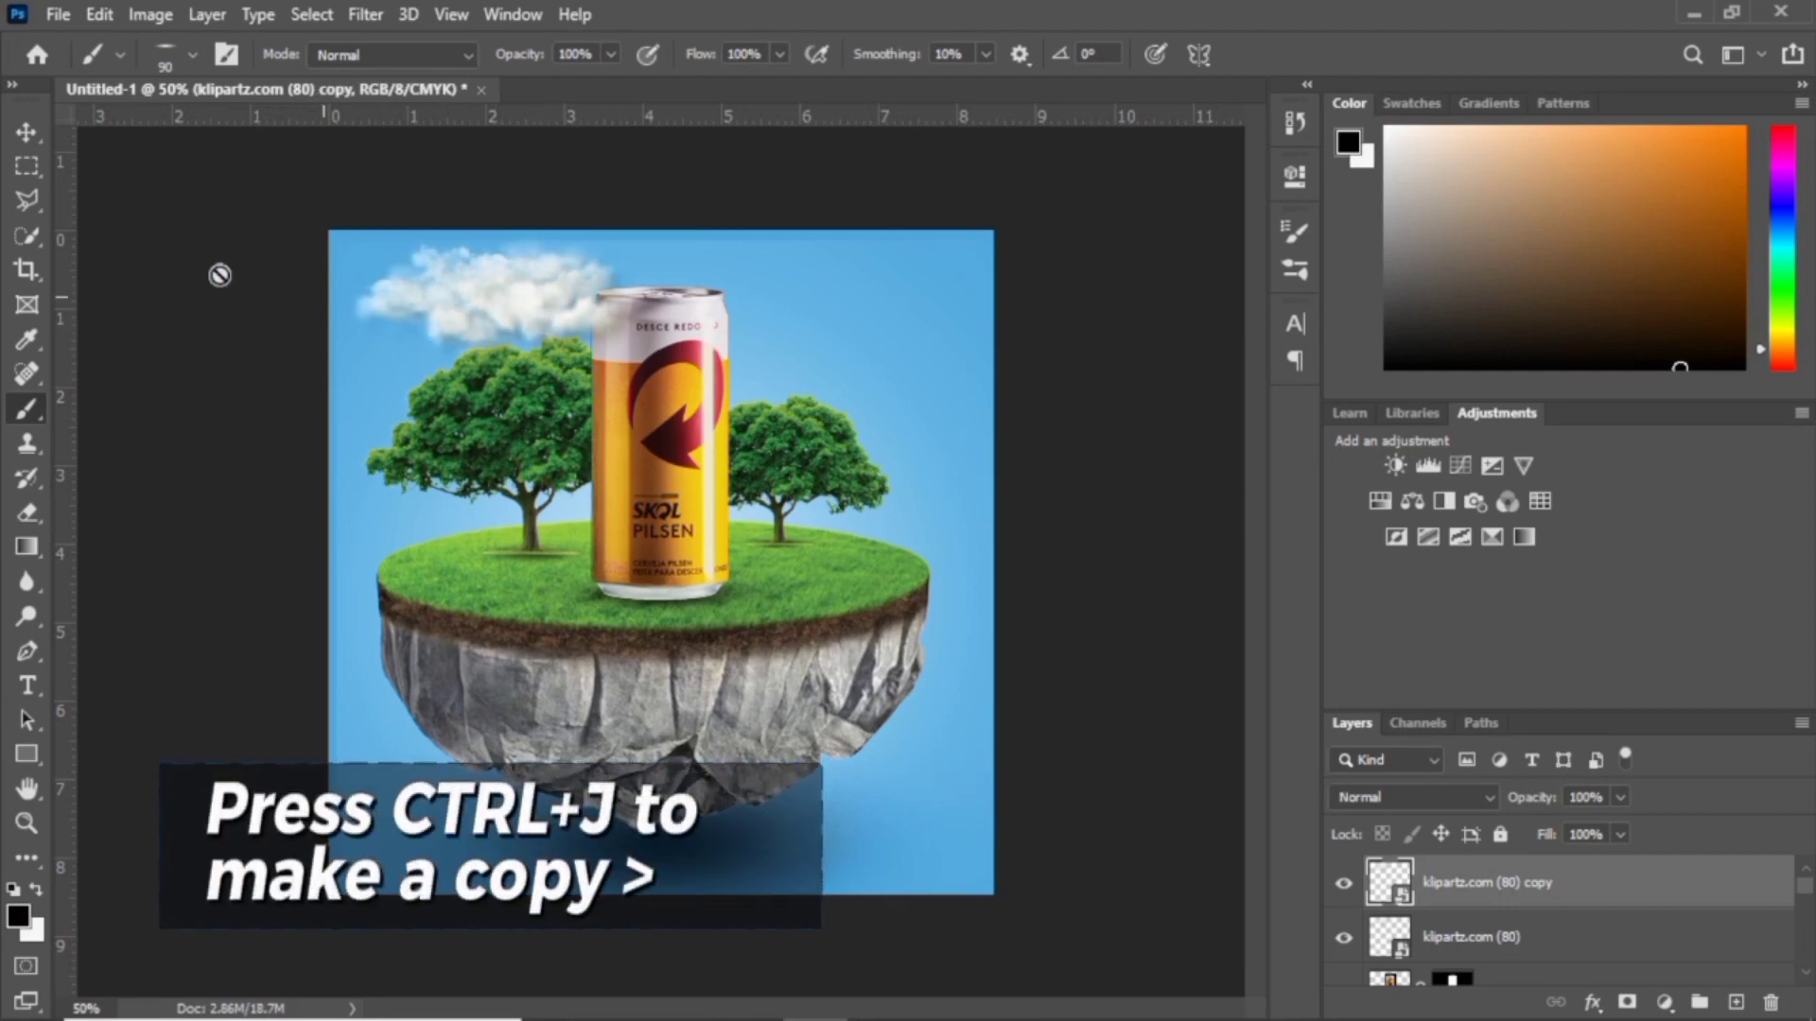
left_click(23, 134)
left_click_drag(447, 293, 821, 393)
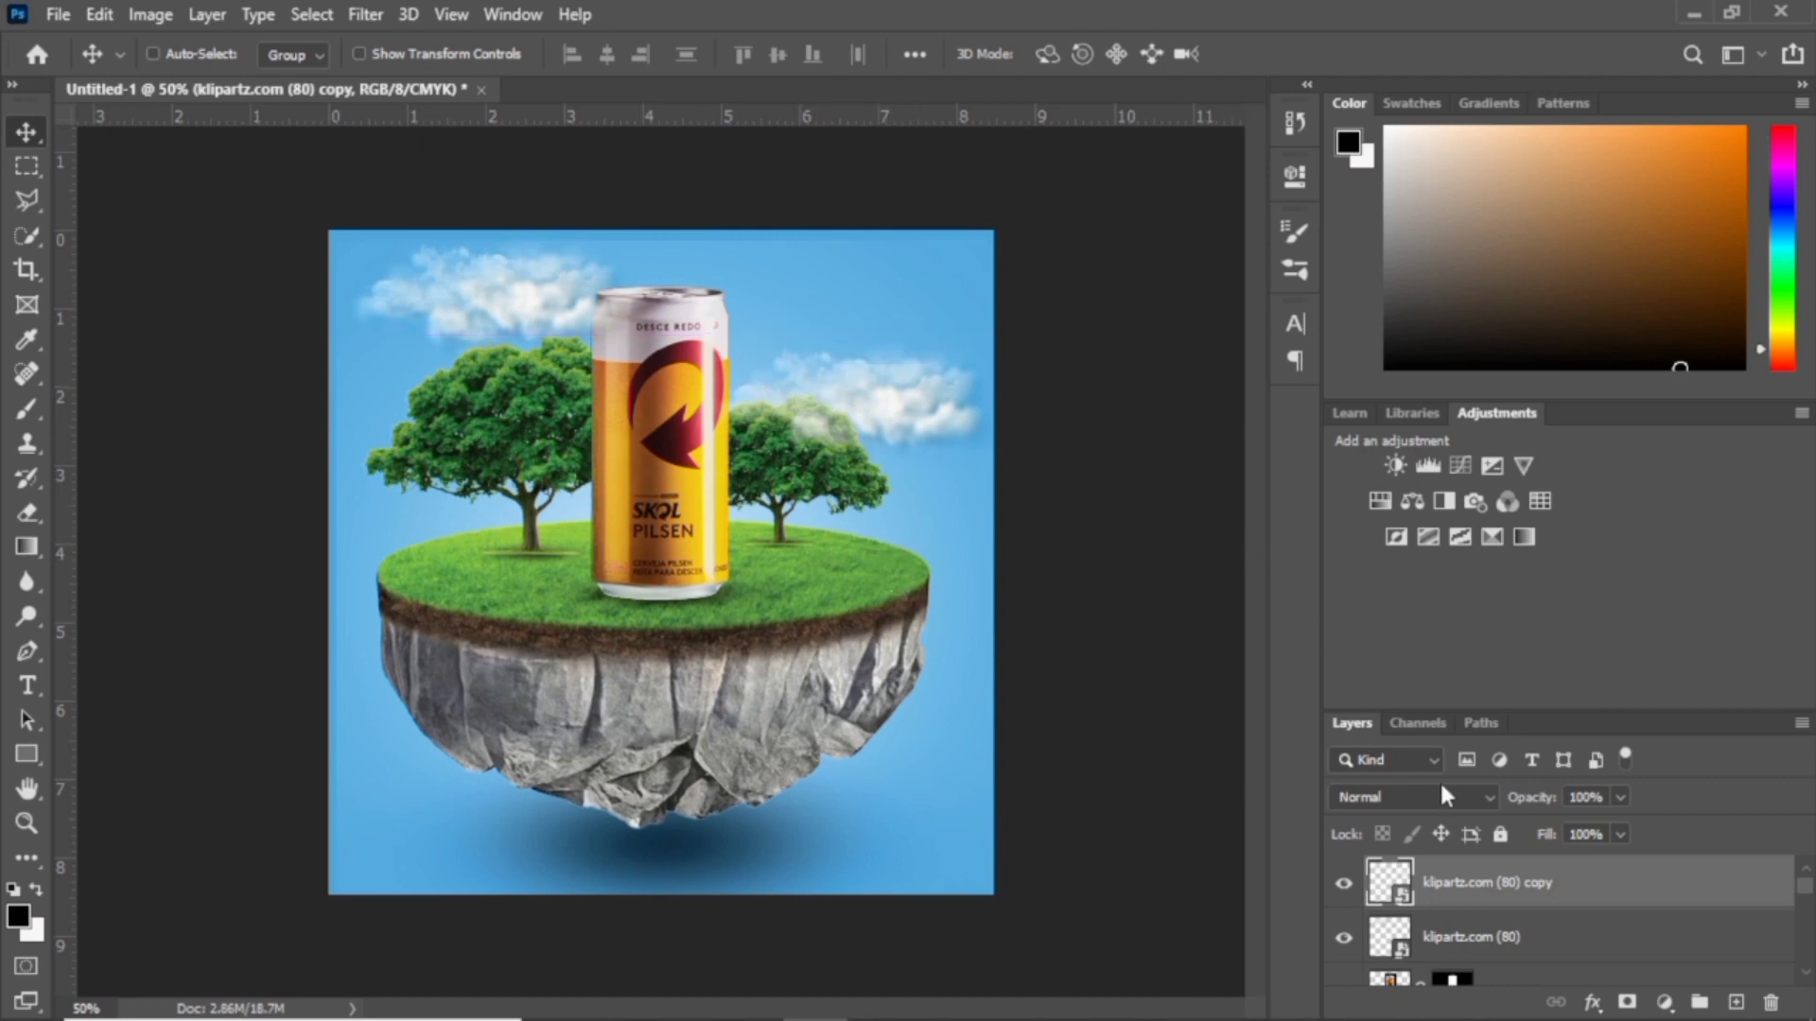
- Move the cloud copy below the can and smaller tree layers, and place a duplicate of it low behind that tree's trunk
left_click_drag(1615, 893, 1795, 883)
left_click(1805, 974)
left_click_drag(1582, 887, 1703, 951)
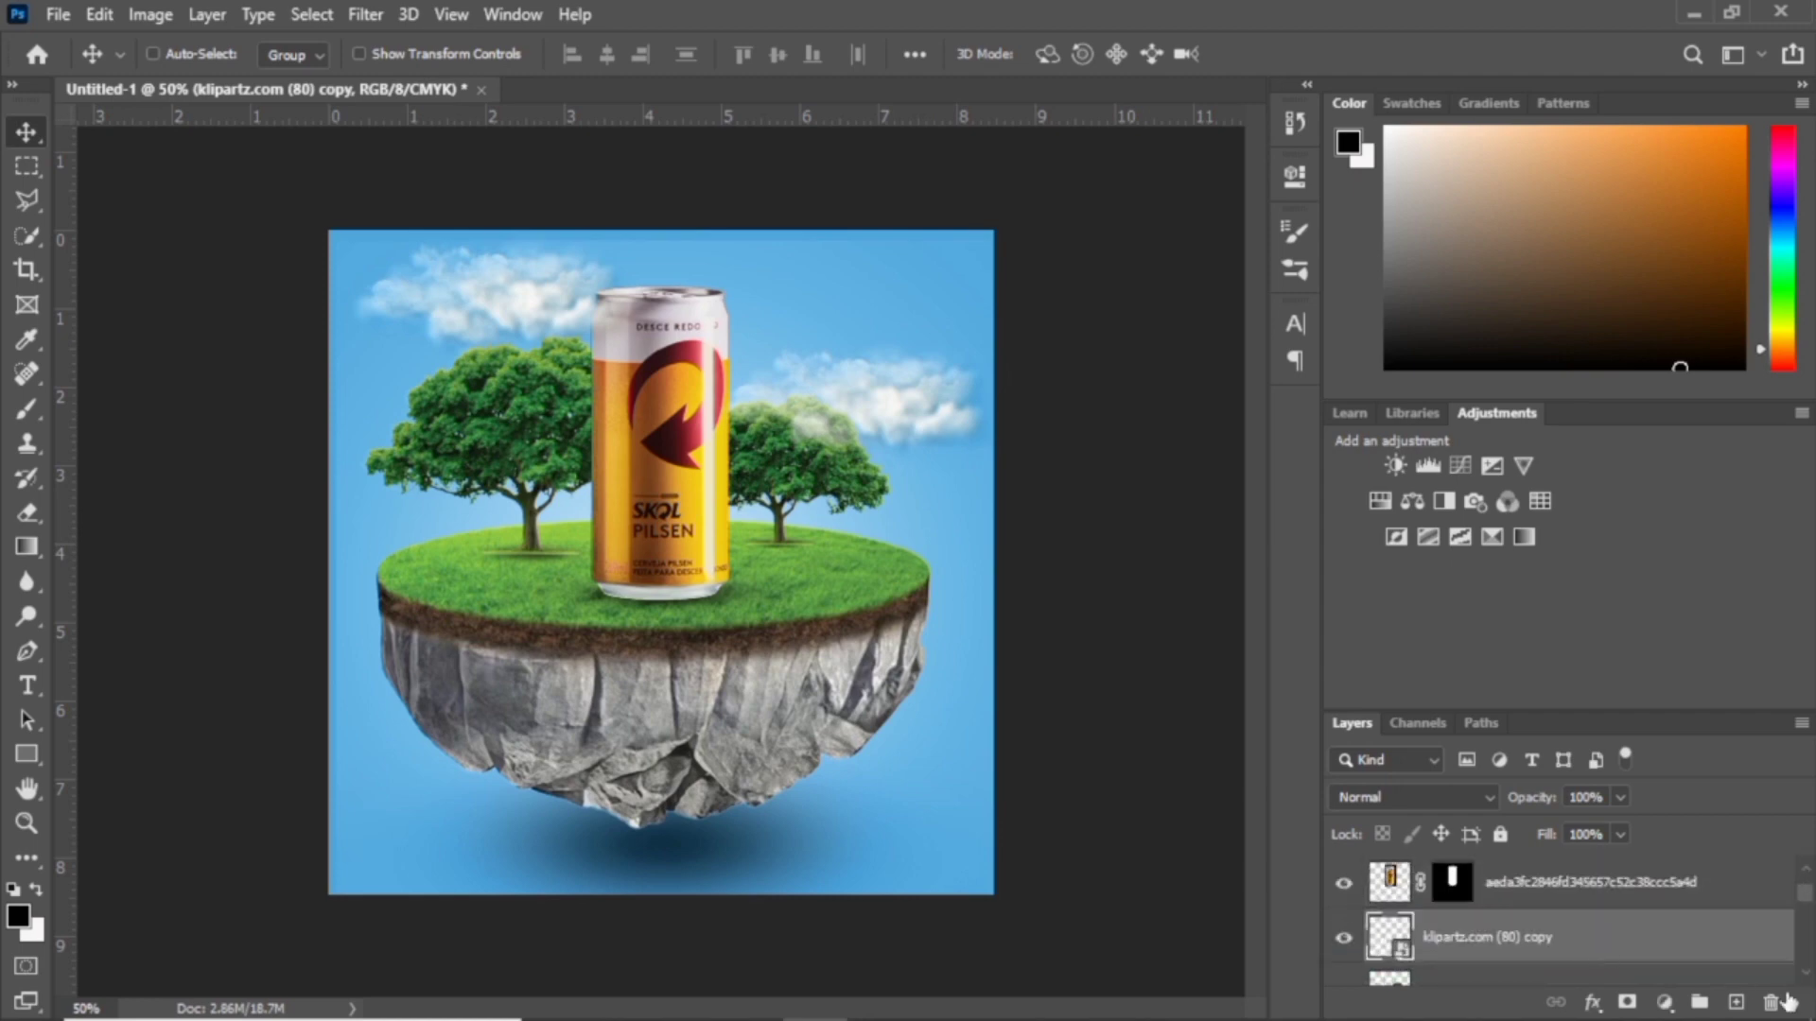
left_click(1803, 975)
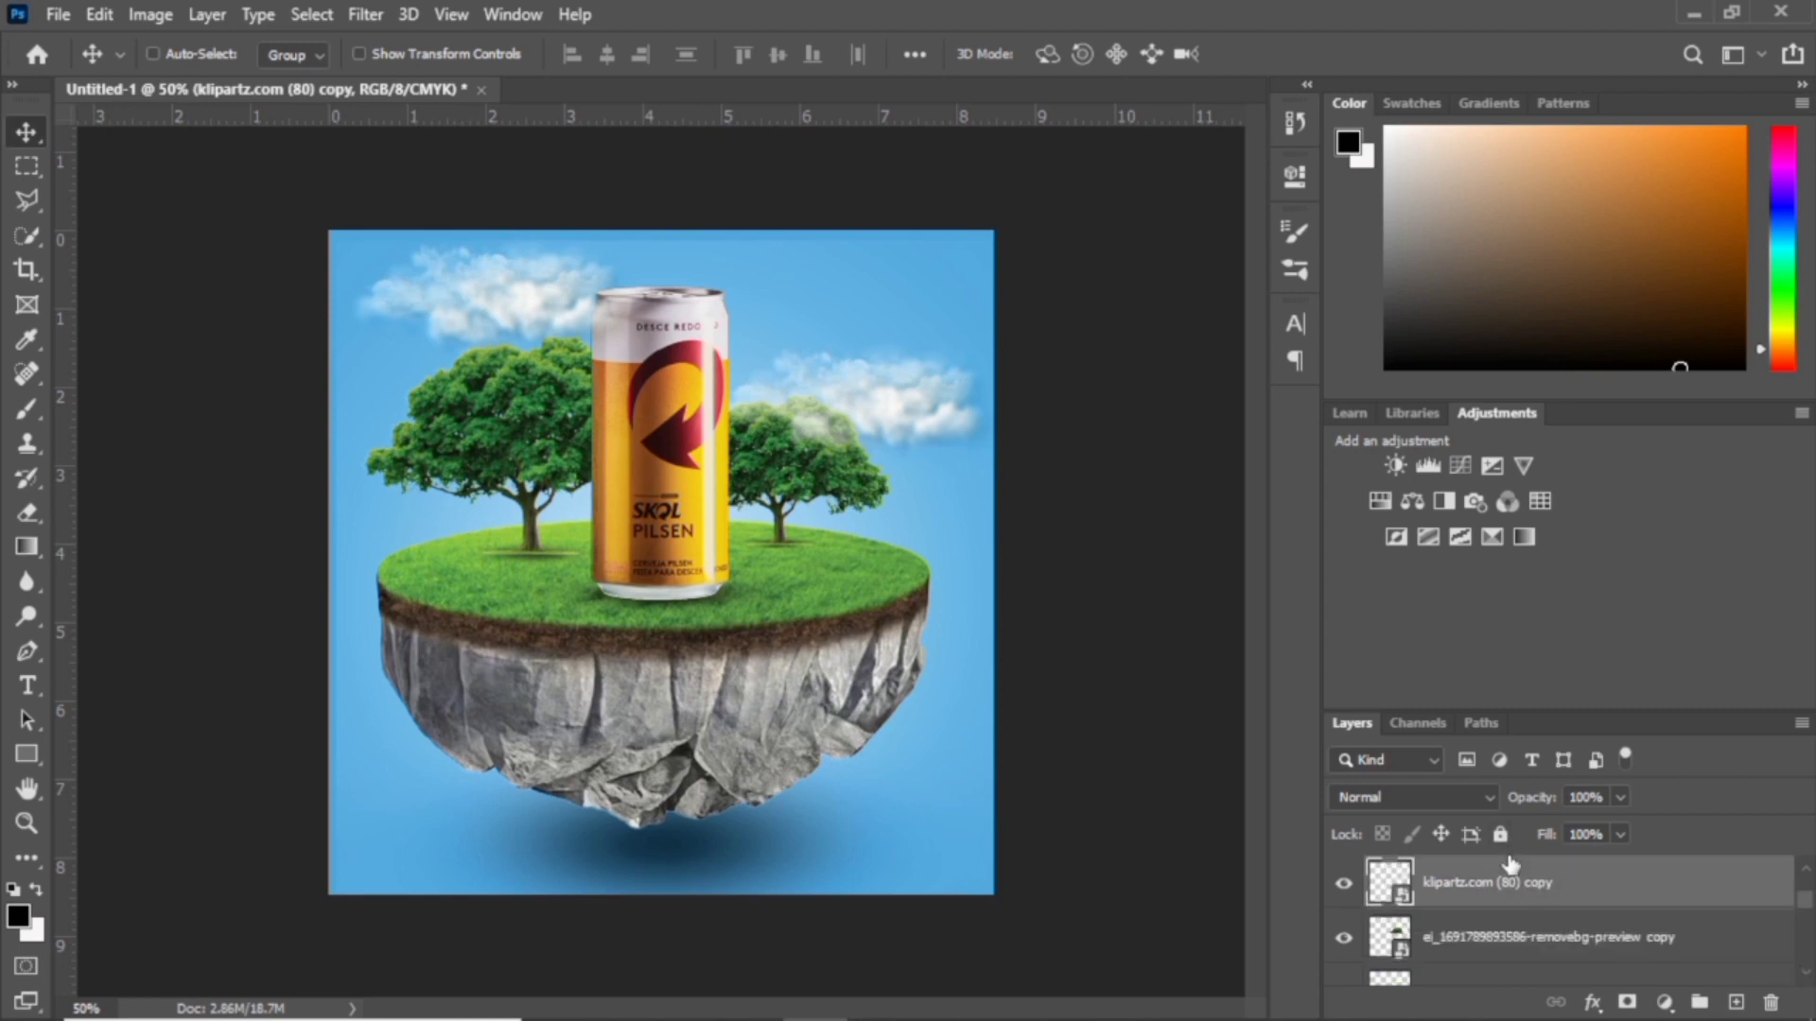
left_click_drag(1511, 862, 1518, 946)
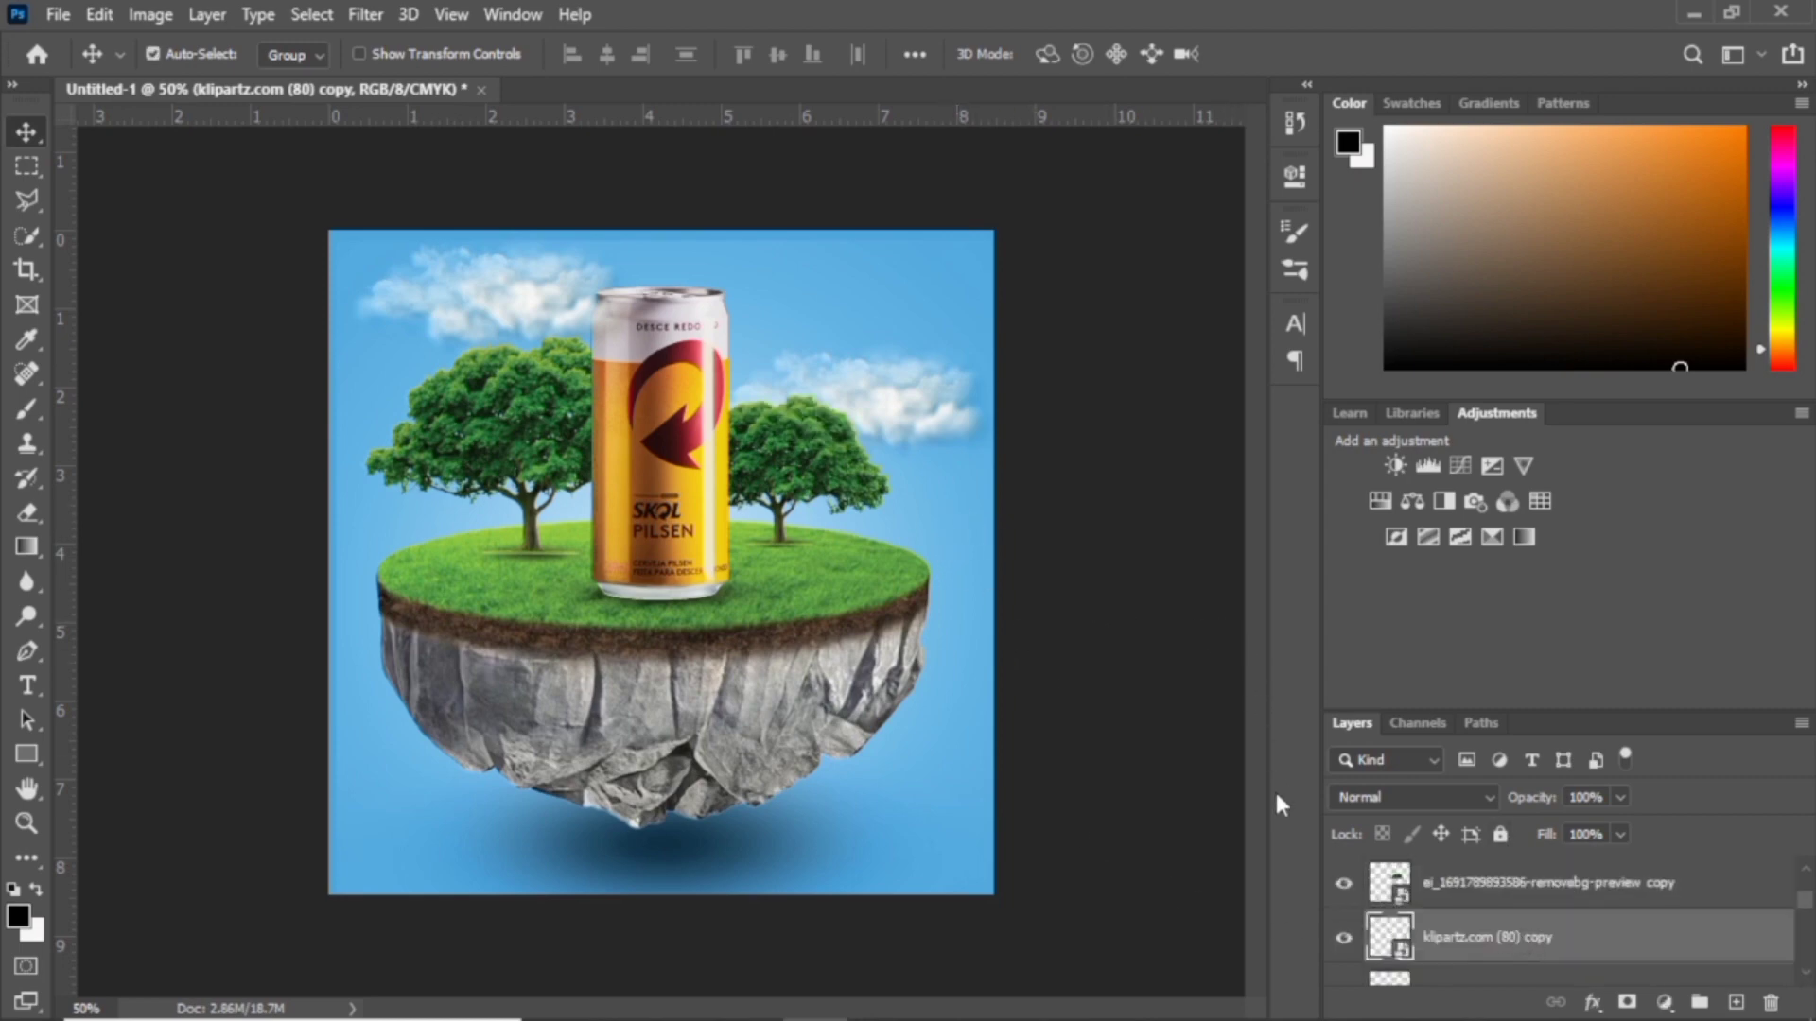
key("ctrl+j")
left_click_drag(893, 410, 791, 511)
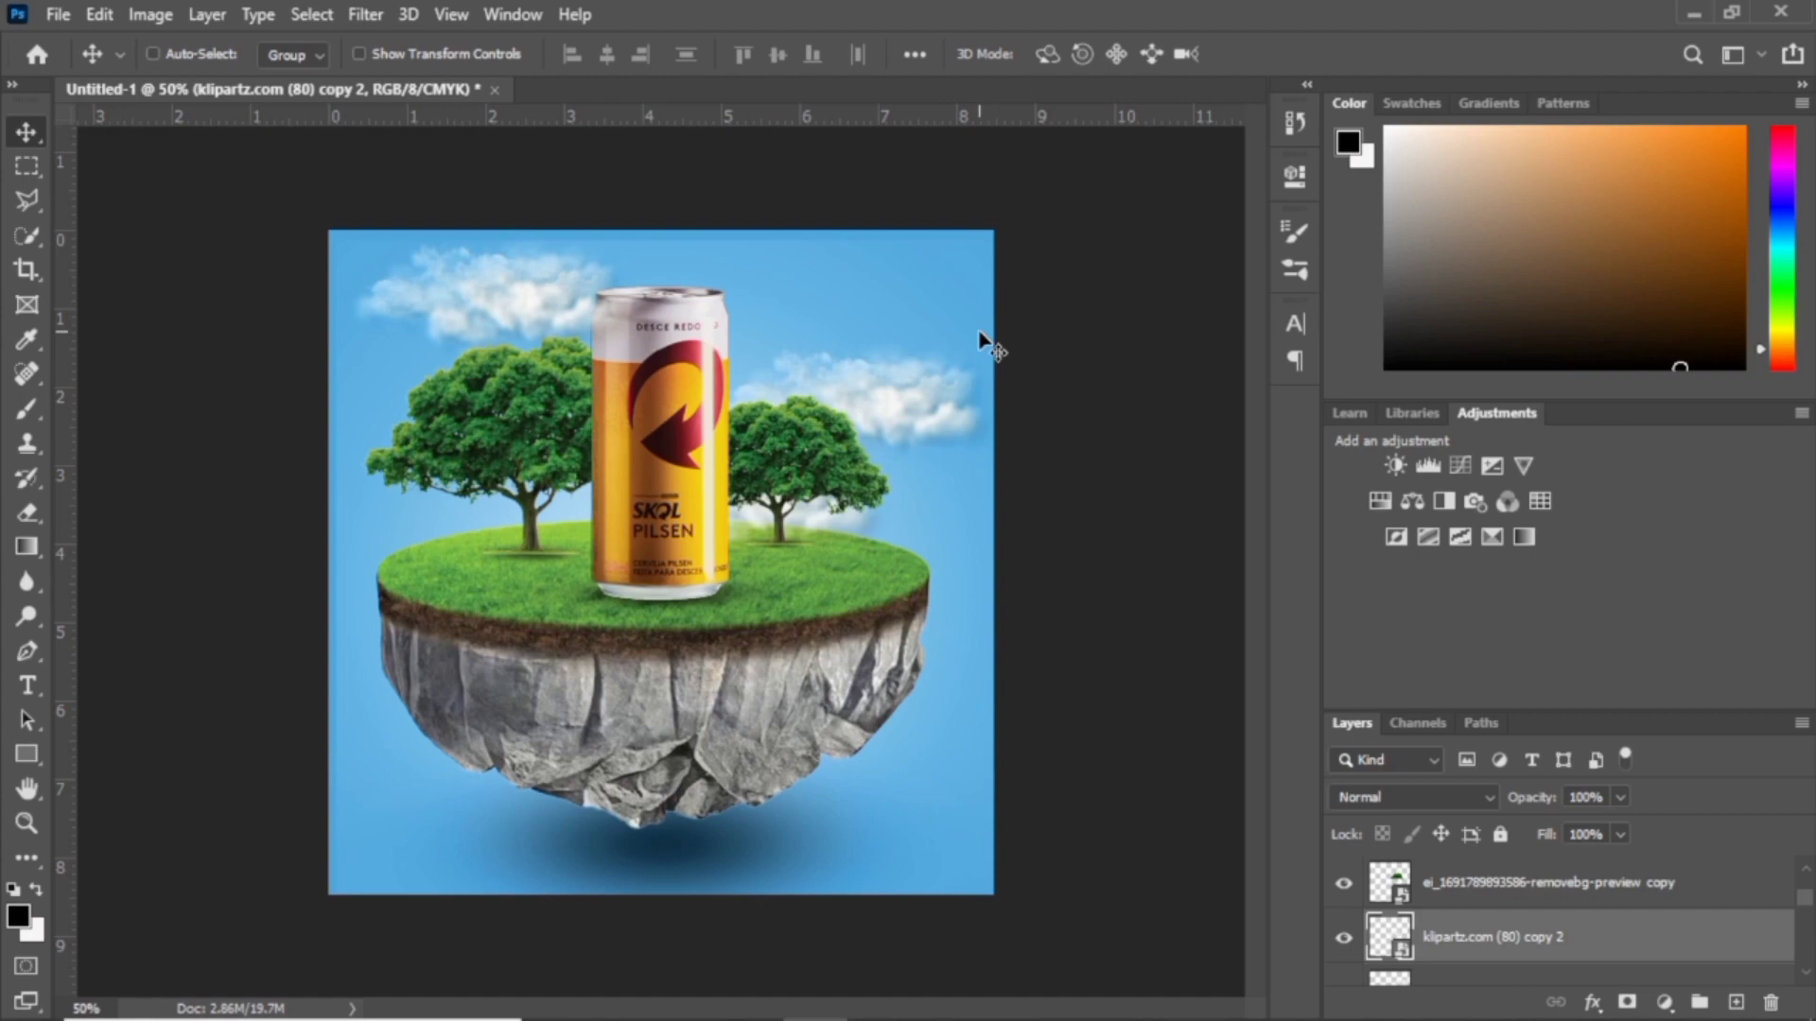
- Place the Bird 1 image from the folder, scaled to about 22%, in the sky right of the can above the cloud
left_click(1692, 16)
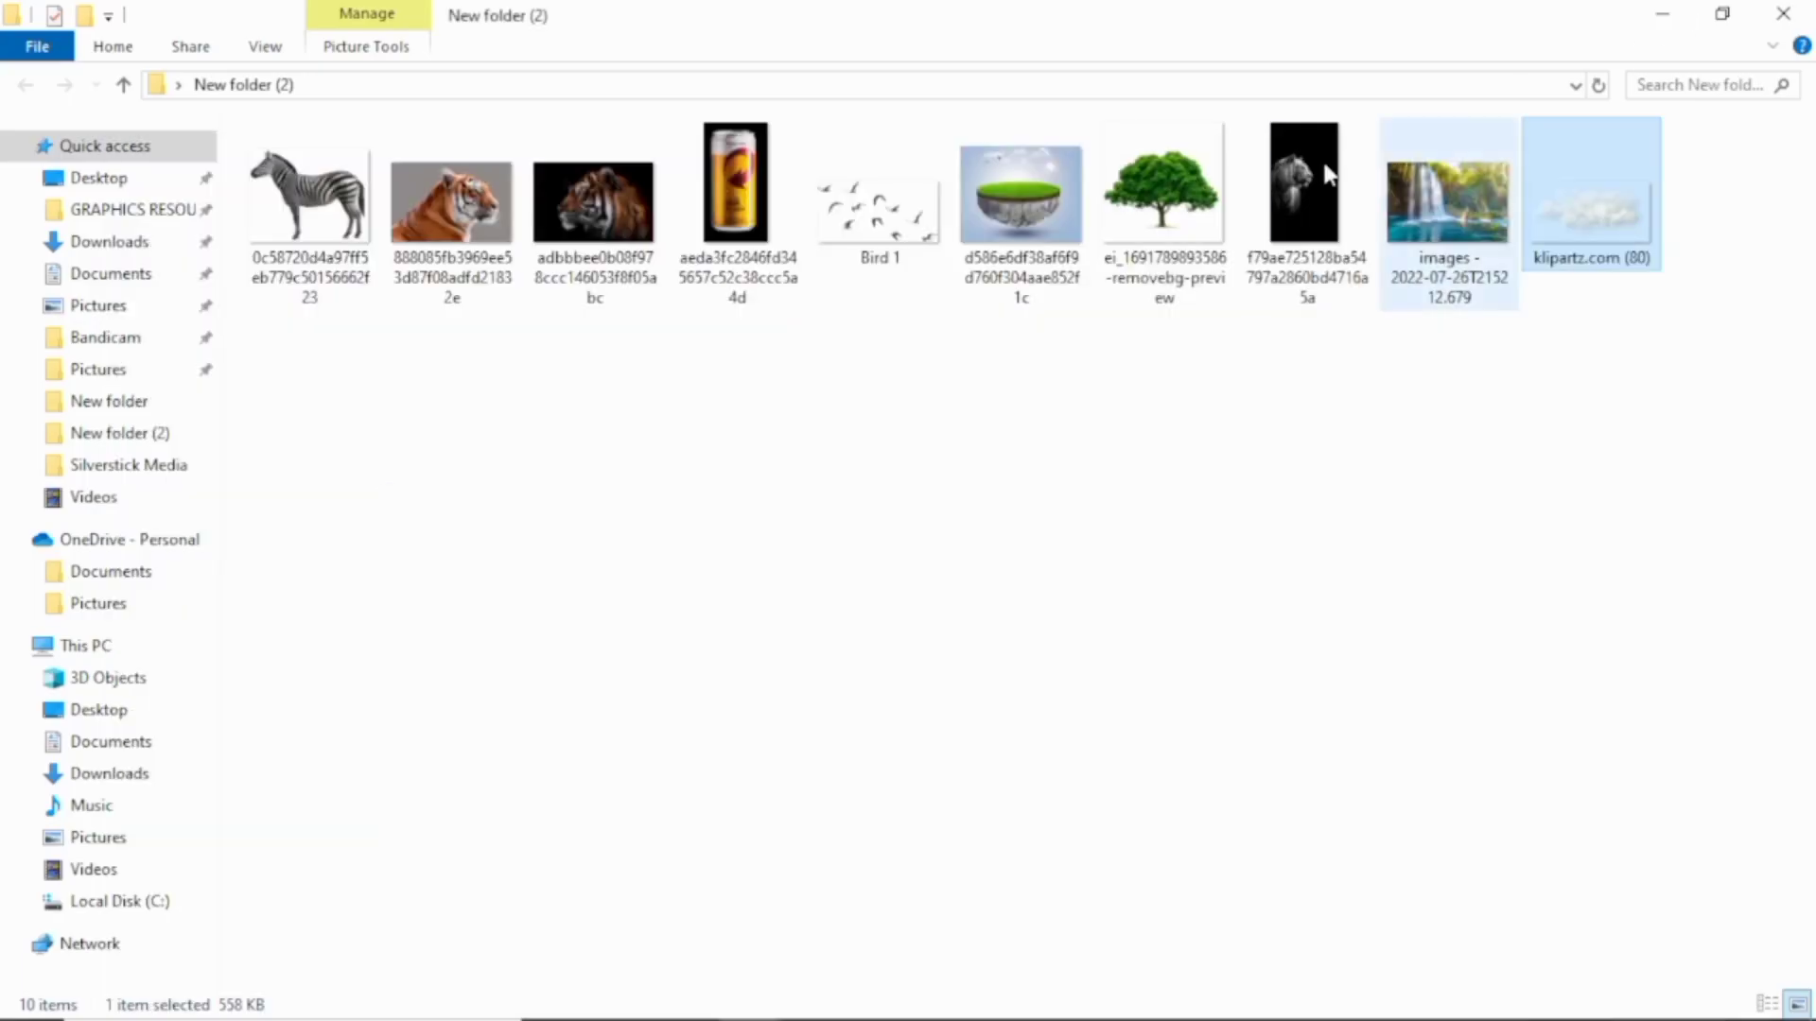
left_click_drag(880, 204, 770, 424)
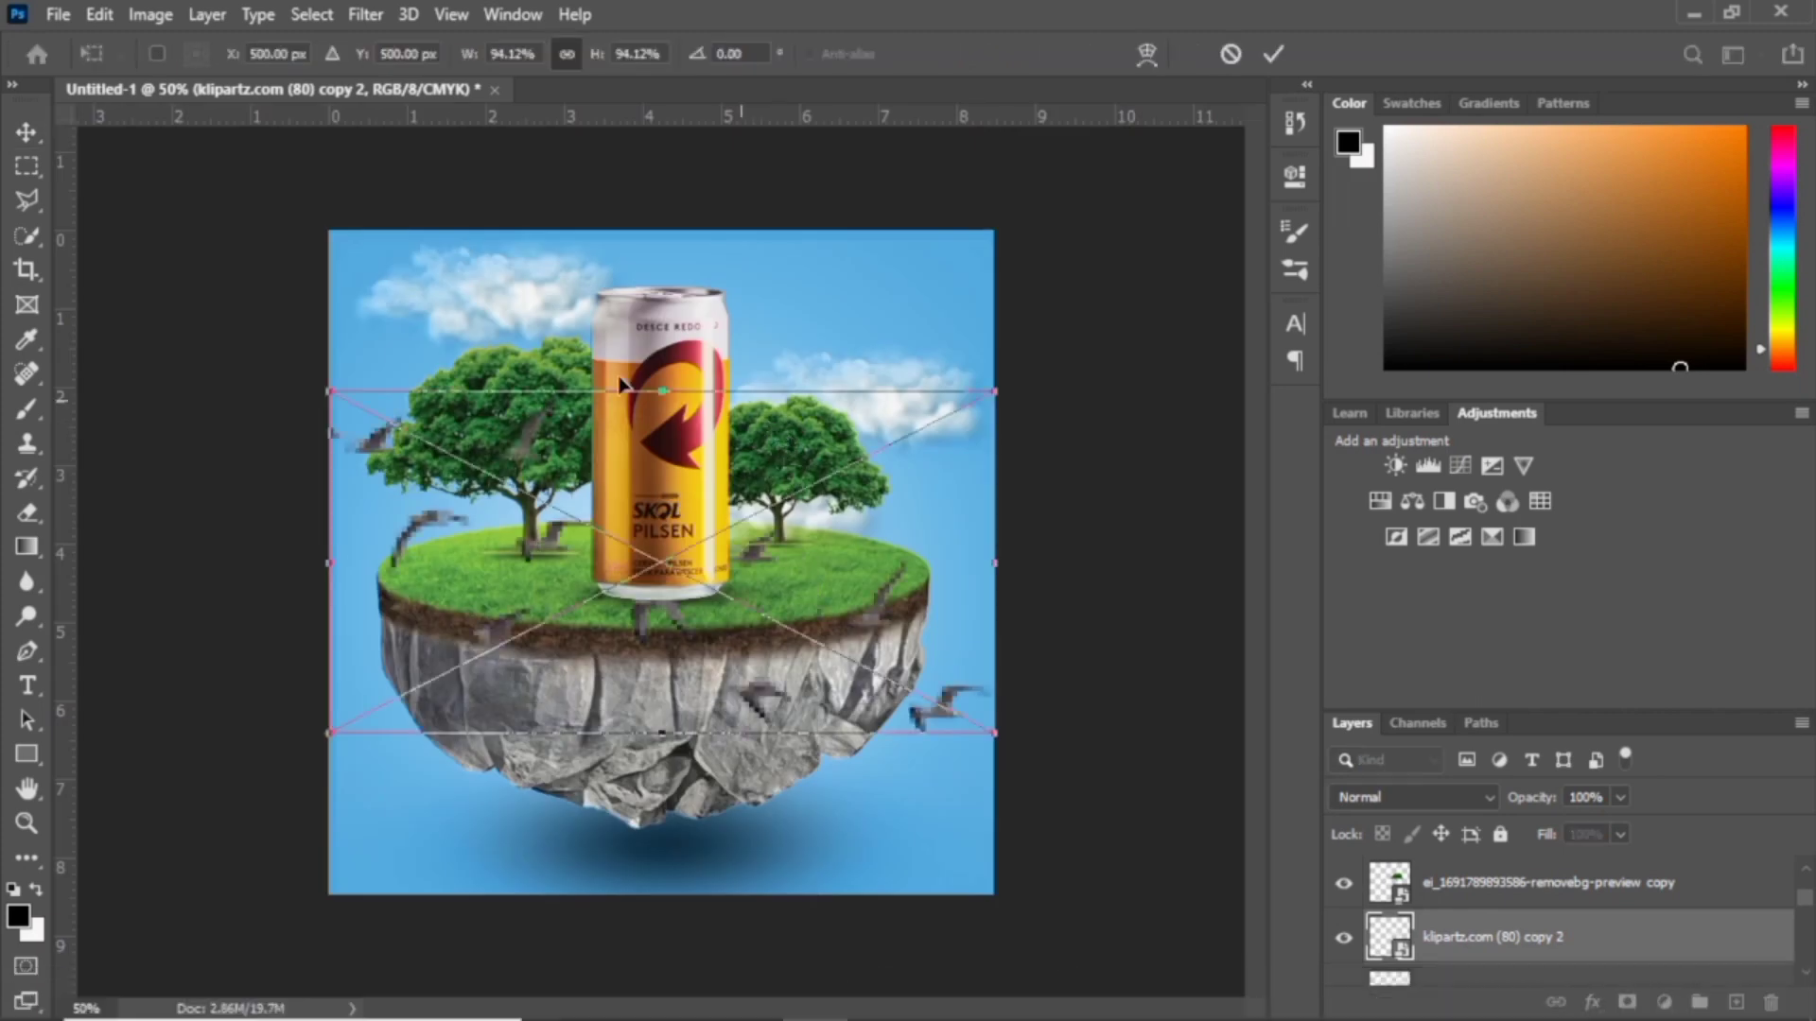
left_click_drag(305, 388, 813, 640)
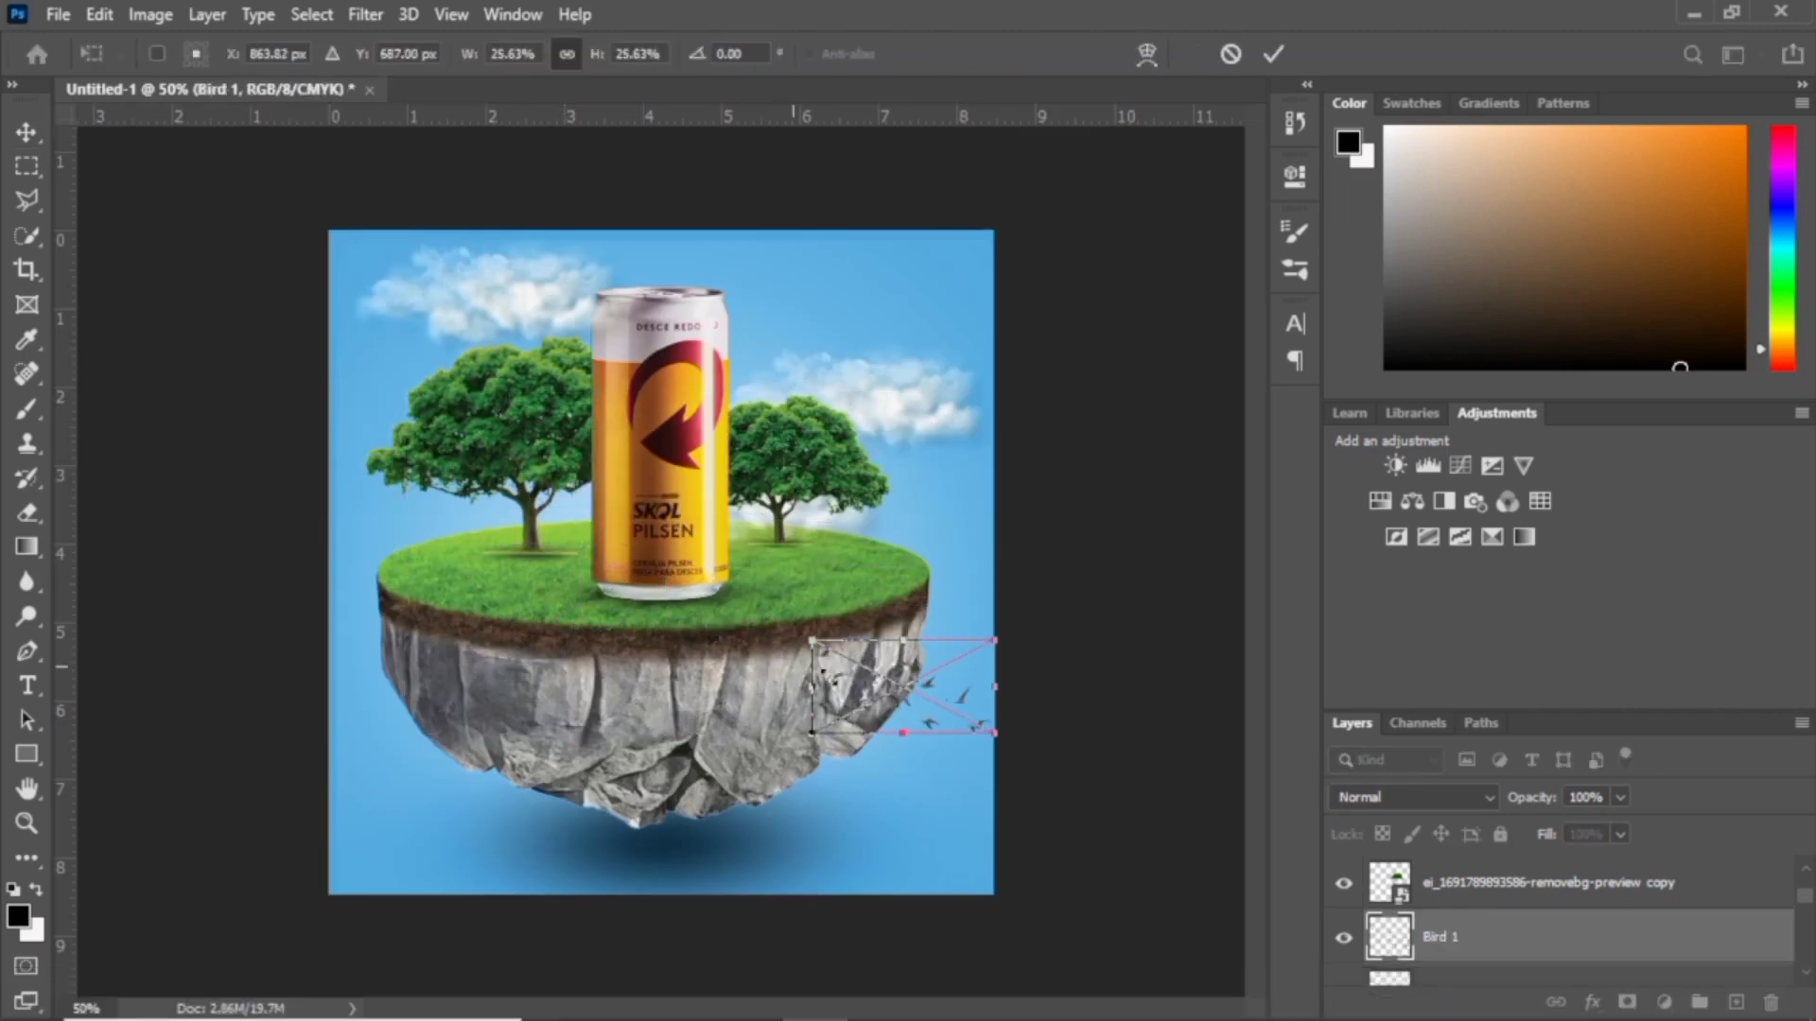
left_click_drag(925, 709, 844, 348)
left_click_drag(734, 277, 760, 293)
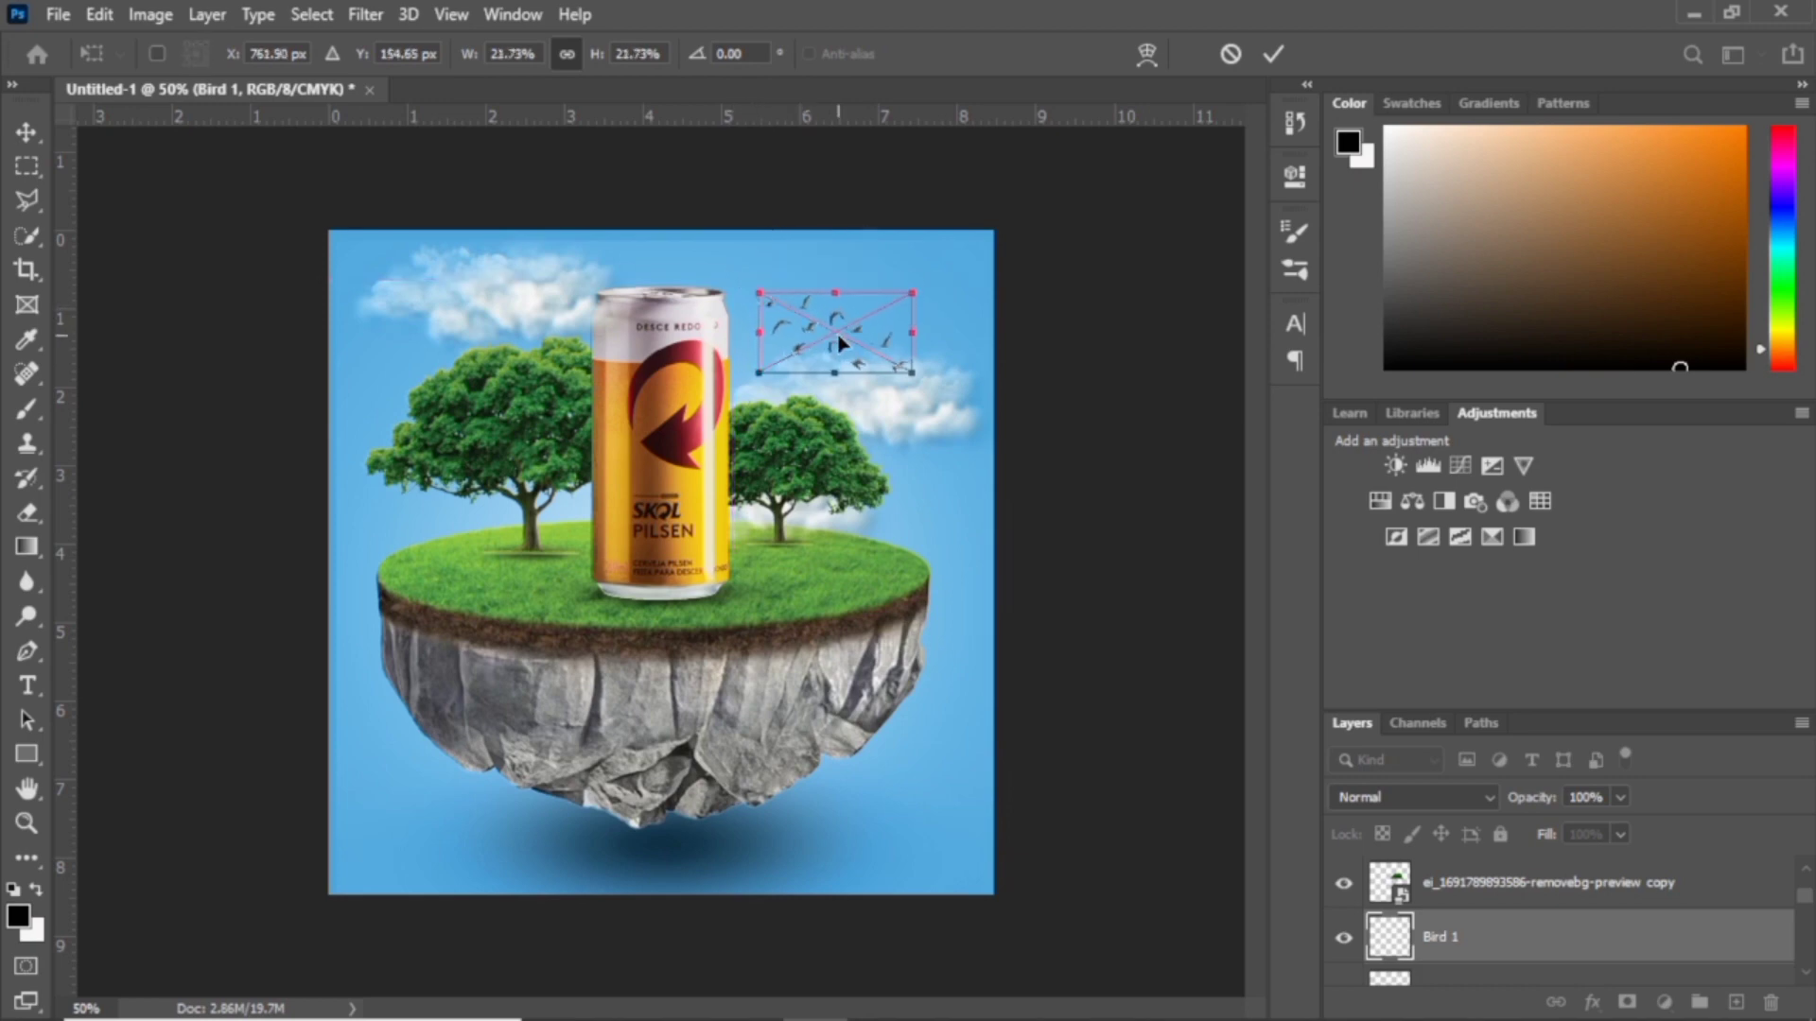
left_click_drag(839, 345, 821, 333)
key("Return")
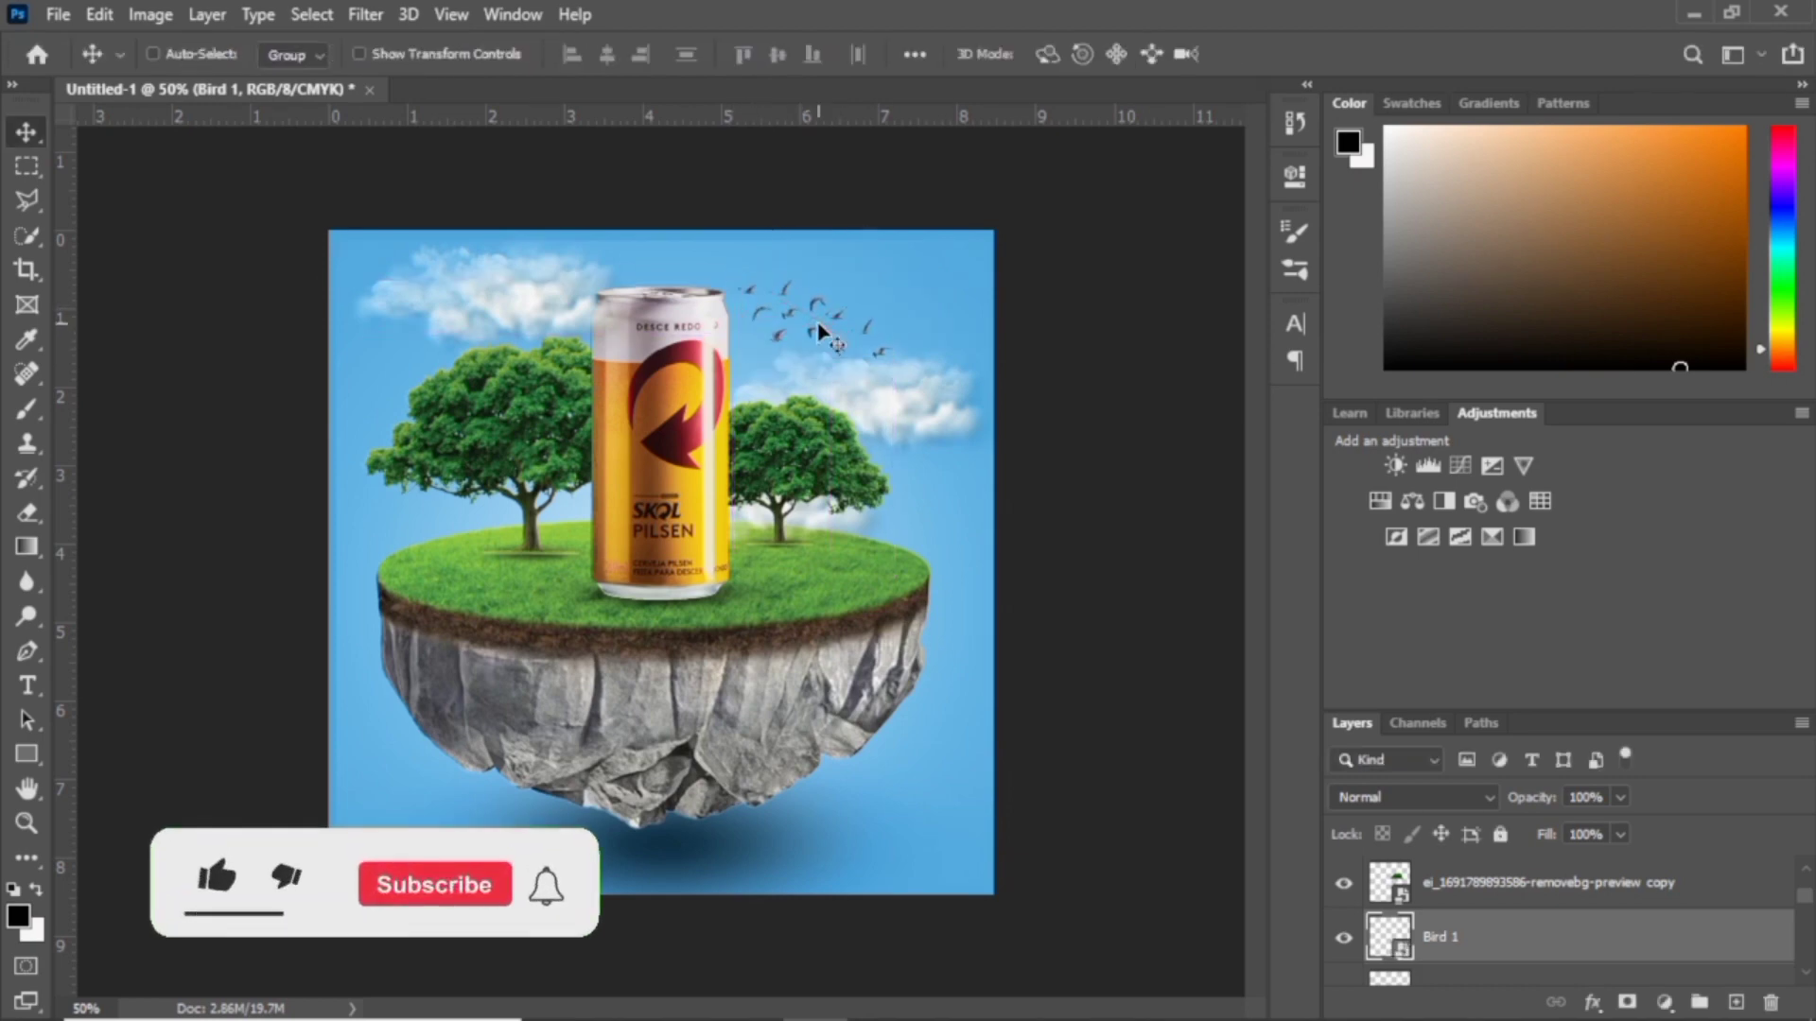
- Place the zebra image from the folder into the composition at its default size
left_click(1693, 15)
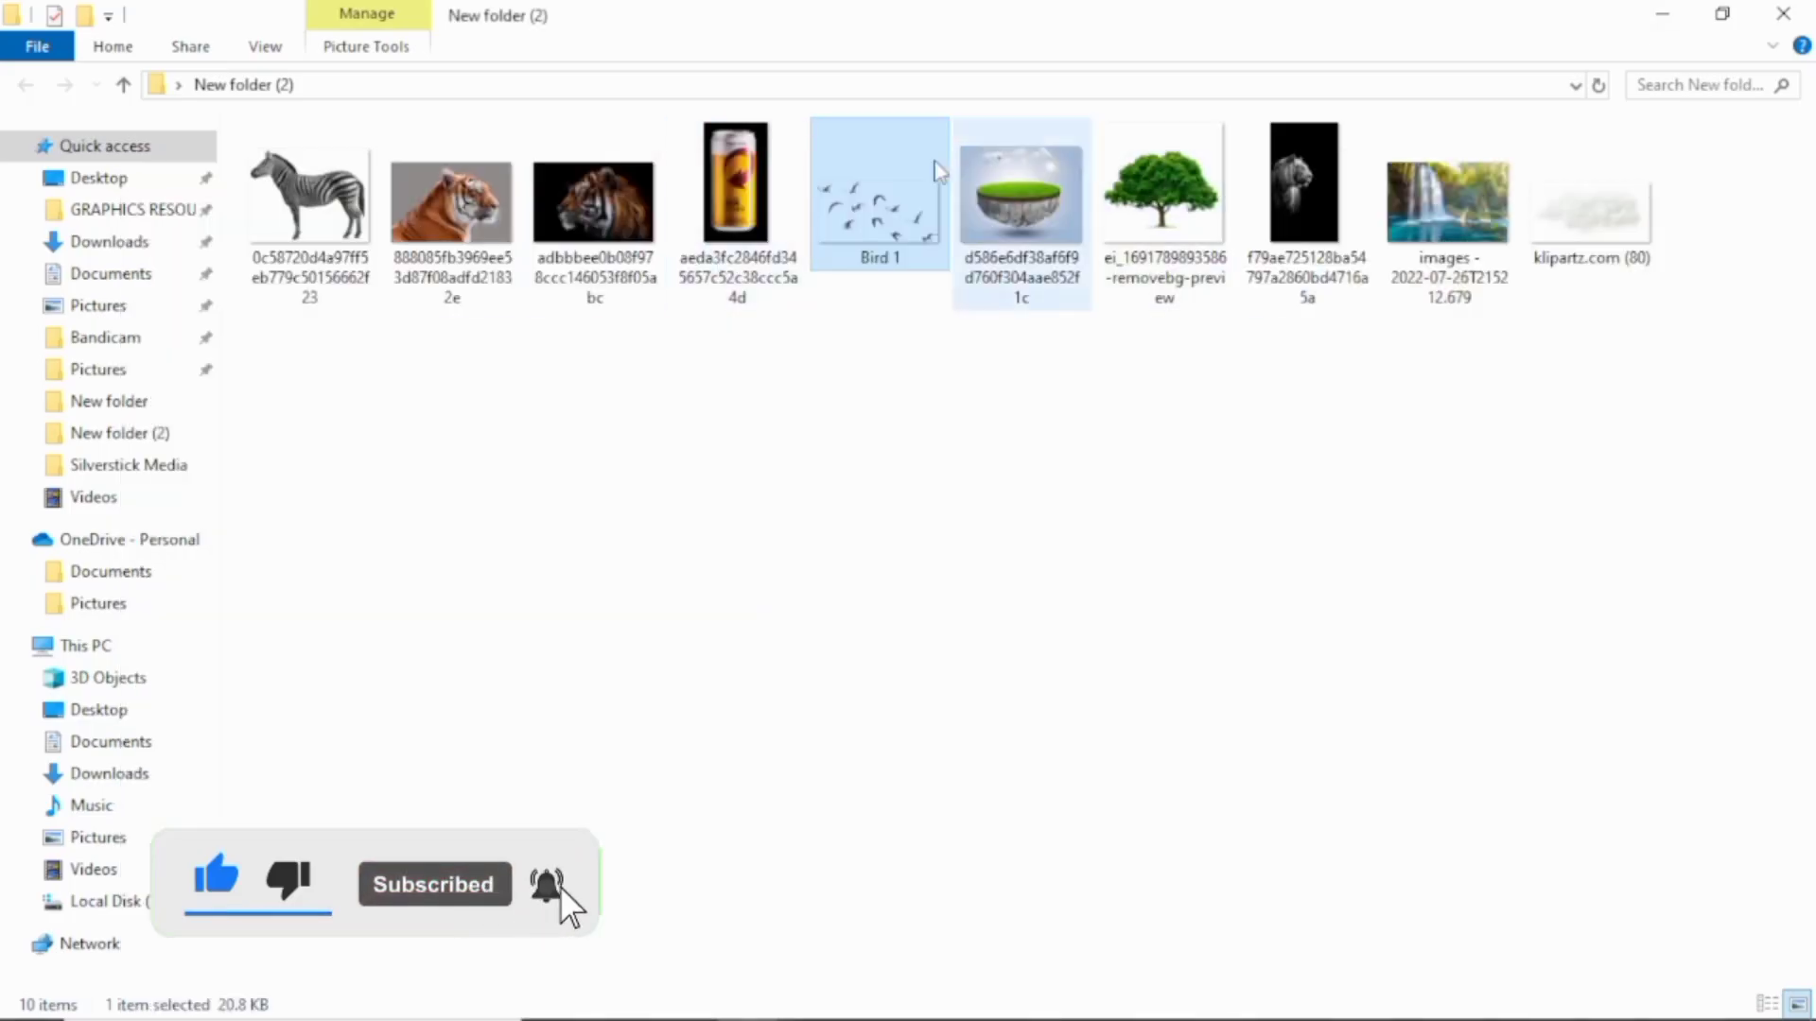
left_click_drag(308, 199, 720, 604)
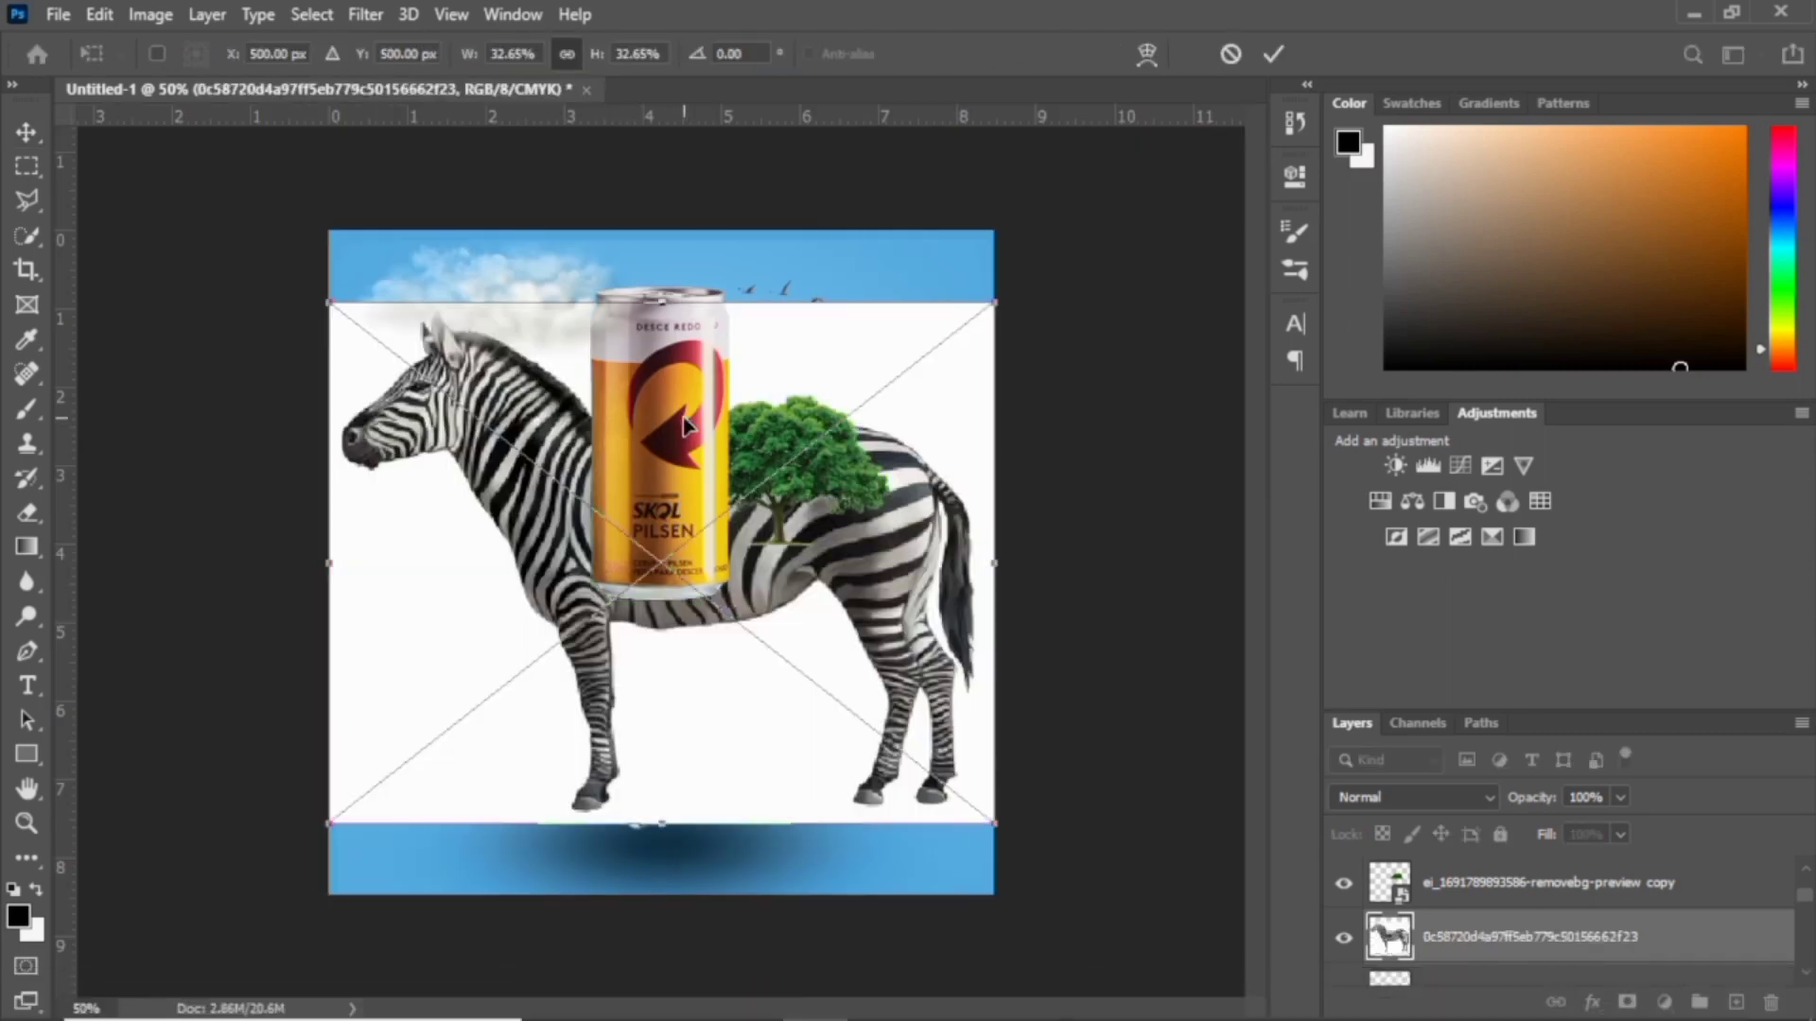
key("Return")
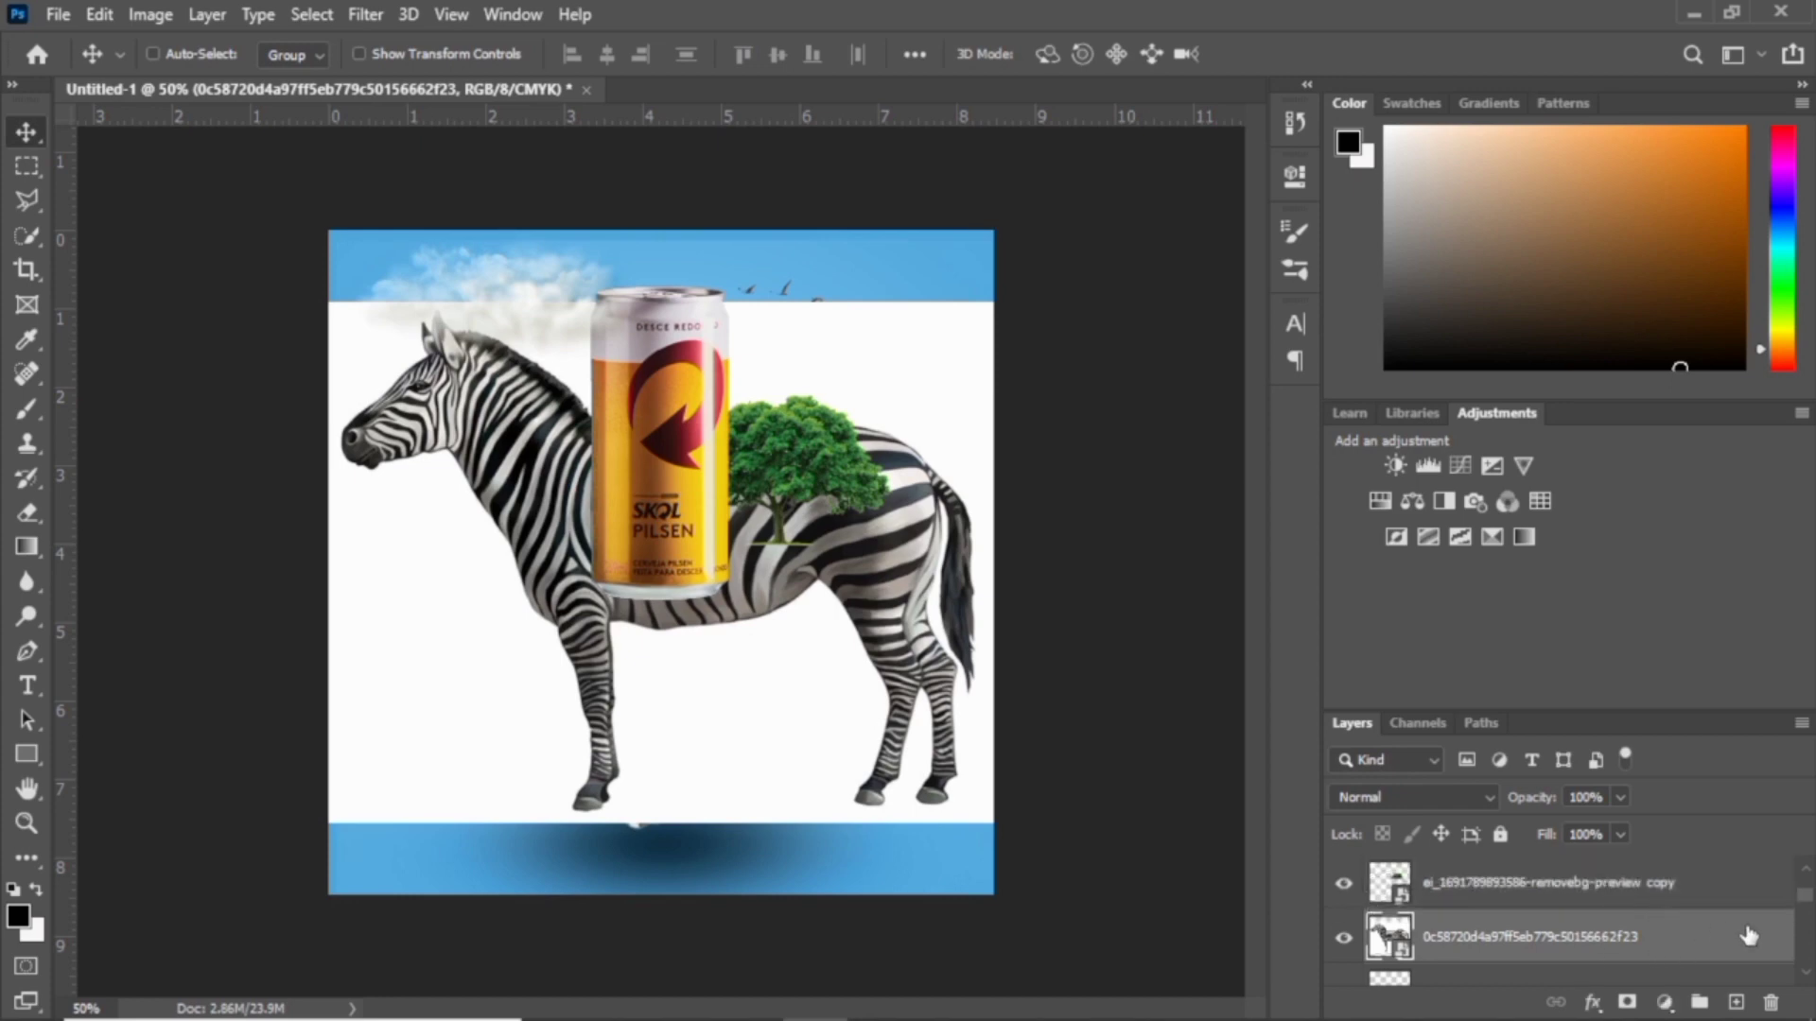
- Move the zebra layer above the can and the klipartz.com (80) cloud layers
scroll(1805, 884, "up", 1)
left_click_drag(1567, 984, 1769, 887)
scroll(1798, 878, "up", 1)
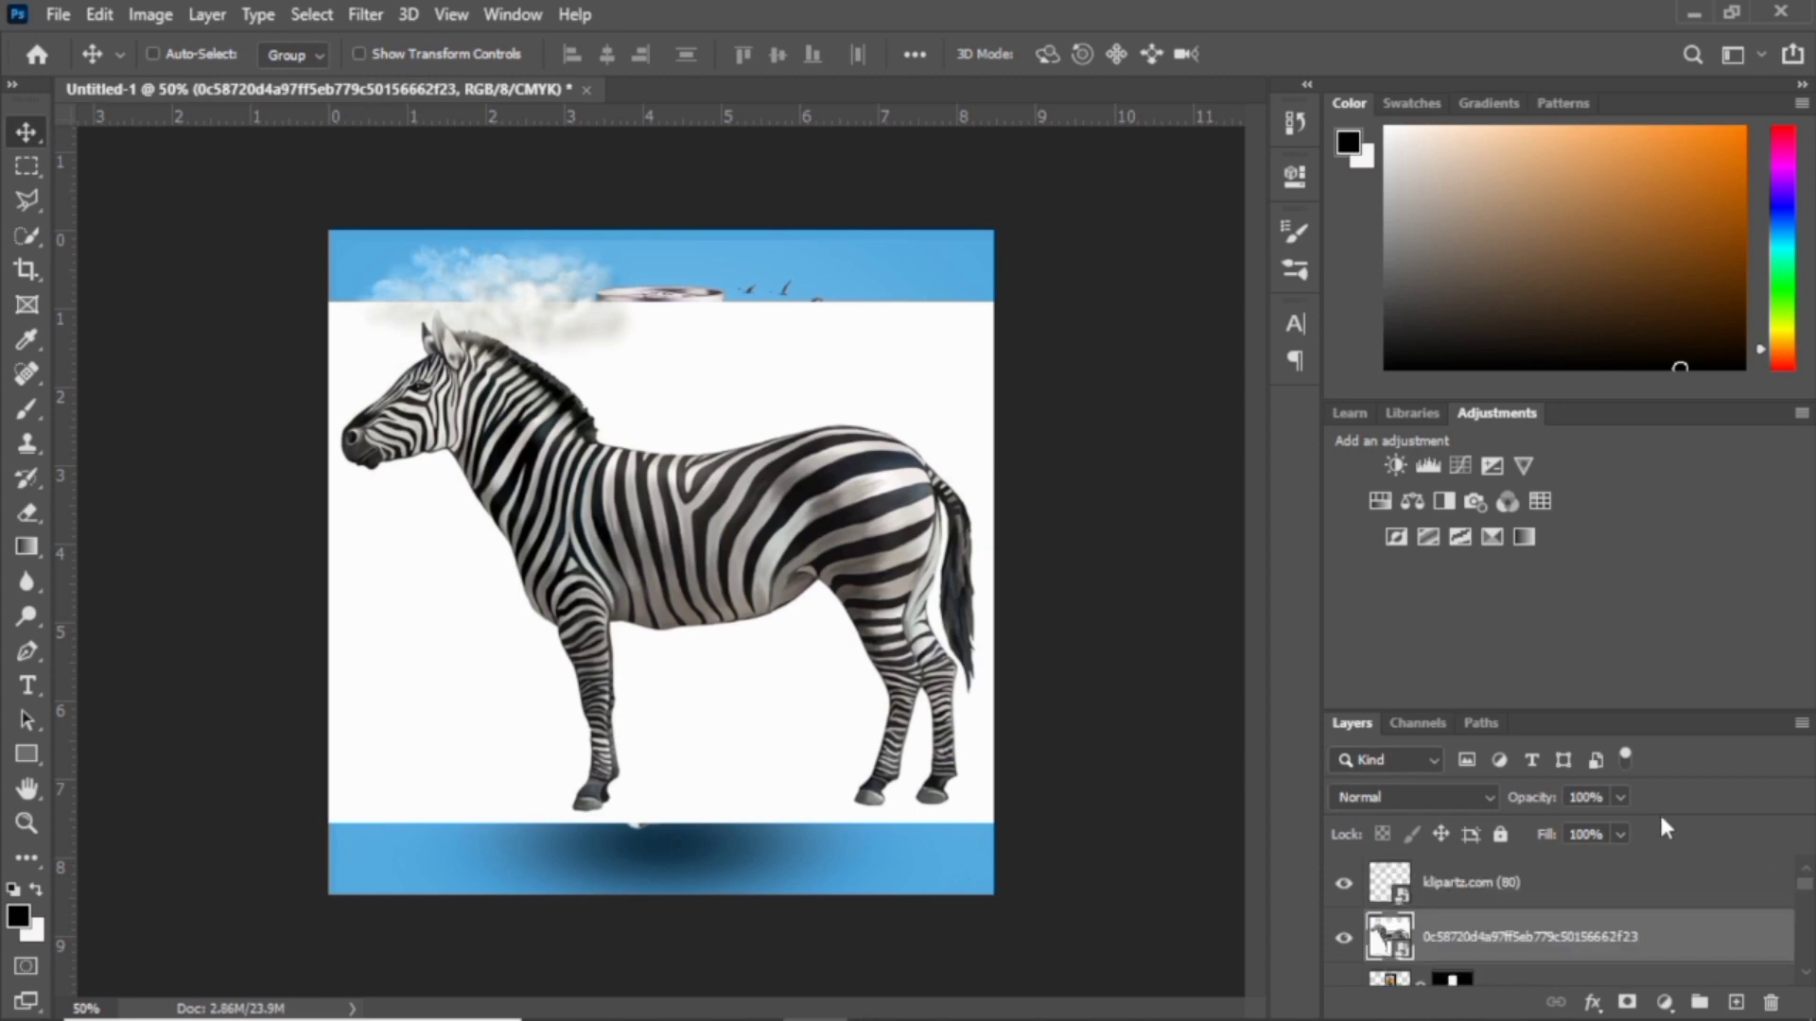
left_click_drag(1580, 936, 1695, 880)
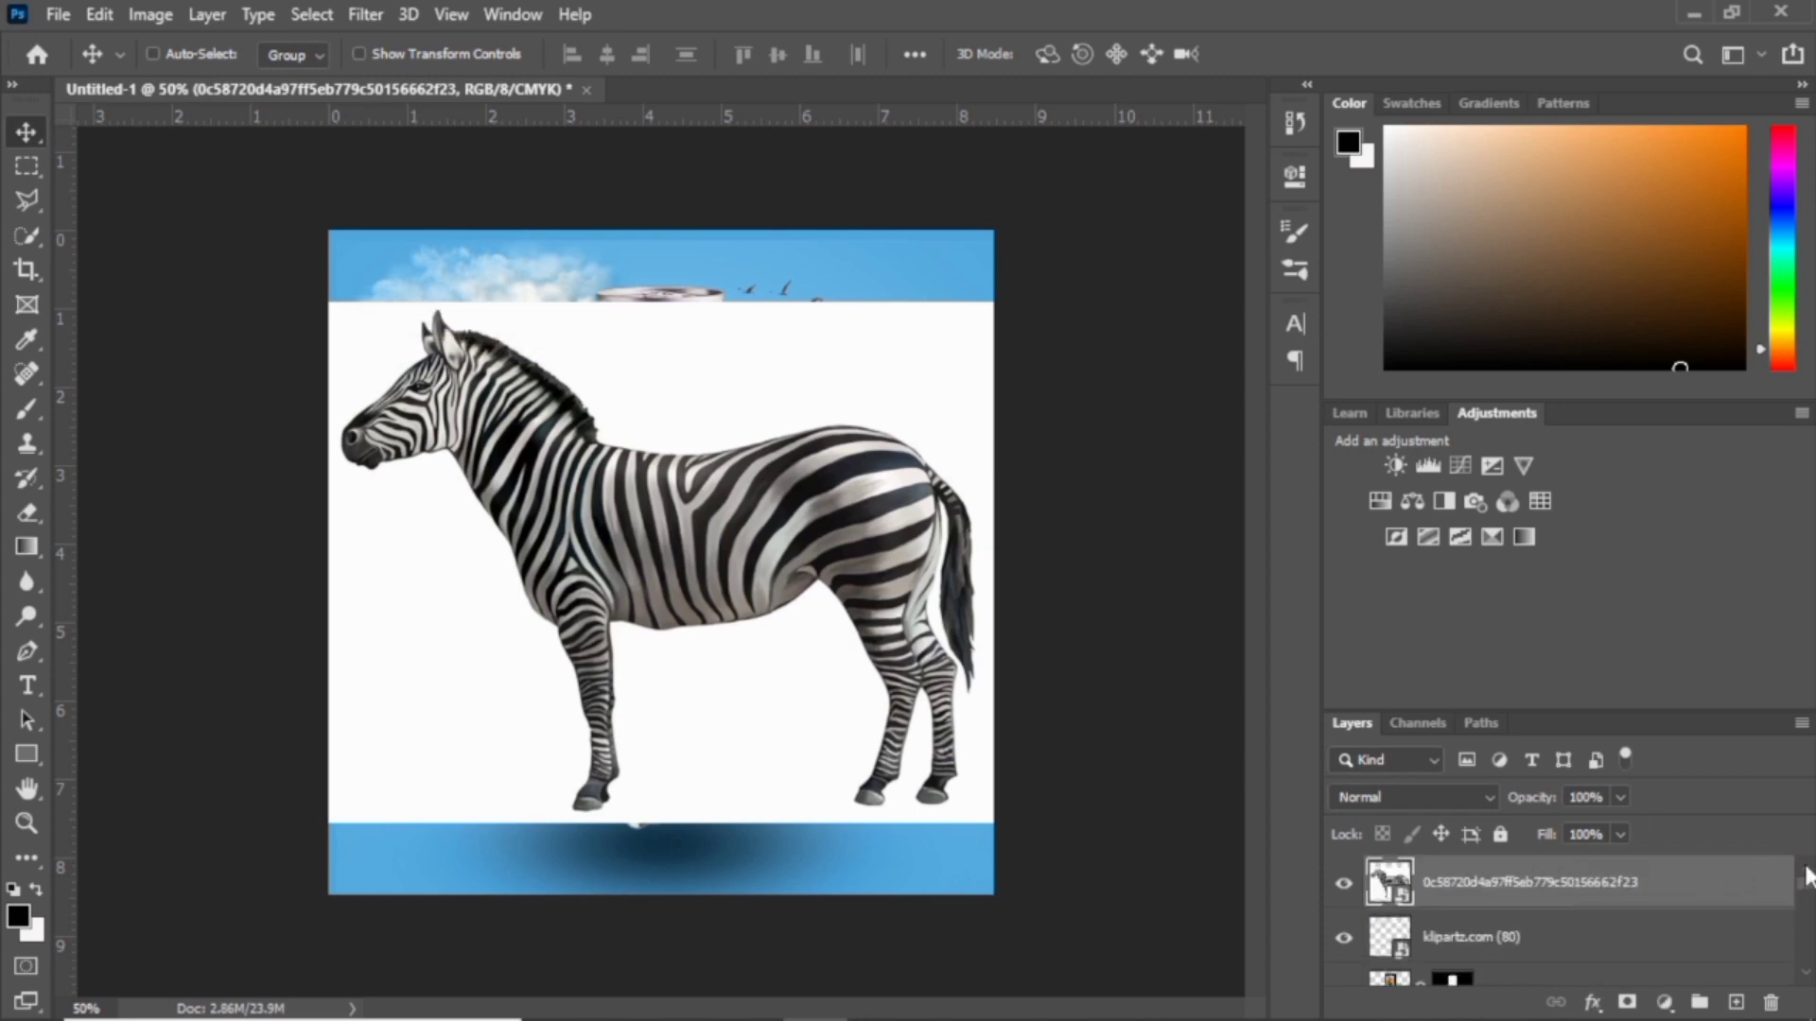
- Select the zebra with Select Subject and add a layer mask that hides its white background
left_click(312, 14)
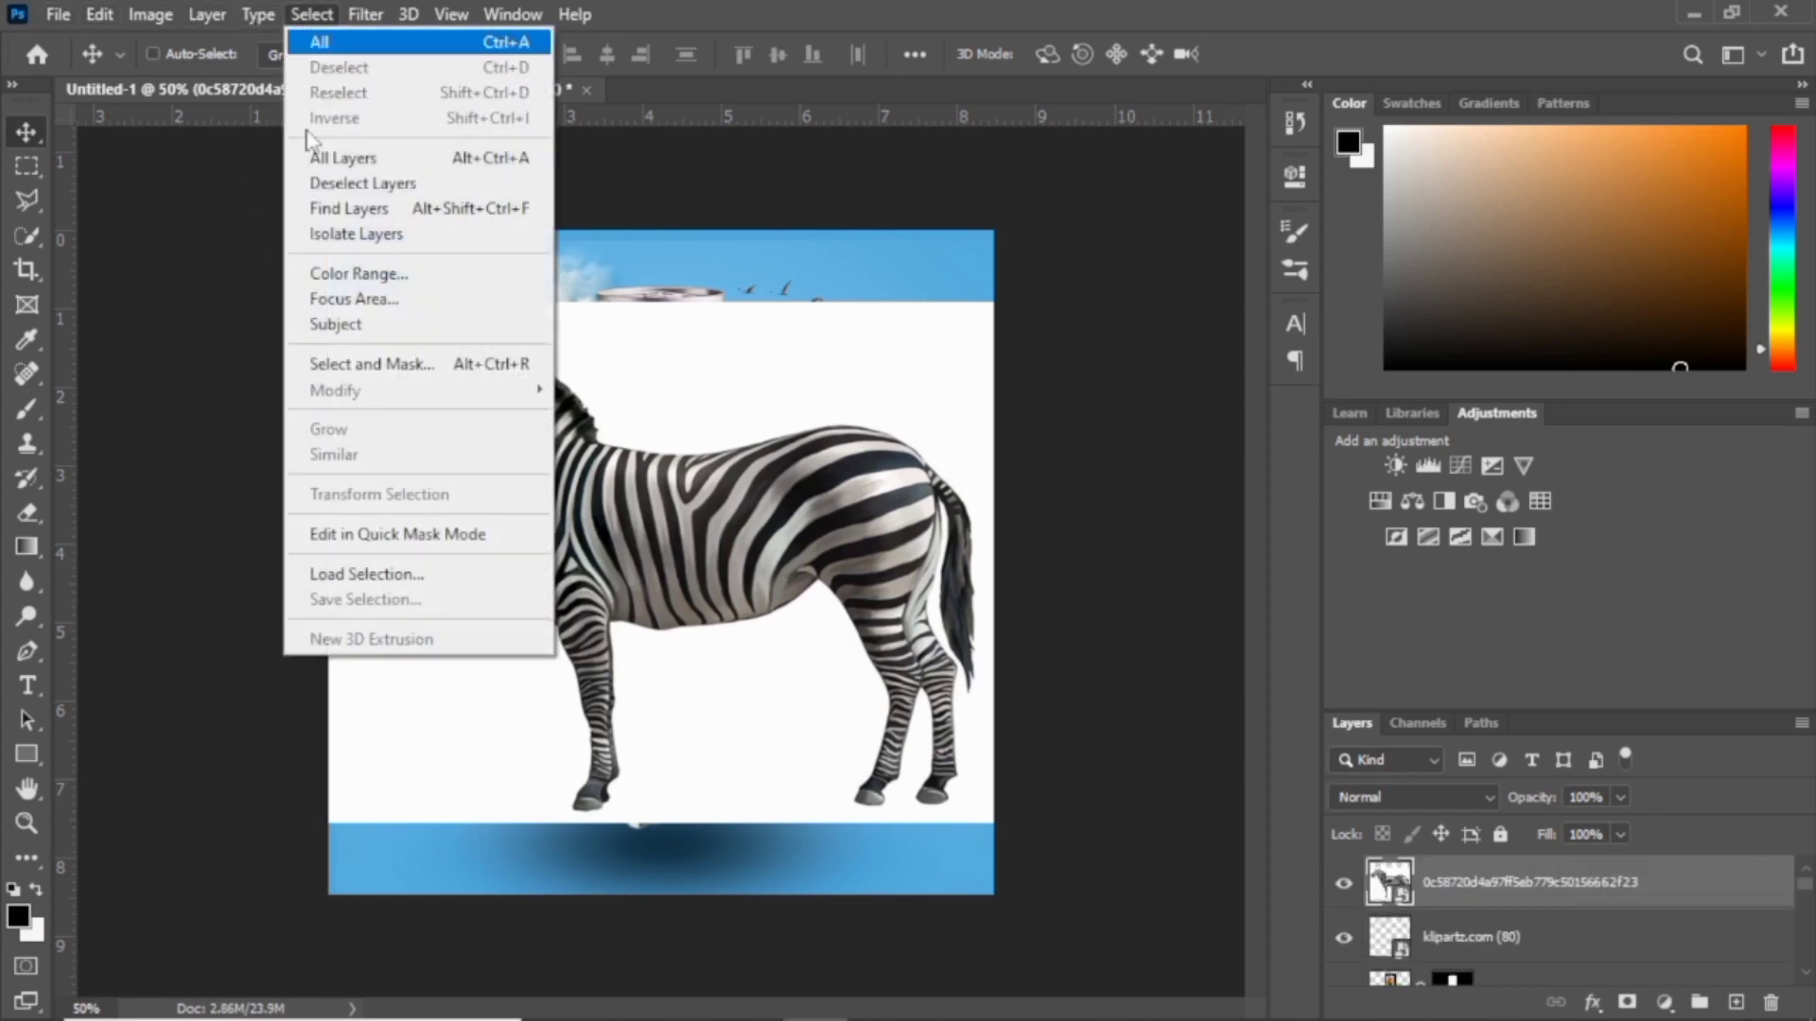
left_click(350, 324)
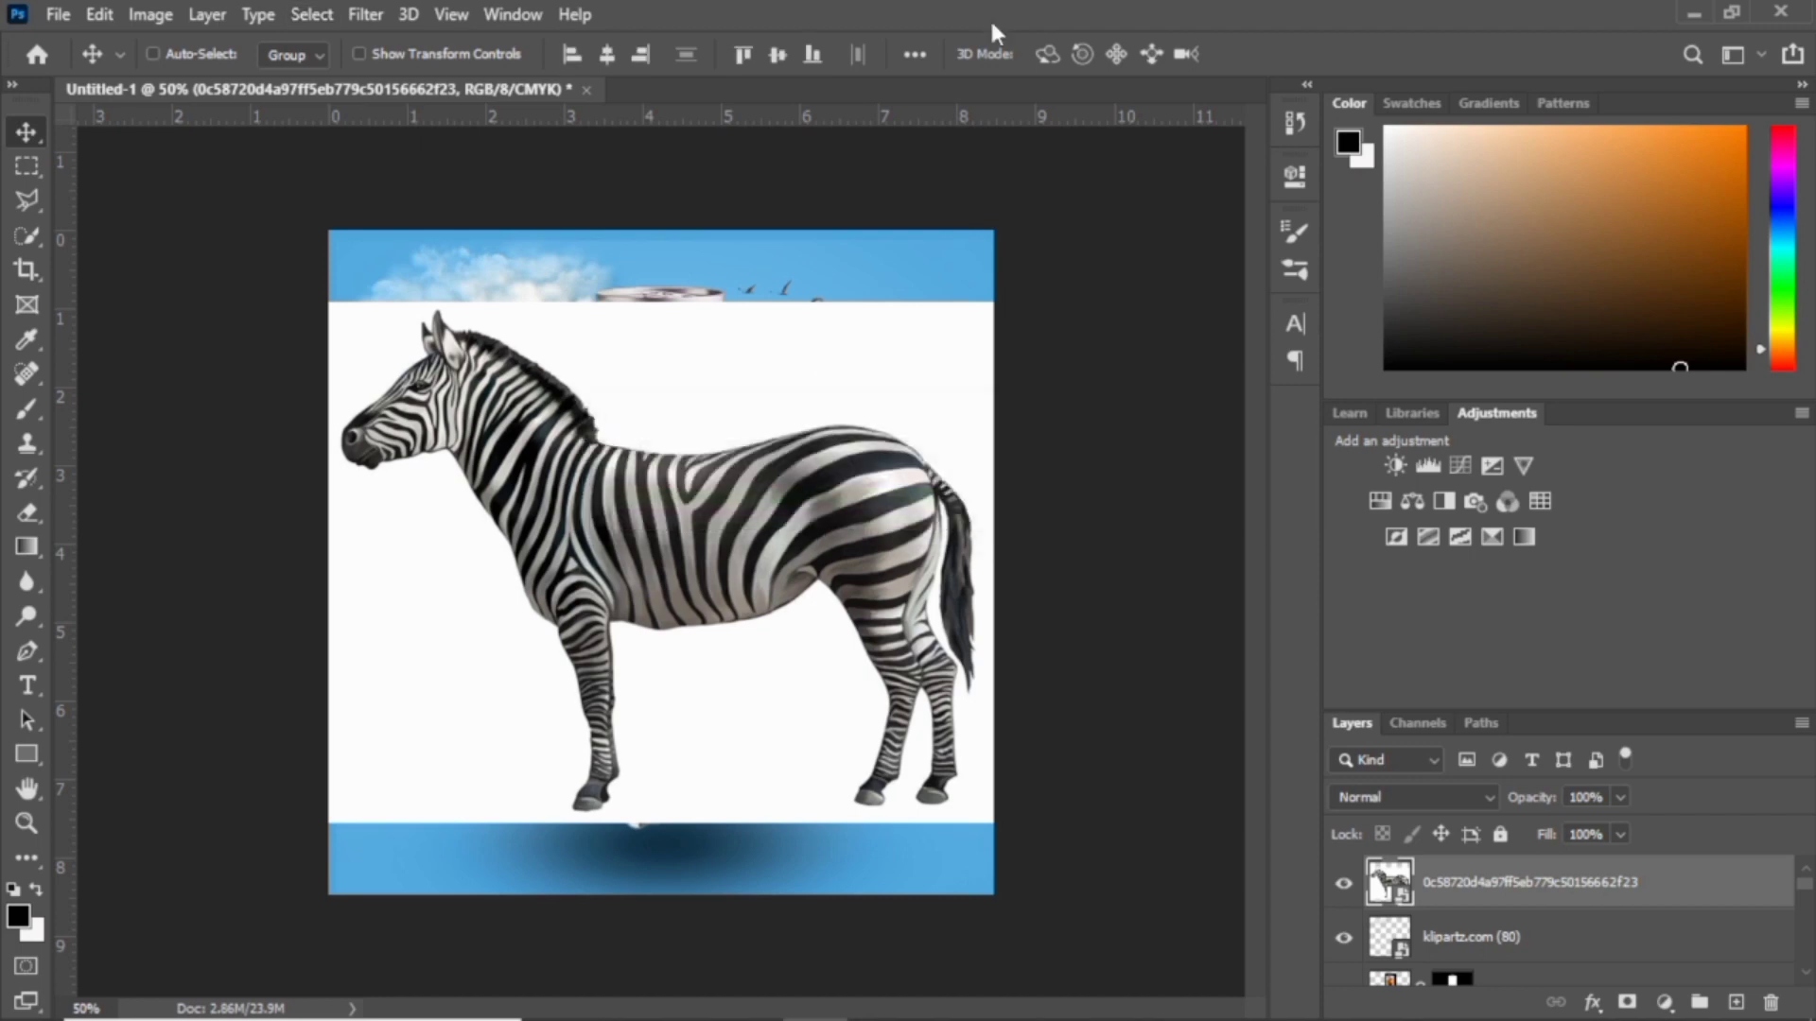
left_click(1626, 1002)
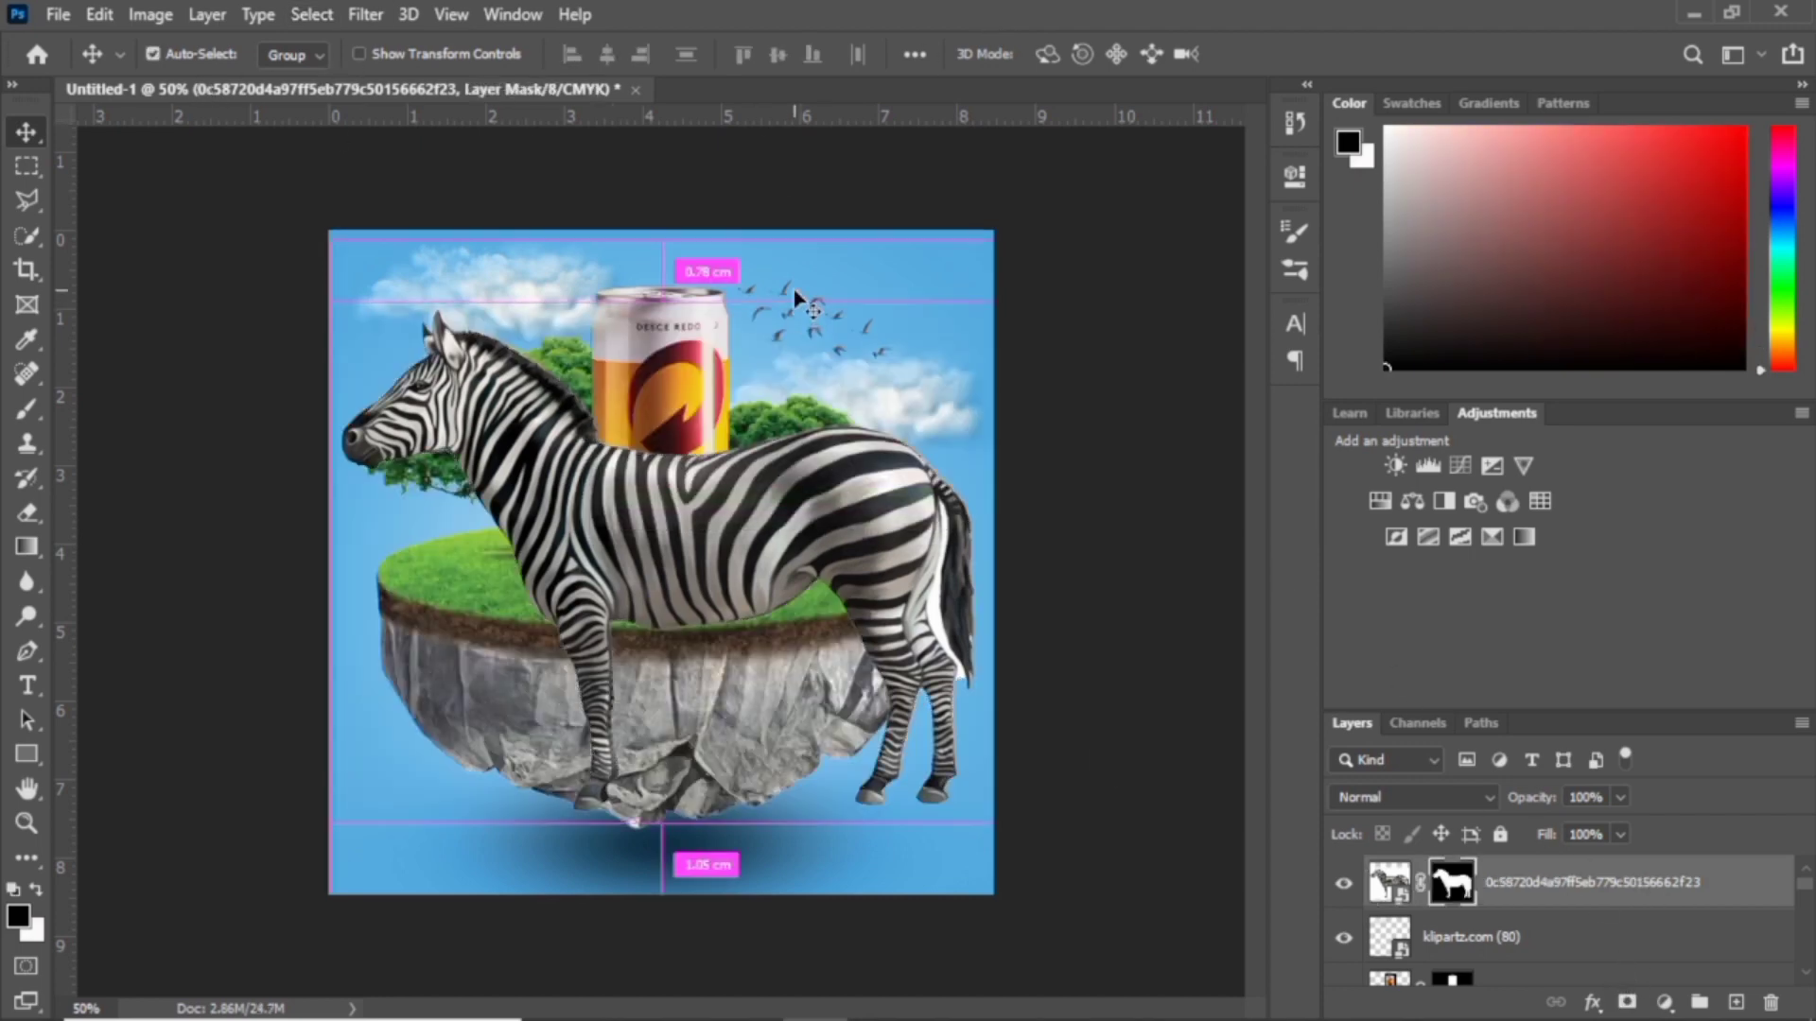
- Scale the masked zebra down and position it on the grass to the right of the can, in front of the smaller tree
key("ctrl+t")
left_click_drag(325, 302, 821, 688)
left_click_drag(873, 811, 771, 586)
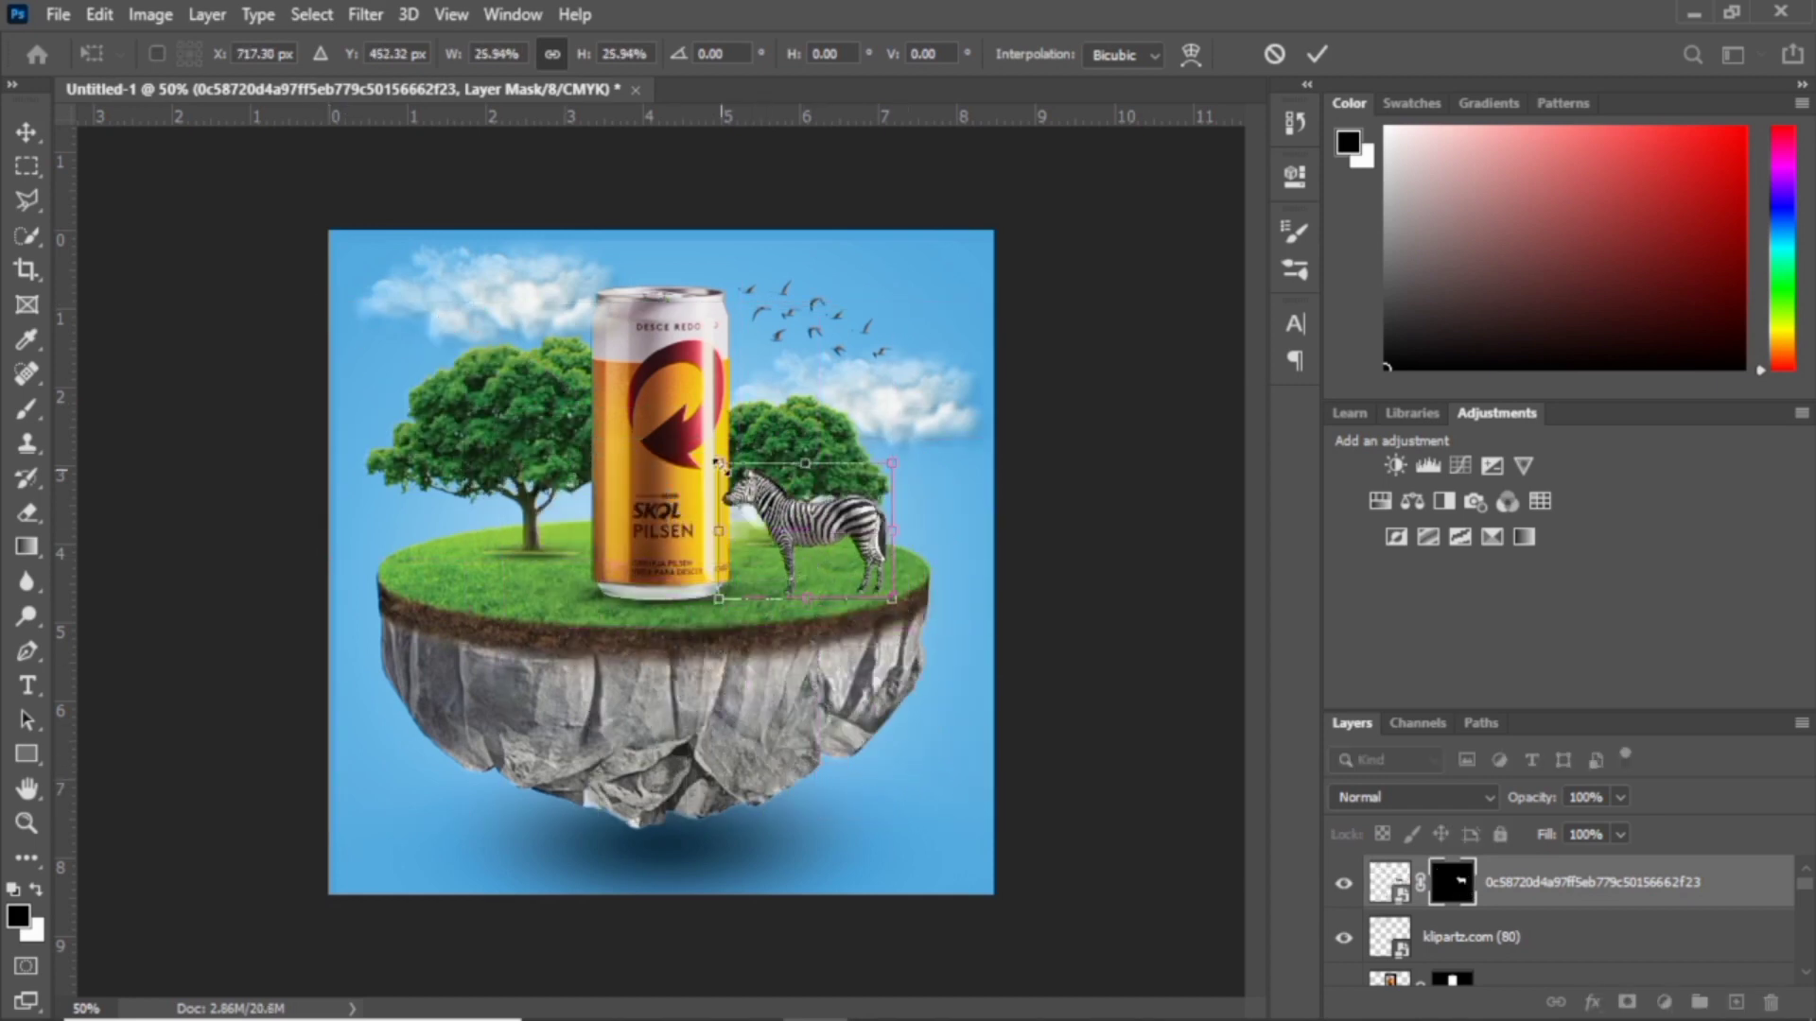
left_click_drag(719, 463, 739, 479)
left_click_drag(806, 531, 802, 532)
key("Return")
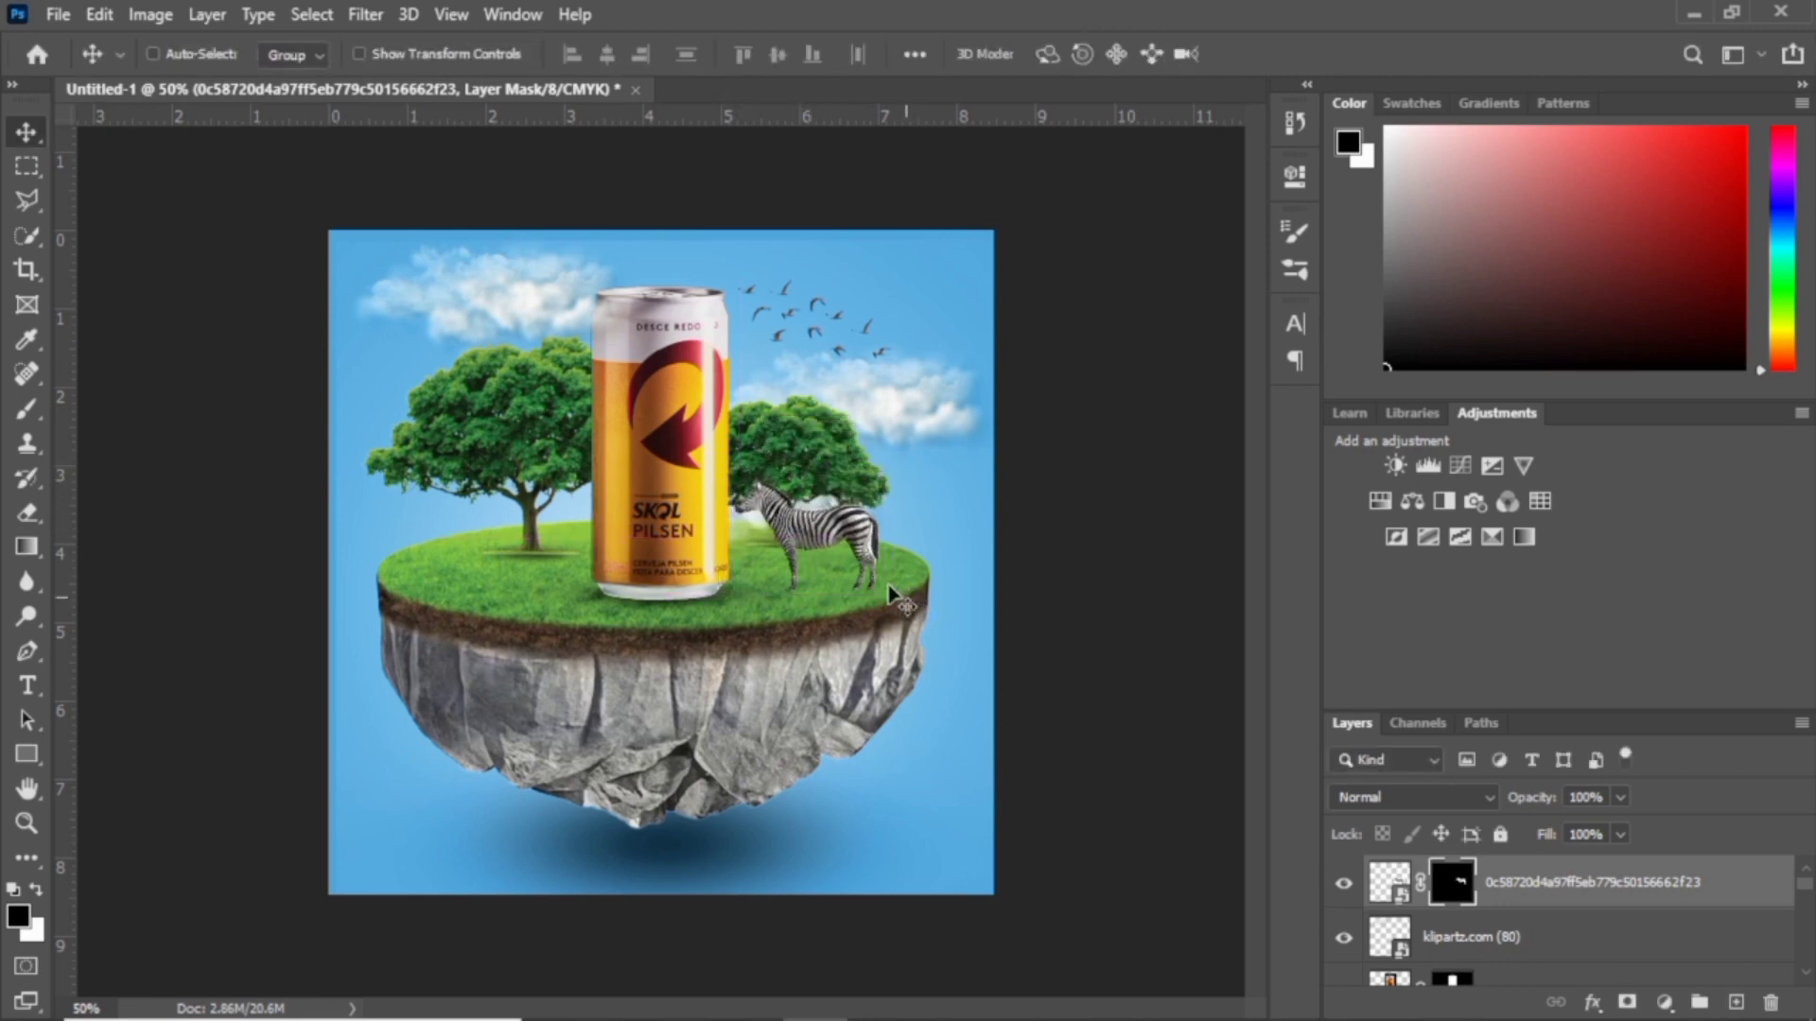
- Create a new layer beneath the zebra, paint a black shadow under its hooves with a 90 px brush, and set the layer's opacity to 53%
left_click(1506, 933)
left_click(1735, 1002)
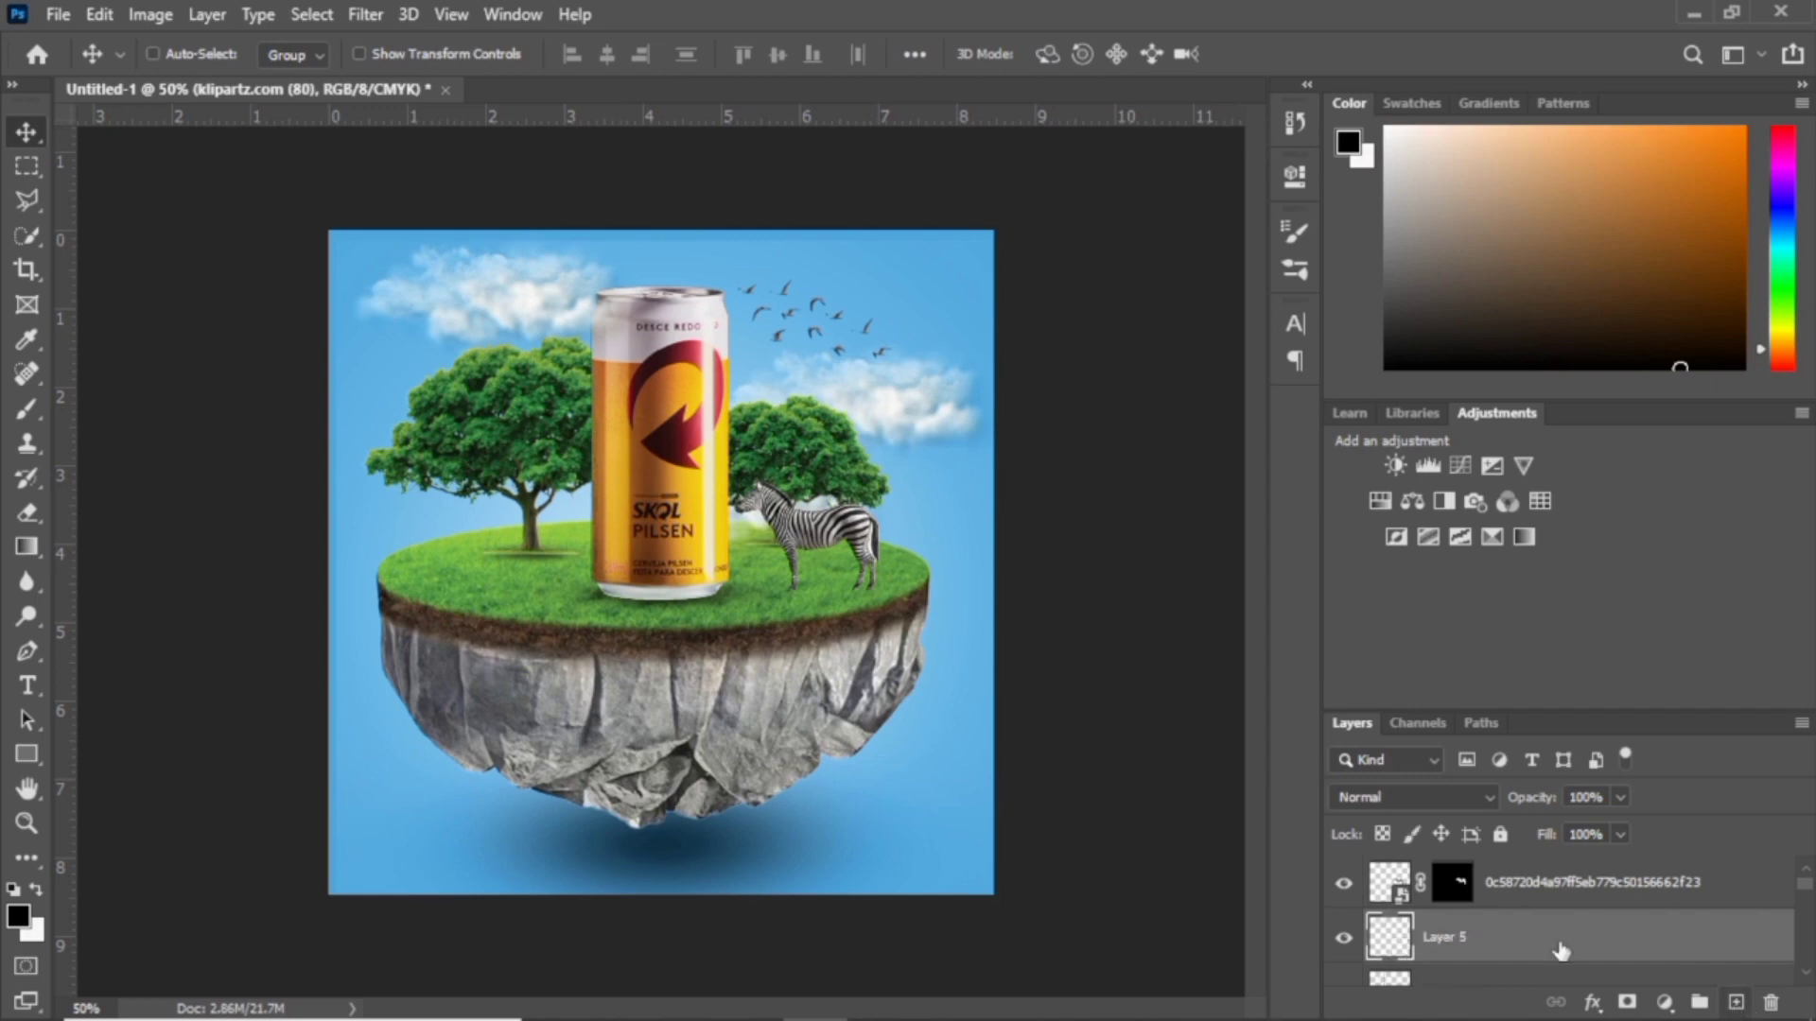
left_click(24, 409)
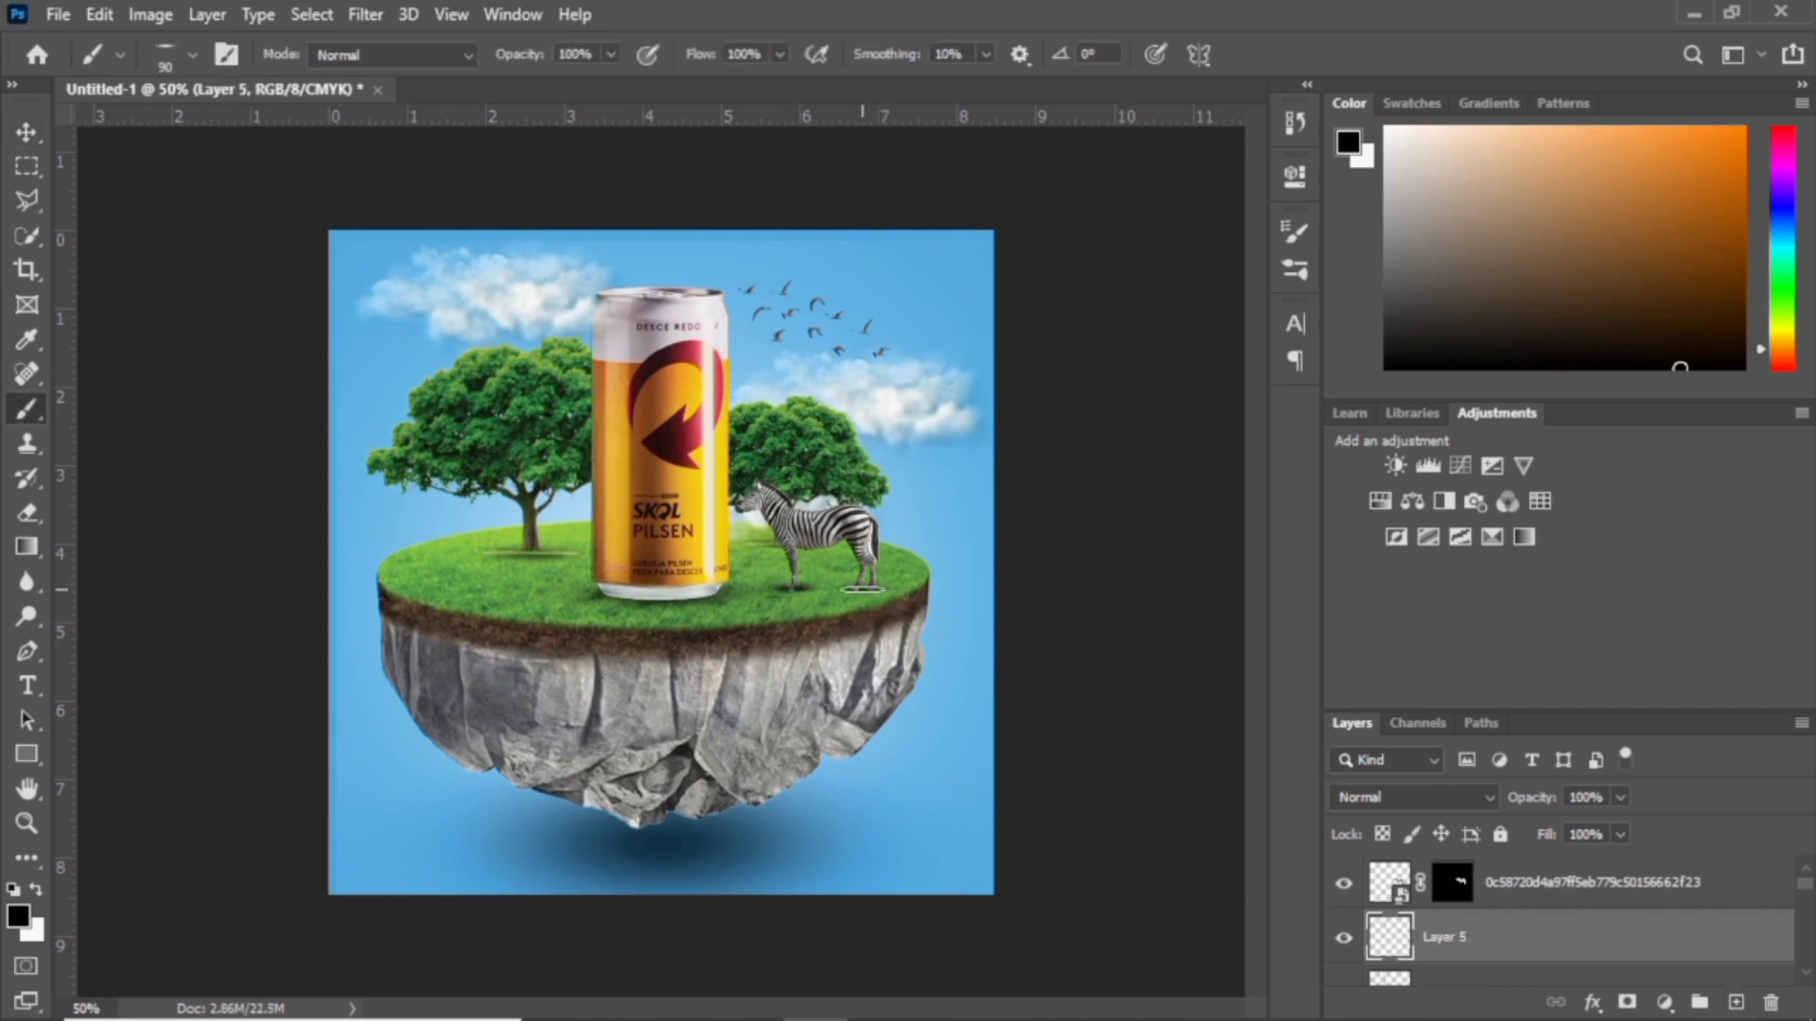
left_click(1620, 797)
scroll(1807, 979, "down", 2)
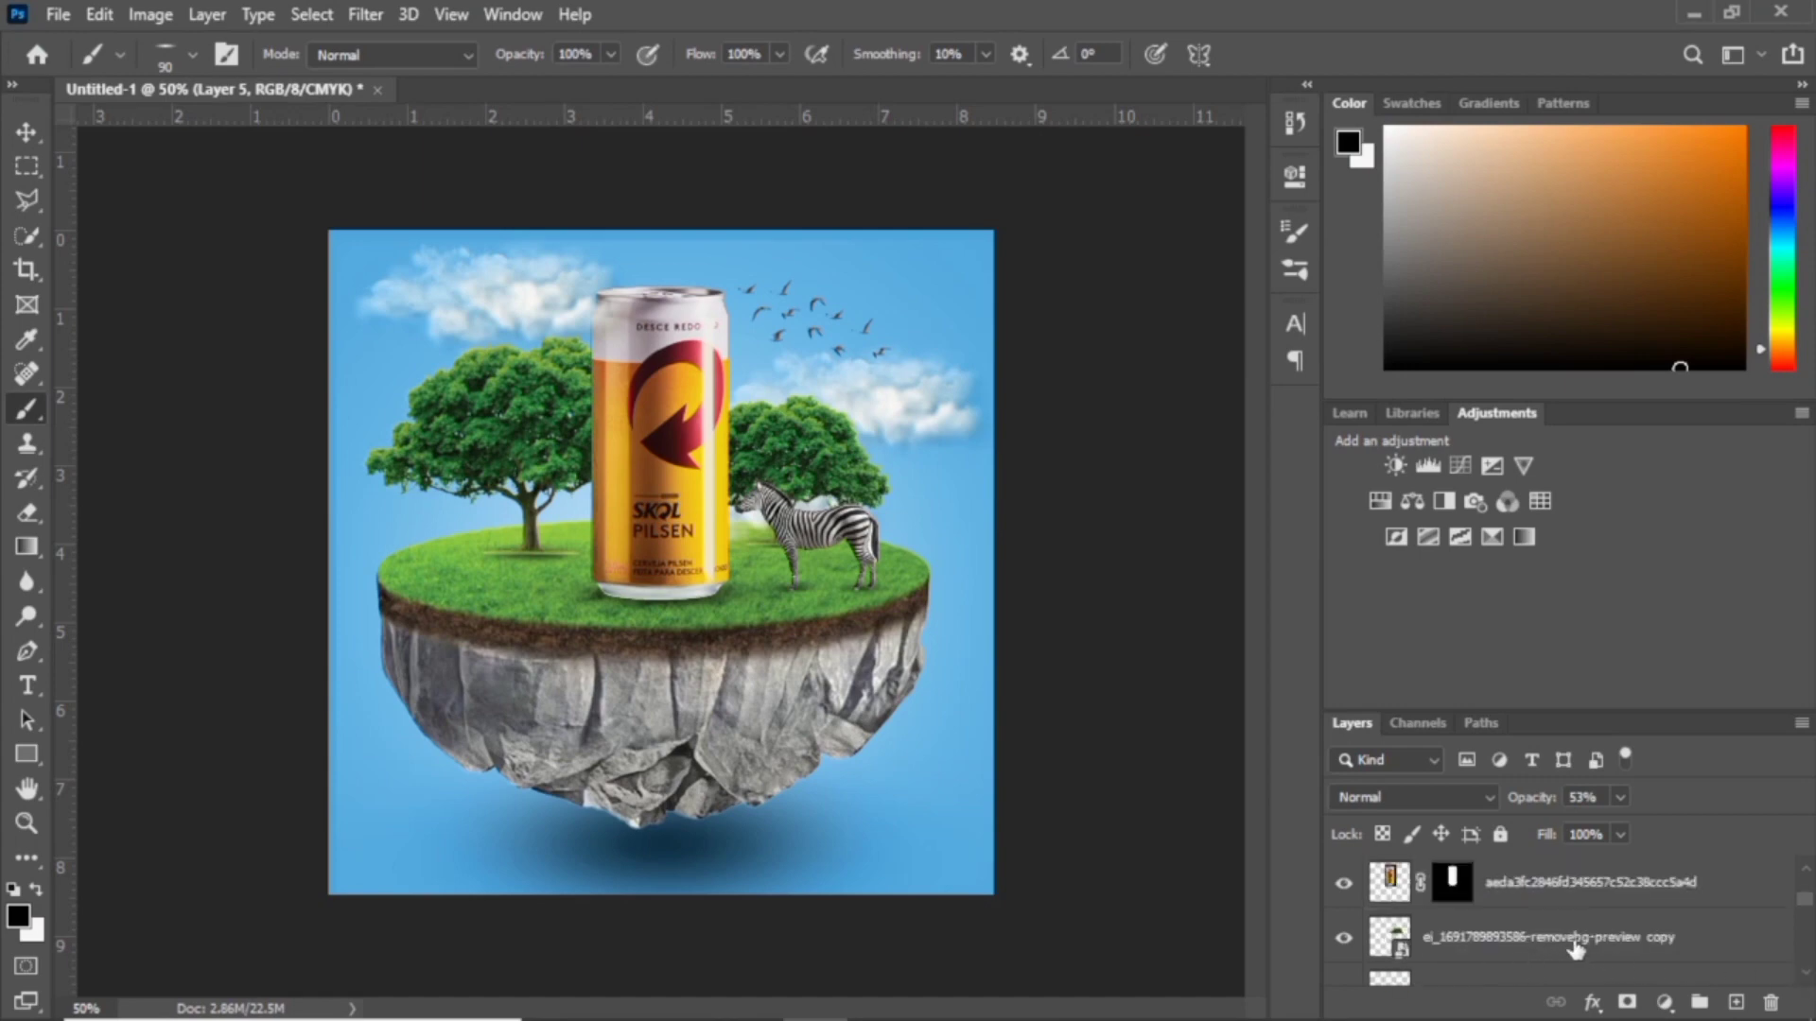
- Darken the smaller tree to the right of the can with a clipped Levels adjustment, setting the midtone value to 0.66
left_click(1575, 949)
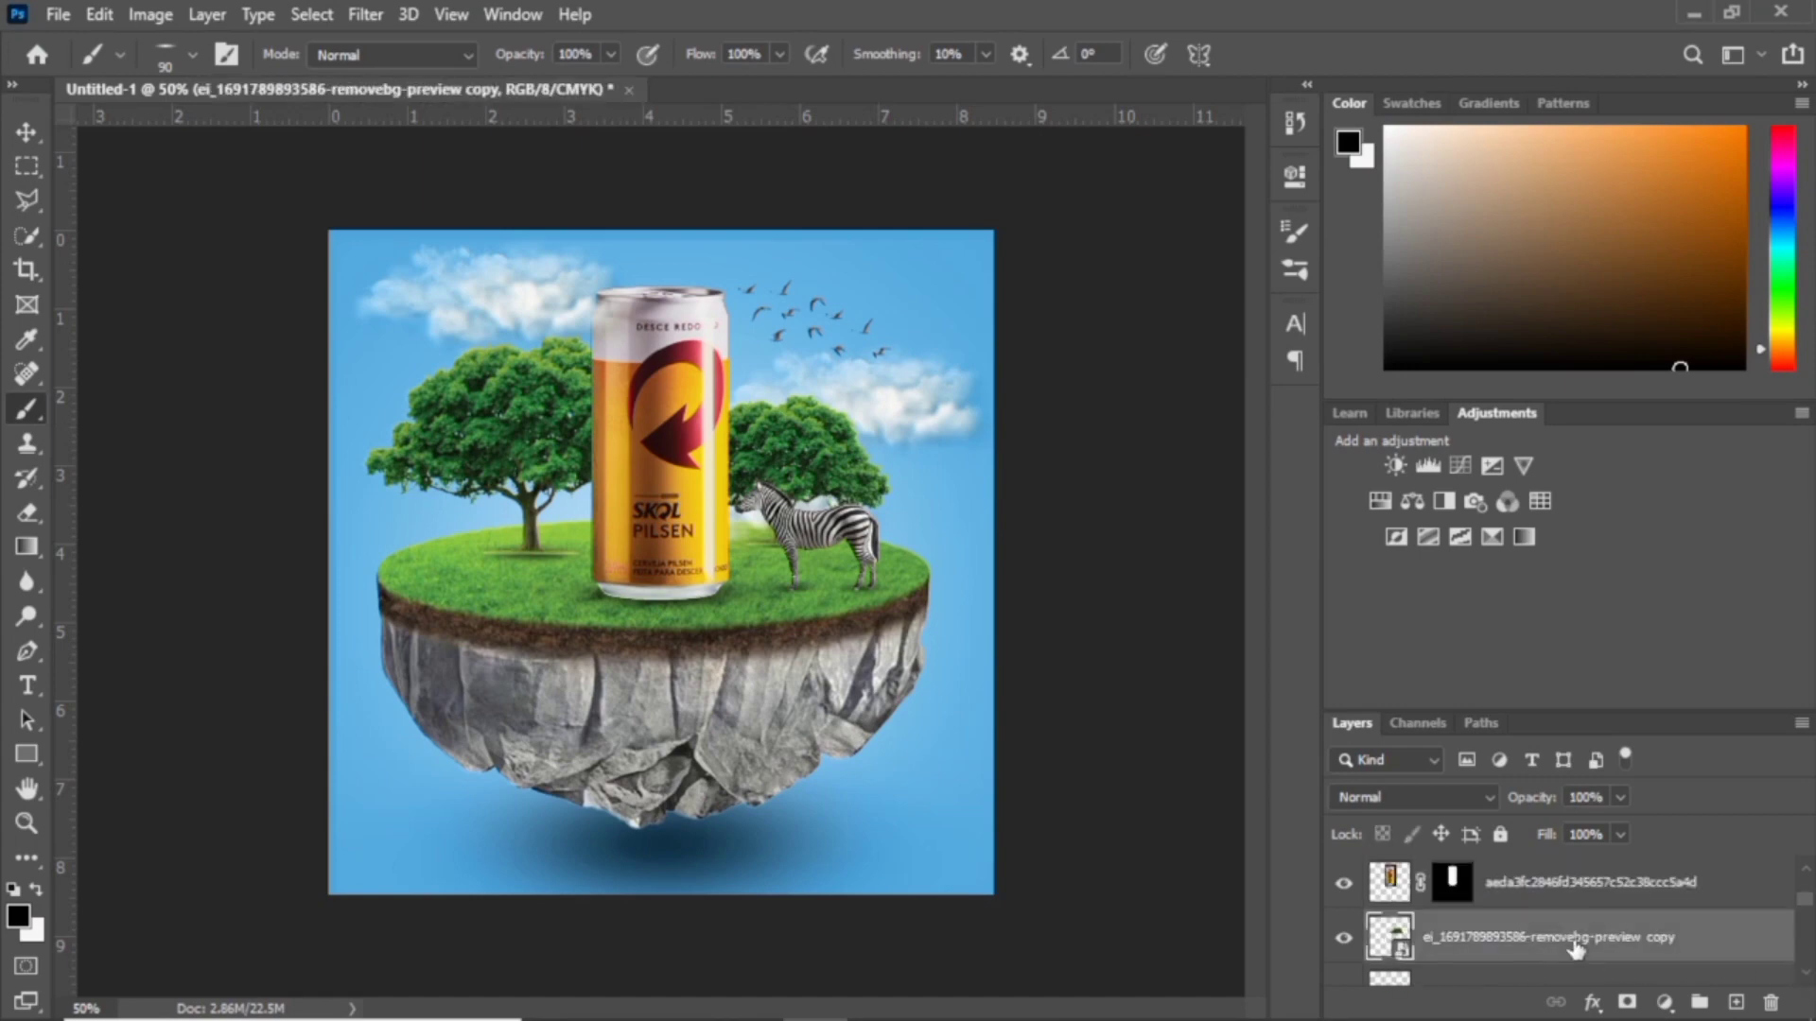
left_click(1443, 468)
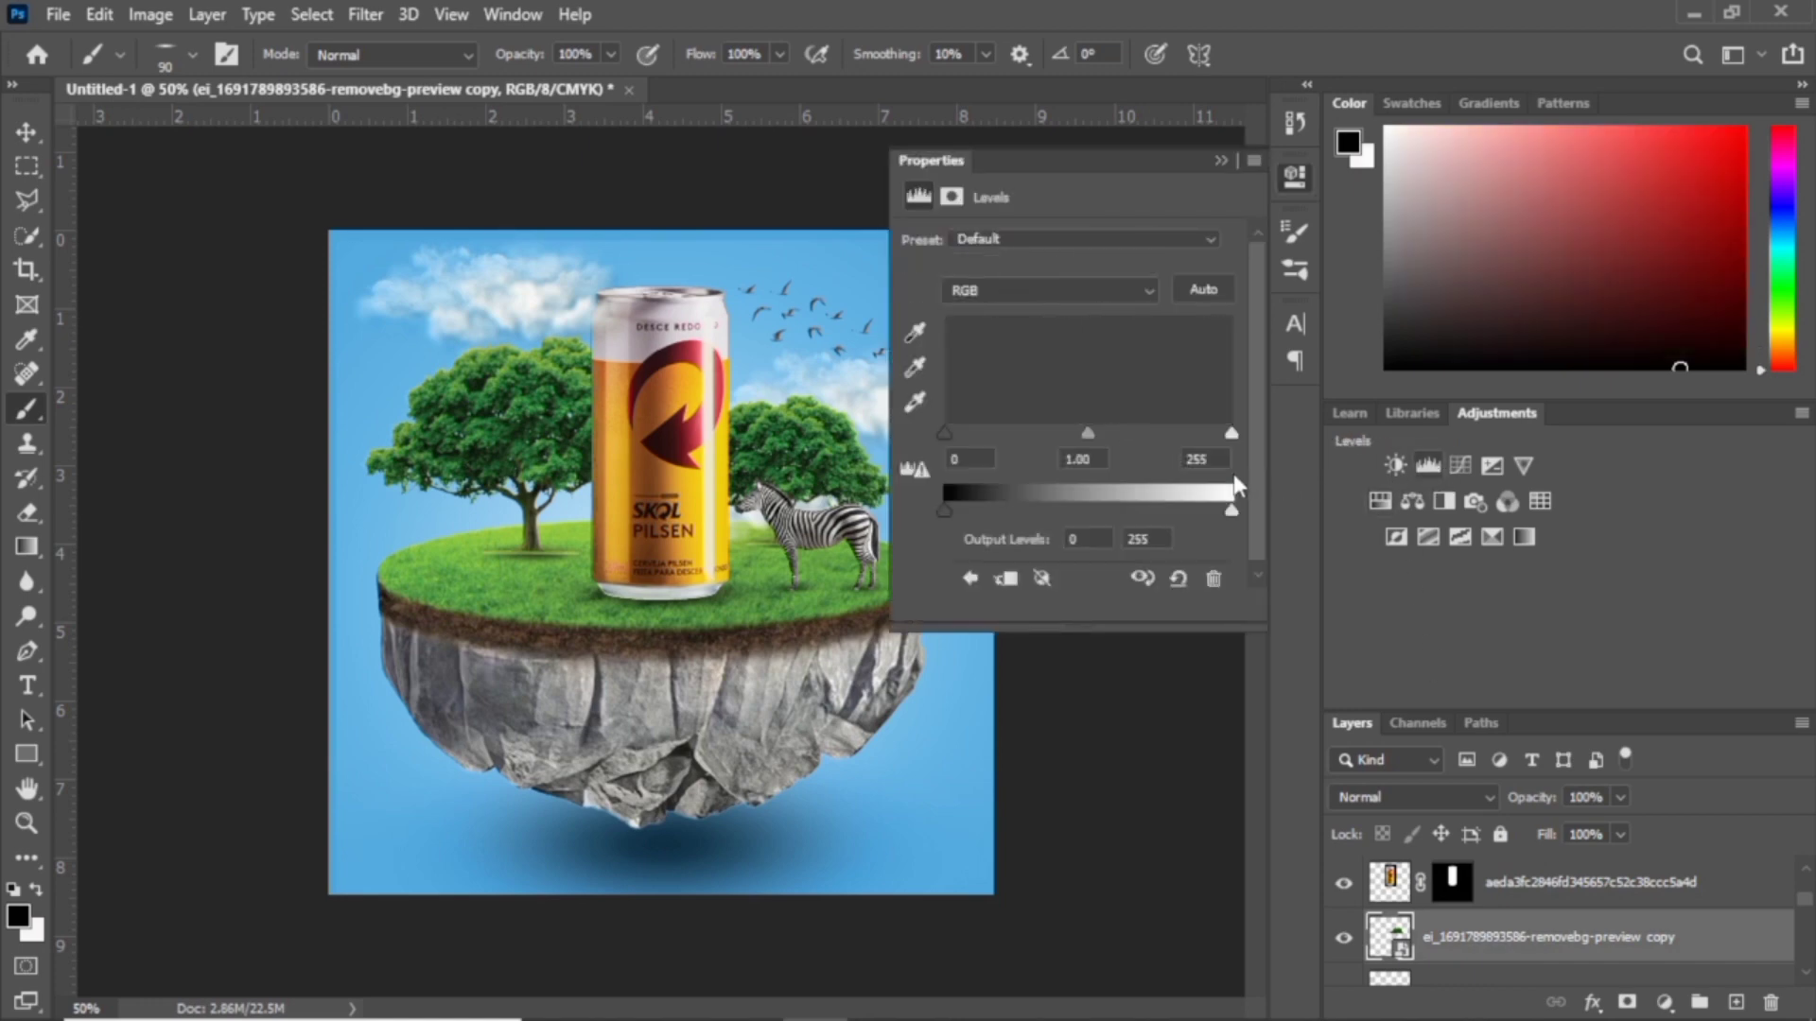
right_click(1534, 952)
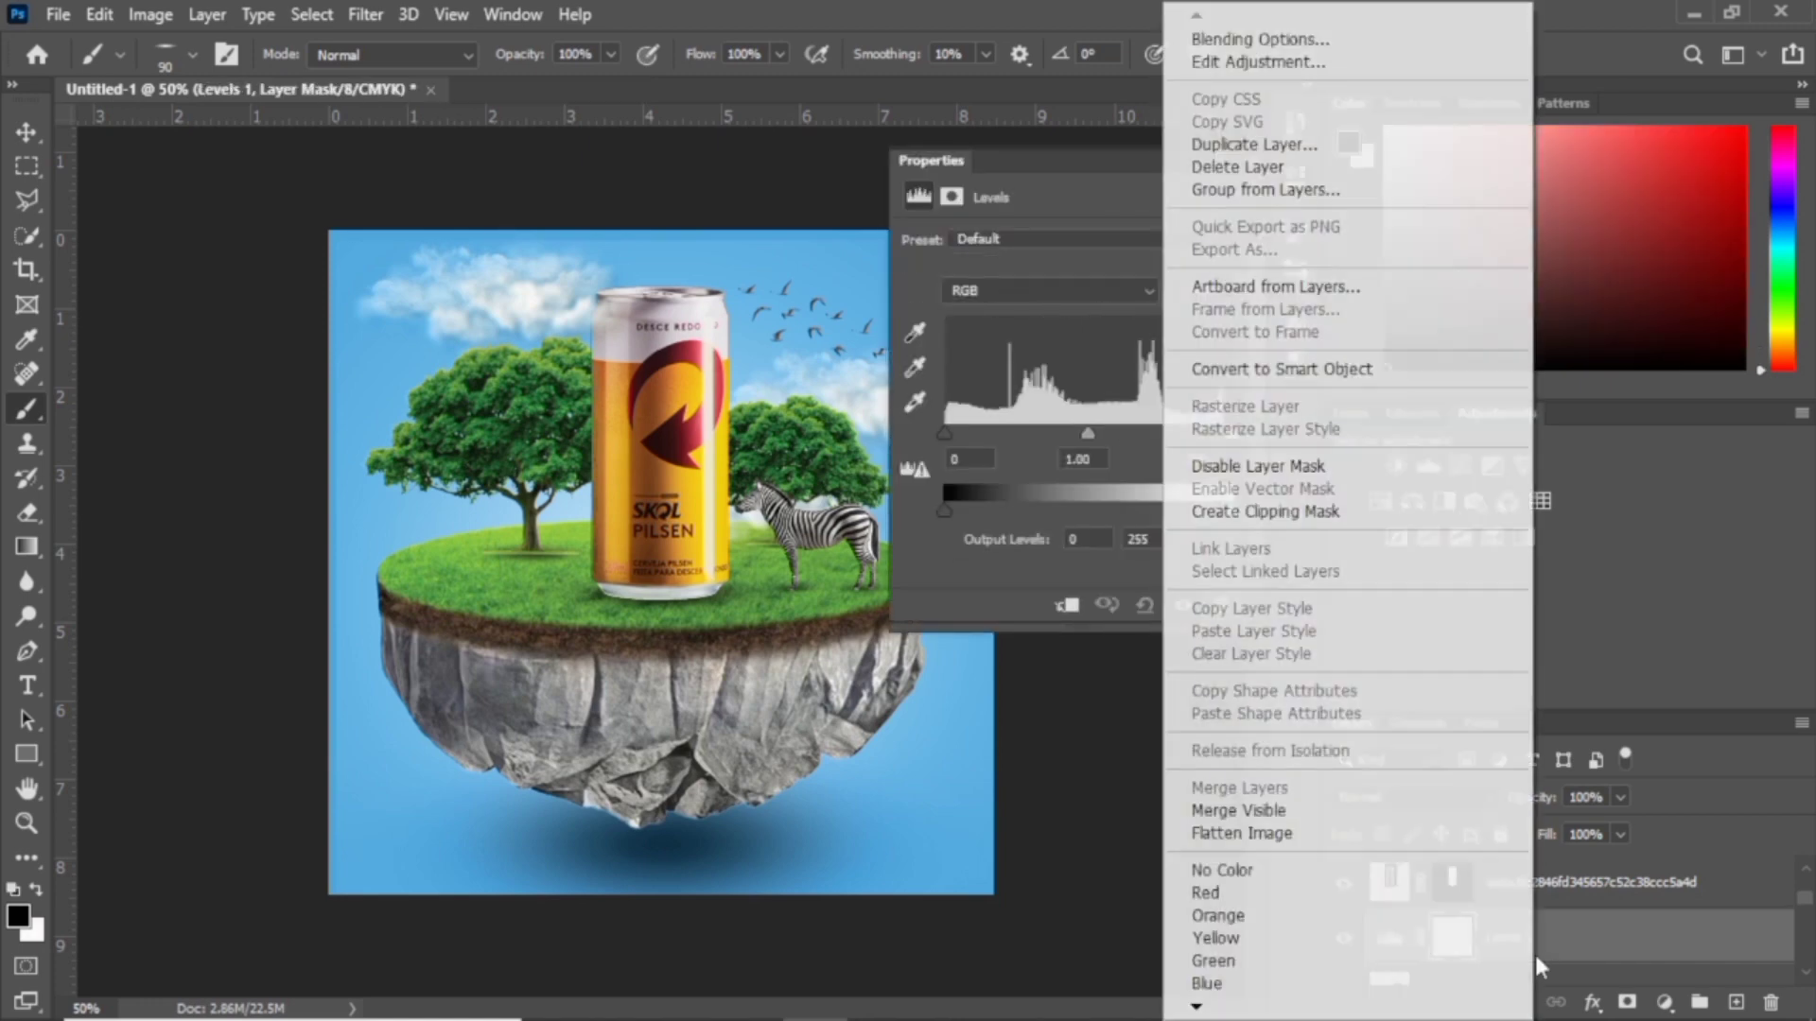
left_click(1302, 513)
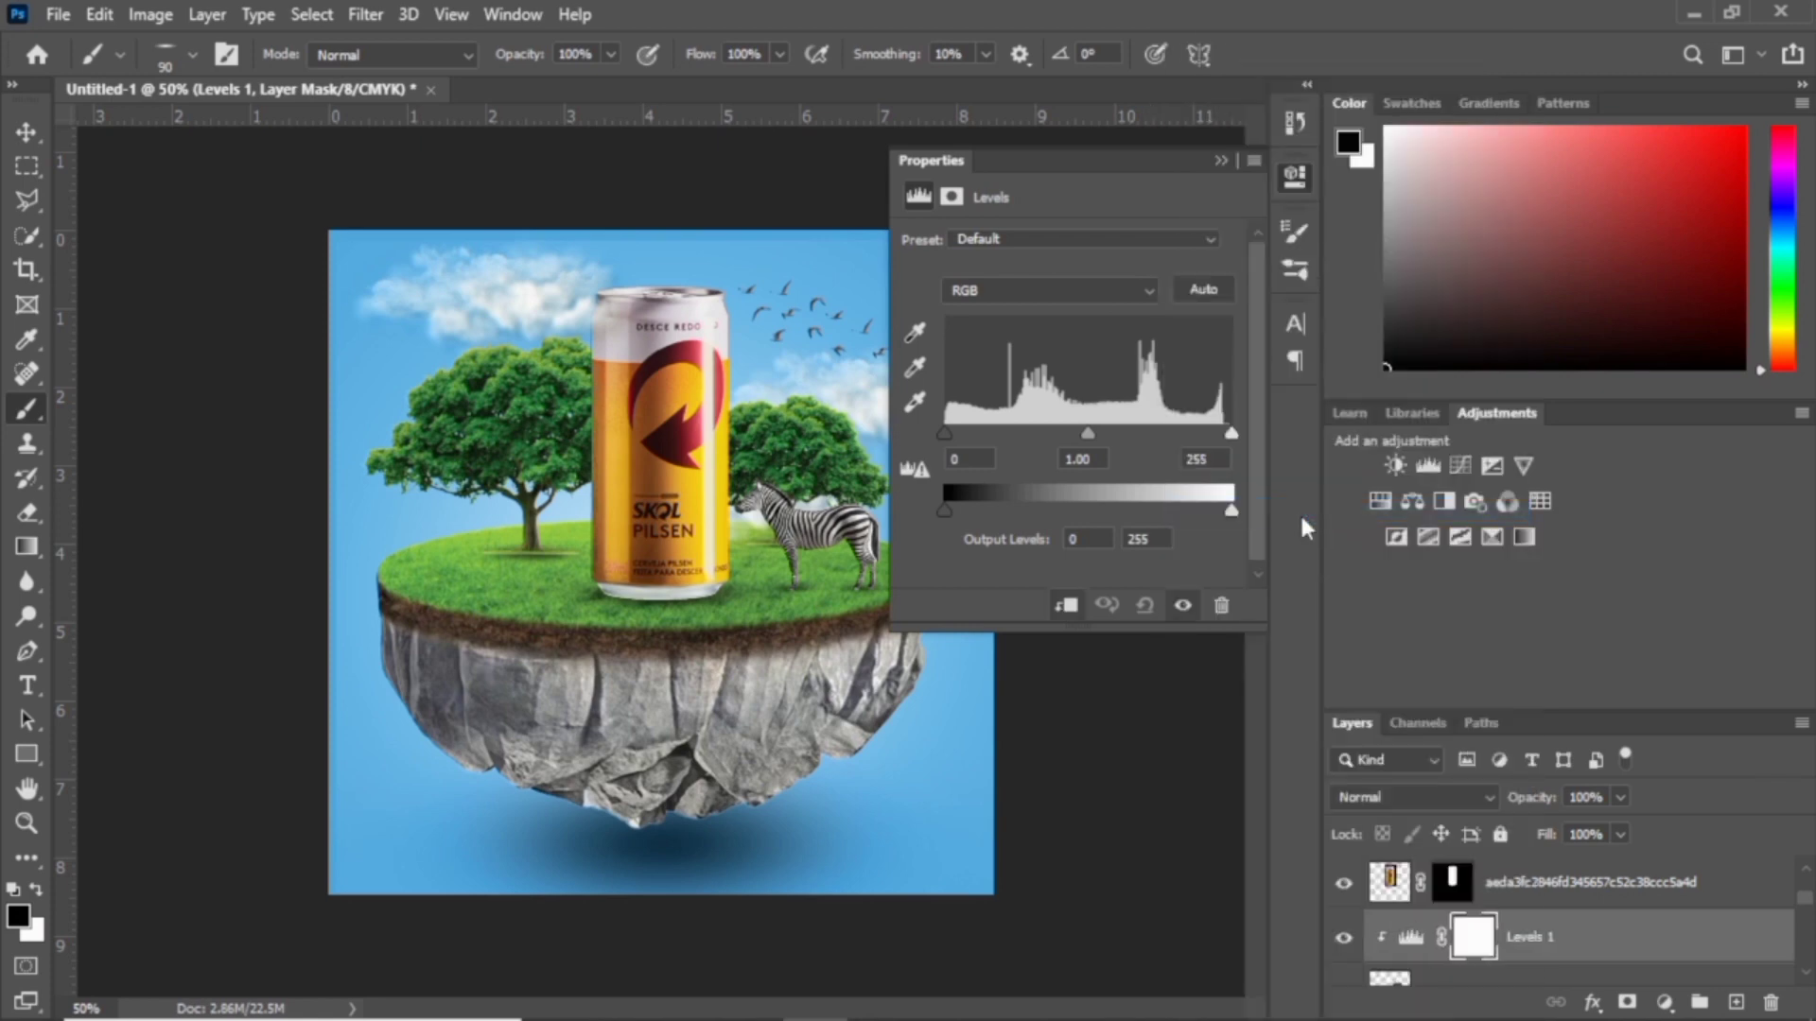
left_click_drag(1088, 434, 1127, 435)
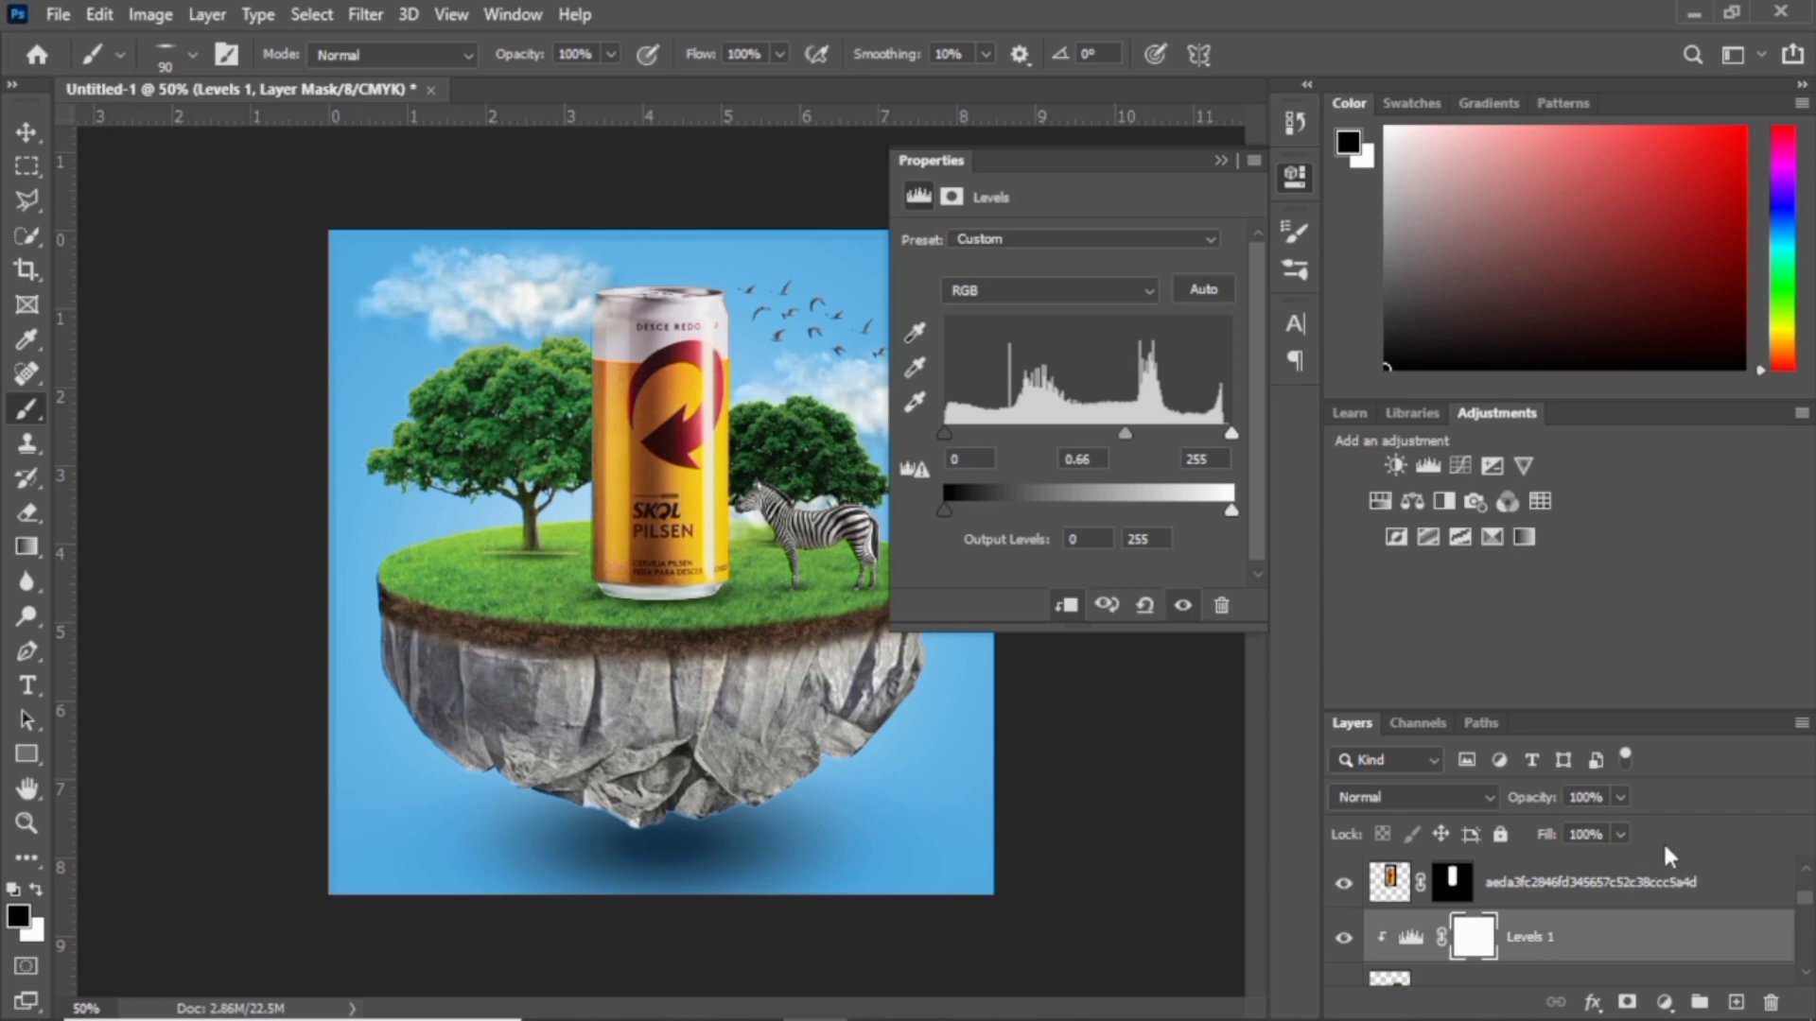
left_click(1220, 161)
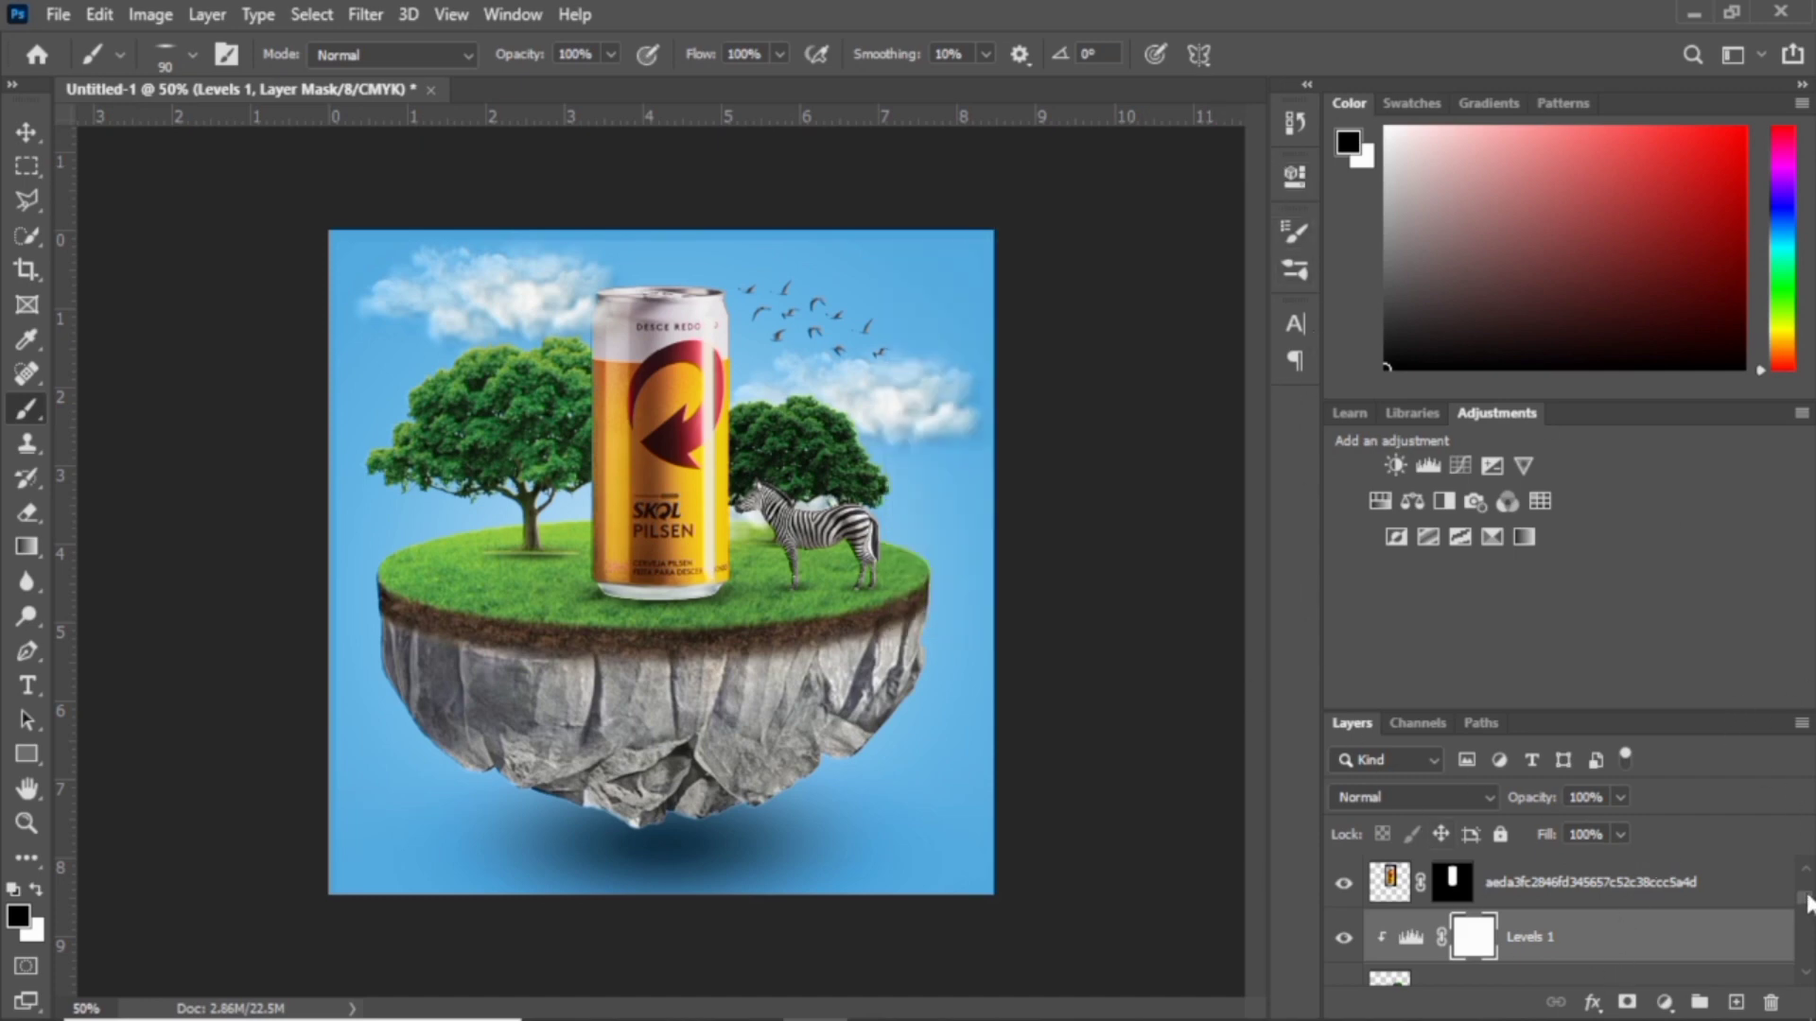
- Darken the larger tree to the left of the can with a clipped Levels adjustment, setting the midtone value to 0.76
left_click_drag(1807, 895, 1808, 930)
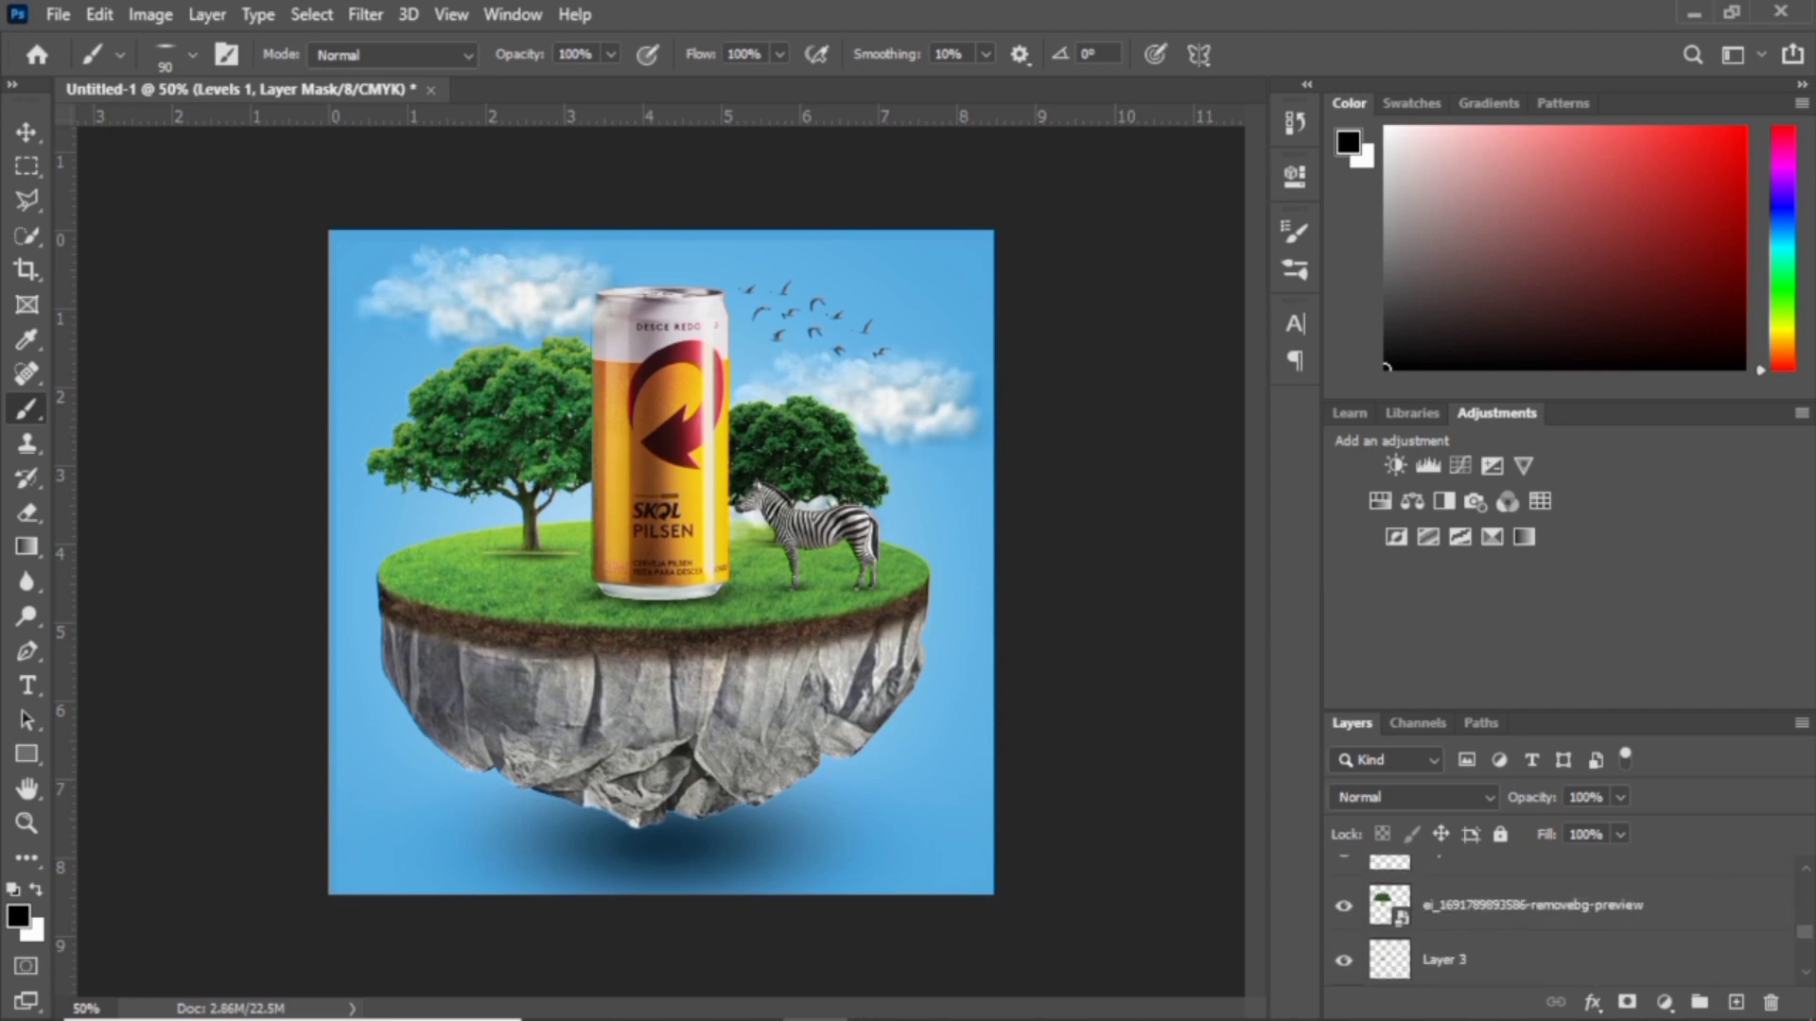
left_click(1521, 905)
left_click(1434, 462)
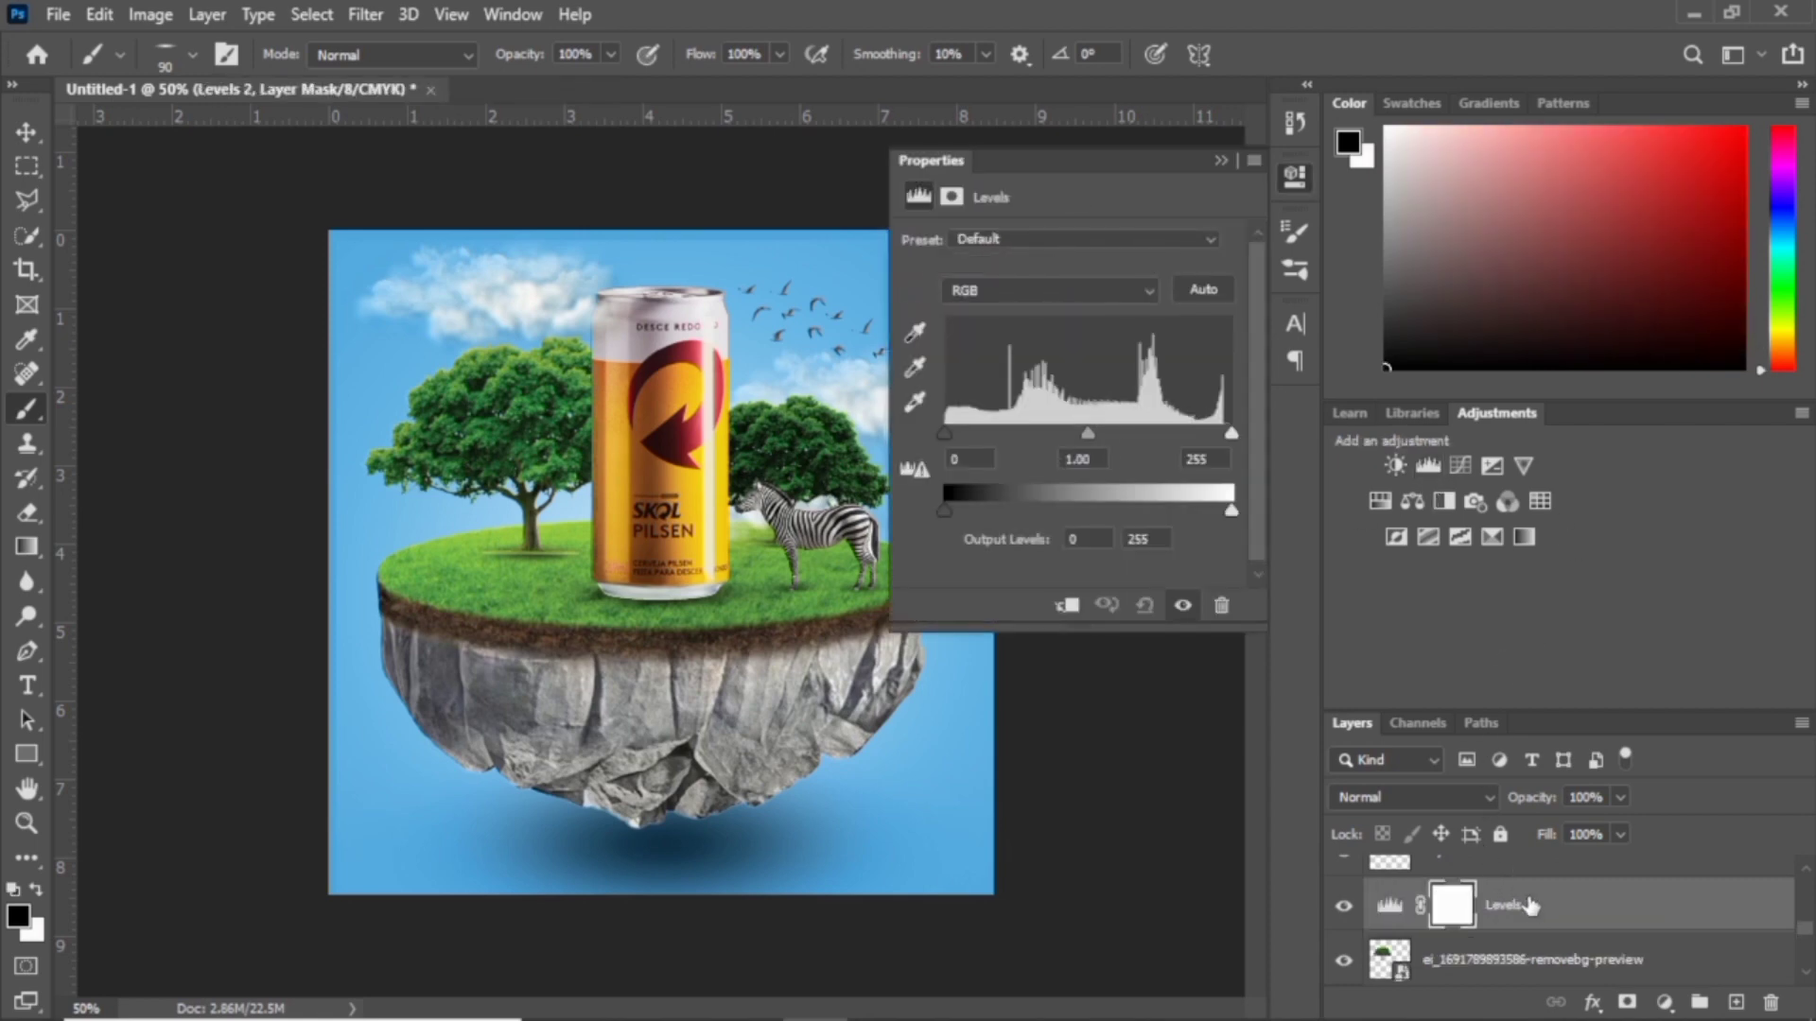
right_click(1529, 906)
left_click(1315, 514)
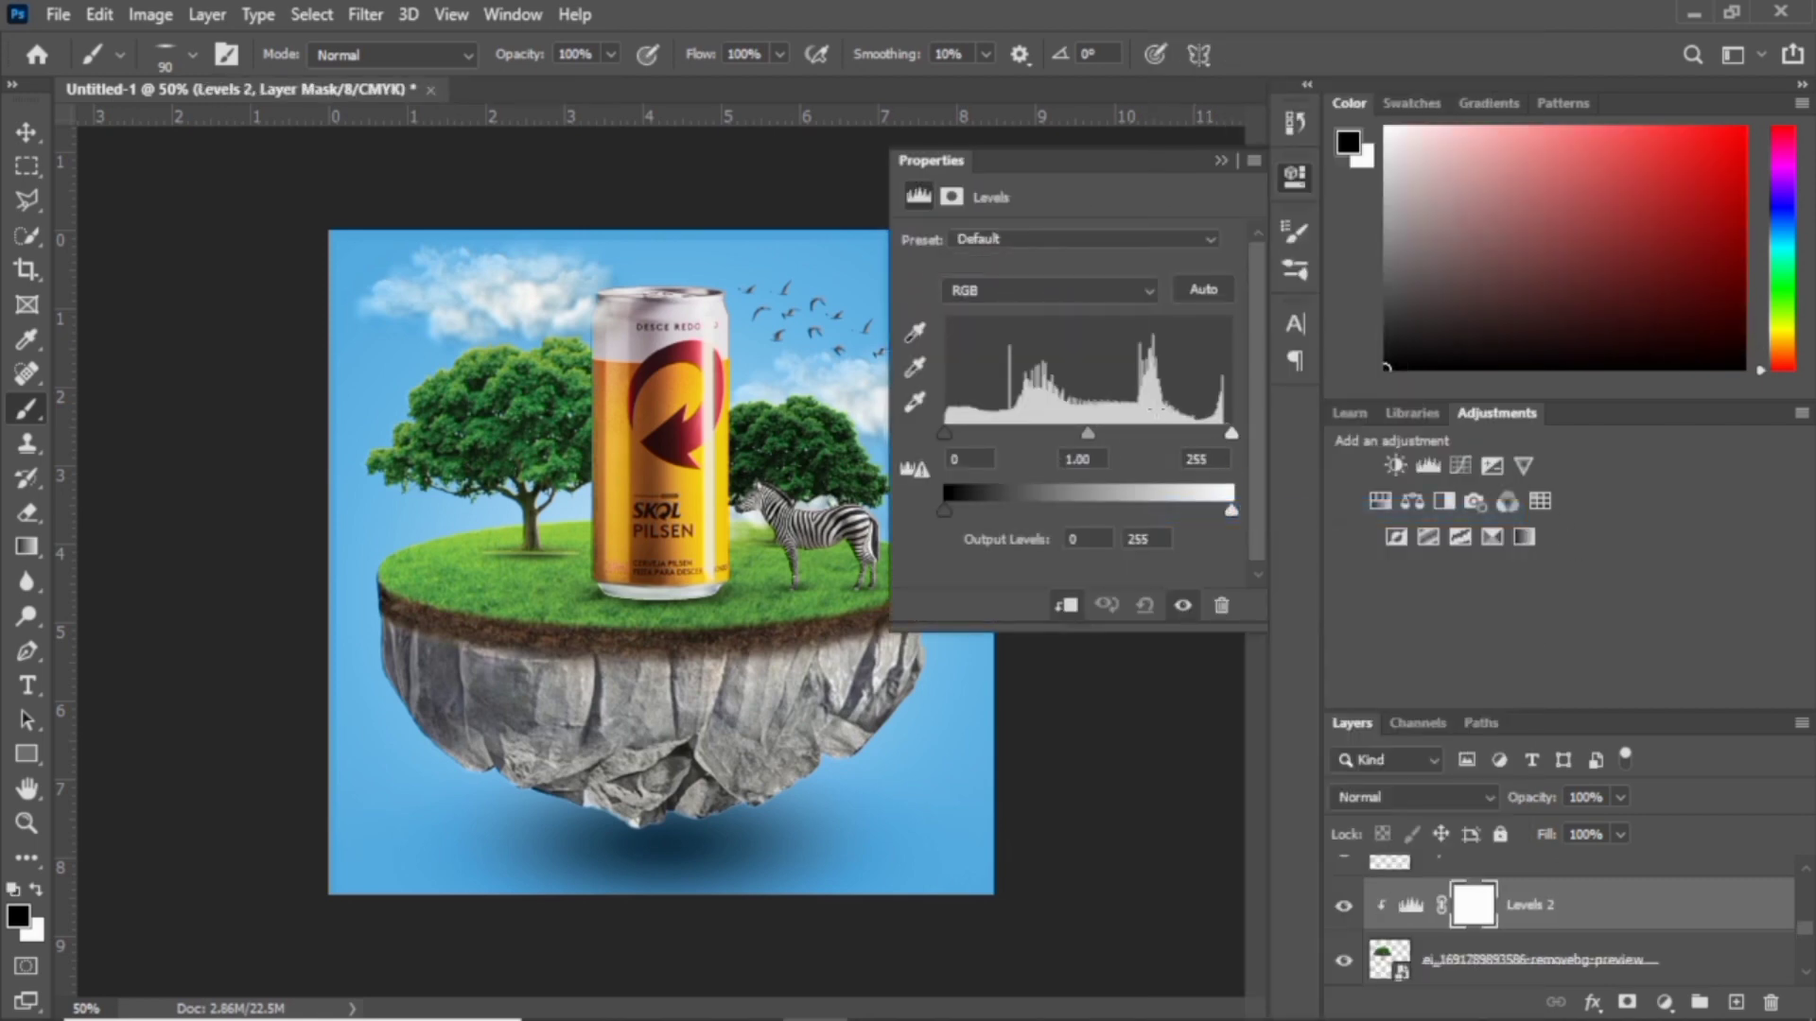
left_click_drag(1092, 437, 1091, 431)
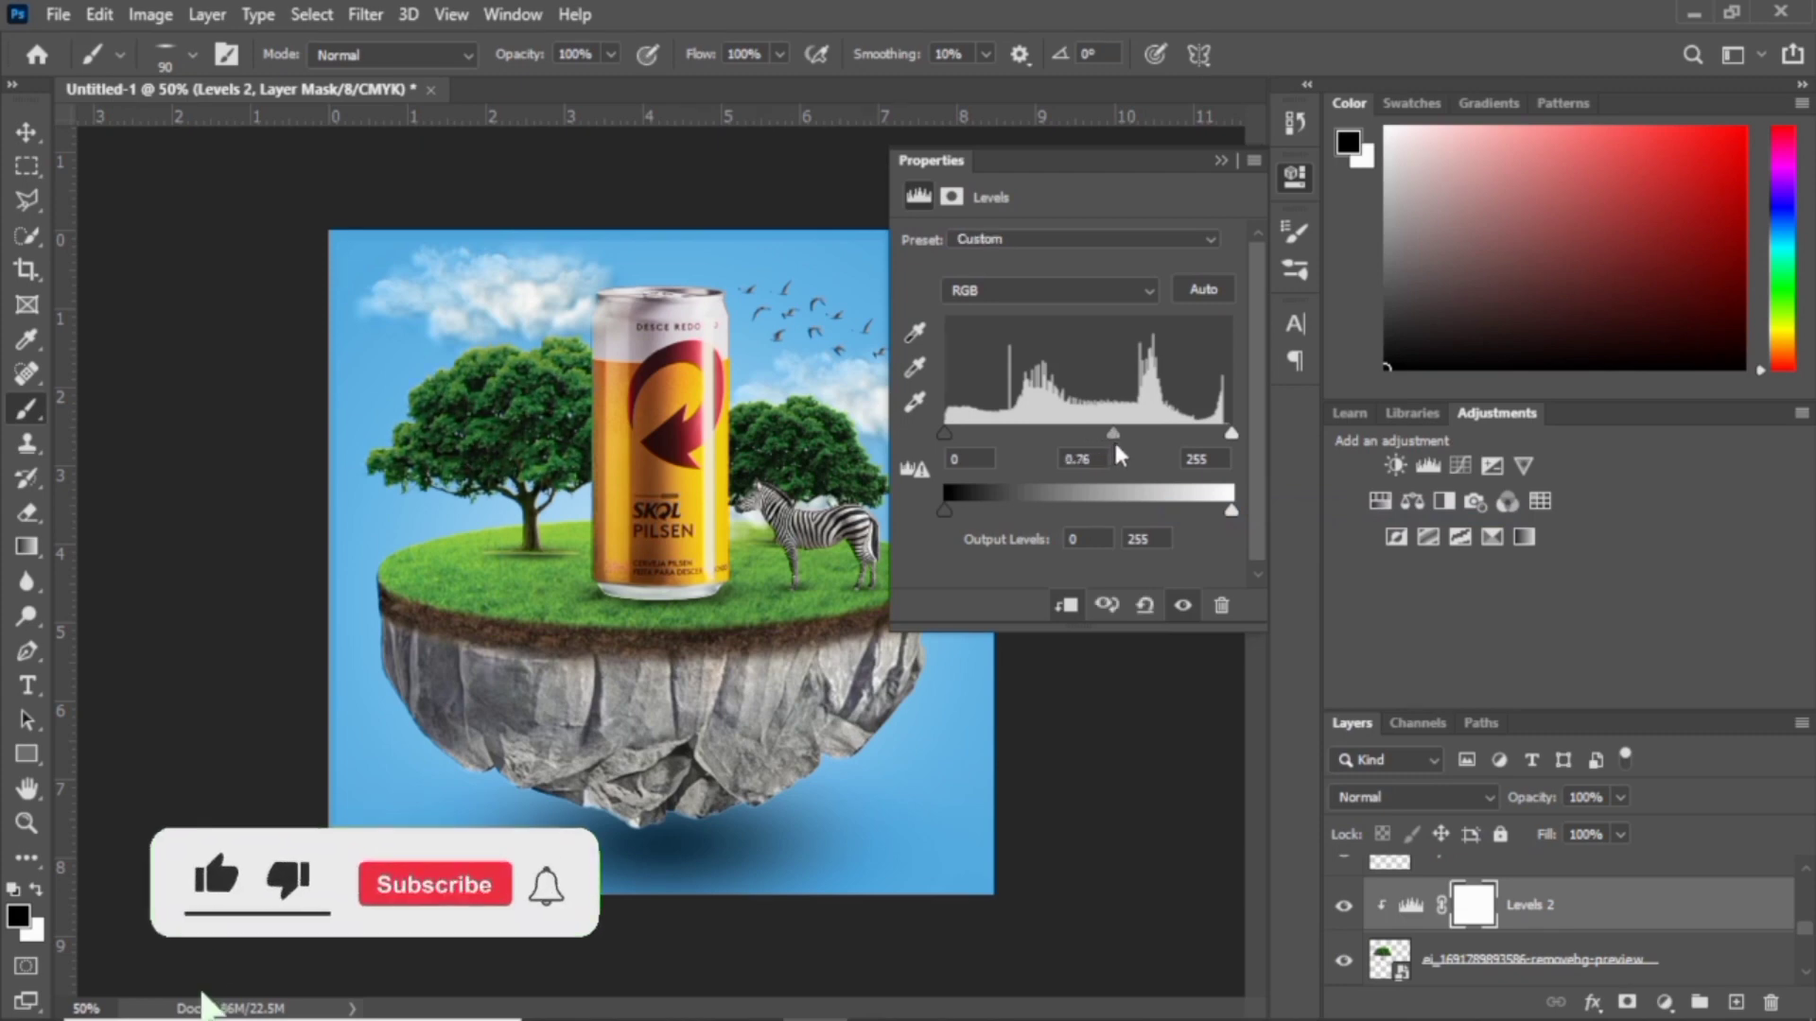
key("Return")
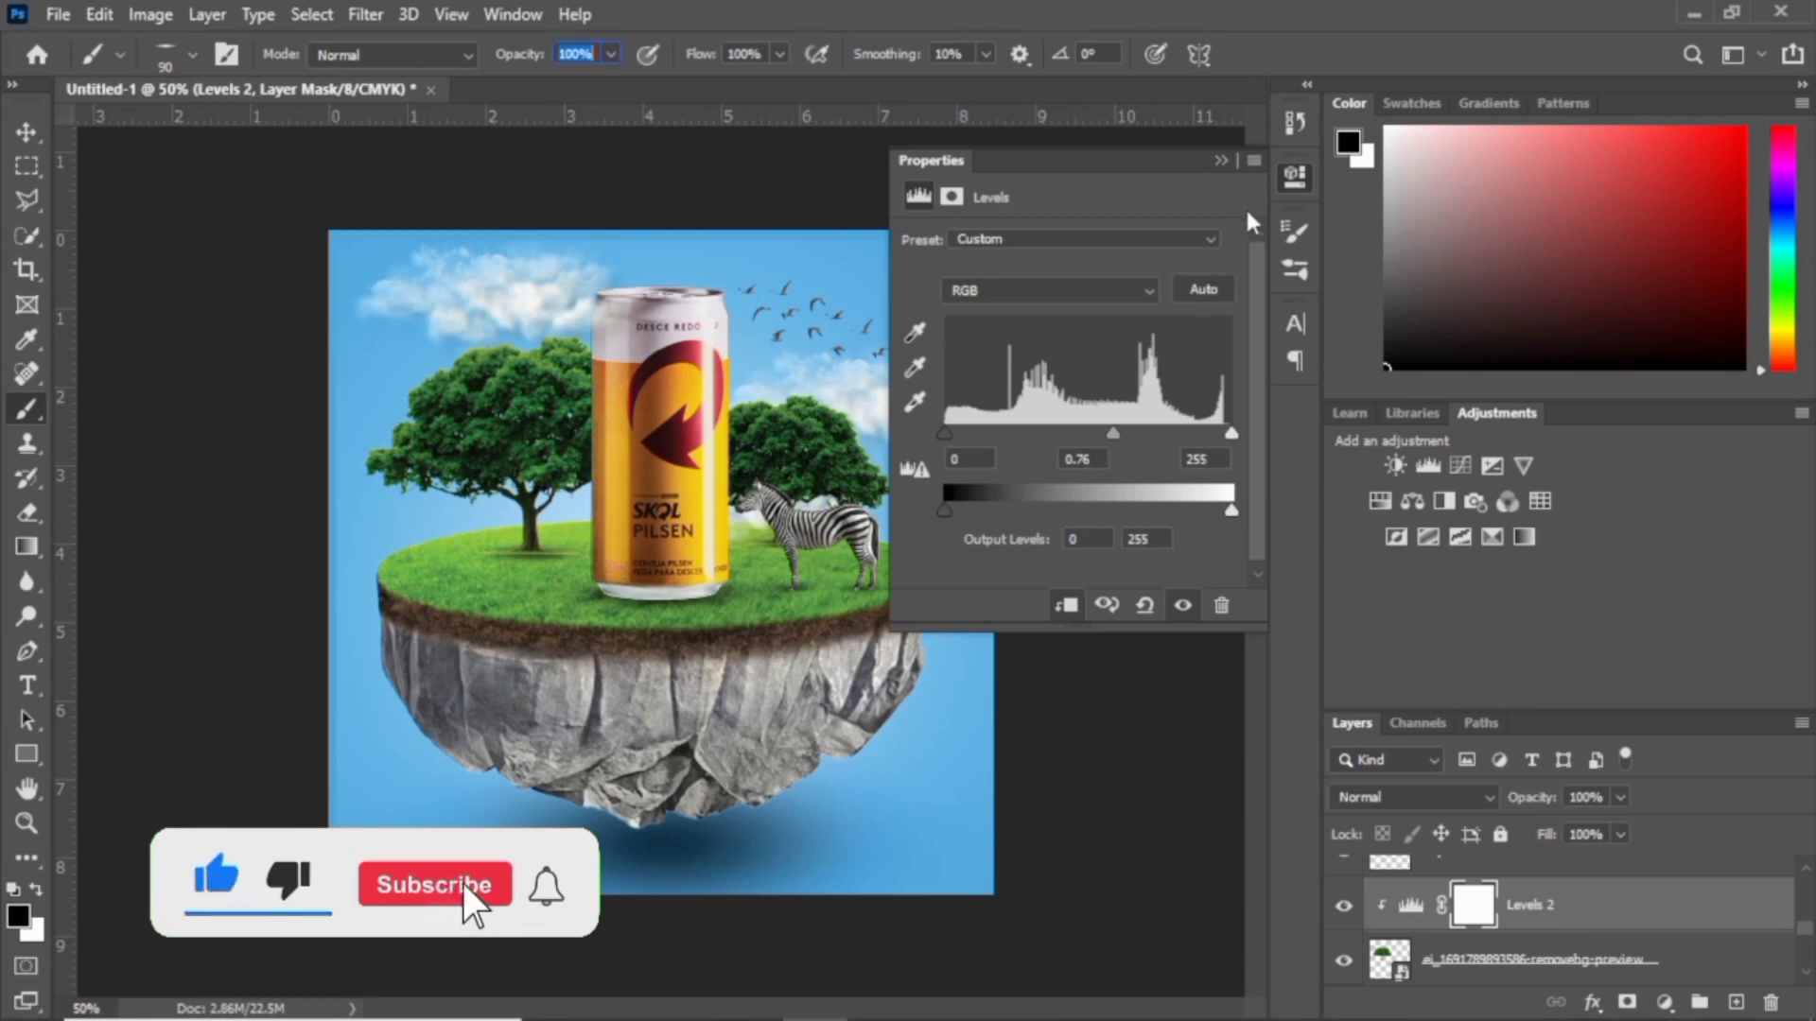
left_click(1225, 158)
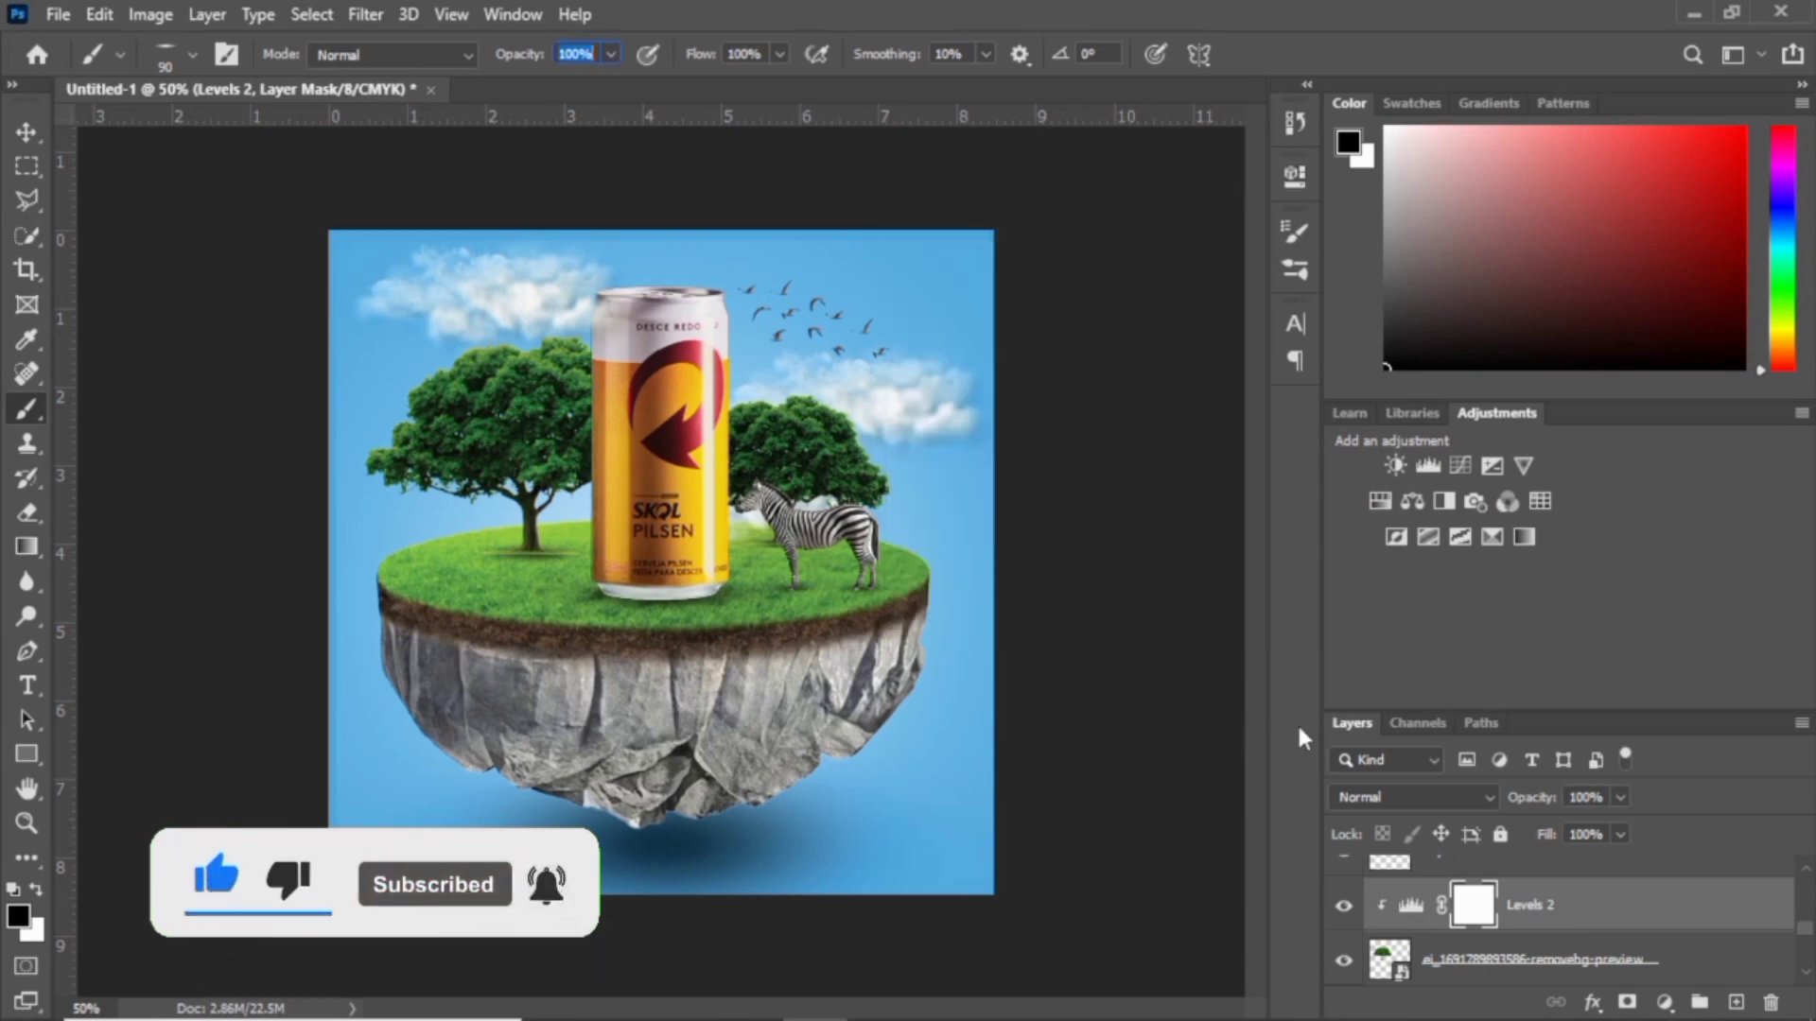